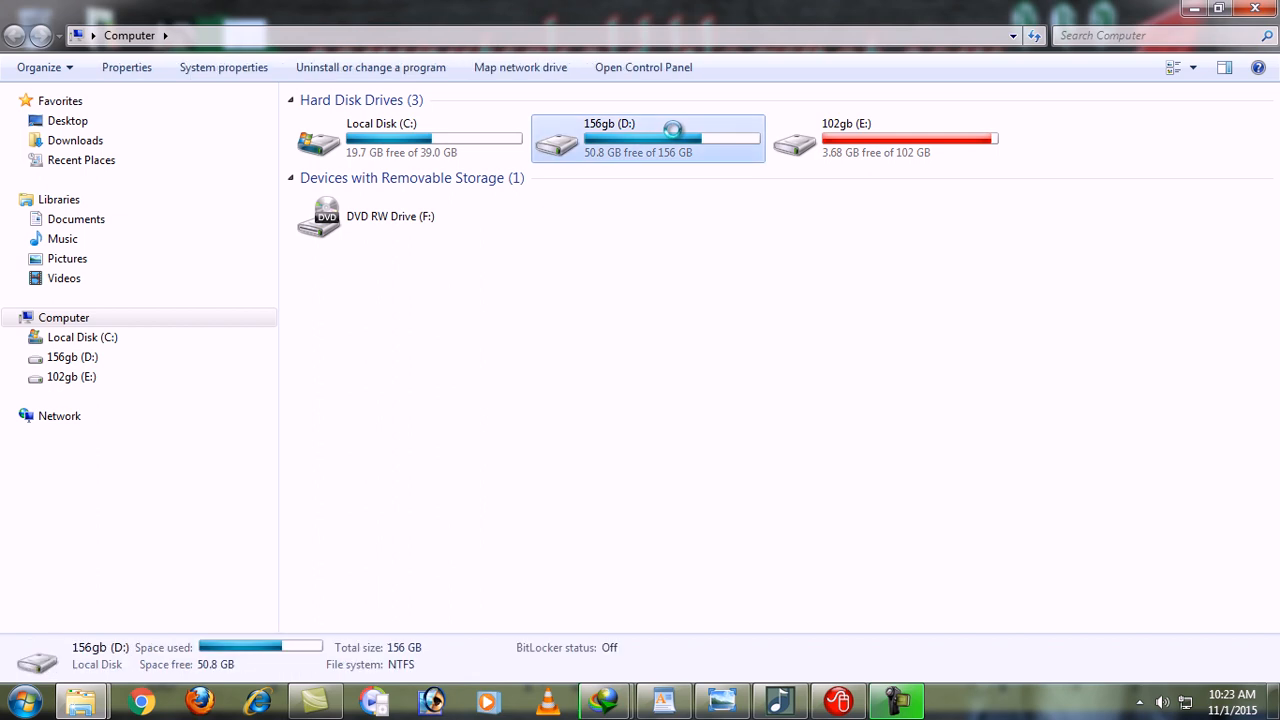
Step: Open the design image folder inside Wilcome Training > A wilcom designs on drive D:
{"action": "double_click", "coordinate": [362, 282]}
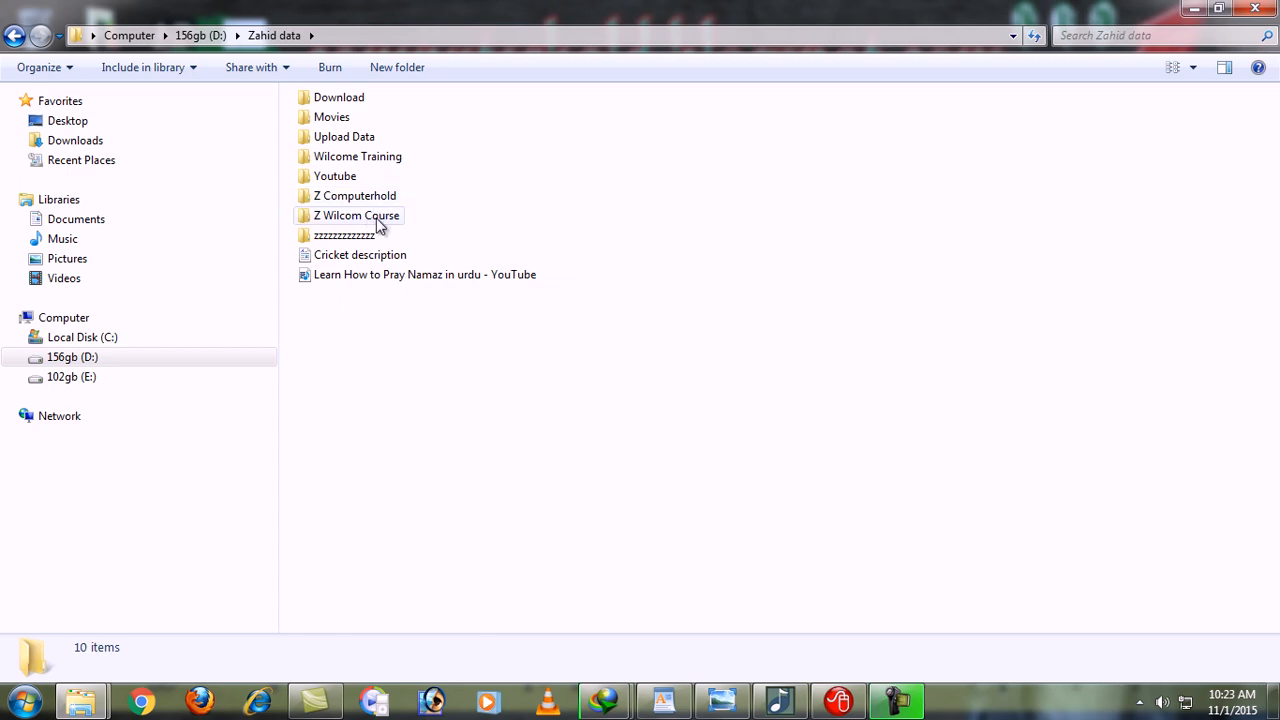
{"action": "double_click", "coordinate": [382, 158]}
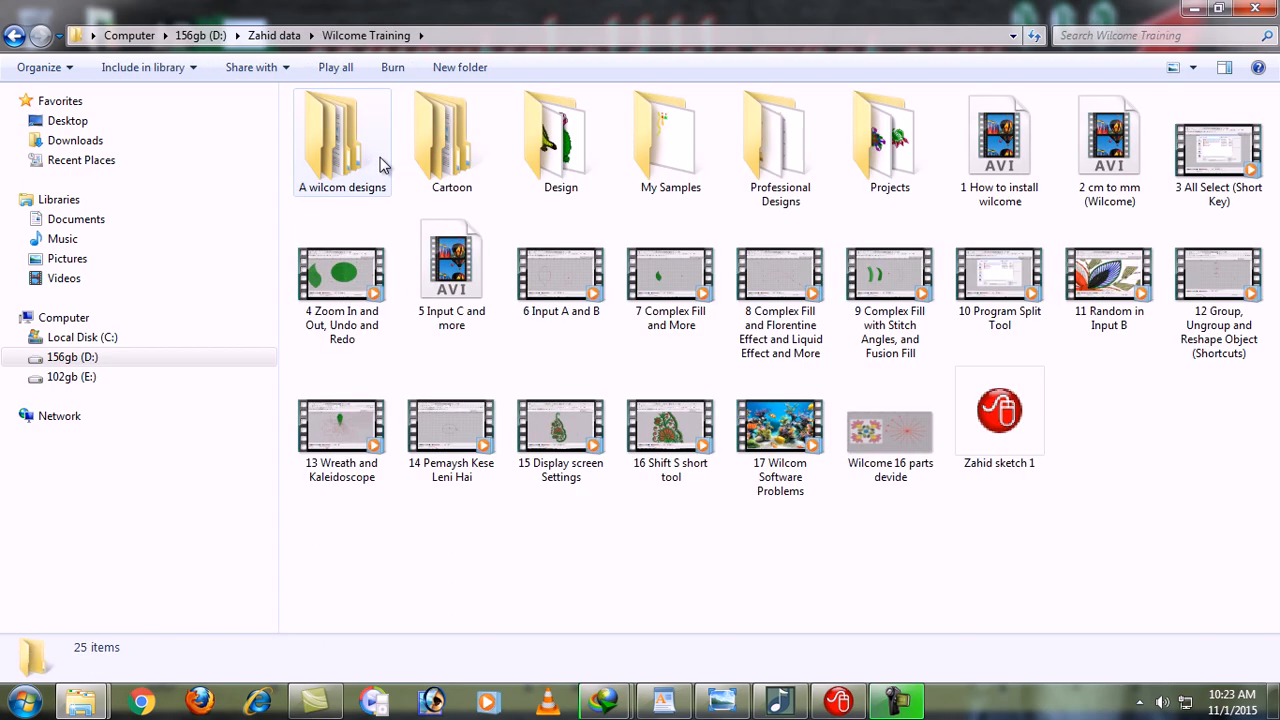
{"action": "double_click", "coordinate": [380, 164]}
{"action": "double_click", "coordinate": [337, 182]}
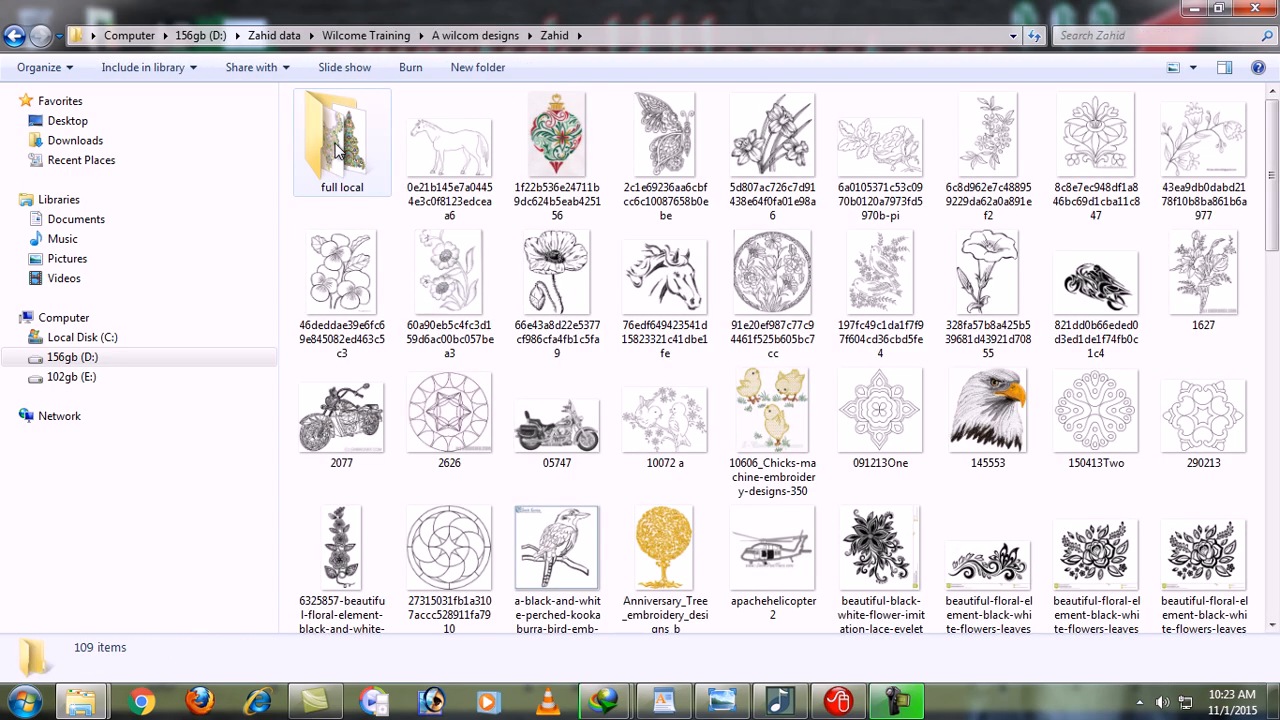
Step: Browse the sample design images from the horse drawing through to the symmetrical flower, and put the viewer and folder away
{"action": "double_click", "coordinate": [469, 171]}
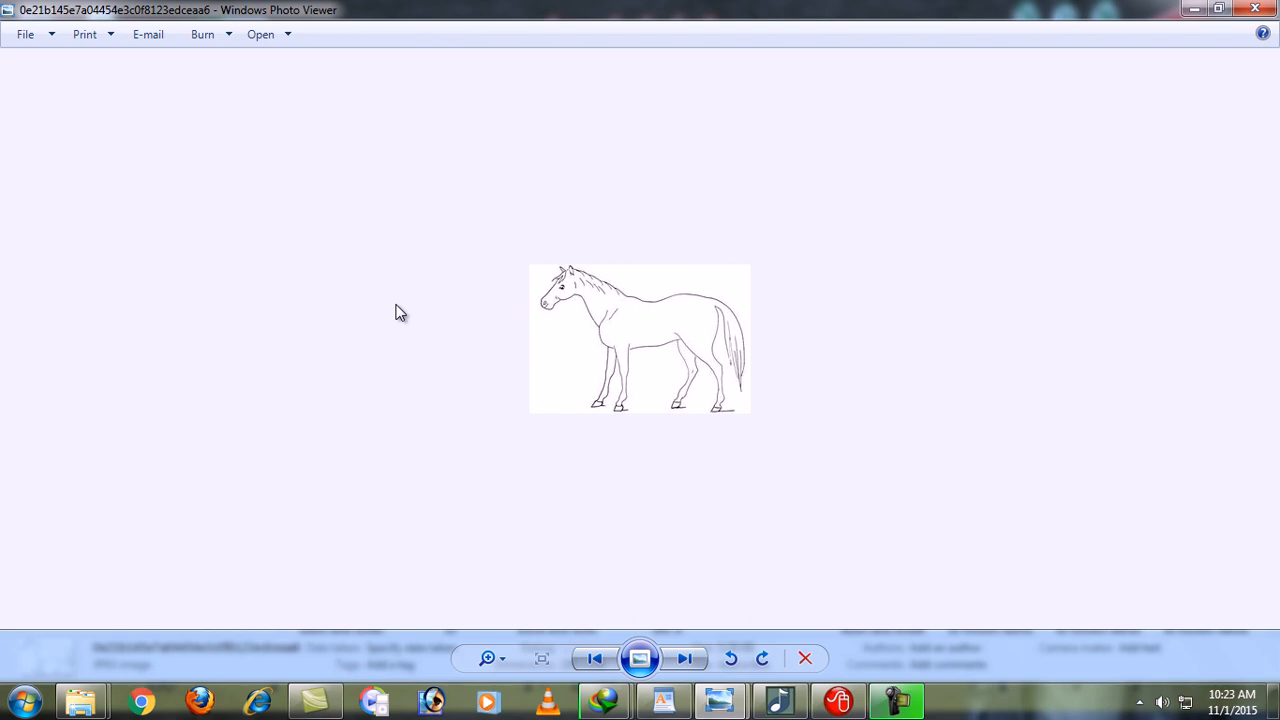
{"action": "key", "text": "Right"}
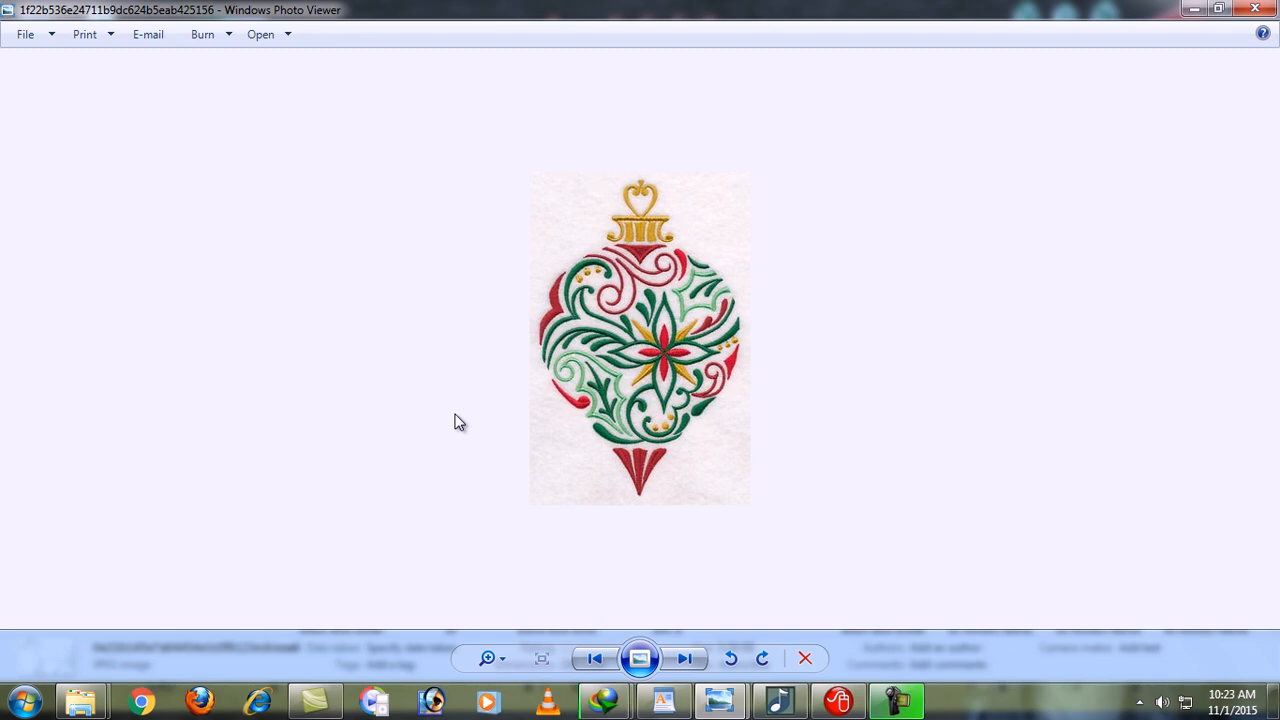
{"action": "key", "text": "Right"}
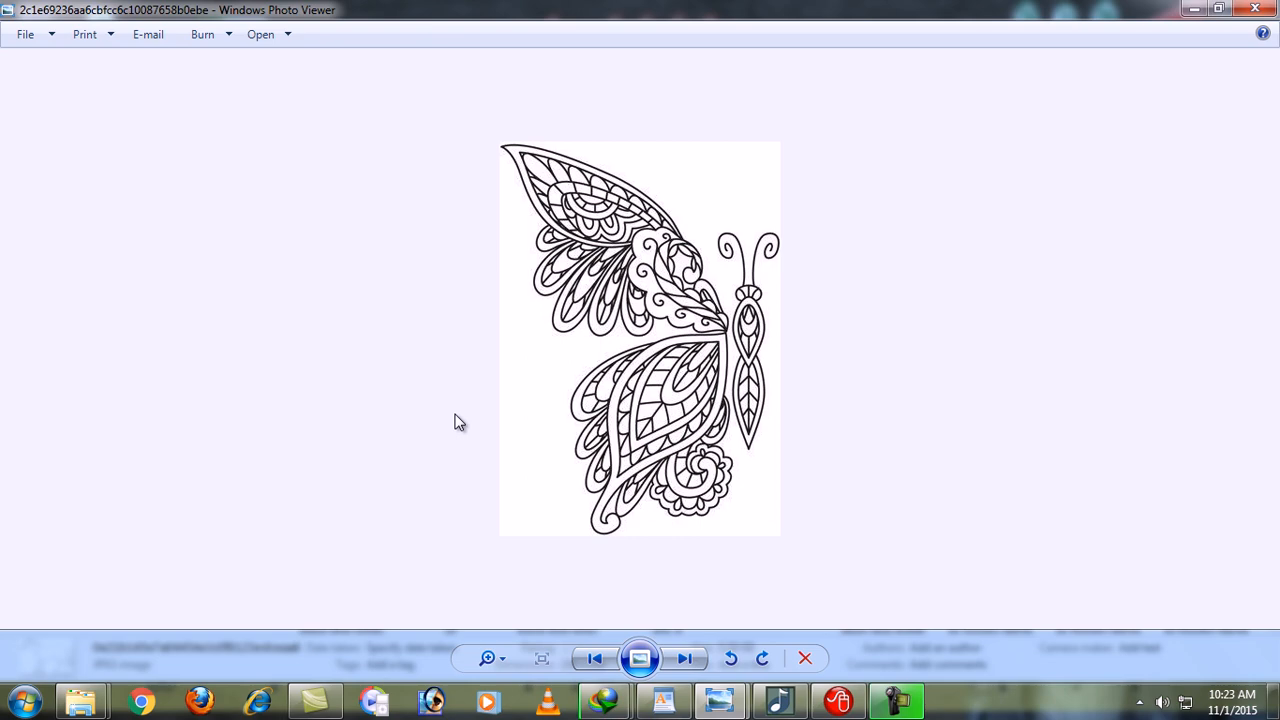
{"action": "key", "text": "Right"}
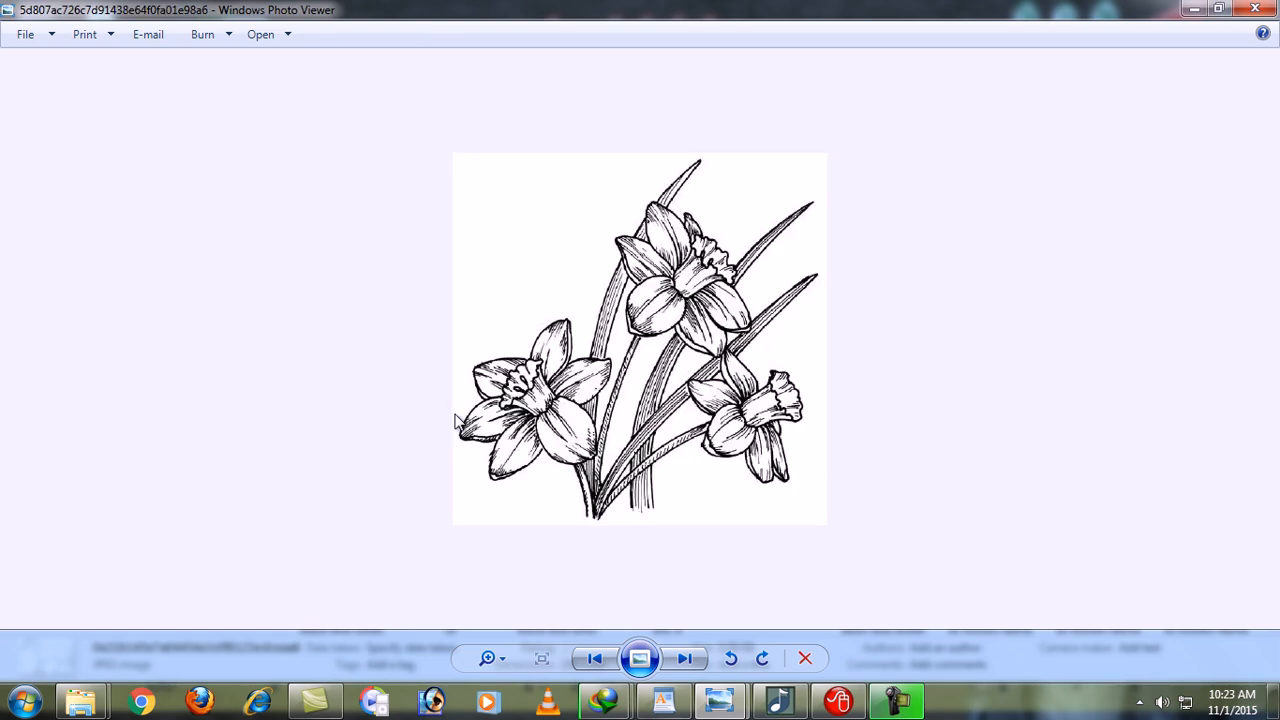
{"action": "key", "text": "Right"}
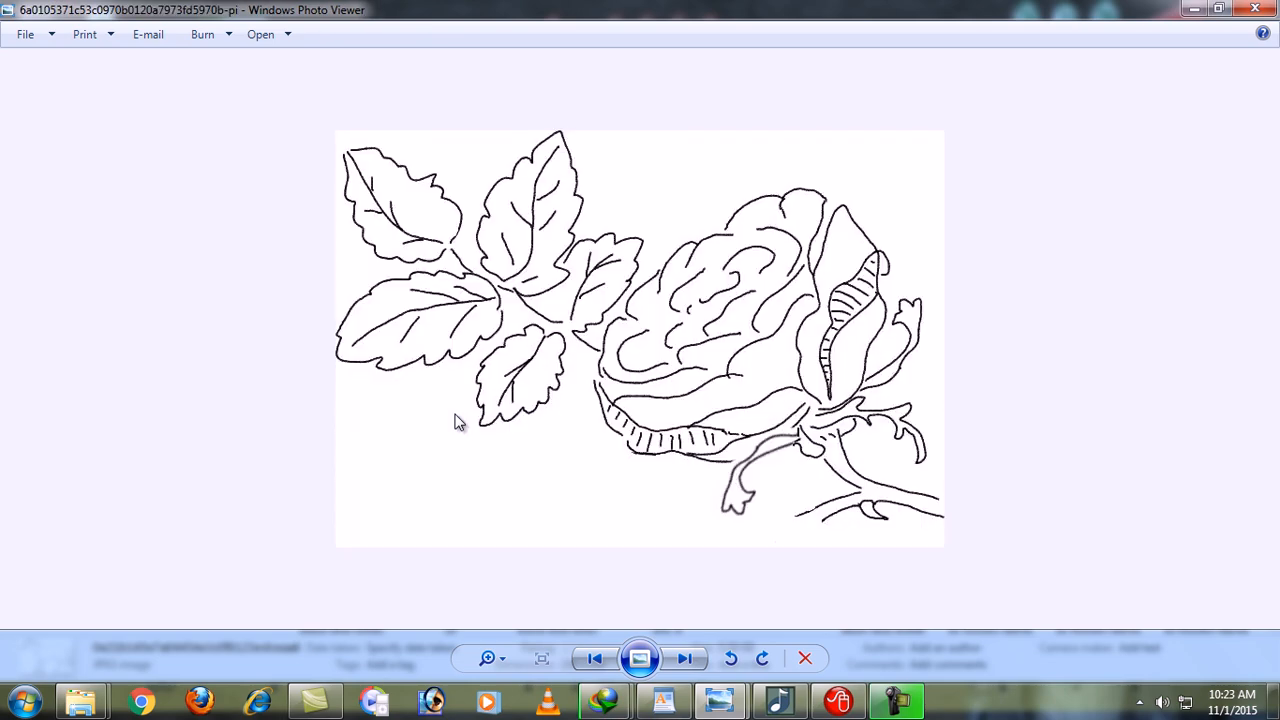
{"action": "key", "text": "Right"}
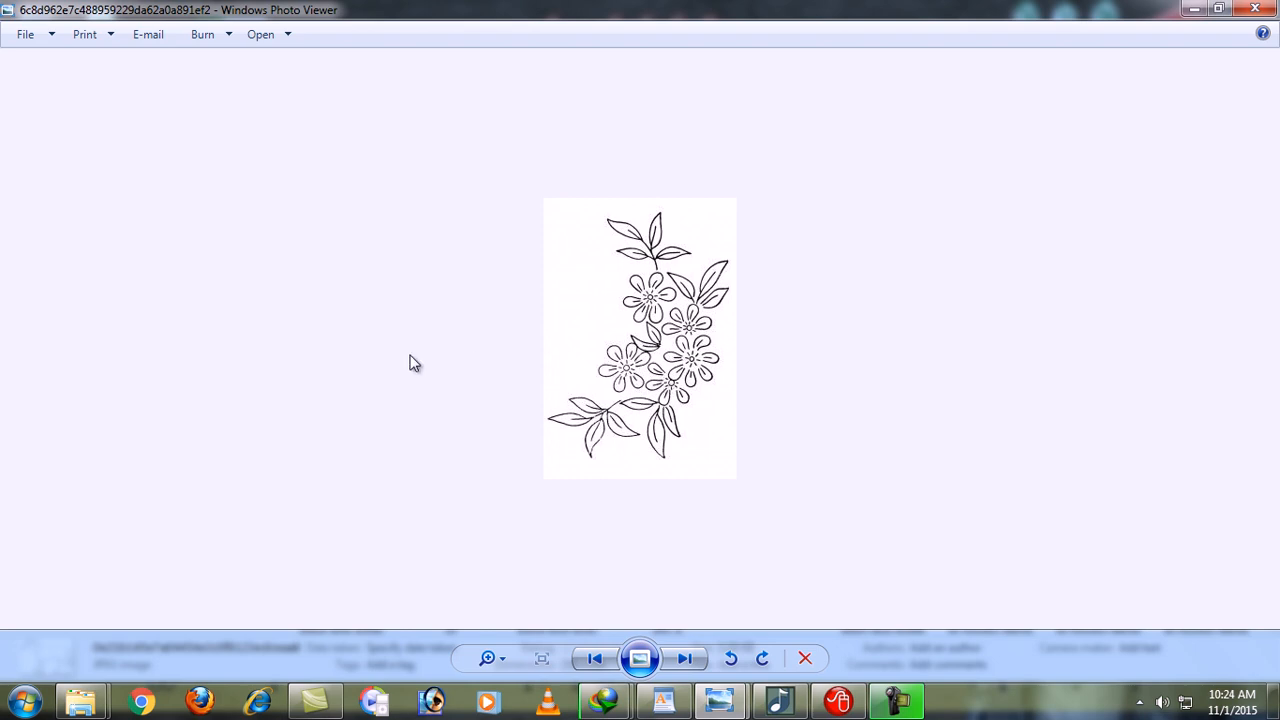
{"action": "key", "text": "Right"}
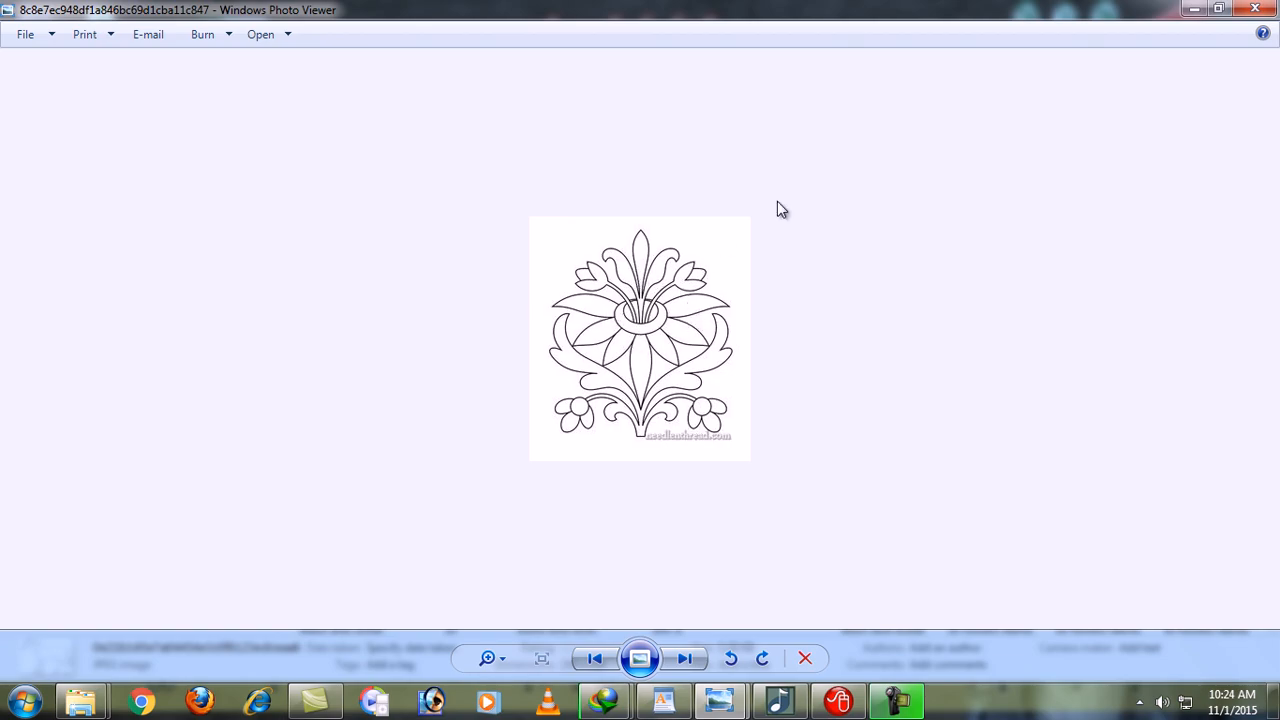
{"action": "left_click", "coordinate": [1255, 9]}
{"action": "left_click", "coordinate": [1196, 6]}
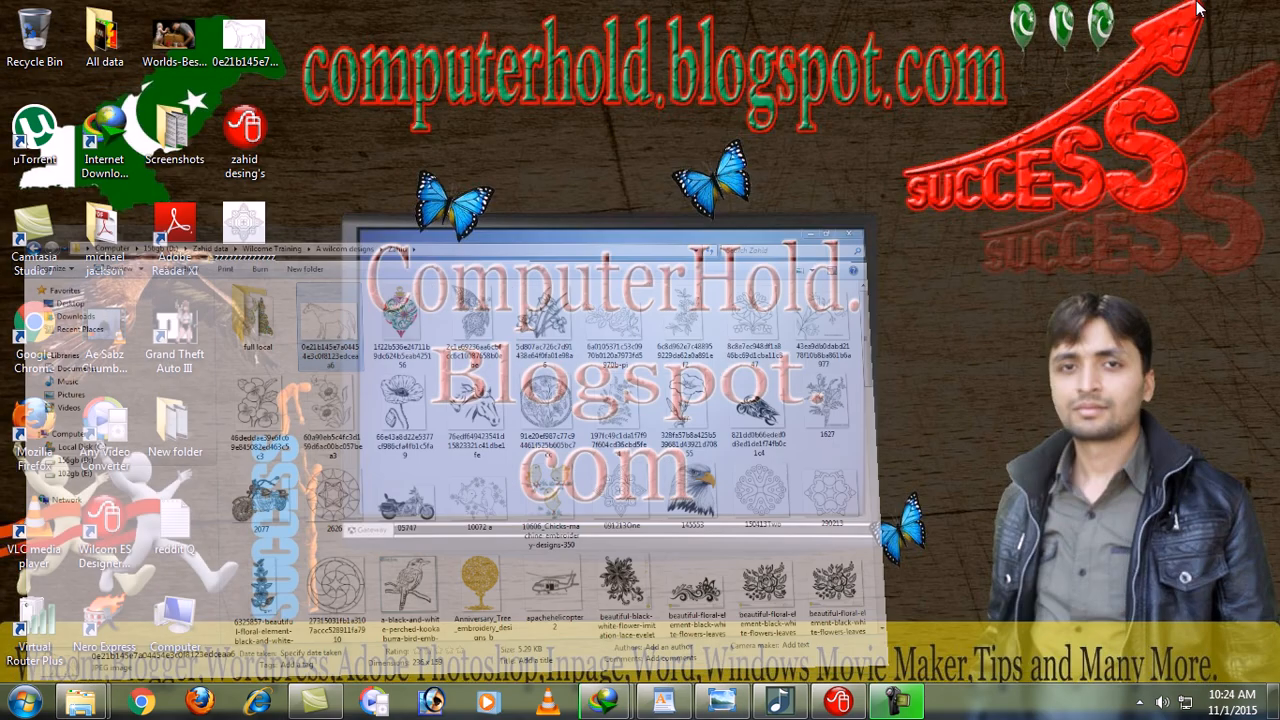
Step: Preview the zzzzzzzzzzzzz mandala drawing stored on the desktop and close it
{"action": "double_click", "coordinate": [231, 247]}
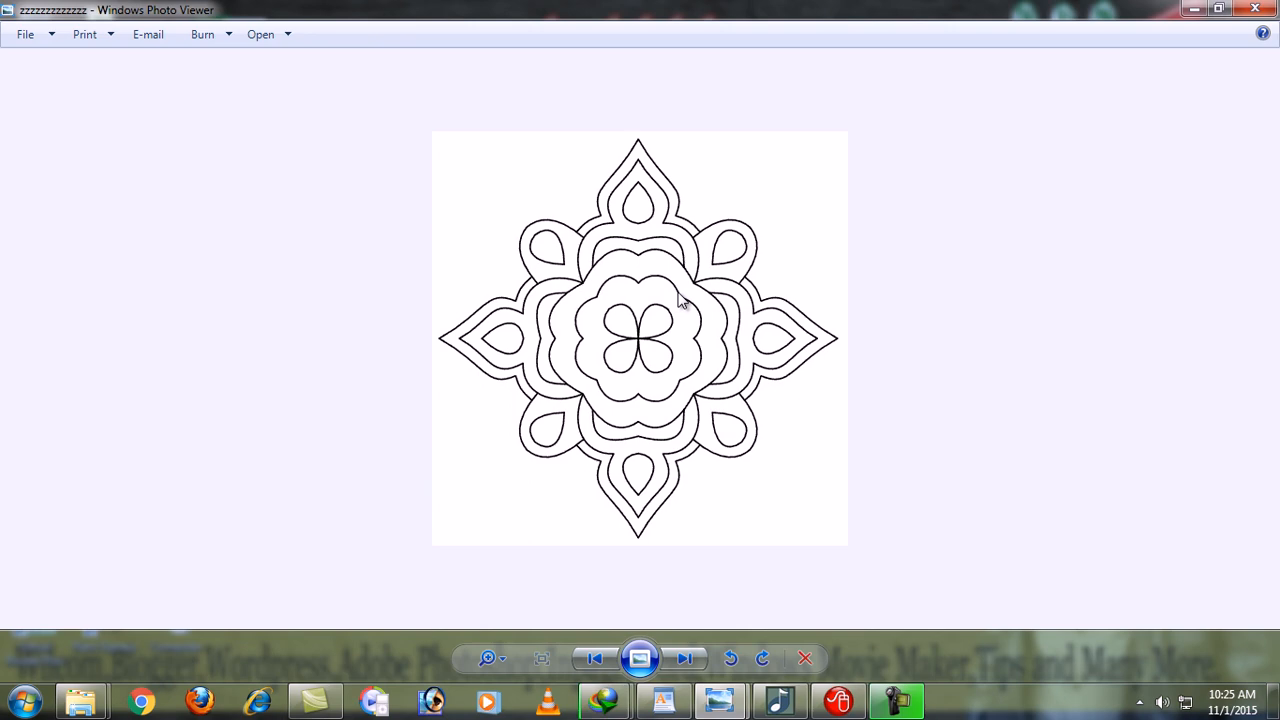
{"action": "left_click", "coordinate": [1255, 9]}
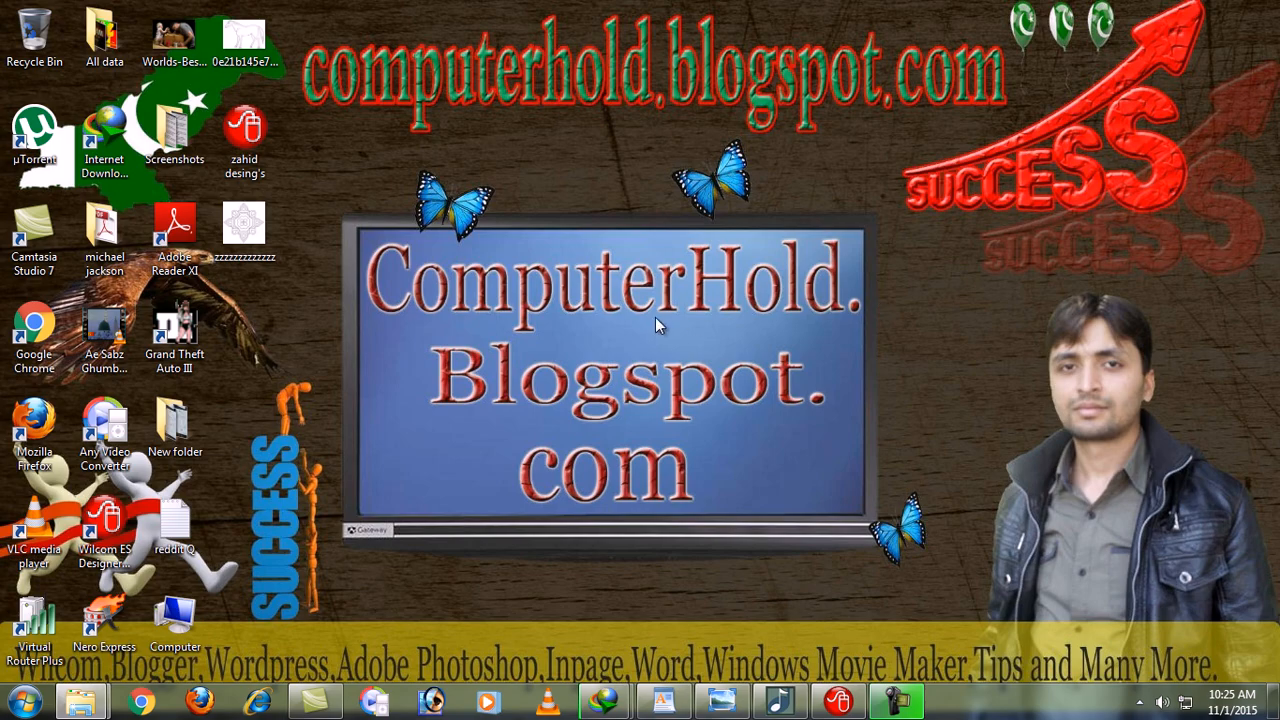
Step: Switch to Wilcom ES-65 Designer and start inserting an image from the desktop, with the file type set to All Files
{"action": "left_click", "coordinate": [840, 700]}
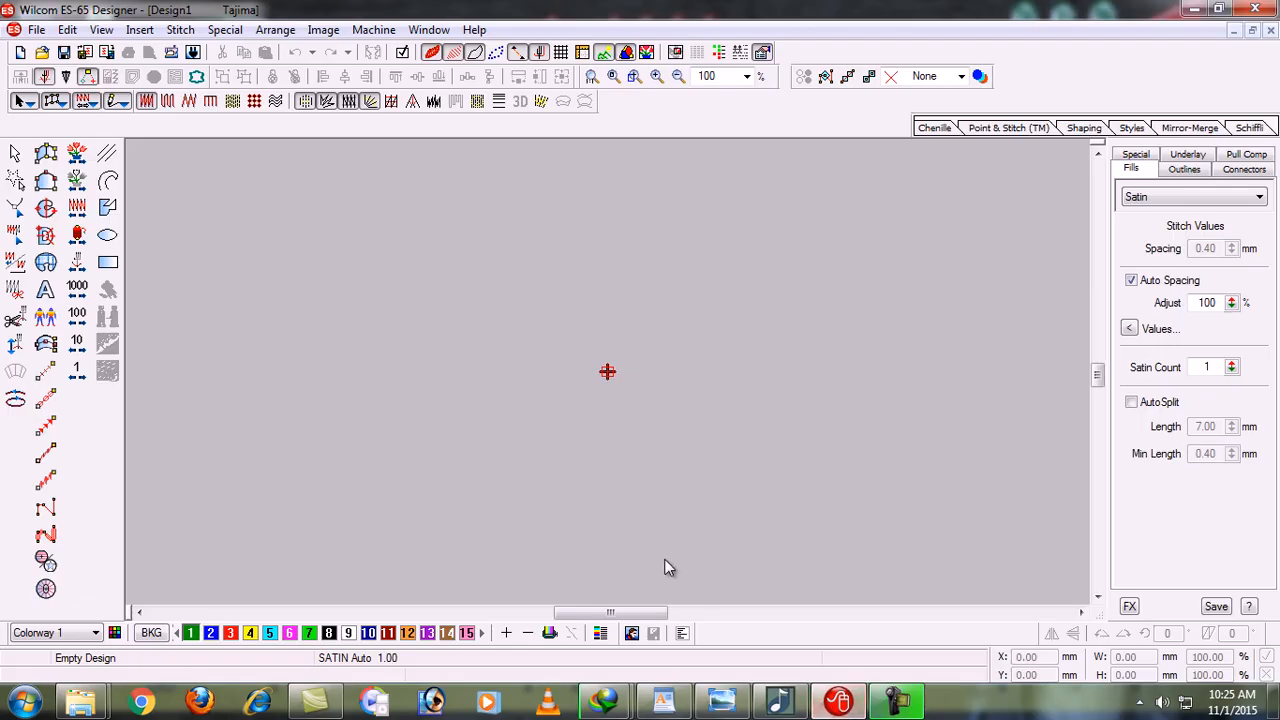
{"action": "left_click", "coordinate": [323, 29]}
{"action": "left_click", "coordinate": [340, 55]}
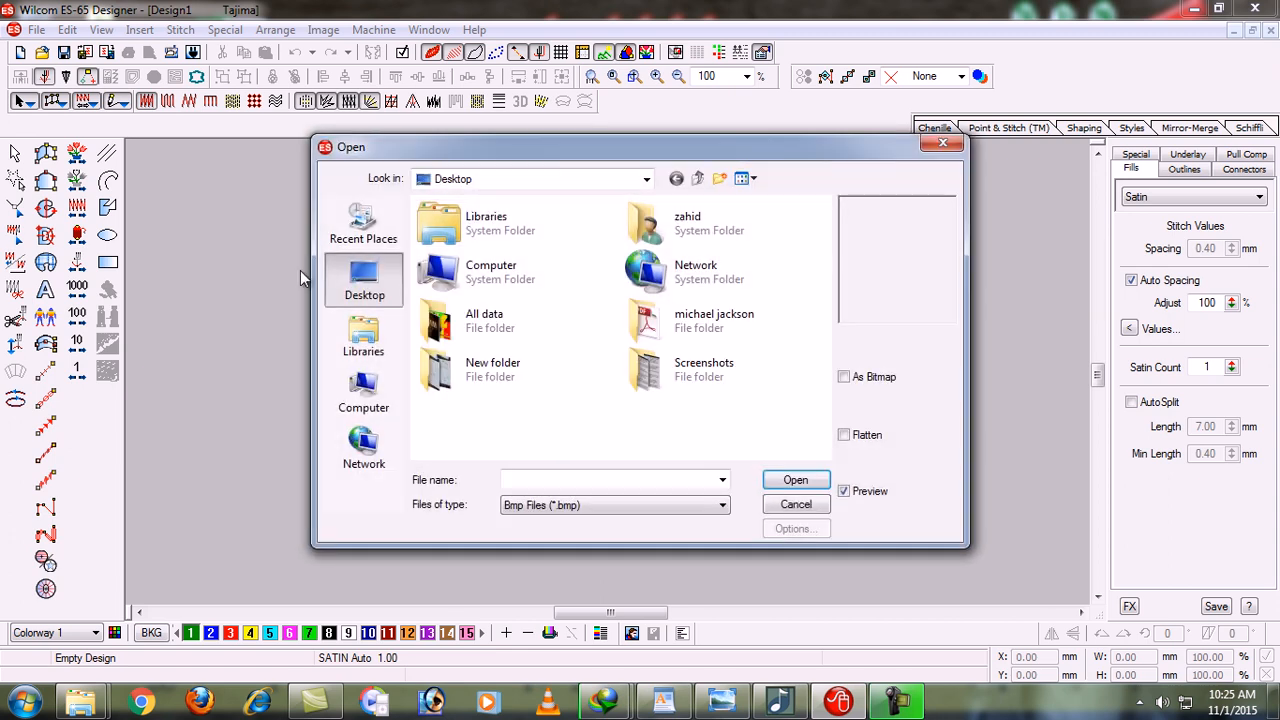
{"action": "left_click", "coordinate": [600, 503]}
{"action": "scroll", "coordinate": [605, 520], "scroll_direction": "up", "scroll_amount": 2}
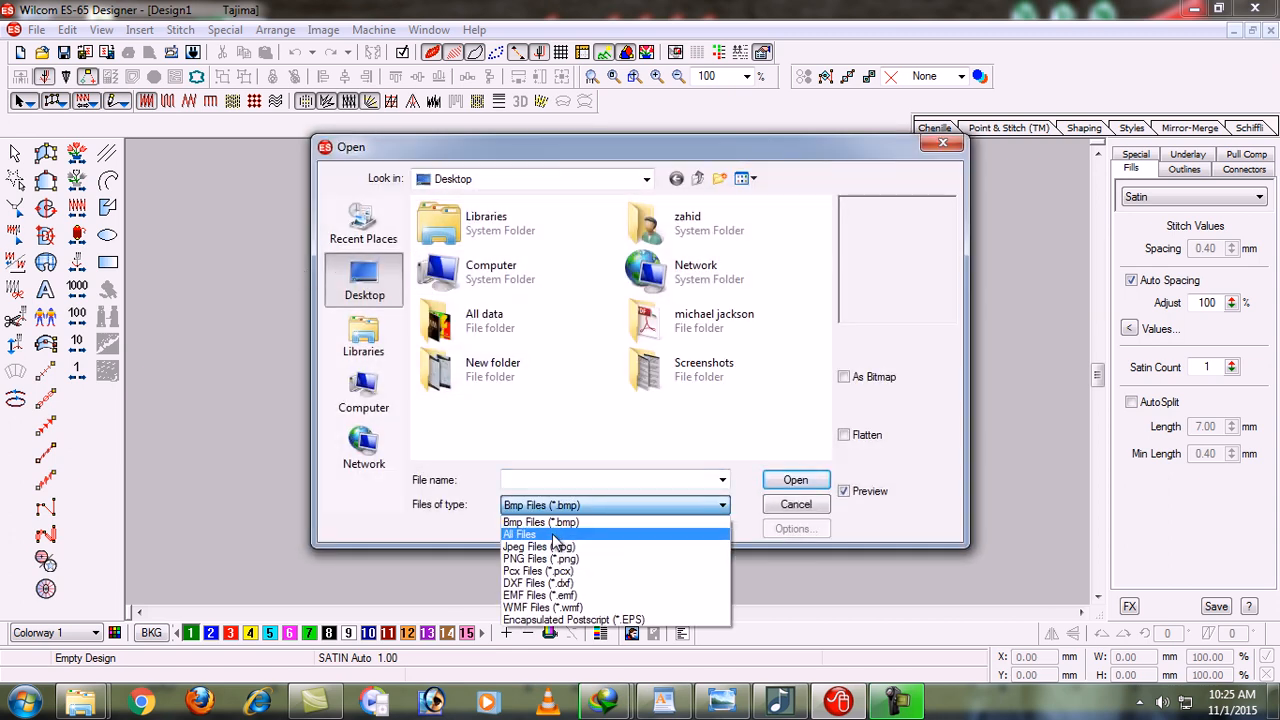
{"action": "left_click", "coordinate": [553, 521]}
Step: Find the zzzzzzzzzzzzz mandala drawing among the desktop files, insert it into the design and deselect it
{"action": "left_click", "coordinate": [534, 455]}
{"action": "key", "text": "Down"}
{"action": "key", "text": "Down"}
{"action": "key", "text": "Down"}
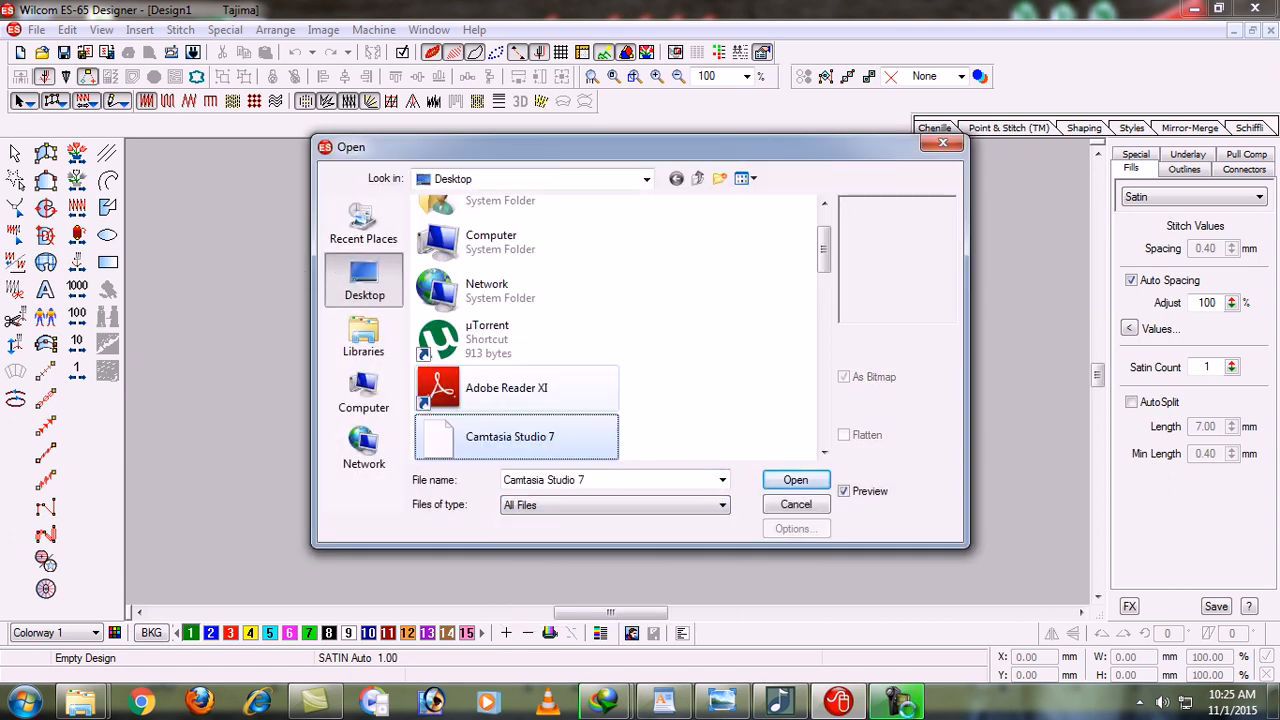
{"action": "key", "text": "Down"}
{"action": "key", "text": "Down"}
{"action": "key", "text": "Down"}
{"action": "key", "text": "Down"}
{"action": "key", "text": "Down"}
{"action": "key", "text": "Down"}
{"action": "key", "text": "Down"}
{"action": "key", "text": "Down"}
{"action": "key", "text": "Down"}
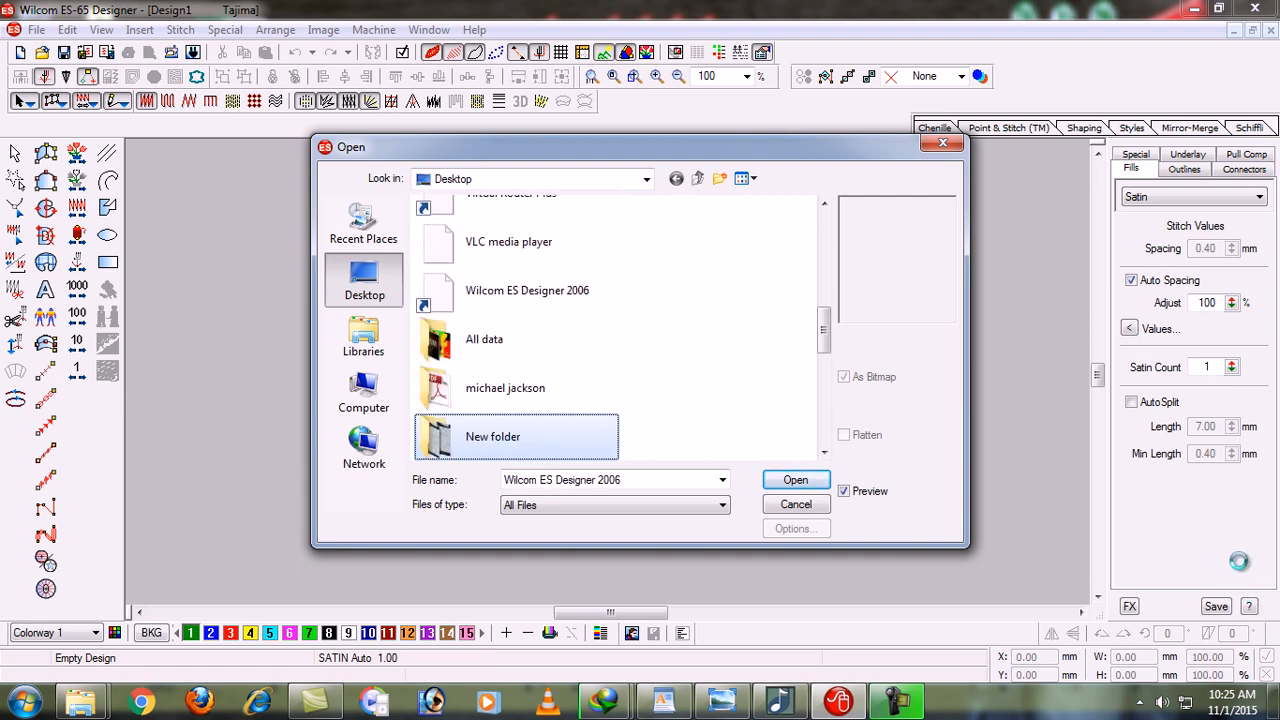
{"action": "key", "text": "Down"}
{"action": "key", "text": "Down"}
{"action": "key", "text": "Down"}
{"action": "key", "text": "Down"}
{"action": "key", "text": "Down"}
{"action": "key", "text": "Down"}
{"action": "key", "text": "Down"}
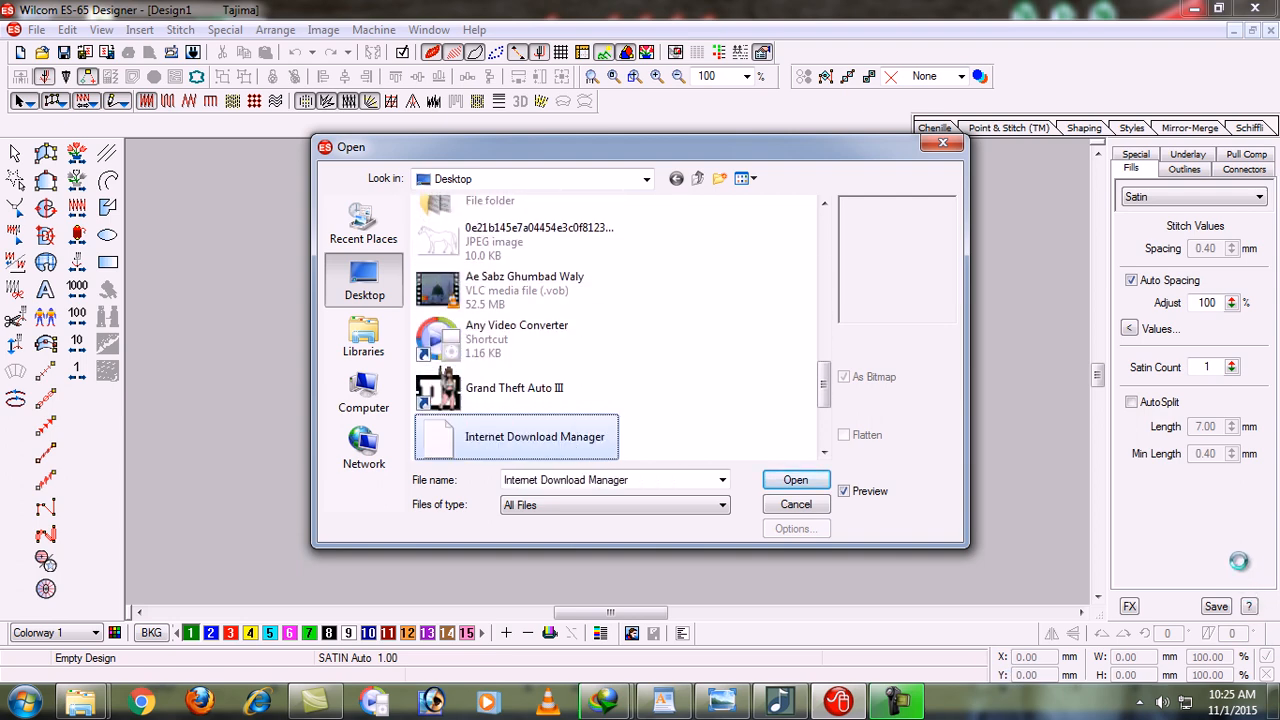
{"action": "key", "text": "Down"}
{"action": "key", "text": "Return"}
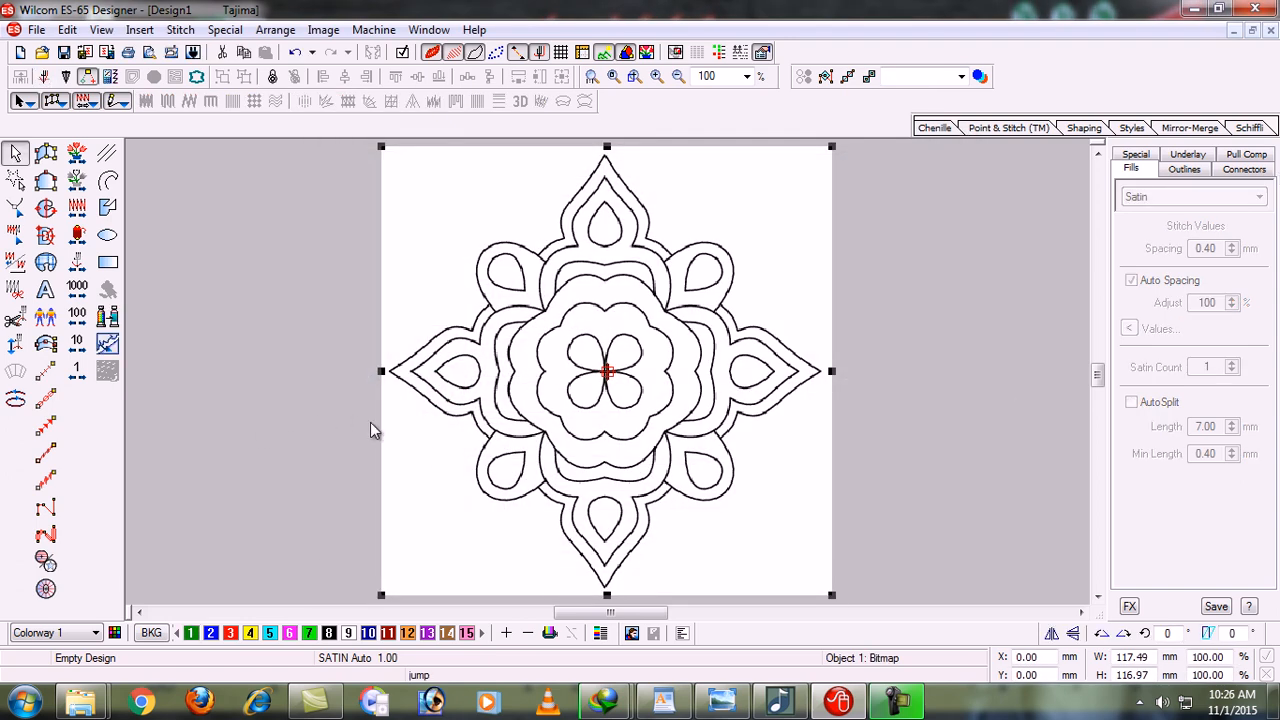
{"action": "left_click", "coordinate": [340, 476]}
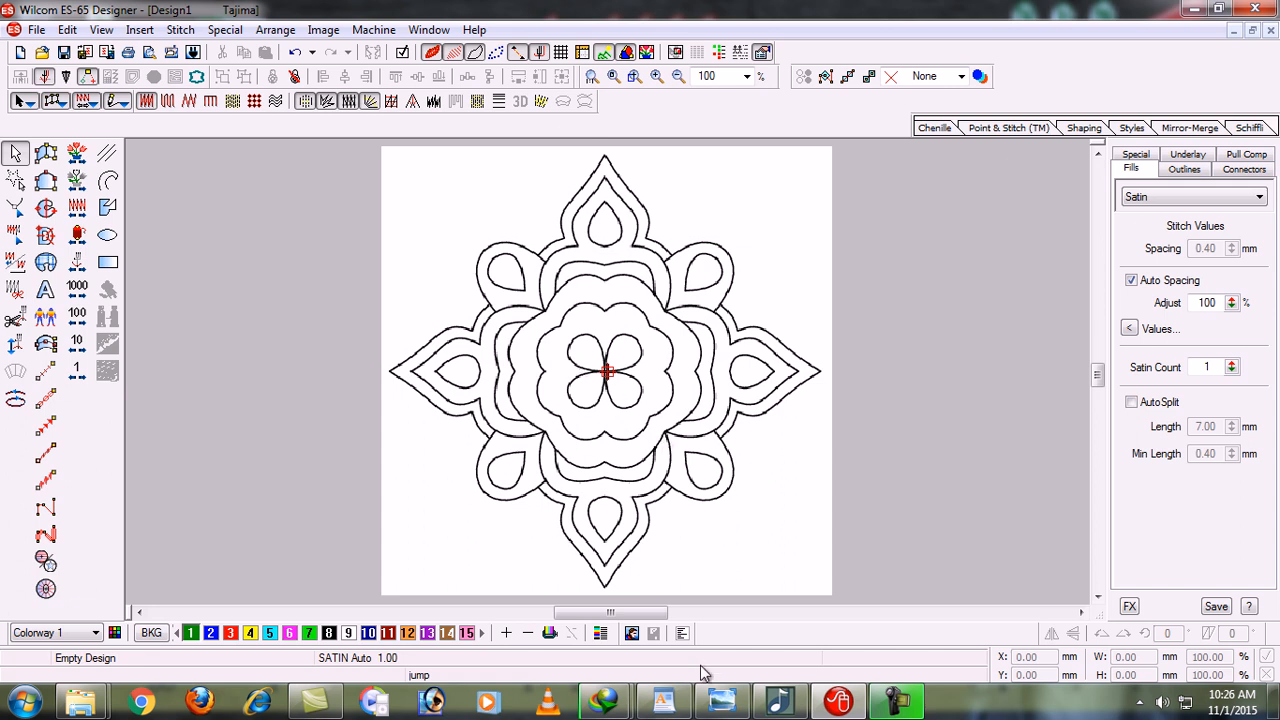
Step: Check the Wilcome 16 parts devide reference picture for the division angles and close it
{"action": "left_click", "coordinate": [722, 702]}
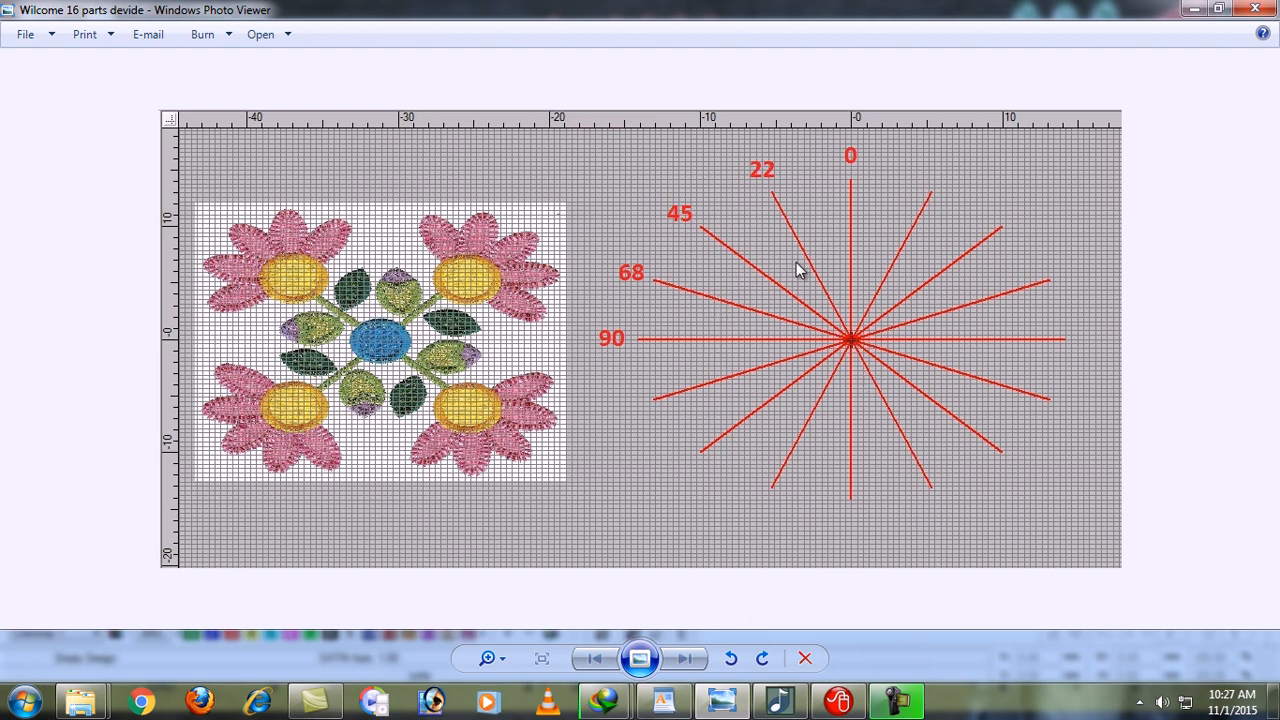
{"action": "left_click", "coordinate": [1254, 8]}
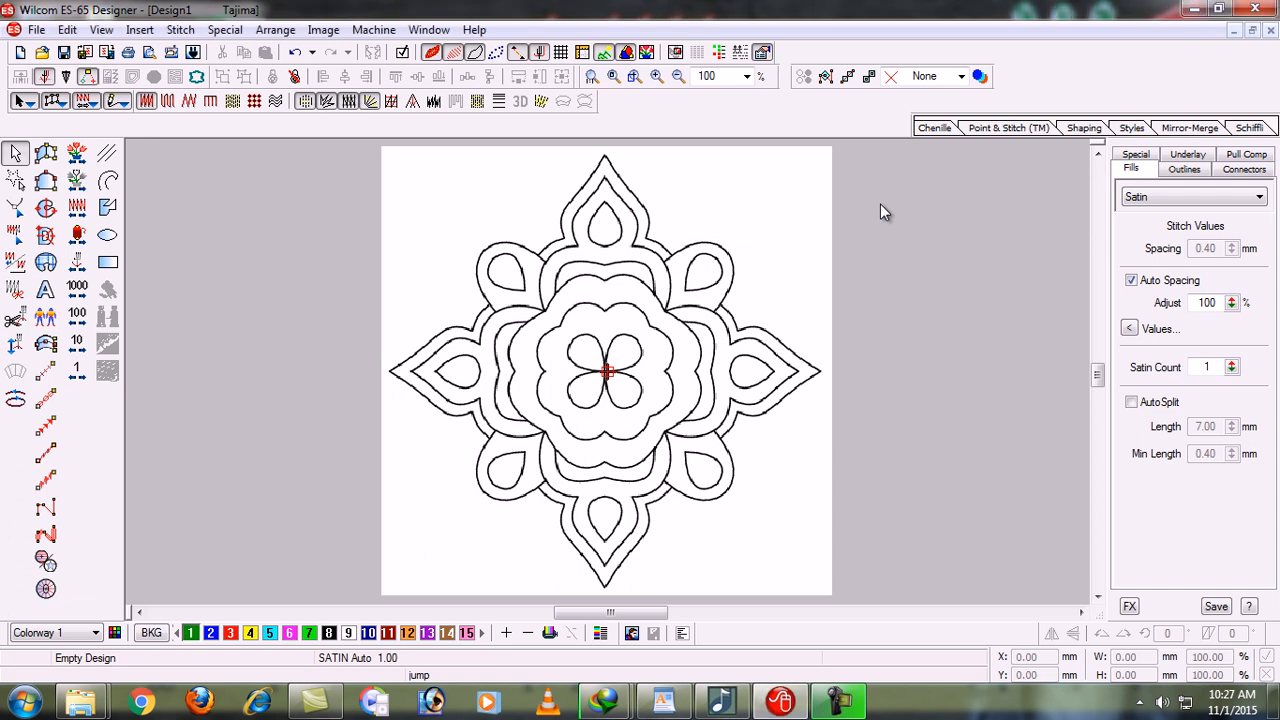
Step: Choose the open vector line tool and set its line colour to red
{"action": "key", "text": "shift+z"}
{"action": "key", "text": "b"}
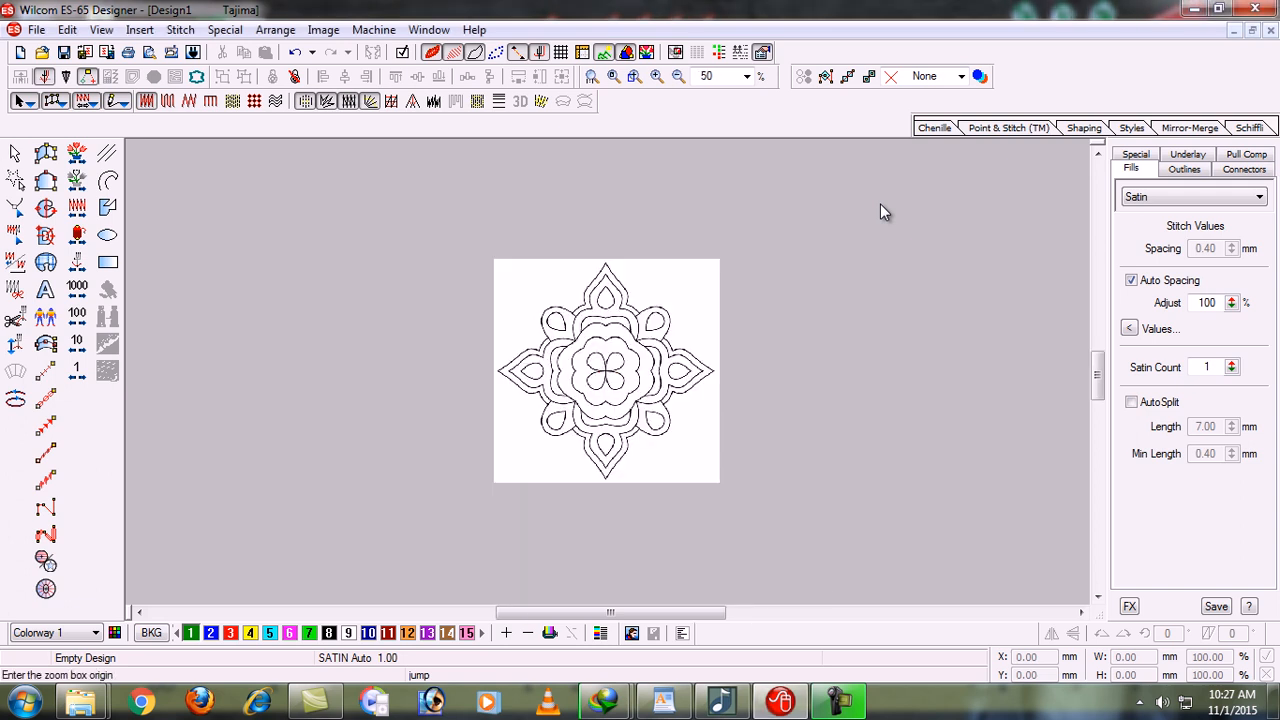
{"action": "left_click_drag", "start_coordinate": [454, 231], "coordinate": [757, 507]}
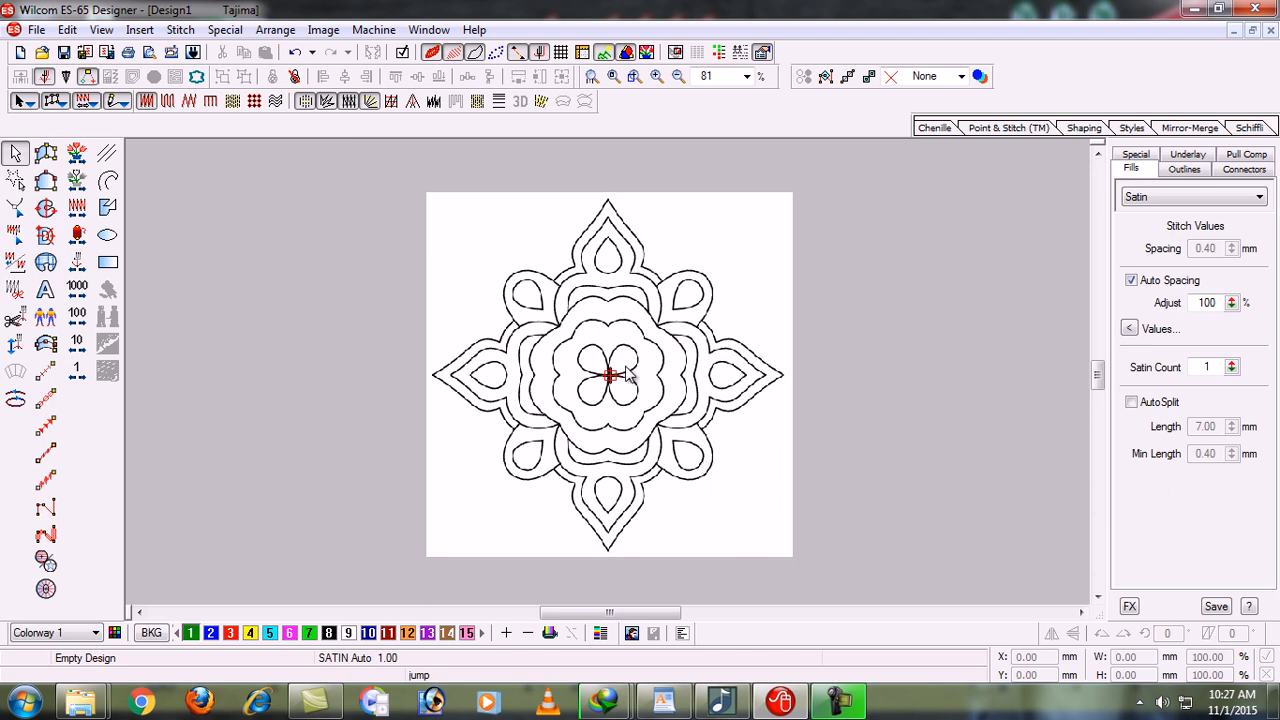
{"action": "left_click", "coordinate": [109, 182]}
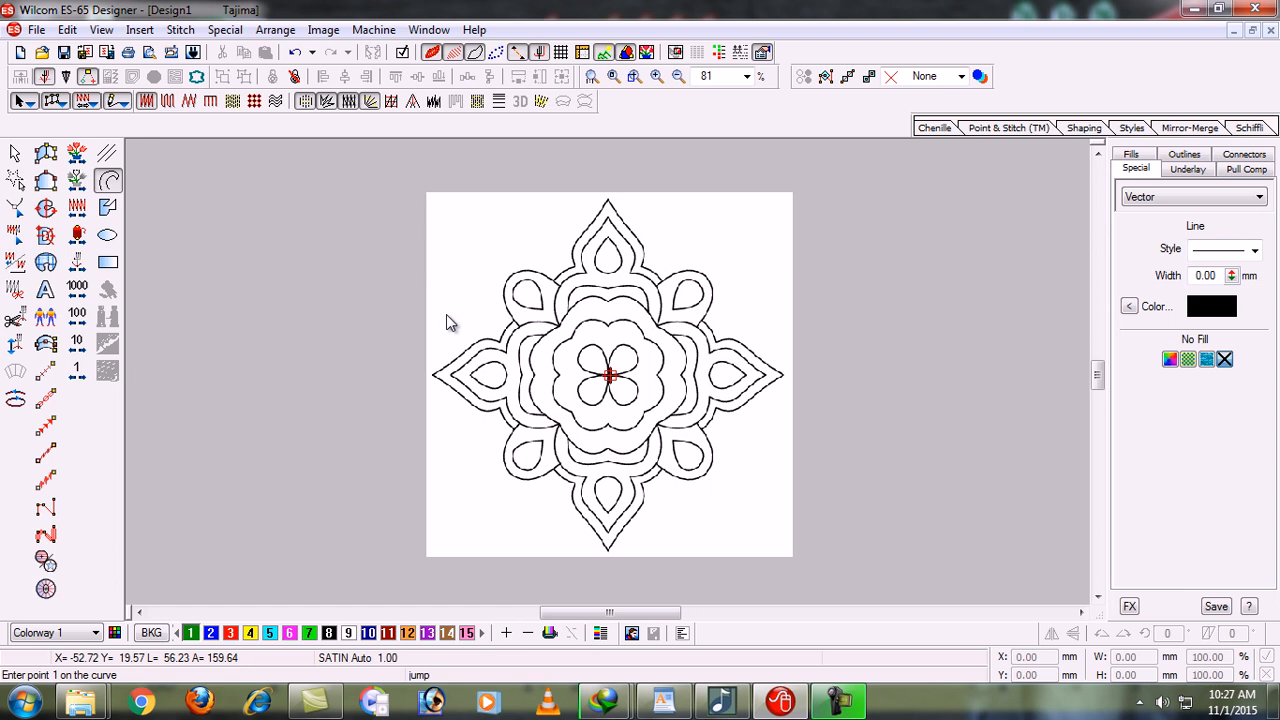
{"action": "left_click", "coordinate": [1137, 312]}
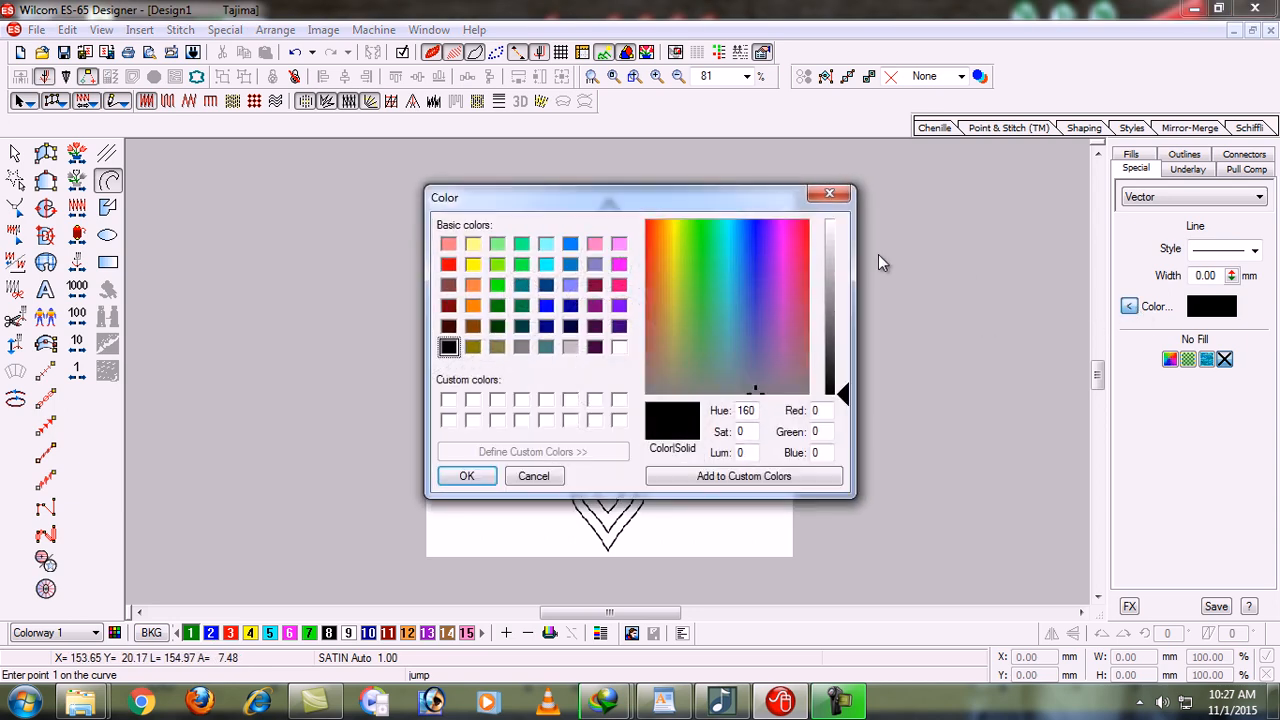
{"action": "left_click", "coordinate": [448, 265]}
{"action": "left_click", "coordinate": [462, 476]}
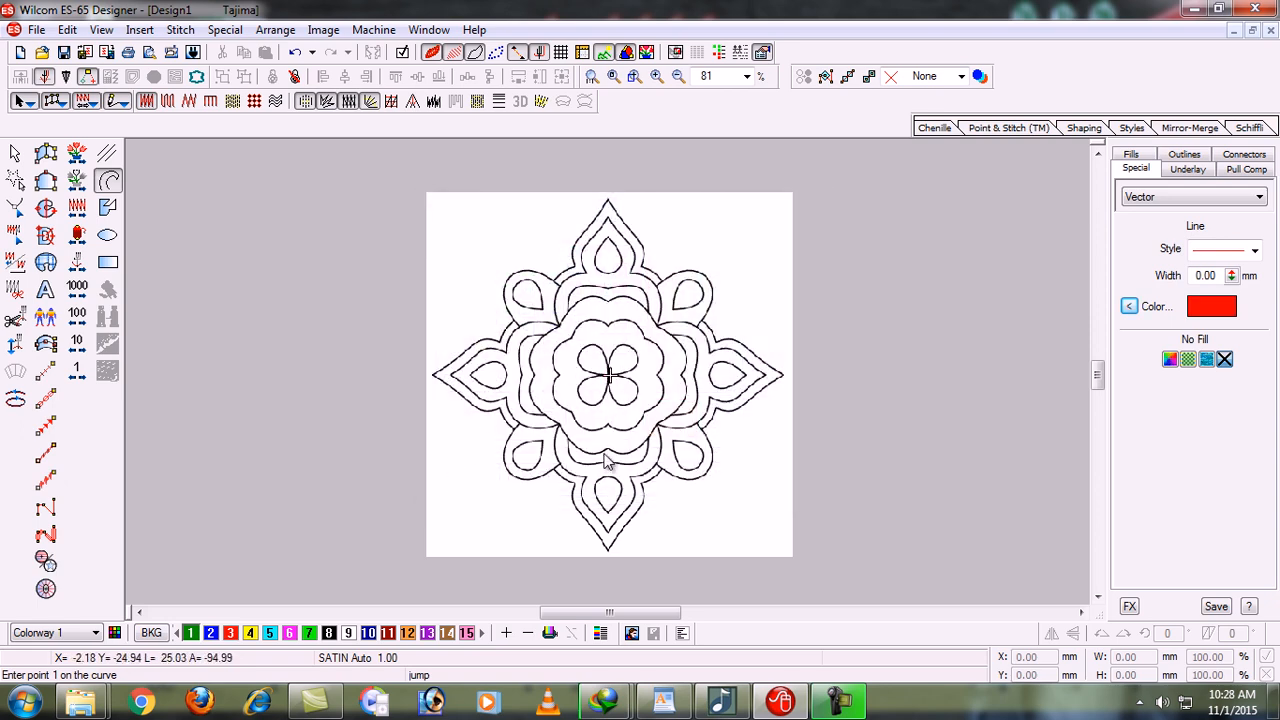
Step: Draw a vertical red vector line about 142 mm long through the mandala's centre, extending beyond the image at both ends
{"action": "left_click", "coordinate": [608, 173]}
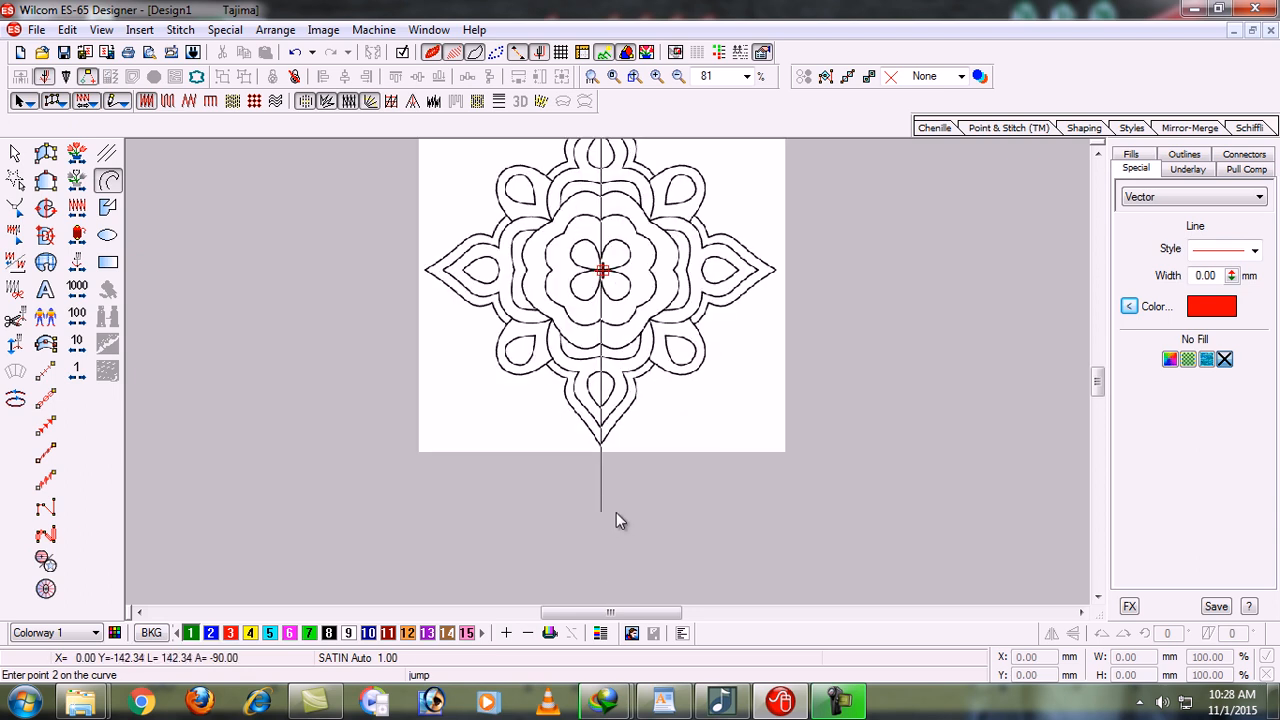
{"action": "left_click", "coordinate": [616, 512]}
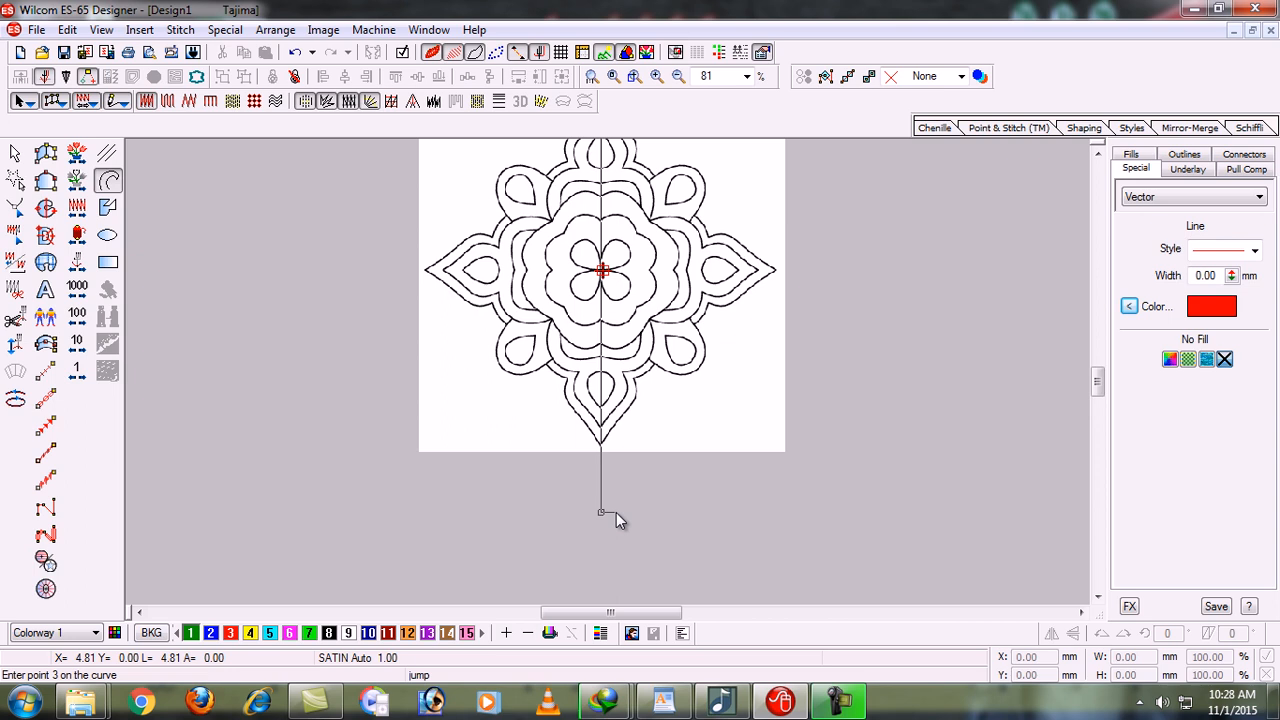
{"action": "key", "text": "Return"}
{"action": "key", "text": "0"}
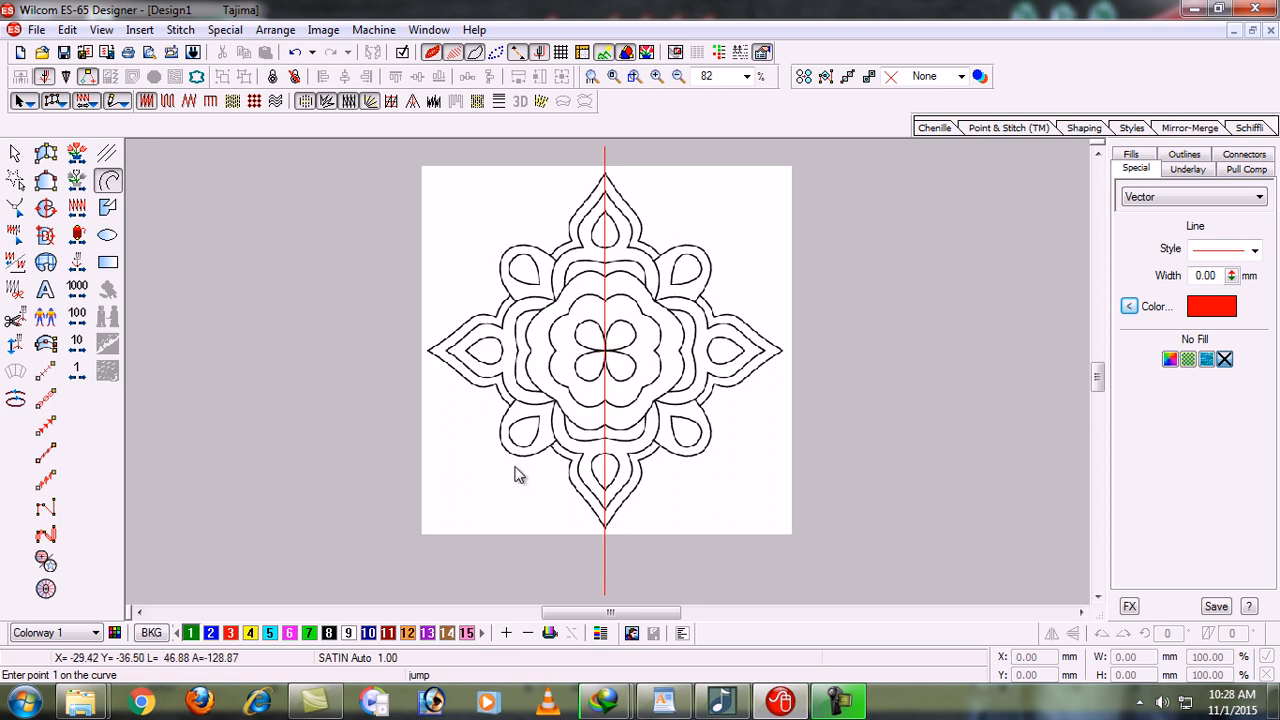
Step: Select the vertical red line and reposition it numerically, with its Y position set to 0 mm
{"action": "left_click", "coordinate": [15, 153]}
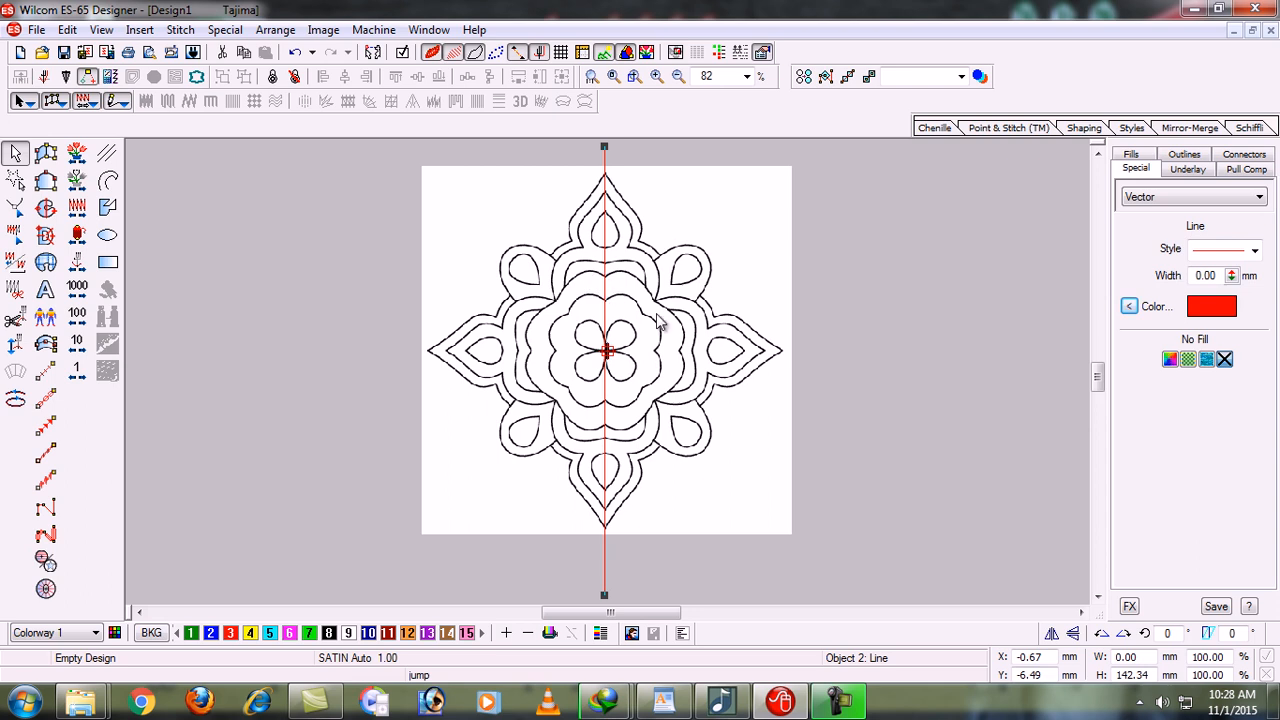
{"action": "left_click", "coordinate": [1046, 657]}
{"action": "key", "text": "BackSpace"}
{"action": "key", "text": "BackSpace"}
{"action": "key", "text": "BackSpace"}
{"action": "key", "text": "BackSpace"}
{"action": "key", "text": "BackSpace"}
{"action": "type", "text": "-0.67"}
{"action": "key", "text": "Return"}
{"action": "double_click", "coordinate": [1048, 675]}
{"action": "type", "text": "0"}
{"action": "key", "text": "Return"}
Step: Nudge the red line sideways to X -0.08 mm so it follows the mandala's vertical centre
{"action": "key", "text": "Right"}
{"action": "key", "text": "Right"}
{"action": "key", "text": "Right"}
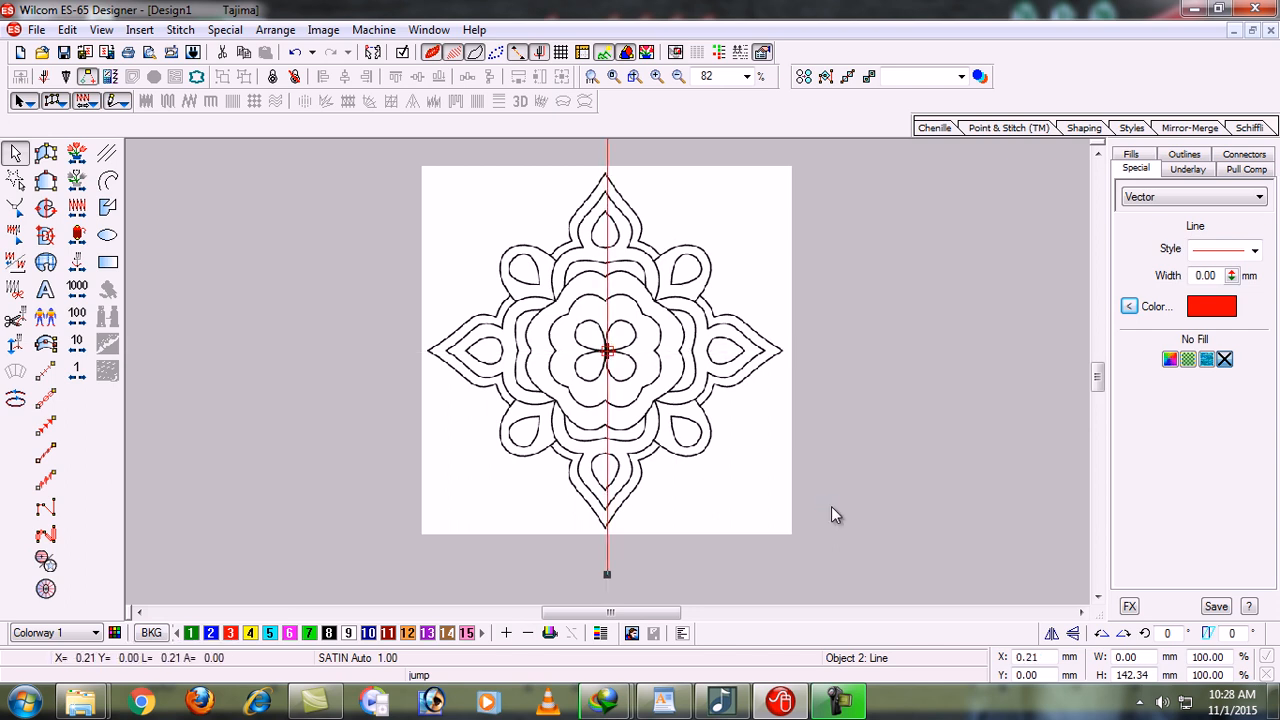
{"action": "key", "text": "Left"}
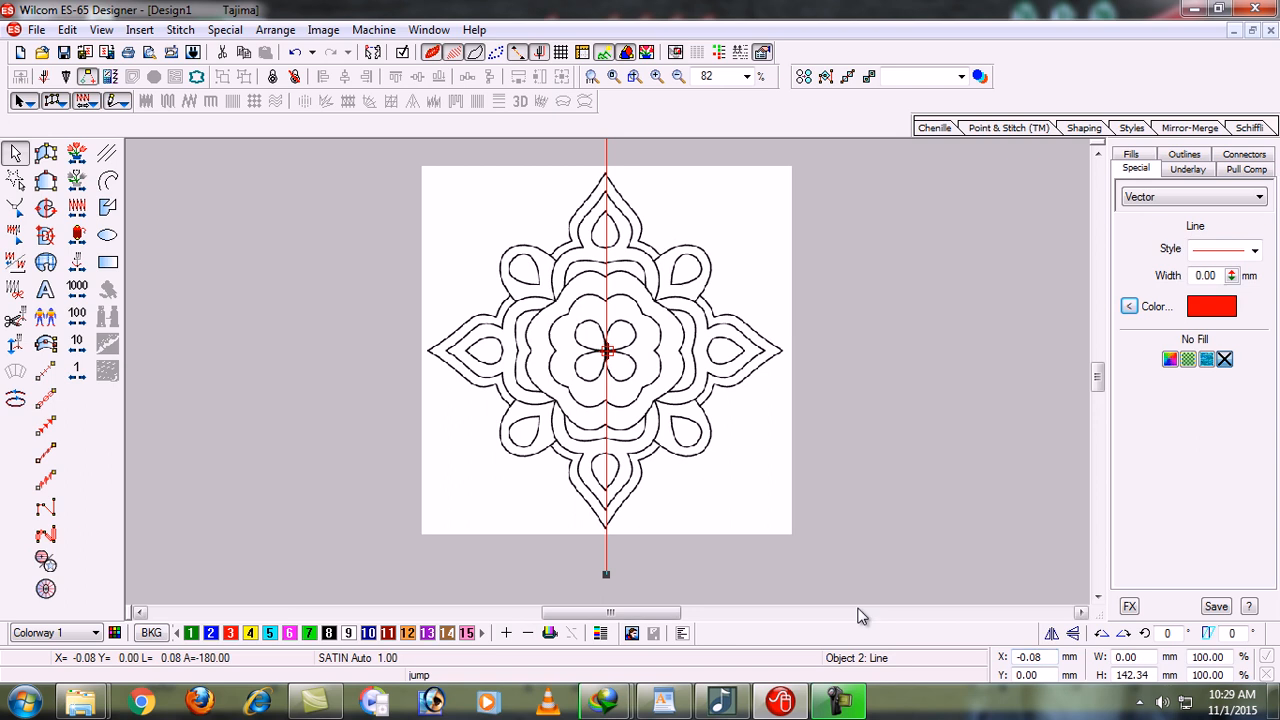
{"action": "scroll", "coordinate": [975, 480], "scroll_direction": "up", "scroll_amount": 1}
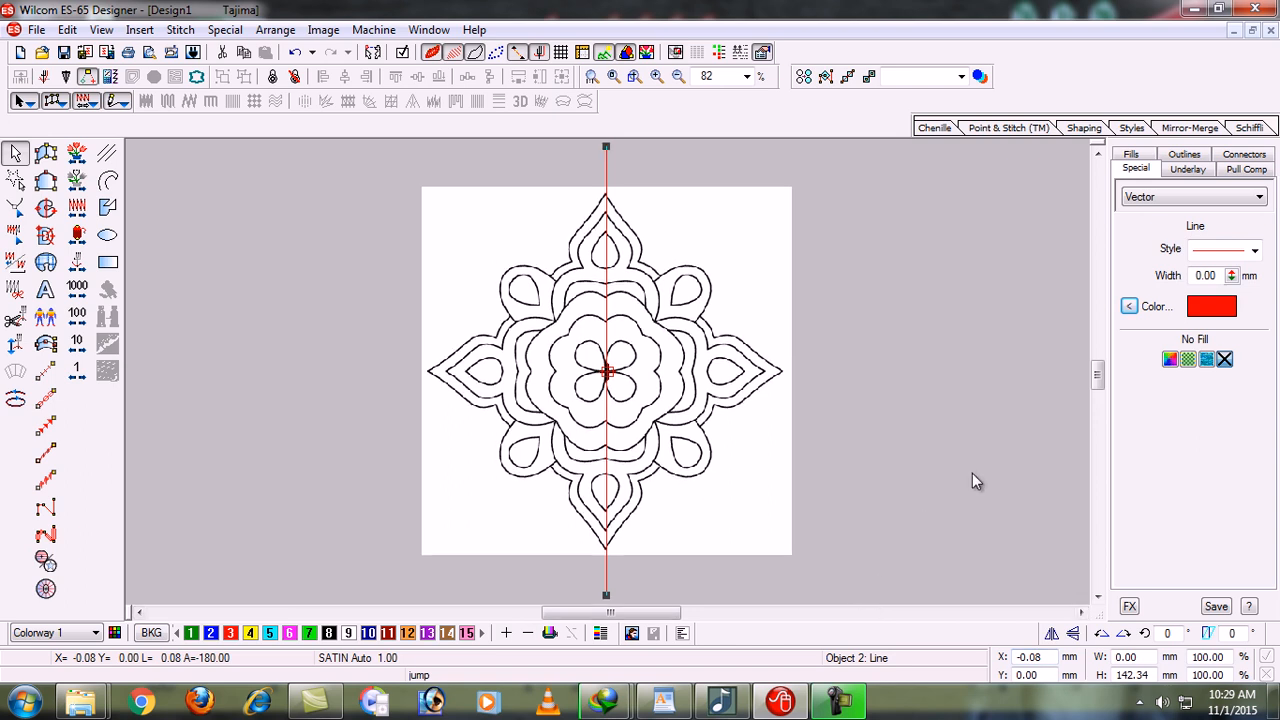
Step: Set the mandala design aside and create a new blank design for practising object duplication
{"action": "key", "text": "Escape"}
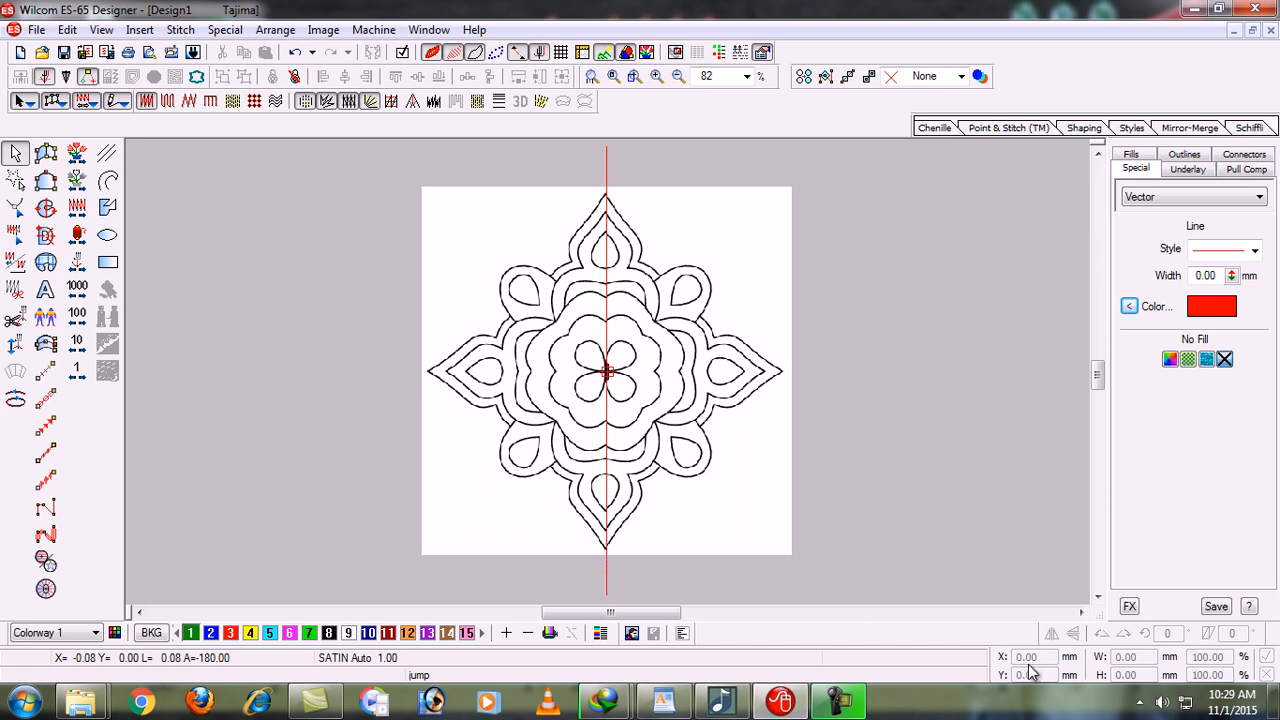
{"action": "left_click", "coordinate": [612, 552]}
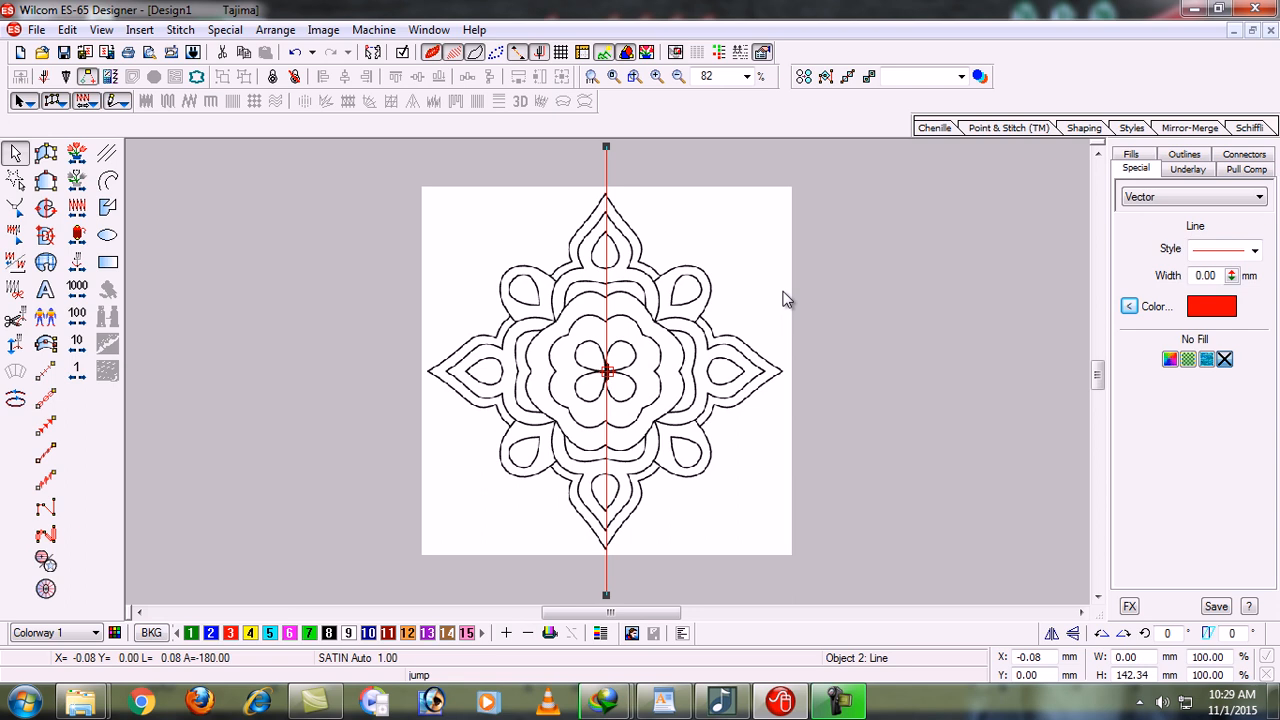
{"action": "left_click", "coordinate": [1232, 31]}
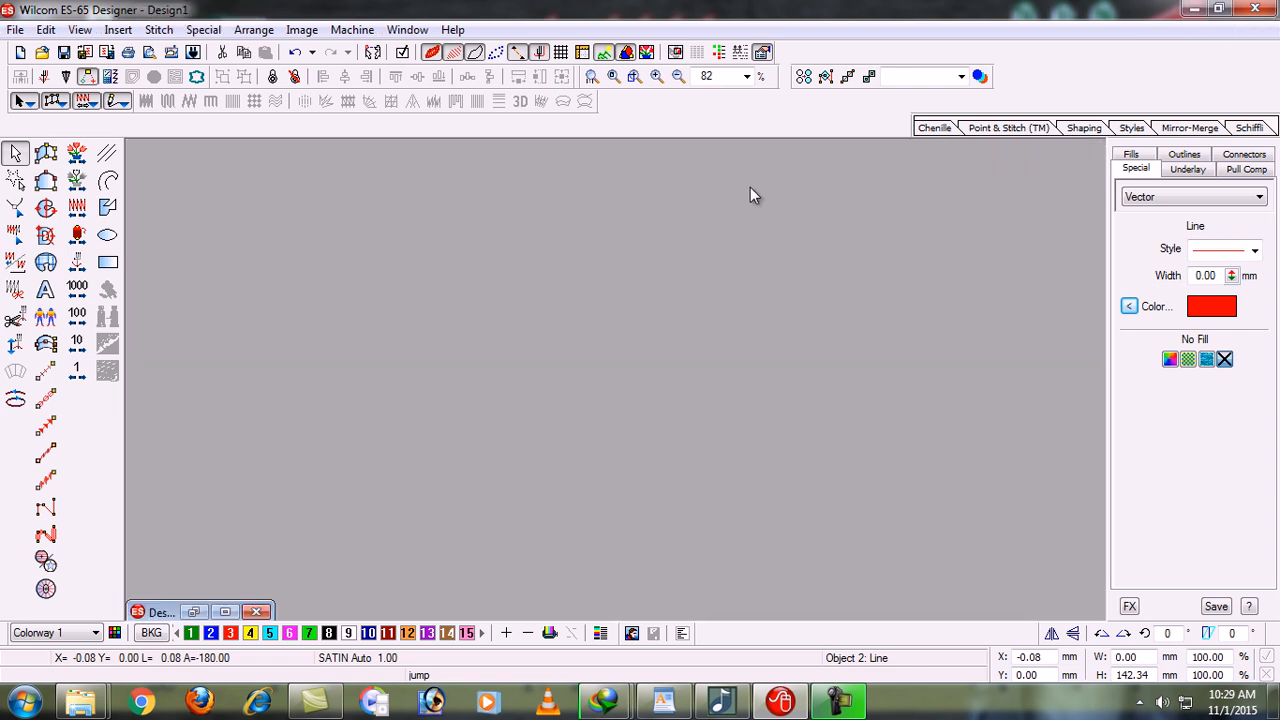
{"action": "key", "text": "ctrl+n"}
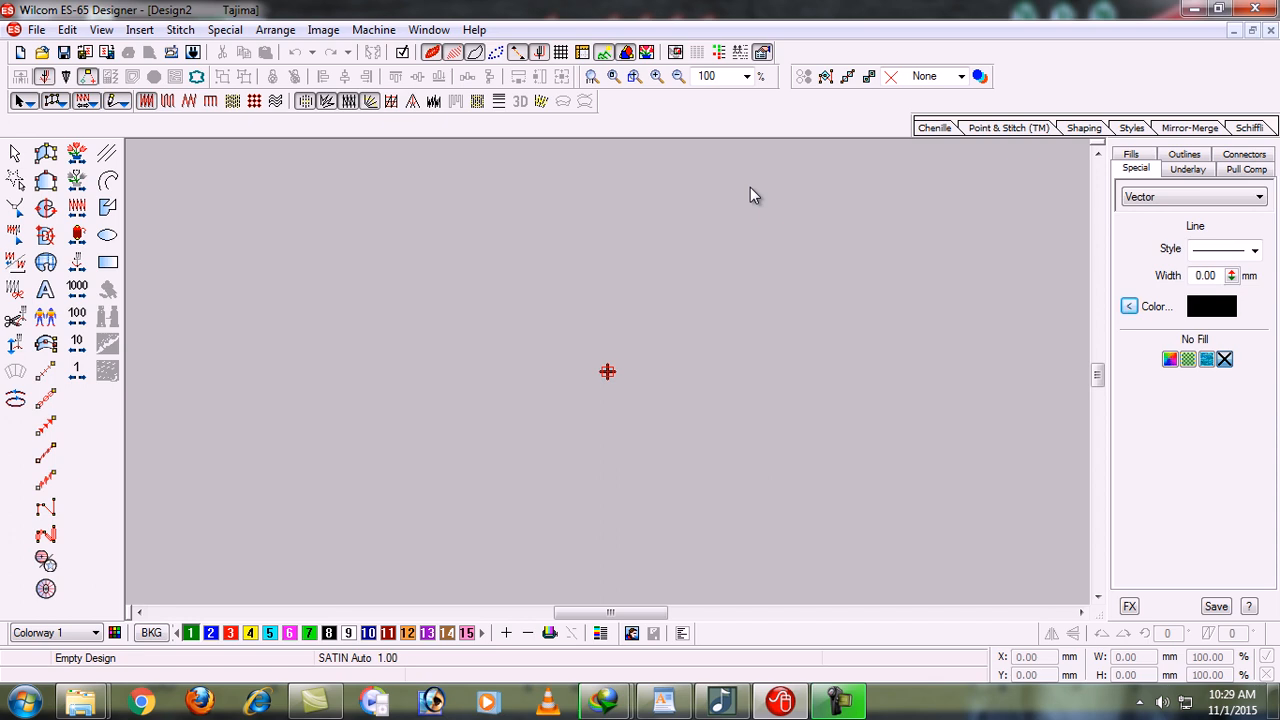
Step: Draw a circle about 25 mm in diameter in the upper-left area of the blank design
{"action": "left_click", "coordinate": [107, 234]}
{"action": "left_click", "coordinate": [314, 222]}
{"action": "left_click", "coordinate": [347, 257]}
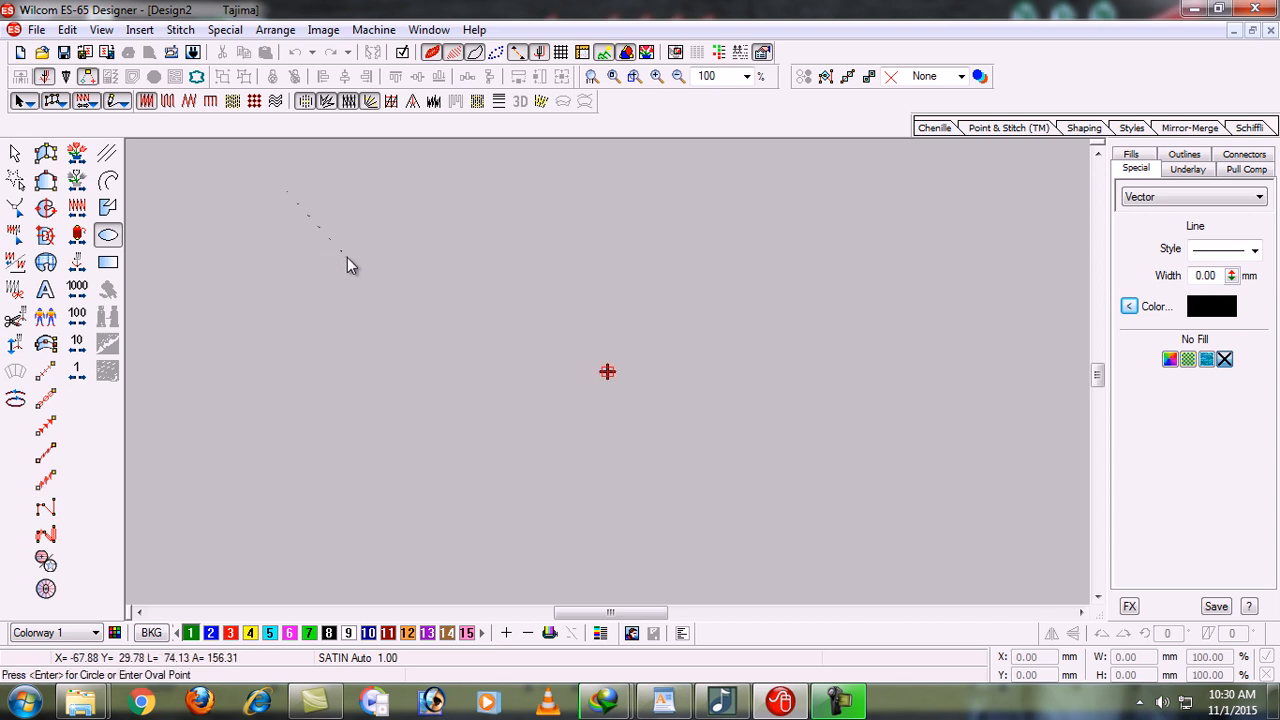
{"action": "key", "text": "Return"}
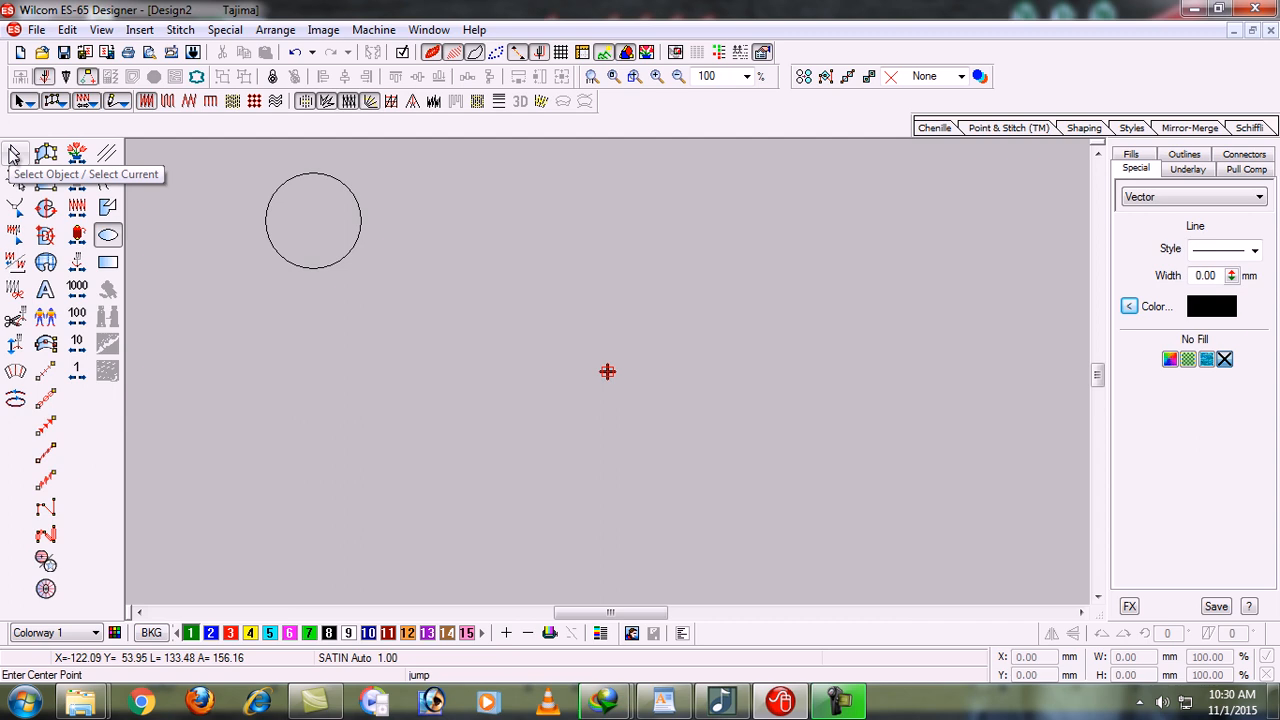
{"action": "left_click", "coordinate": [13, 155]}
{"action": "left_click", "coordinate": [328, 338]}
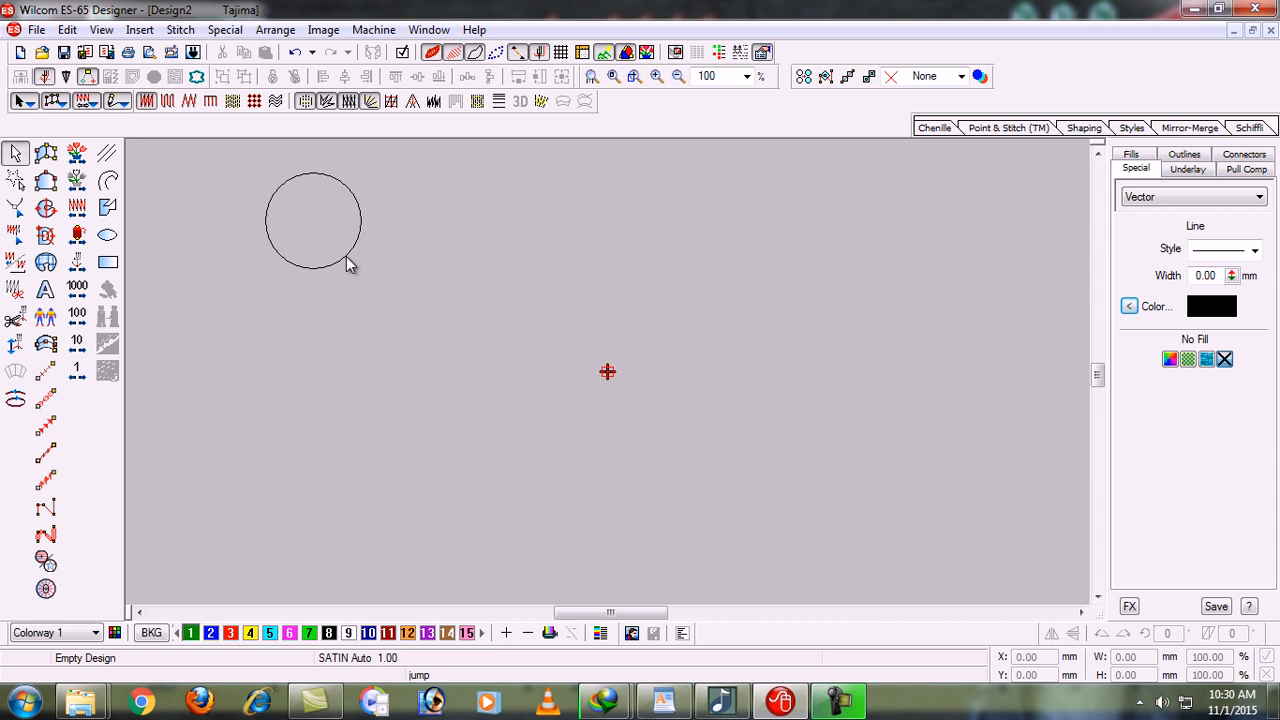
Step: Try moving the circle to about X -63, Y 37 mm and undo the move
{"action": "left_click", "coordinate": [346, 262]}
{"action": "left_click_drag", "start_coordinate": [346, 262], "coordinate": [398, 276]}
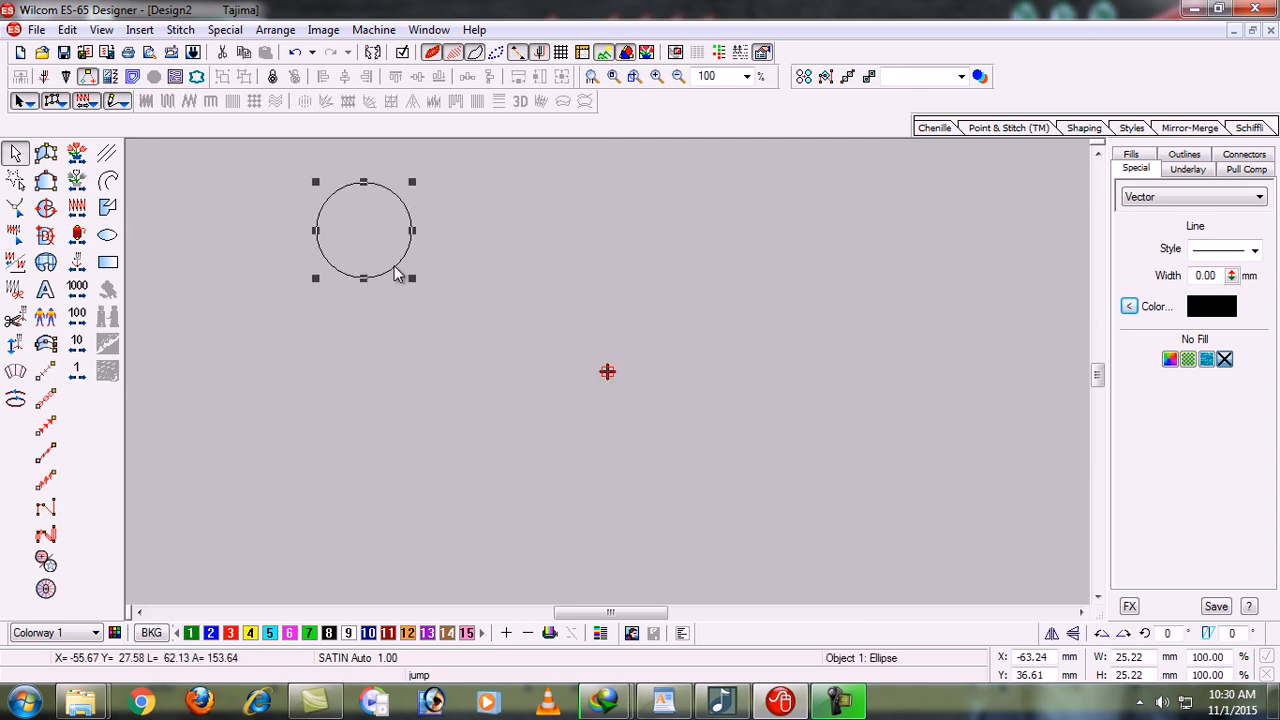
{"action": "key", "text": "ctrl+z"}
{"action": "left_click", "coordinate": [282, 370]}
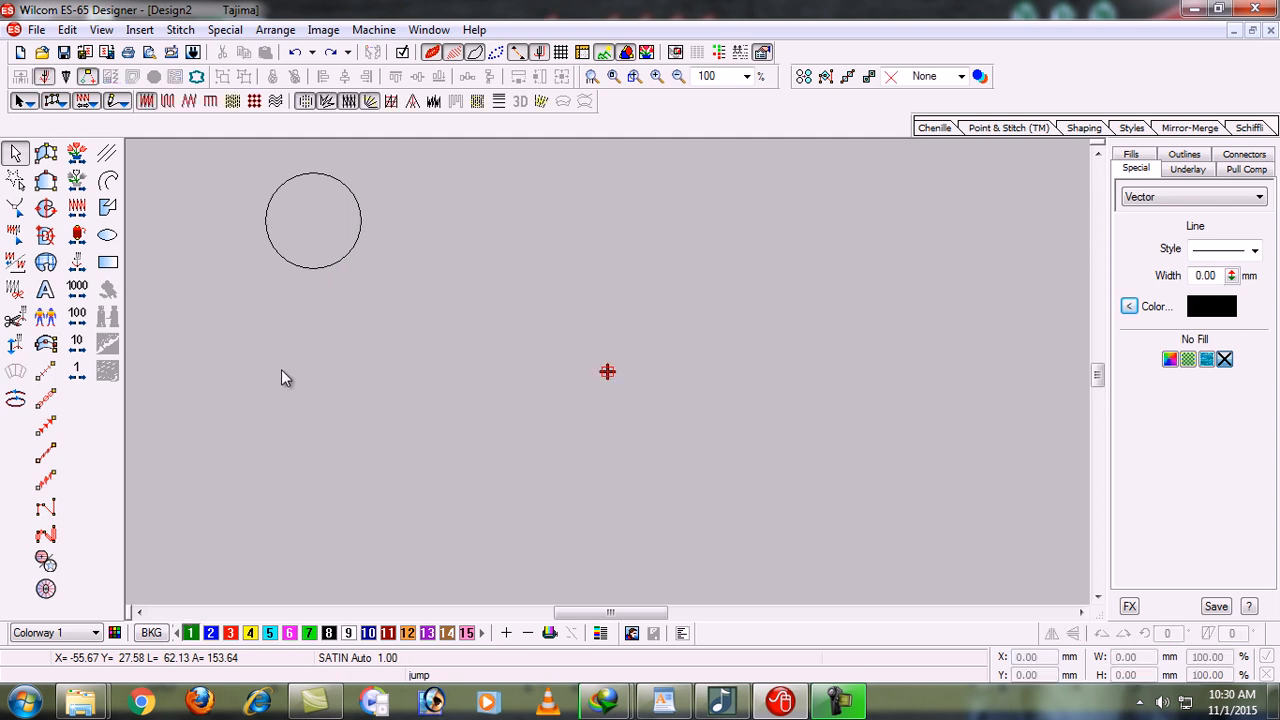
Step: Duplicate the circle and place the copy beside it at about X -46, Y 39 mm
{"action": "left_click", "coordinate": [333, 266]}
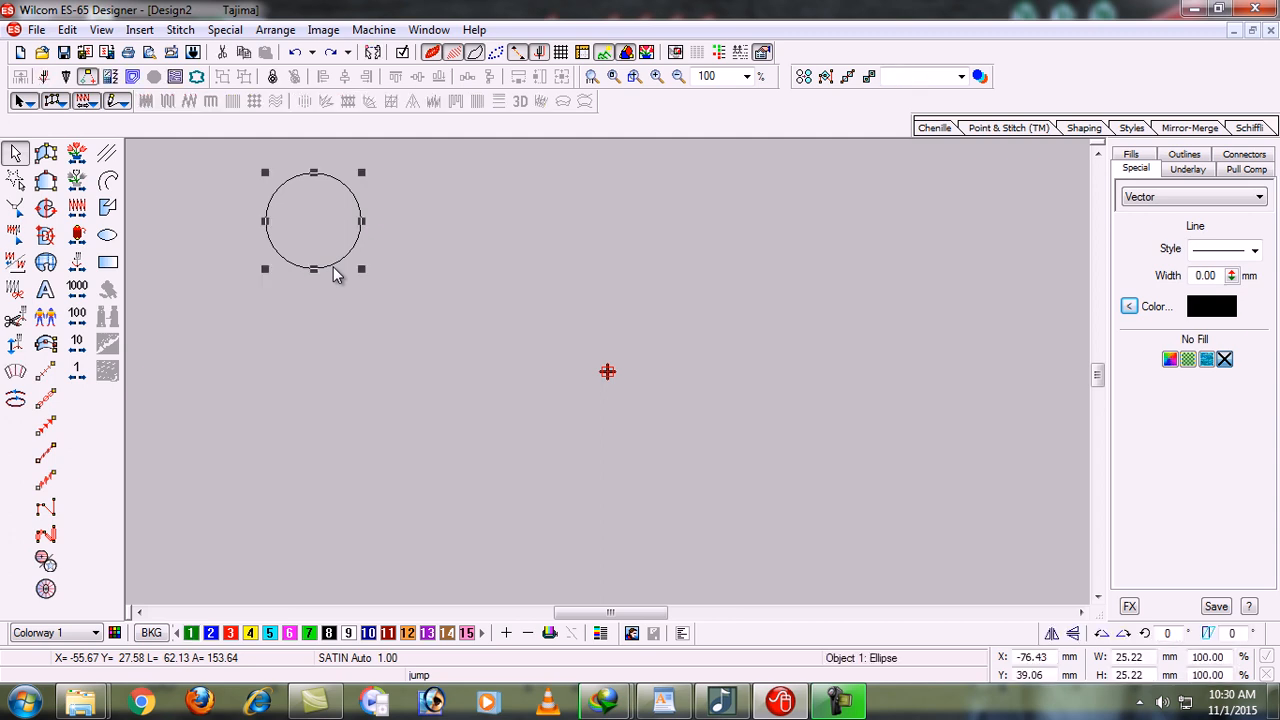
{"action": "left_click", "coordinate": [336, 338]}
{"action": "left_click_drag", "start_coordinate": [343, 258], "coordinate": [461, 264]}
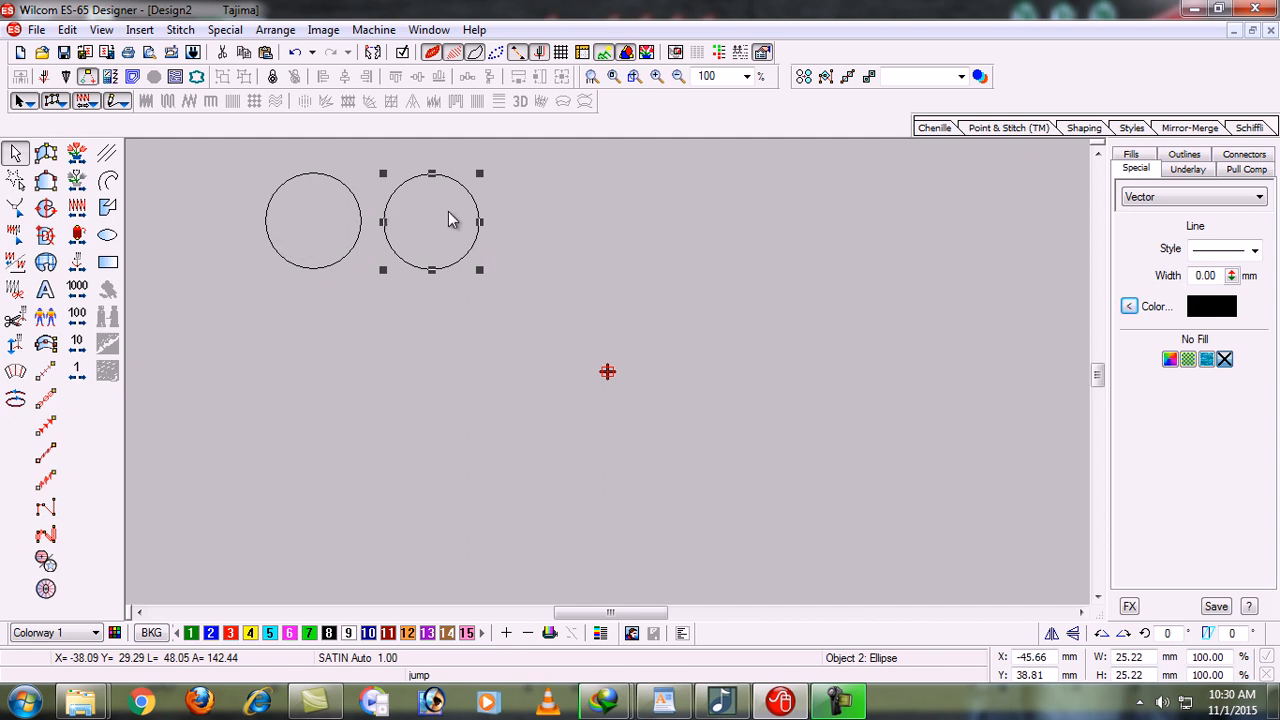
{"action": "left_click", "coordinate": [394, 330]}
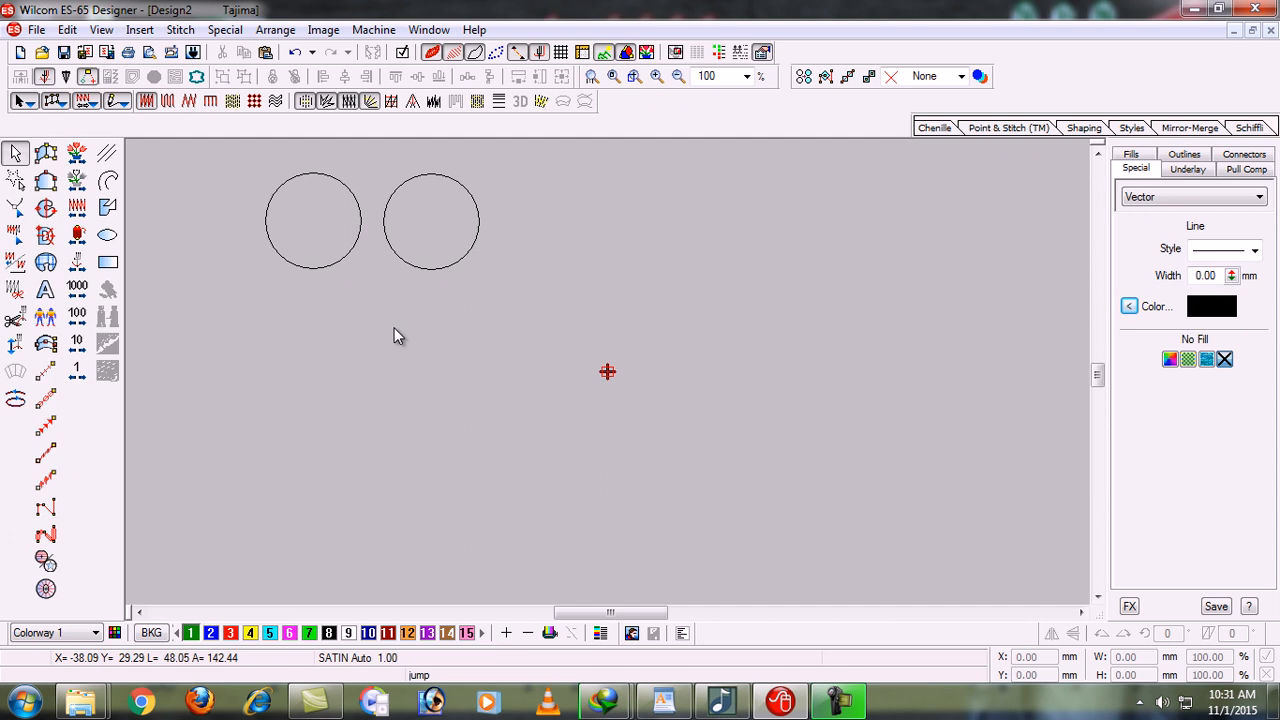
Step: Duplicate the second circle and place the copy to its right at about X -16, Y 38 mm
{"action": "left_click", "coordinate": [463, 258]}
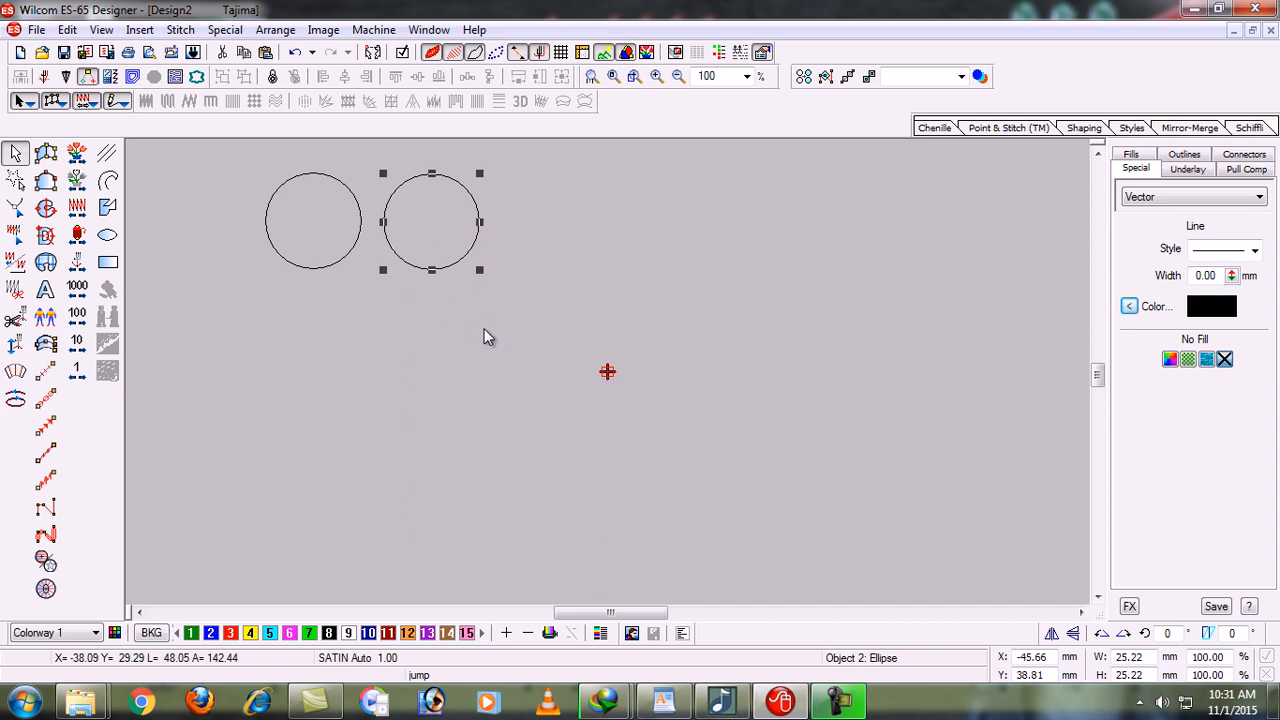
{"action": "key", "text": "ctrl+d"}
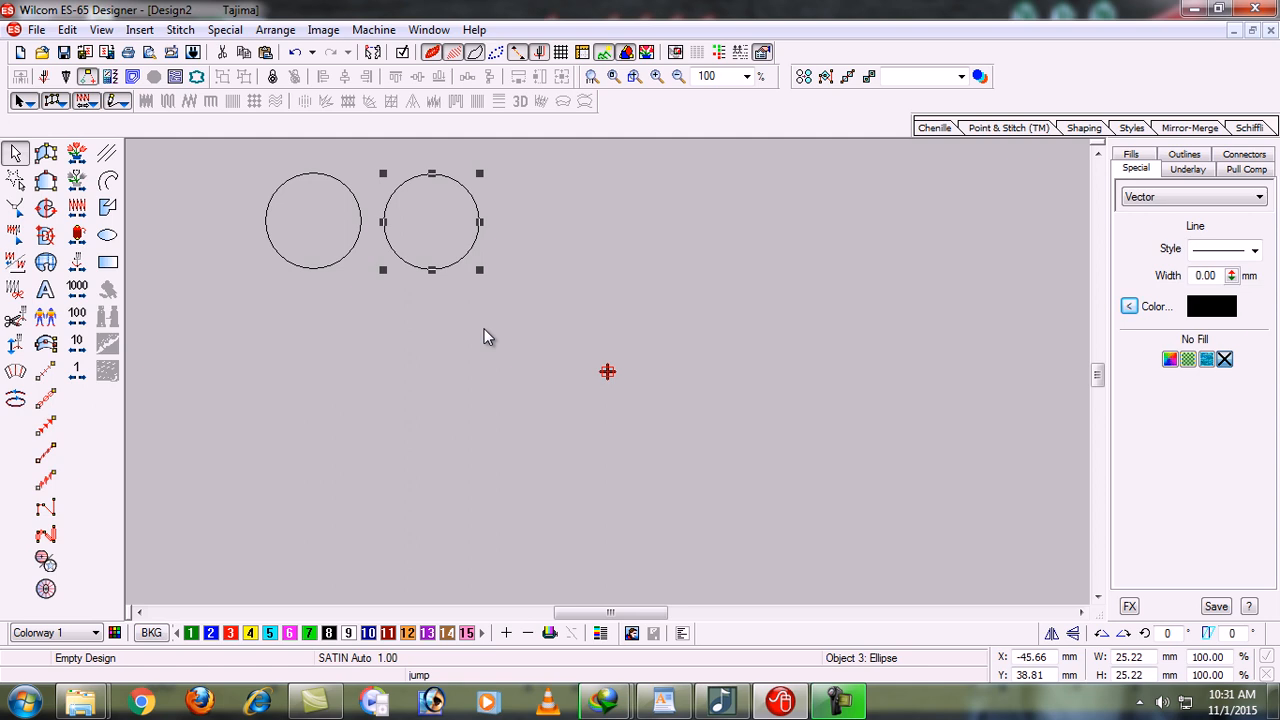
{"action": "left_click_drag", "start_coordinate": [458, 271], "coordinate": [577, 275]}
{"action": "left_click", "coordinate": [451, 352]}
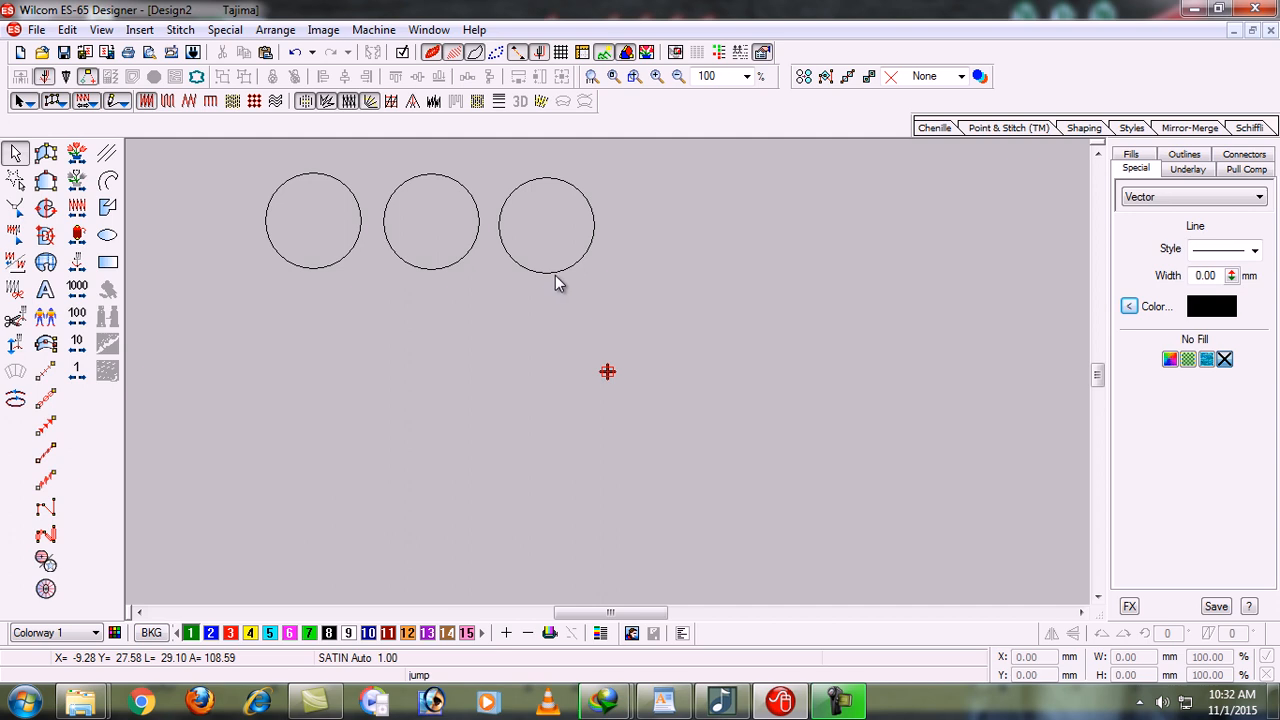
Step: Duplicate the third circle and place the copy to its right as the fourth in the row
{"action": "left_click", "coordinate": [556, 274]}
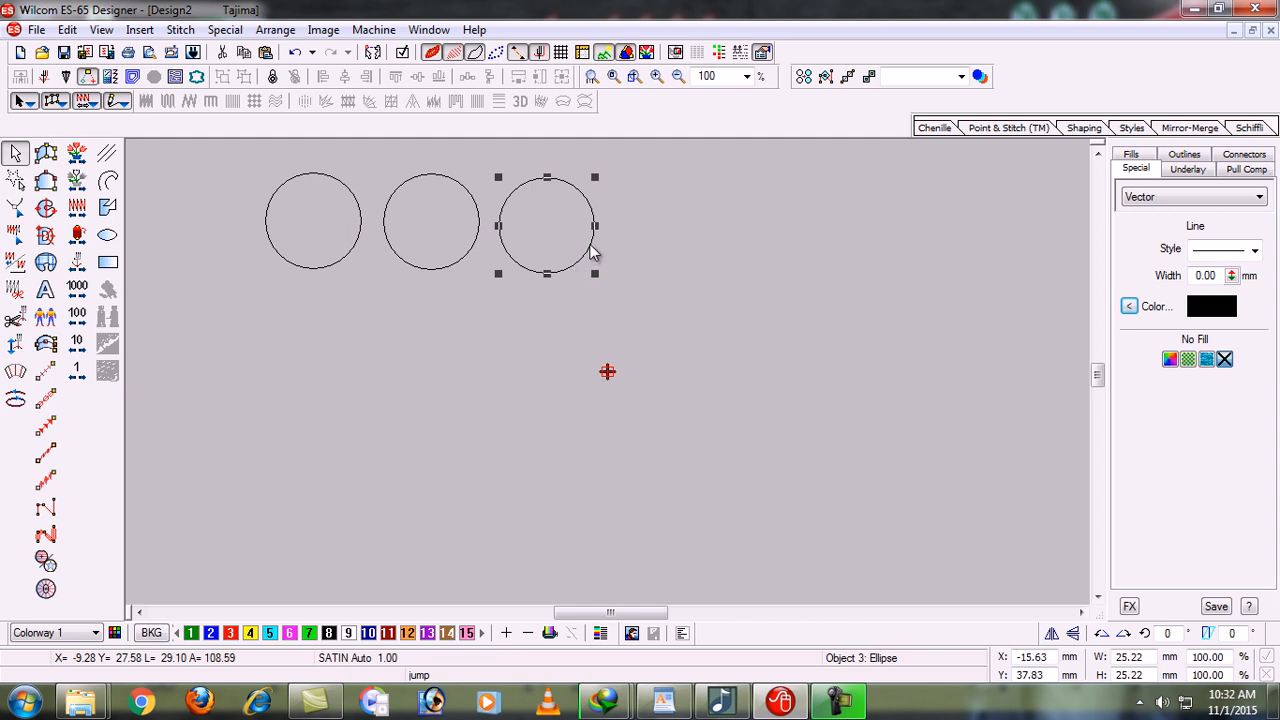
{"action": "left_click_drag", "start_coordinate": [593, 249], "coordinate": [726, 251]}
{"action": "left_click", "coordinate": [658, 338]}
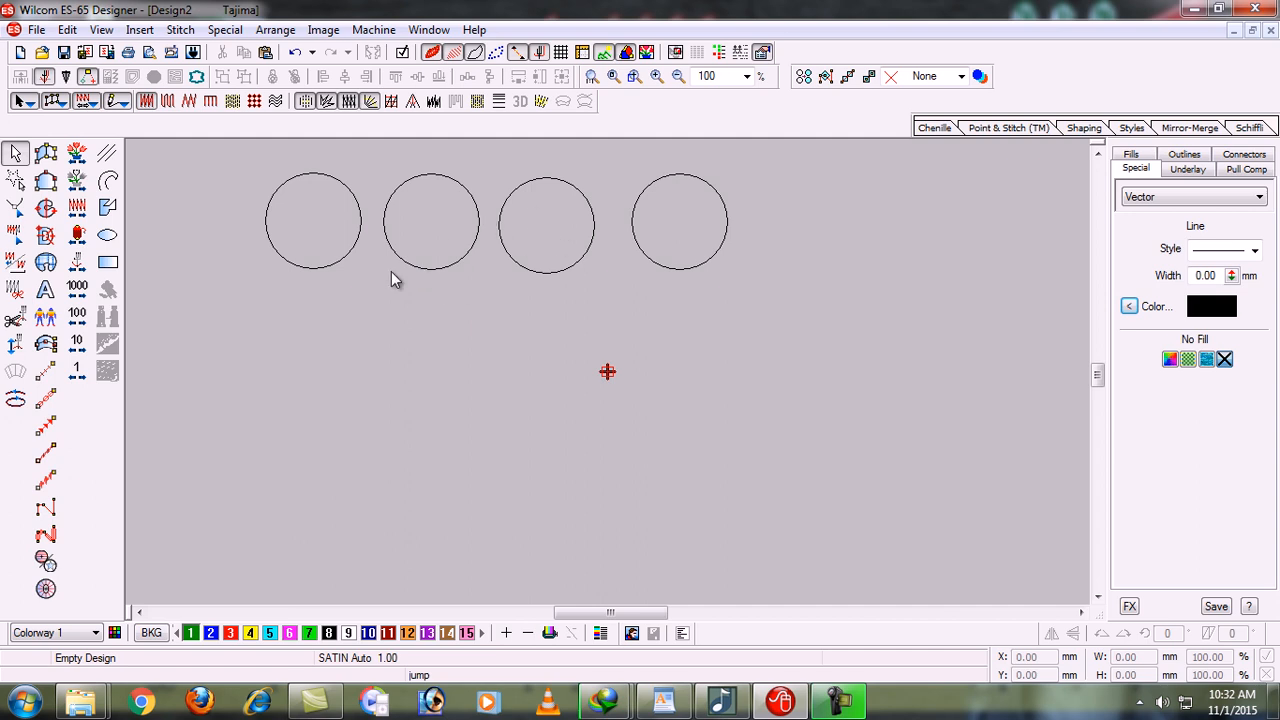
Step: Start a second row by duplicating the first circle below itself and copying that one to about X -19, Y 0 mm
{"action": "left_click", "coordinate": [322, 267]}
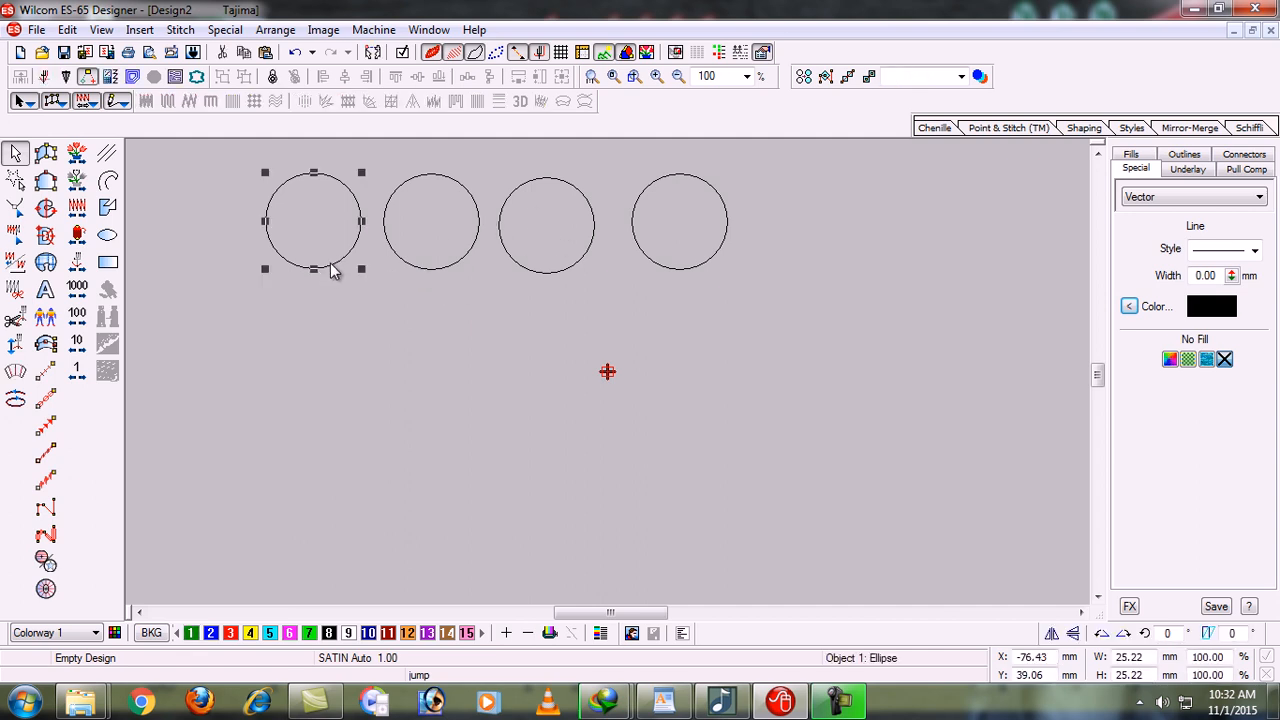
{"action": "left_click_drag", "start_coordinate": [340, 268], "coordinate": [309, 410]}
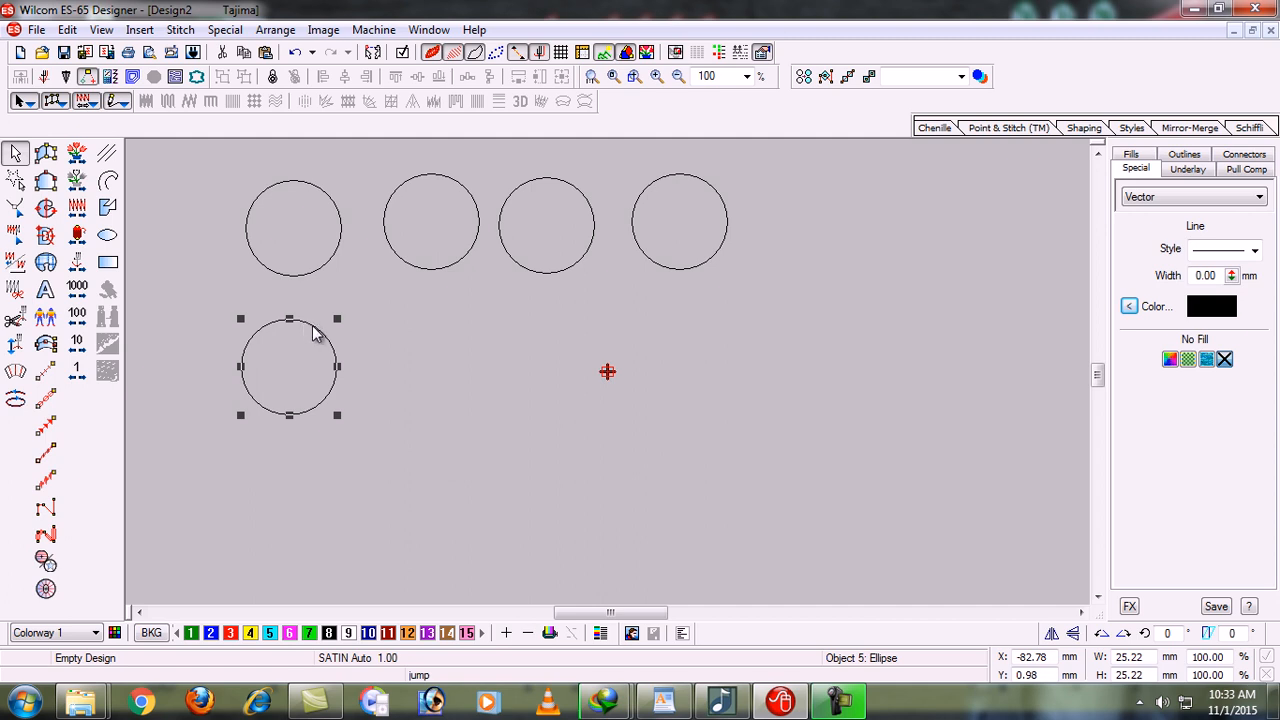
{"action": "left_click_drag", "start_coordinate": [312, 325], "coordinate": [557, 330]}
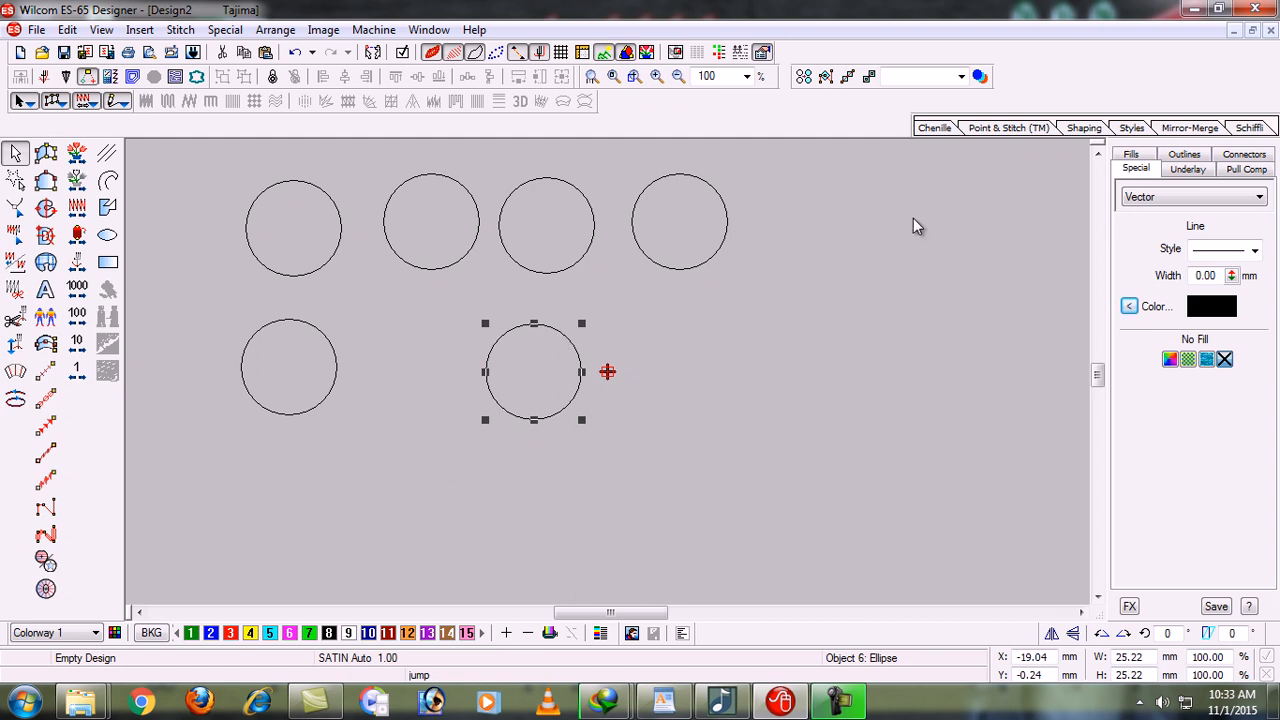
{"action": "left_click", "coordinate": [721, 372]}
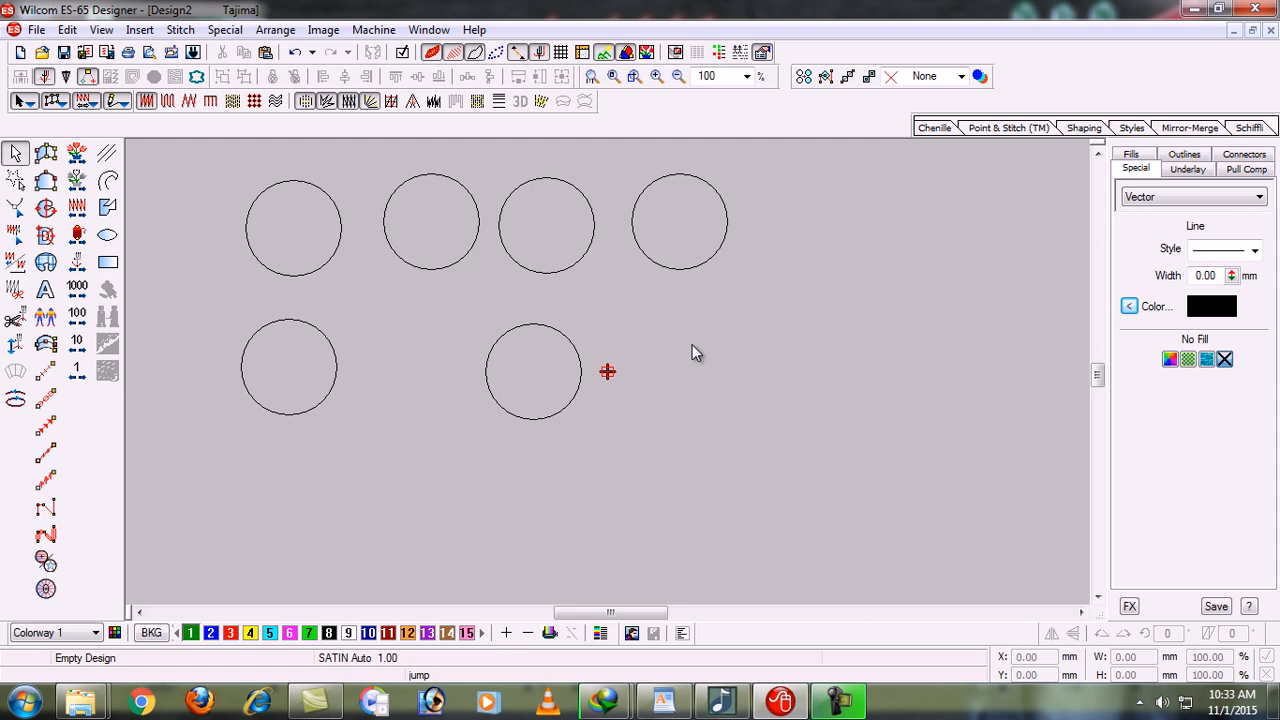
Step: Delete the second circle of the lower row and undo the deletion
{"action": "left_click", "coordinate": [568, 345]}
{"action": "key", "text": "Delete"}
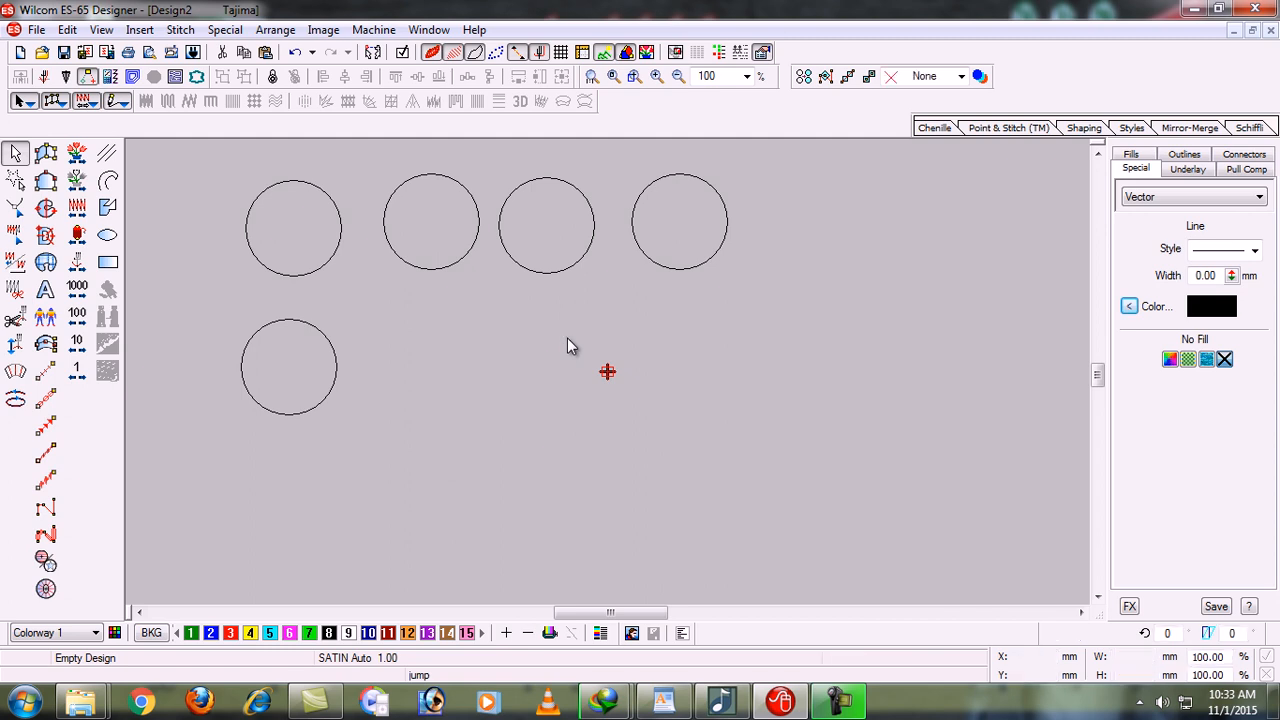
{"action": "key", "text": "ctrl+z"}
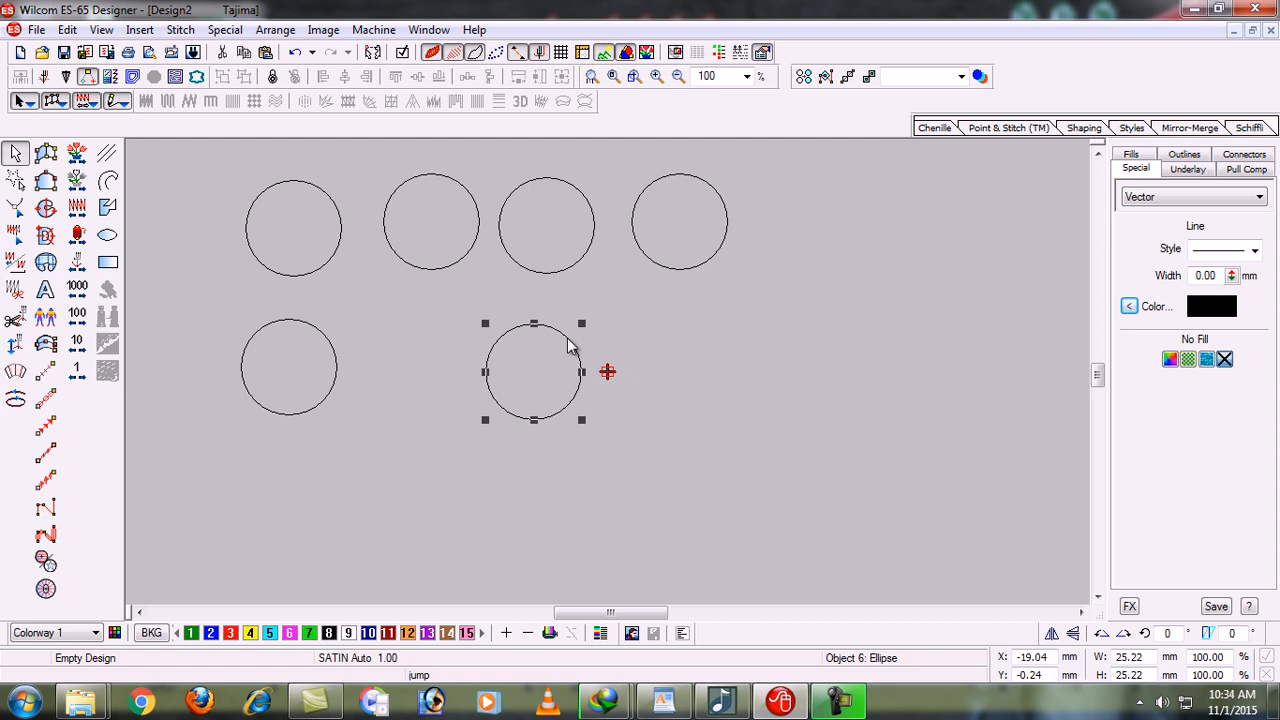
Step: Close the practice design without saving it and return to the mandala design
{"action": "left_click", "coordinate": [1271, 31]}
{"action": "left_click", "coordinate": [667, 392]}
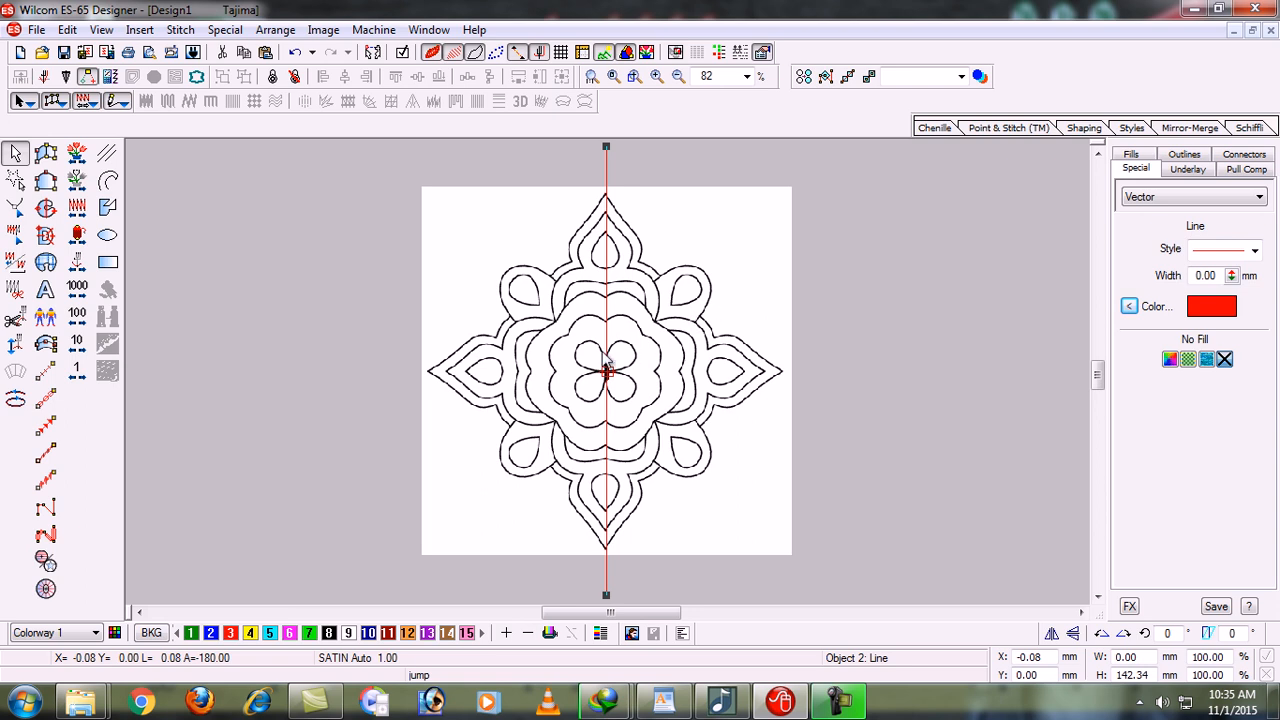
Step: Duplicate the vertical red line in place, test the copy by moving it to about X 16 mm, and undo that move
{"action": "left_click", "coordinate": [662, 192]}
{"action": "left_click", "coordinate": [606, 183]}
{"action": "key", "text": "ctrl+d"}
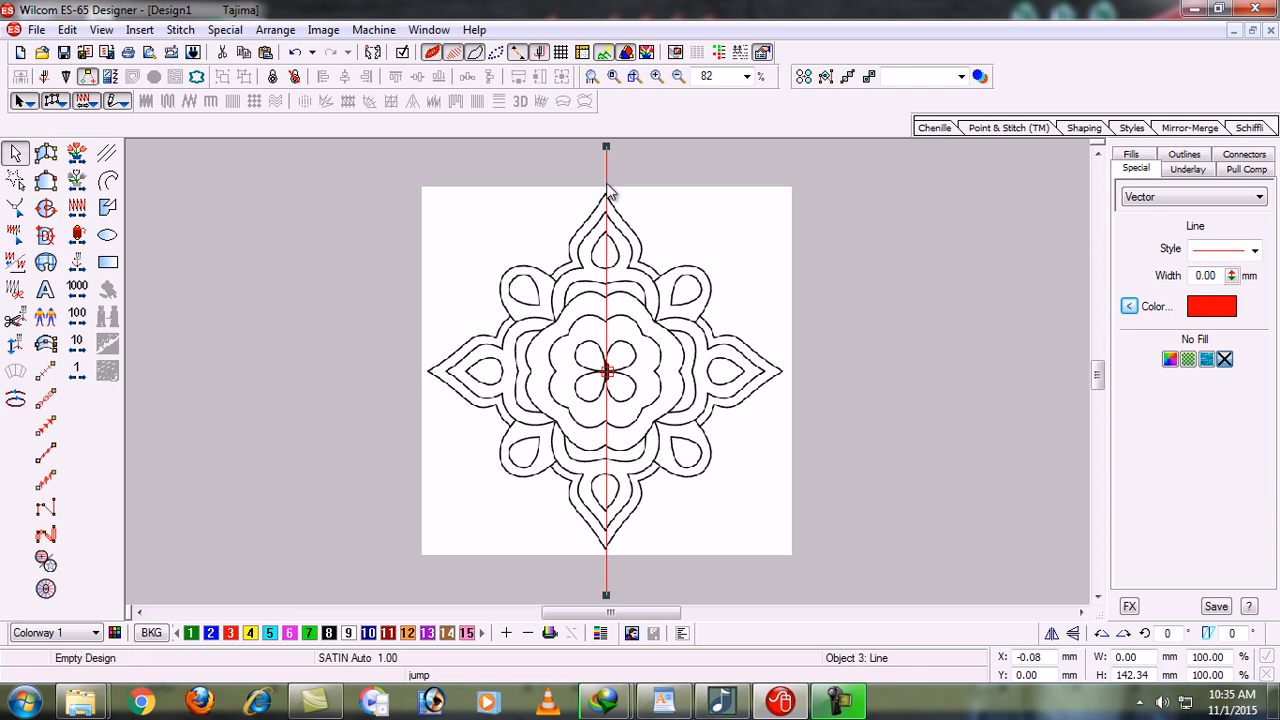
{"action": "left_click_drag", "start_coordinate": [607, 184], "coordinate": [657, 180]}
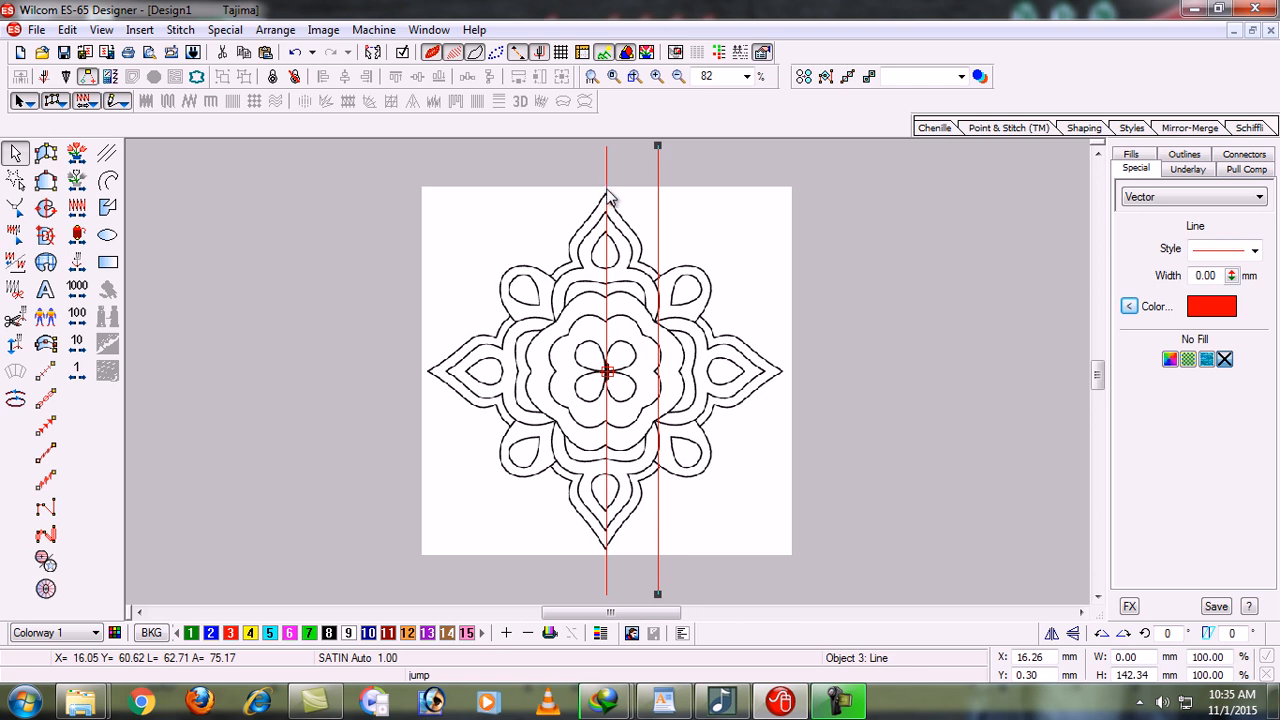
{"action": "key", "text": "ctrl+z"}
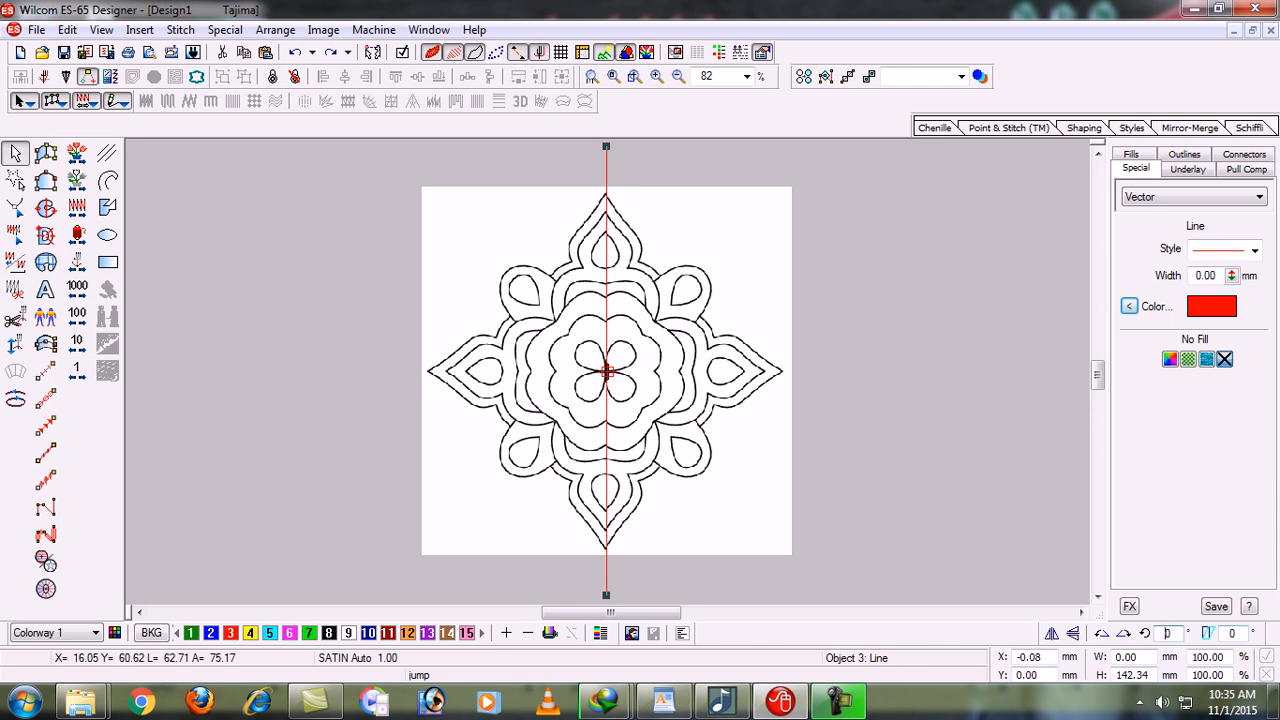
Step: Rotate the duplicated red line 90 degrees to form a horizontal guide through the mandala's centre
{"action": "type", "text": "9"}
{"action": "key", "text": "Return"}
{"action": "left_click", "coordinate": [937, 500]}
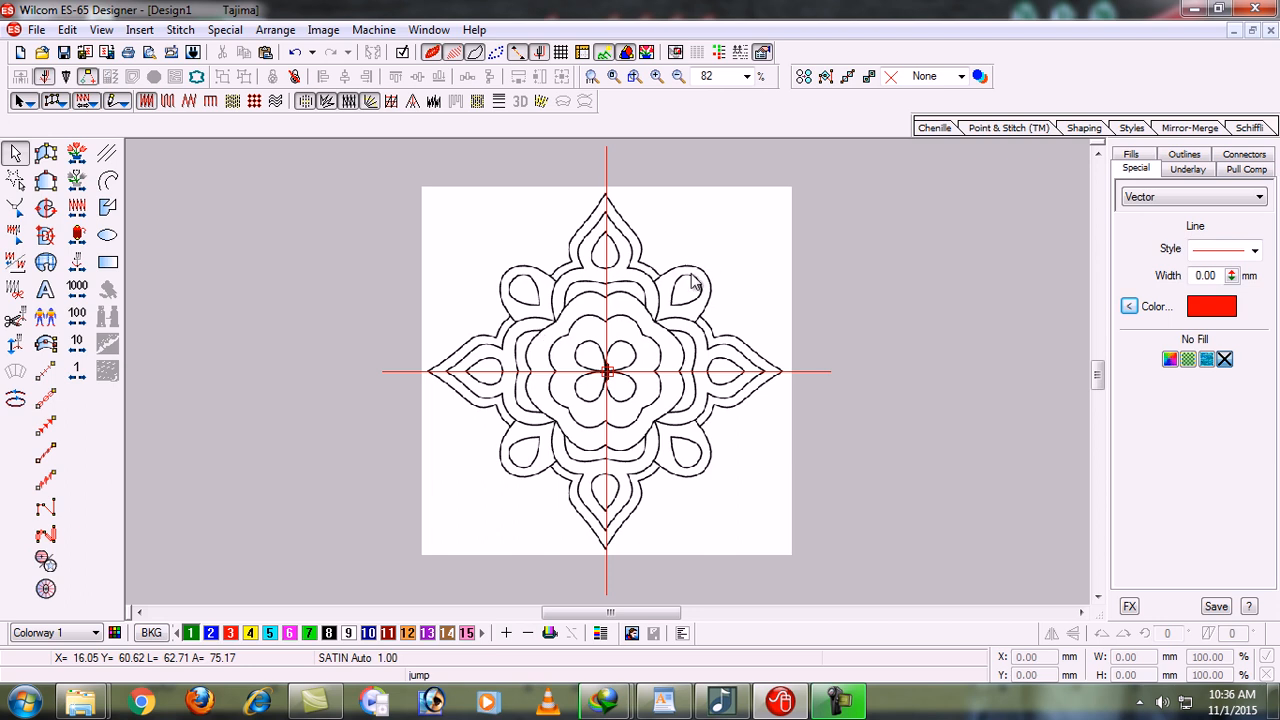
Step: Duplicate the horizontal red line in place and rotate the copy 45 degrees to form a diagonal guide
{"action": "left_click", "coordinate": [512, 372]}
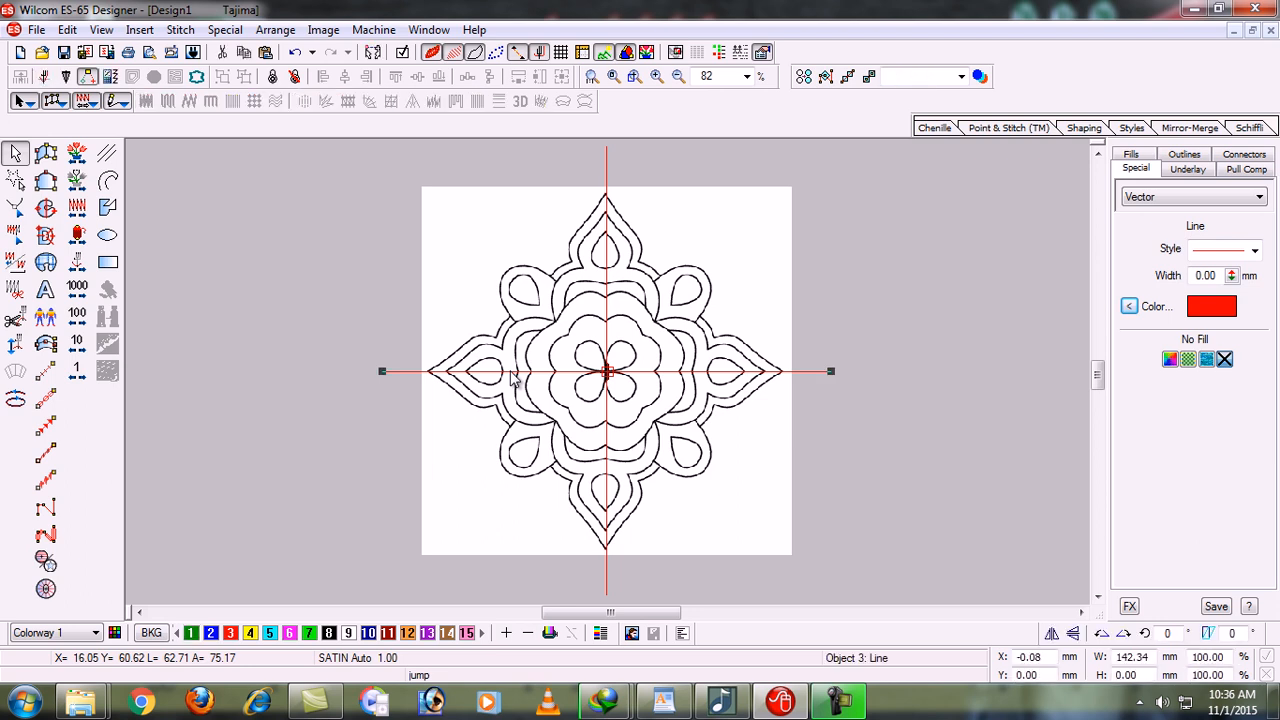
{"action": "key", "text": "ctrl+d"}
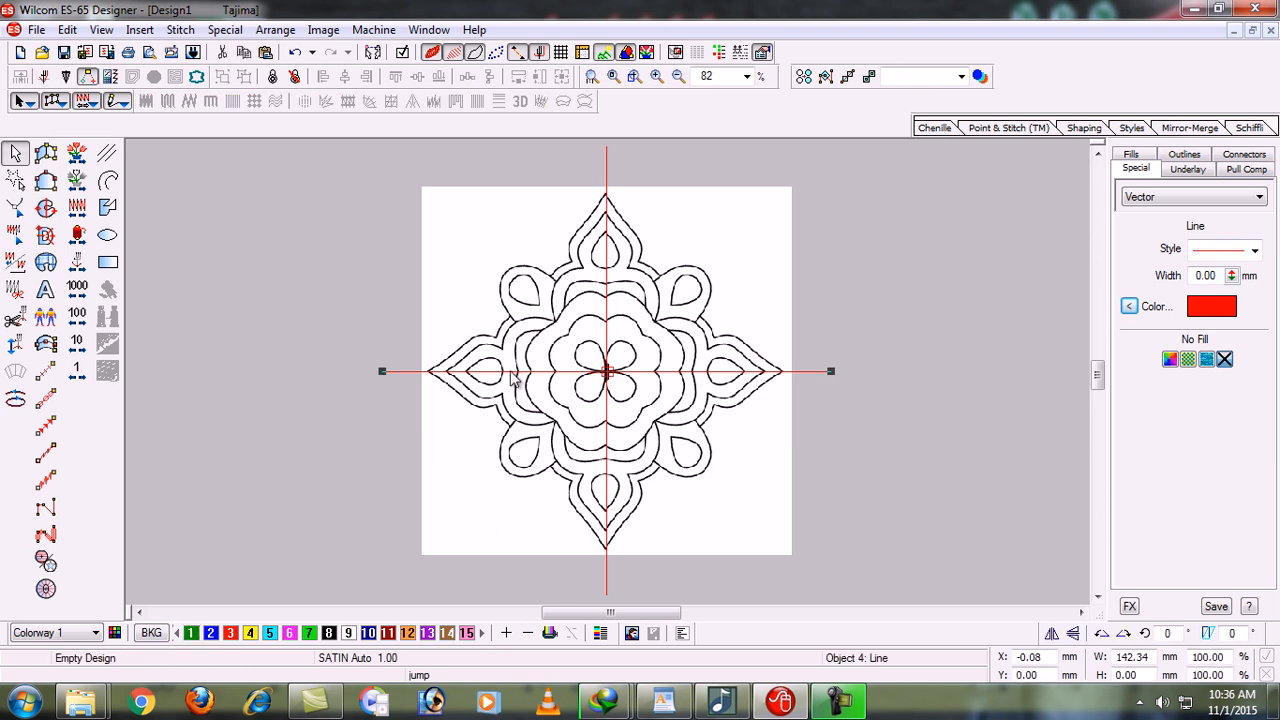
{"action": "double_click", "coordinate": [1170, 636]}
{"action": "key", "text": "BackSpace"}
{"action": "type", "text": "45"}
{"action": "key", "text": "Return"}
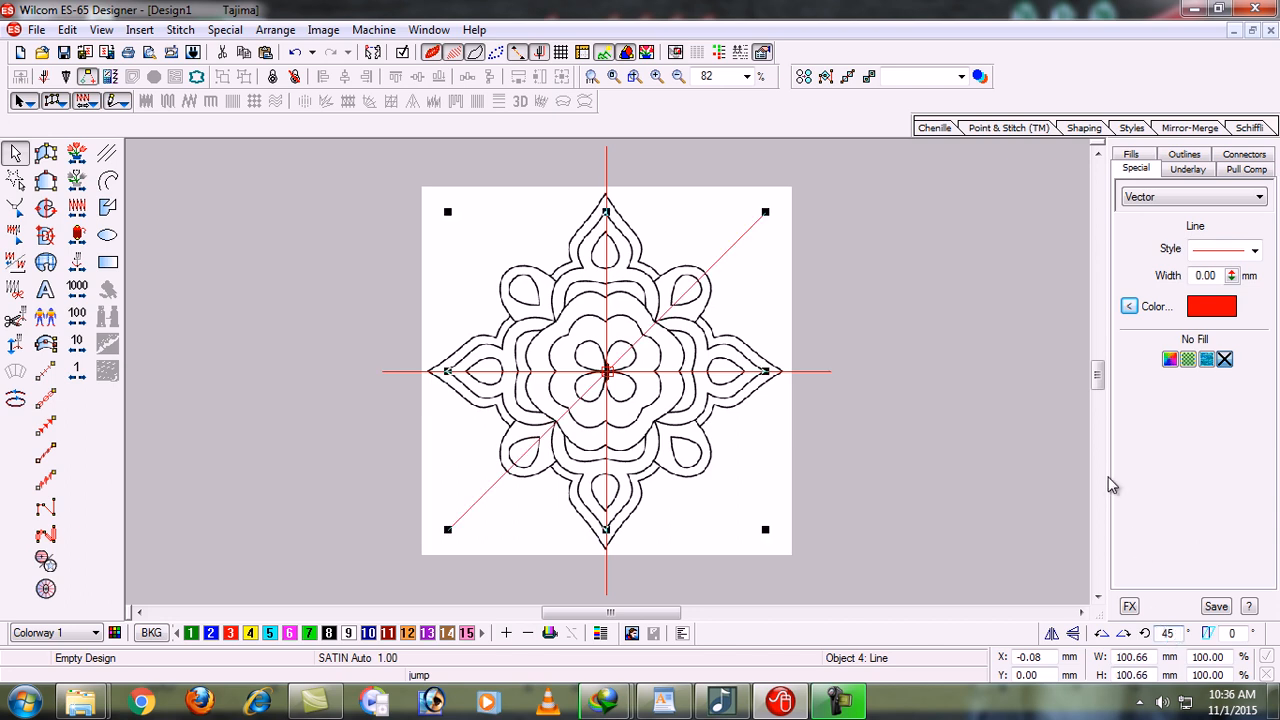
{"action": "left_click", "coordinate": [903, 413]}
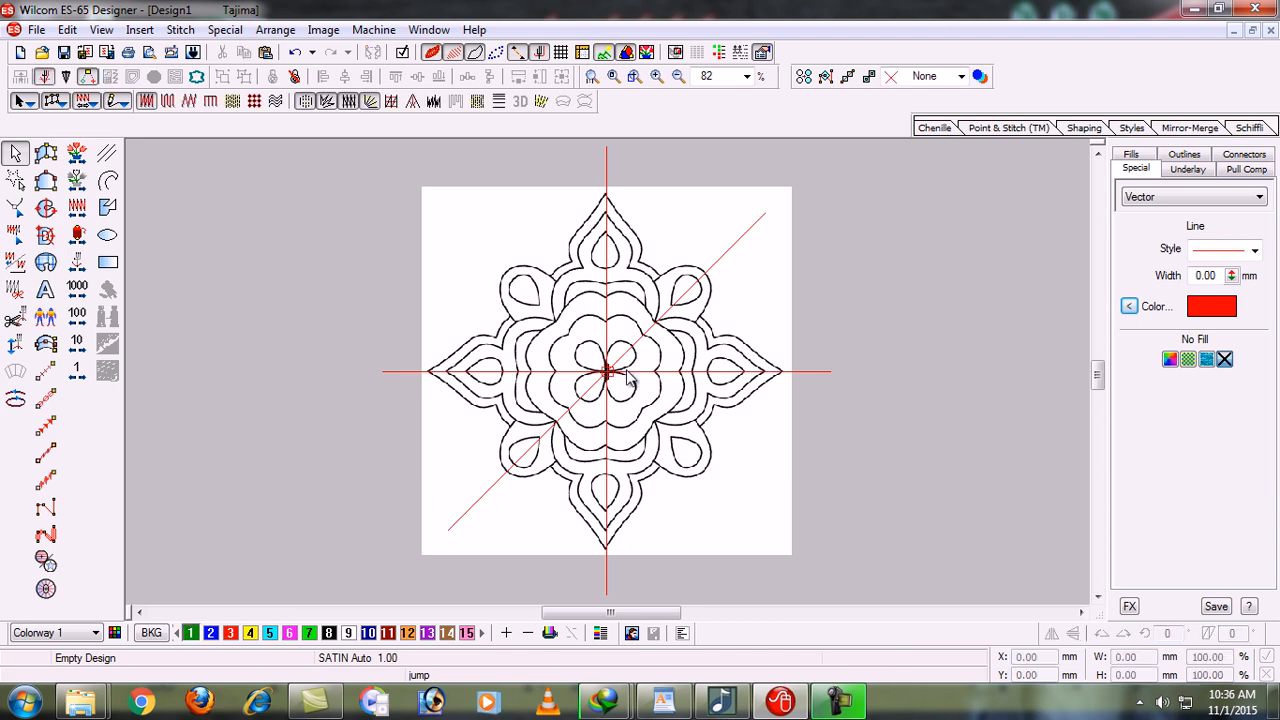
Step: Undo the diagonal and horizontal guides and select the duplicated vertical red line through the mandala's centre
{"action": "left_click", "coordinate": [657, 329]}
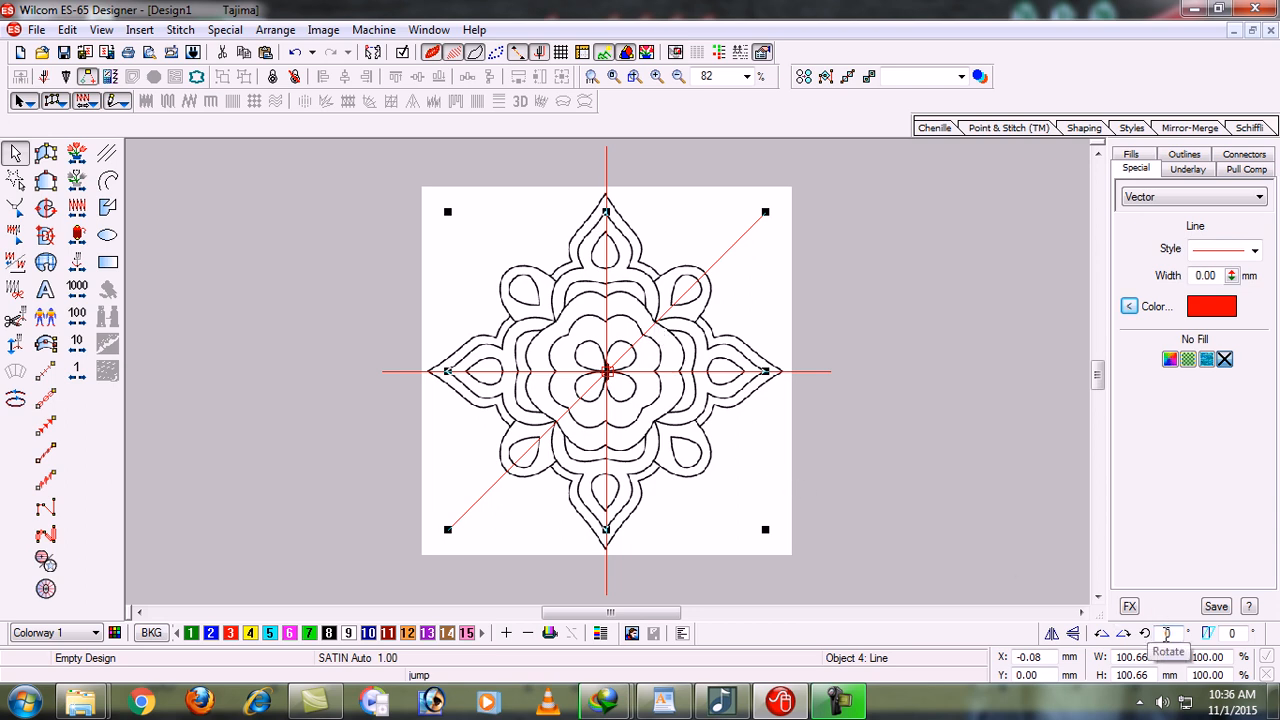
{"action": "key", "text": "Delete"}
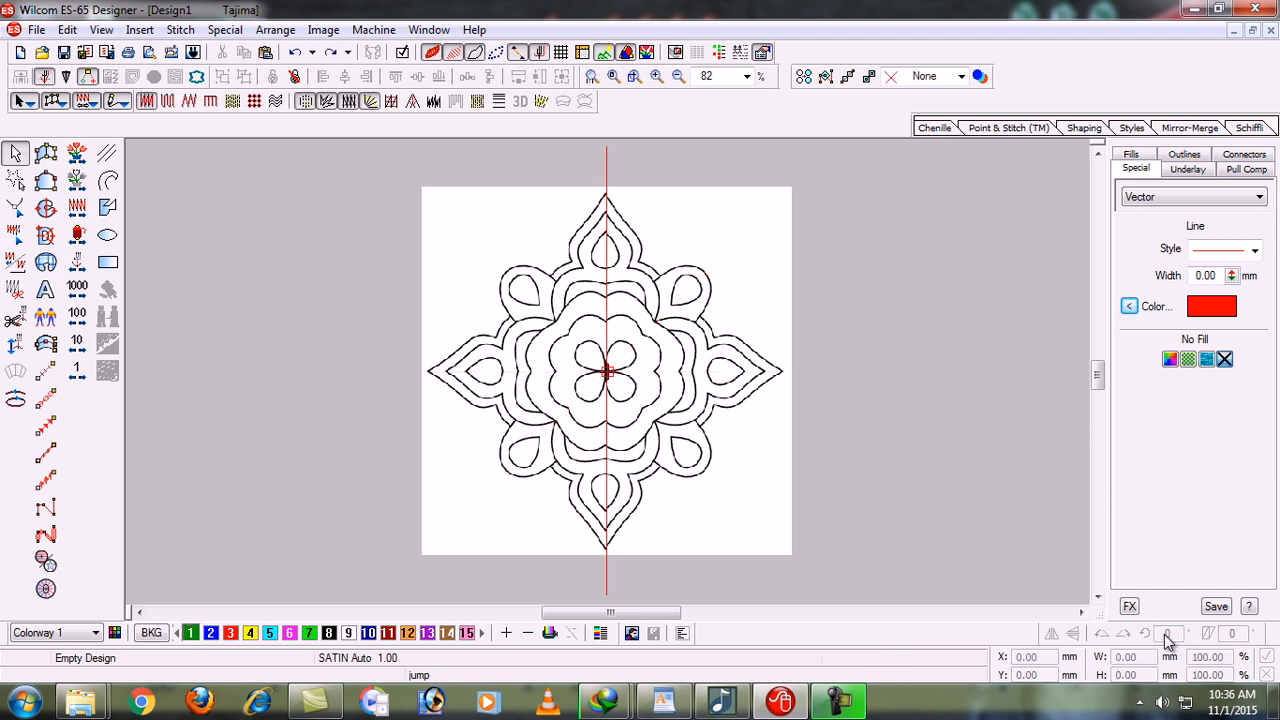
{"action": "left_click", "coordinate": [609, 245]}
{"action": "mouse_move", "coordinate": [609, 245]}
{"action": "left_mouse_down"}
{"action": "mouse_move", "coordinate": [624, 242]}
{"action": "mouse_move", "coordinate": [610, 230]}
{"action": "left_mouse_up"}
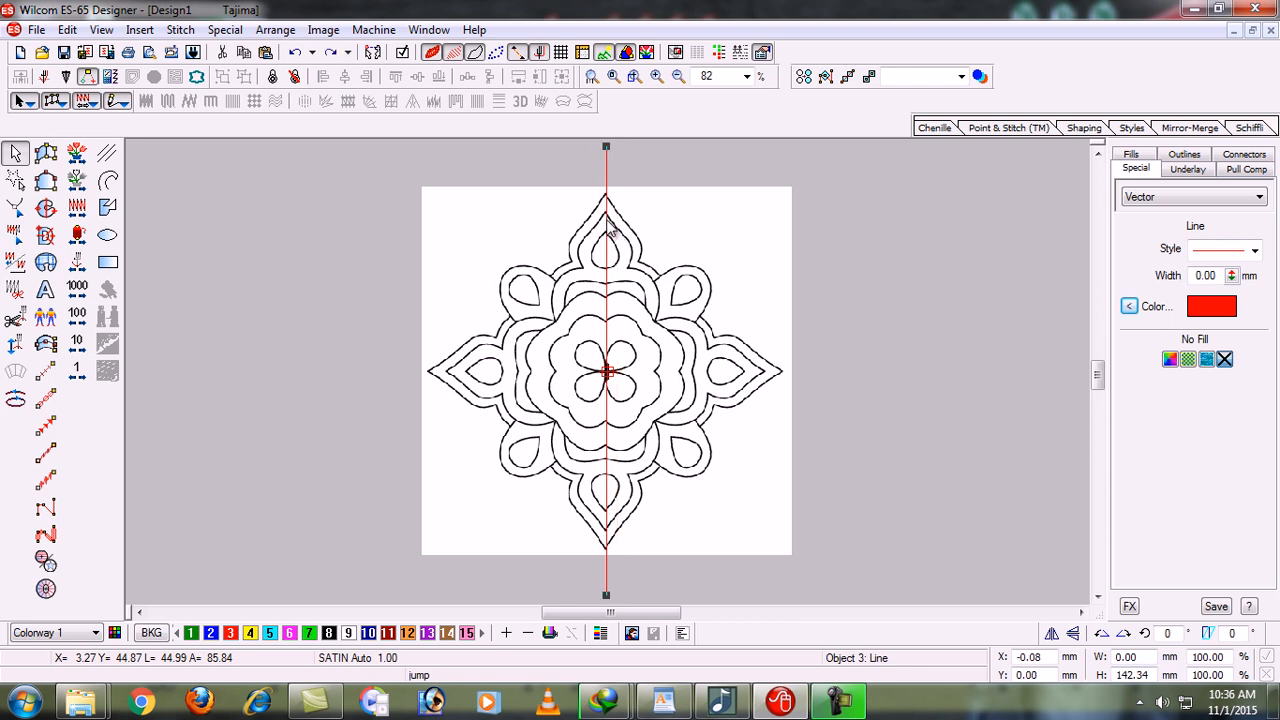
Step: Duplicate the vertical red line in place, test the copy by moving it to about X 5 mm, and undo that move
{"action": "key", "text": "Escape"}
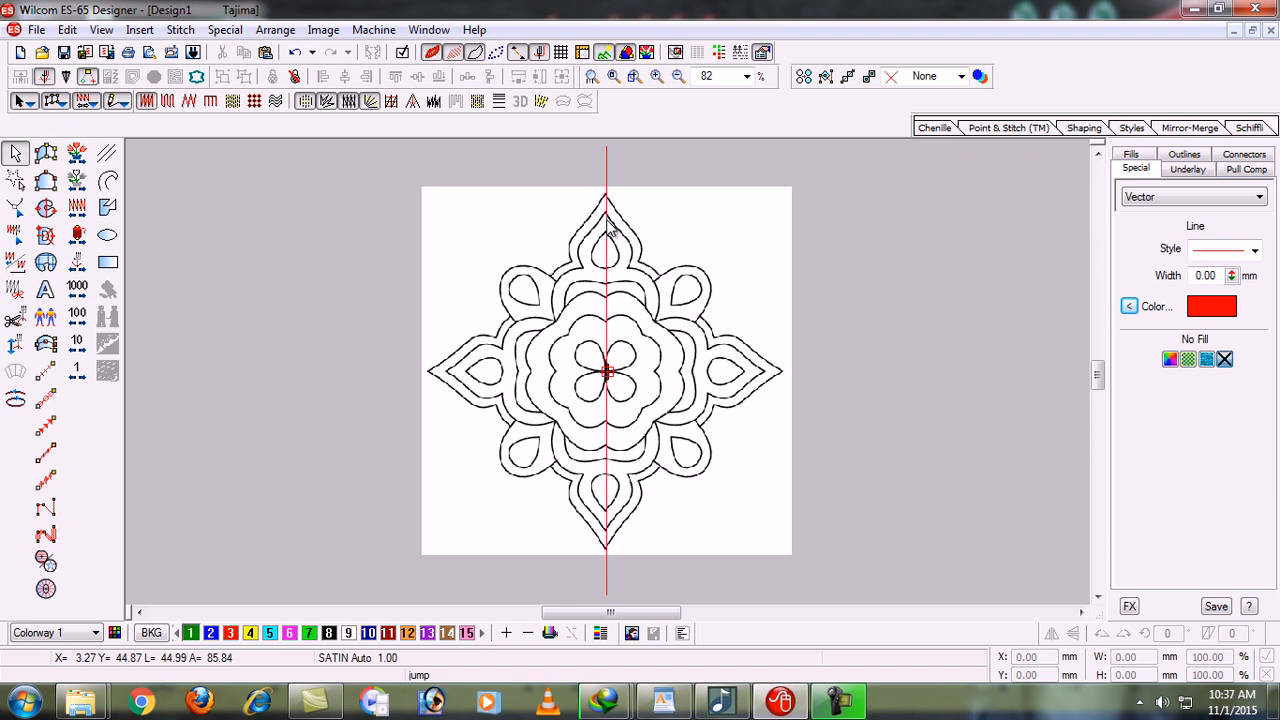
{"action": "left_click", "coordinate": [610, 230]}
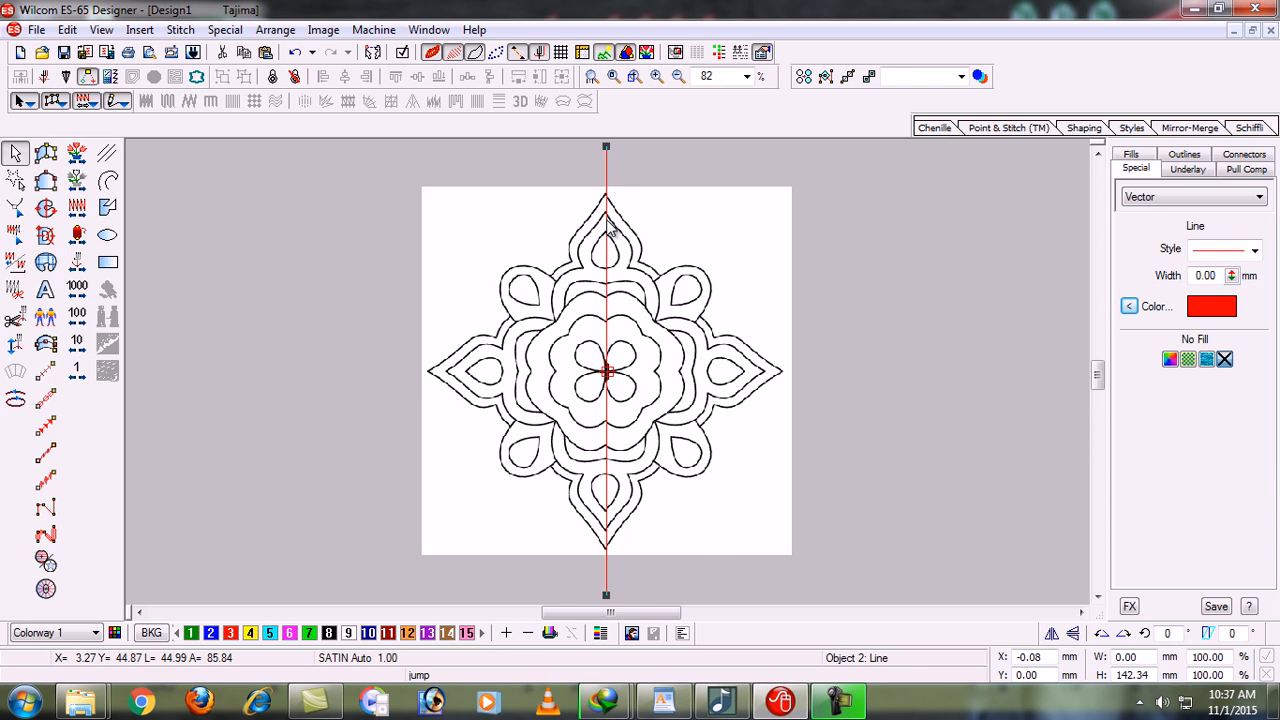
{"action": "key", "text": "ctrl+d"}
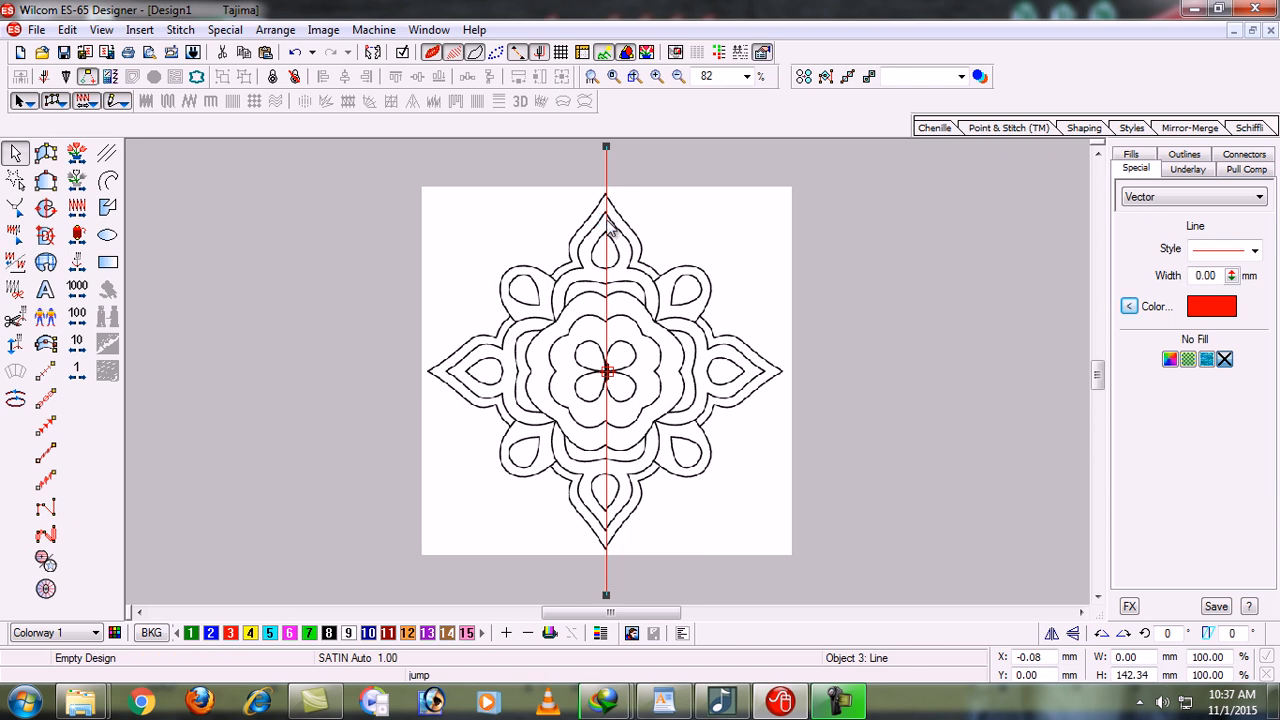
{"action": "left_click_drag", "start_coordinate": [610, 230], "coordinate": [626, 230]}
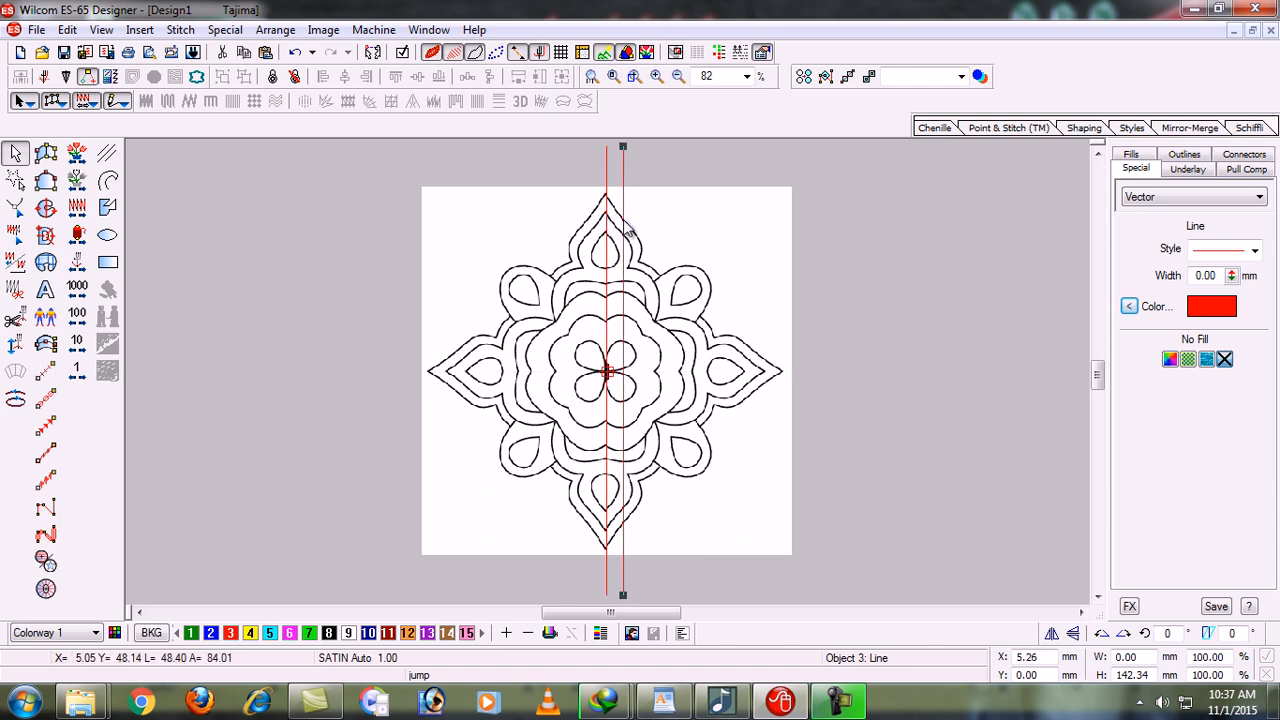
{"action": "key", "text": "ctrl+z"}
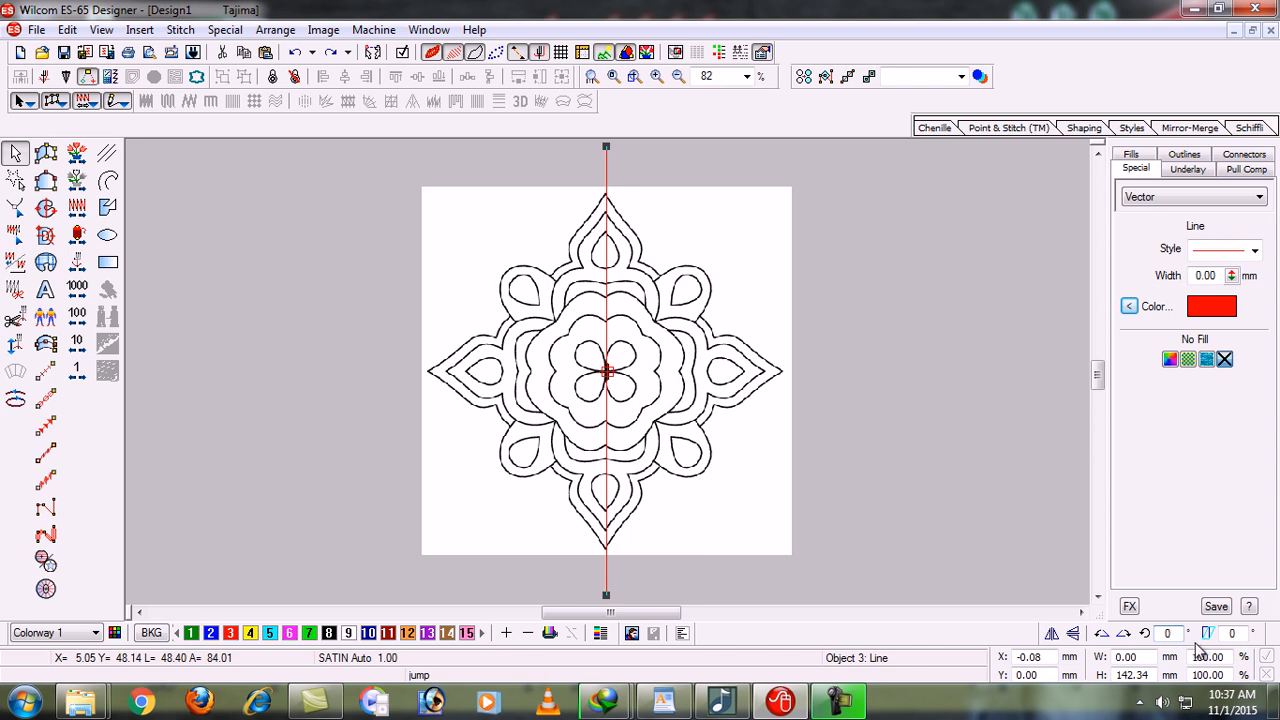
Step: Rotate the duplicated vertical line 90 degrees to form a horizontal guide through the mandala's centre, and deselect it
{"action": "type", "text": "9"}
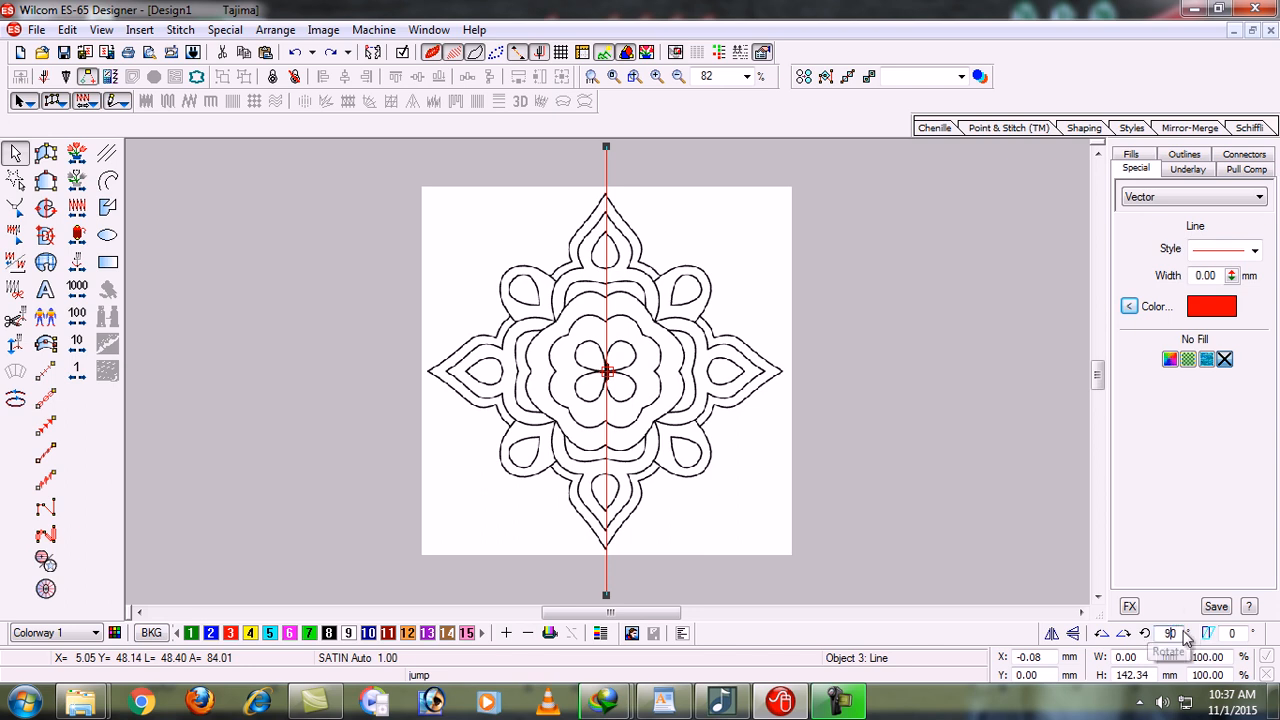
{"action": "left_click", "coordinate": [1187, 636]}
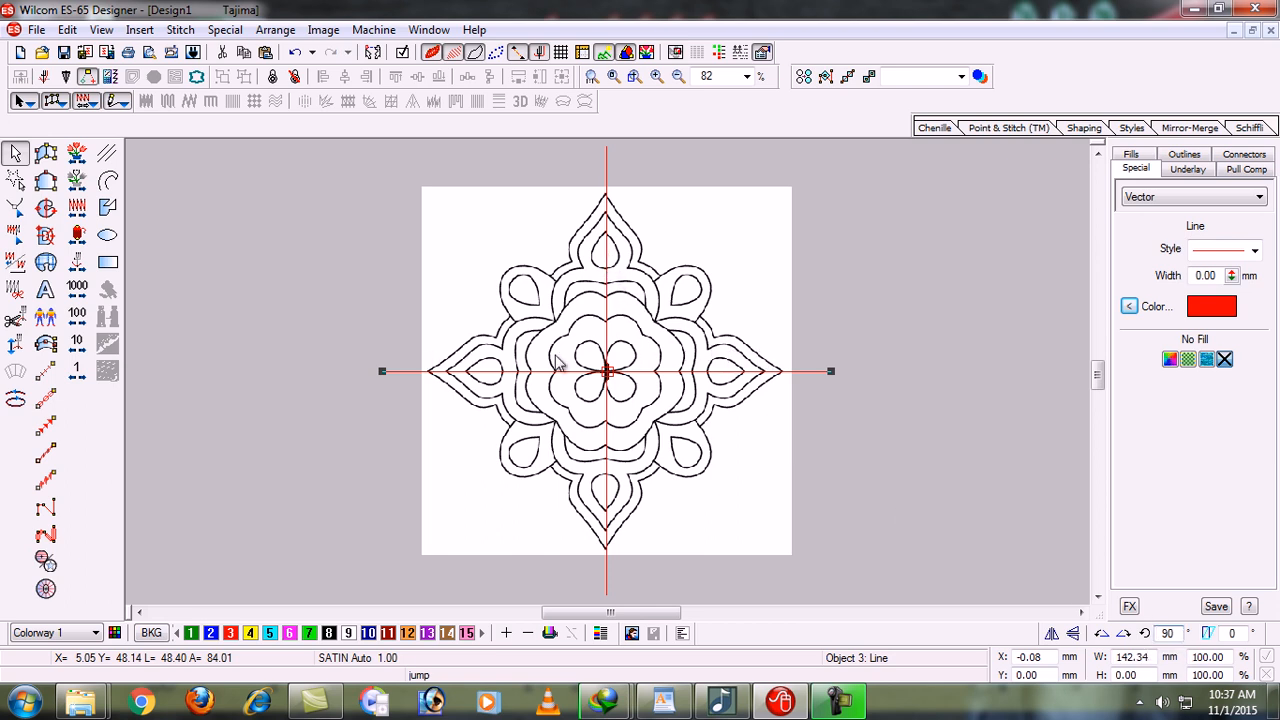
{"action": "left_click", "coordinate": [732, 434]}
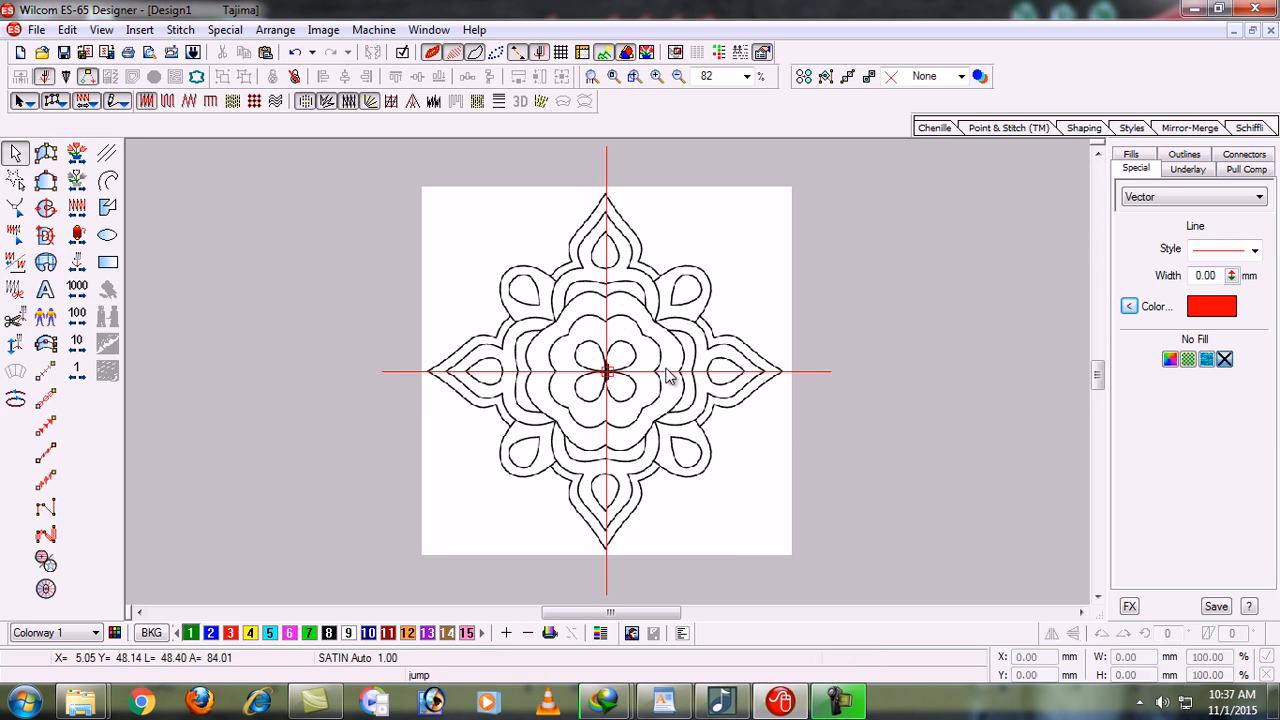
Step: Duplicate the vertical red line in place and rotate the copy 45 degrees to form a diagonal guide
{"action": "left_click", "coordinate": [606, 297]}
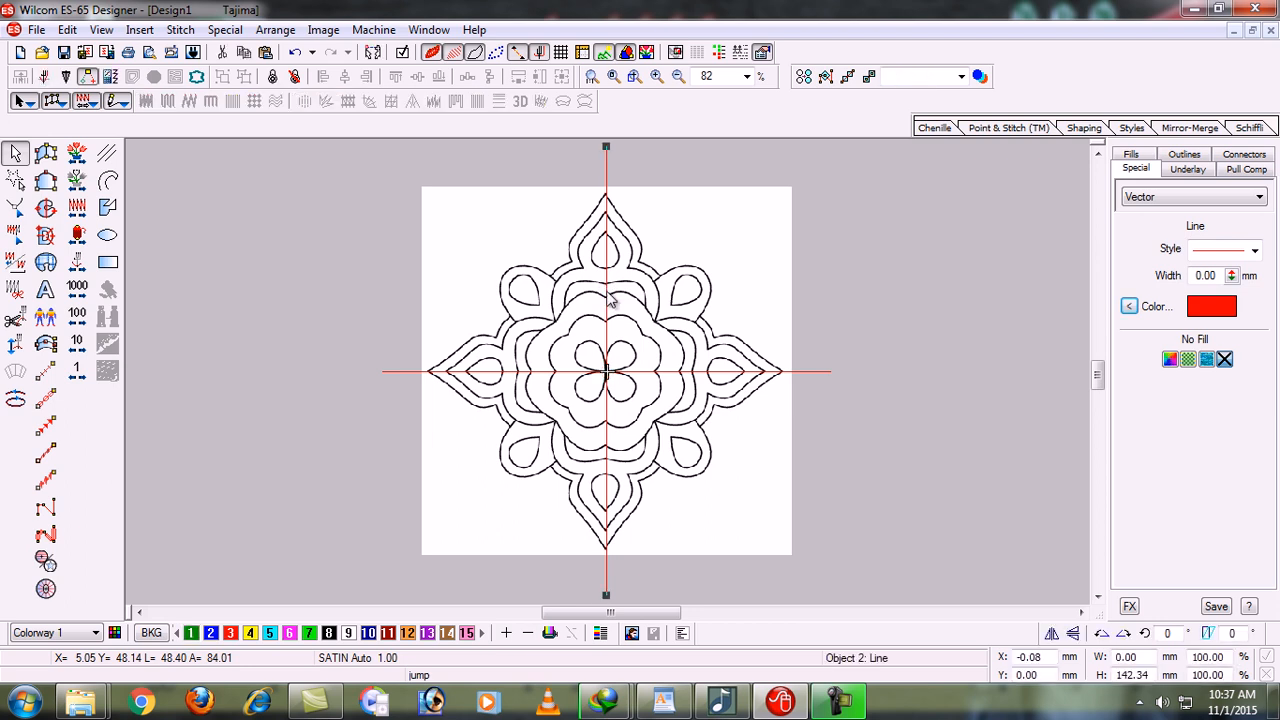
{"action": "left_click", "coordinate": [607, 297]}
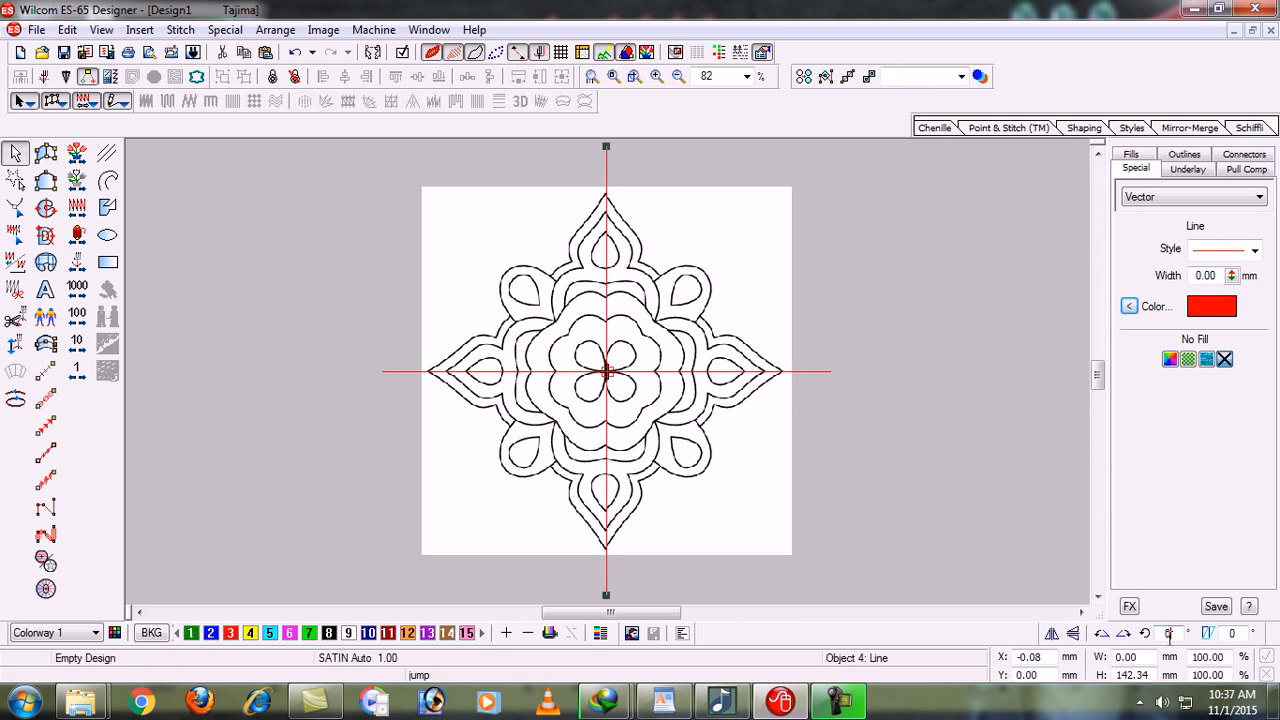
{"action": "type", "text": "45"}
{"action": "key", "text": "Return"}
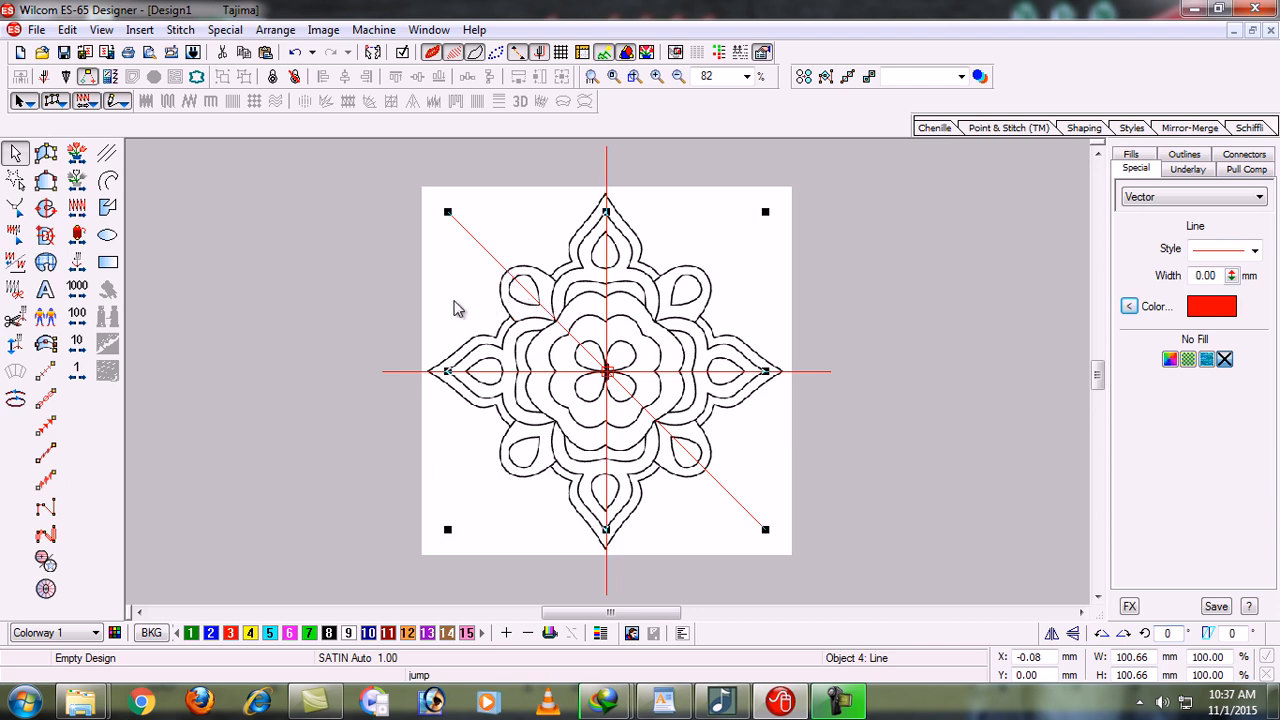
{"action": "left_click", "coordinate": [384, 303]}
Step: Duplicate the diagonal guide in place and mirror the copy horizontally to form the opposite diagonal
{"action": "left_click", "coordinate": [499, 266]}
{"action": "key", "text": "ctrl+d"}
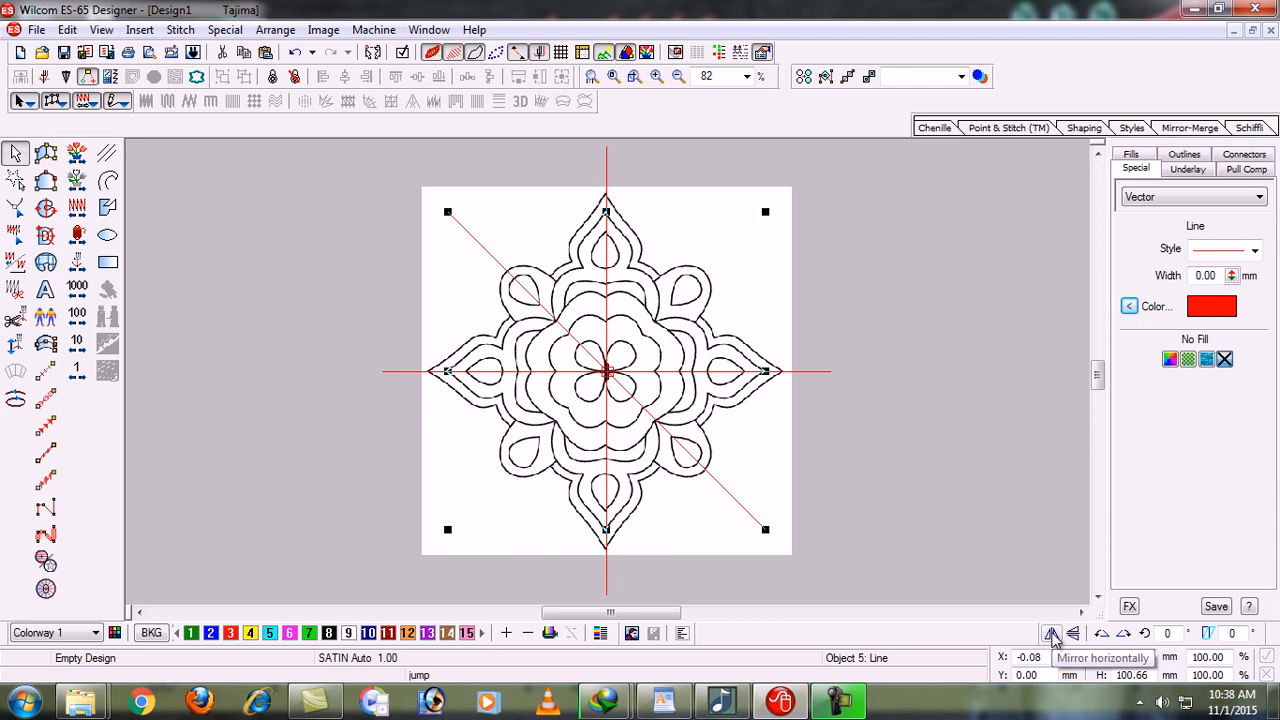
{"action": "left_click", "coordinate": [1052, 636]}
{"action": "left_click", "coordinate": [921, 492]}
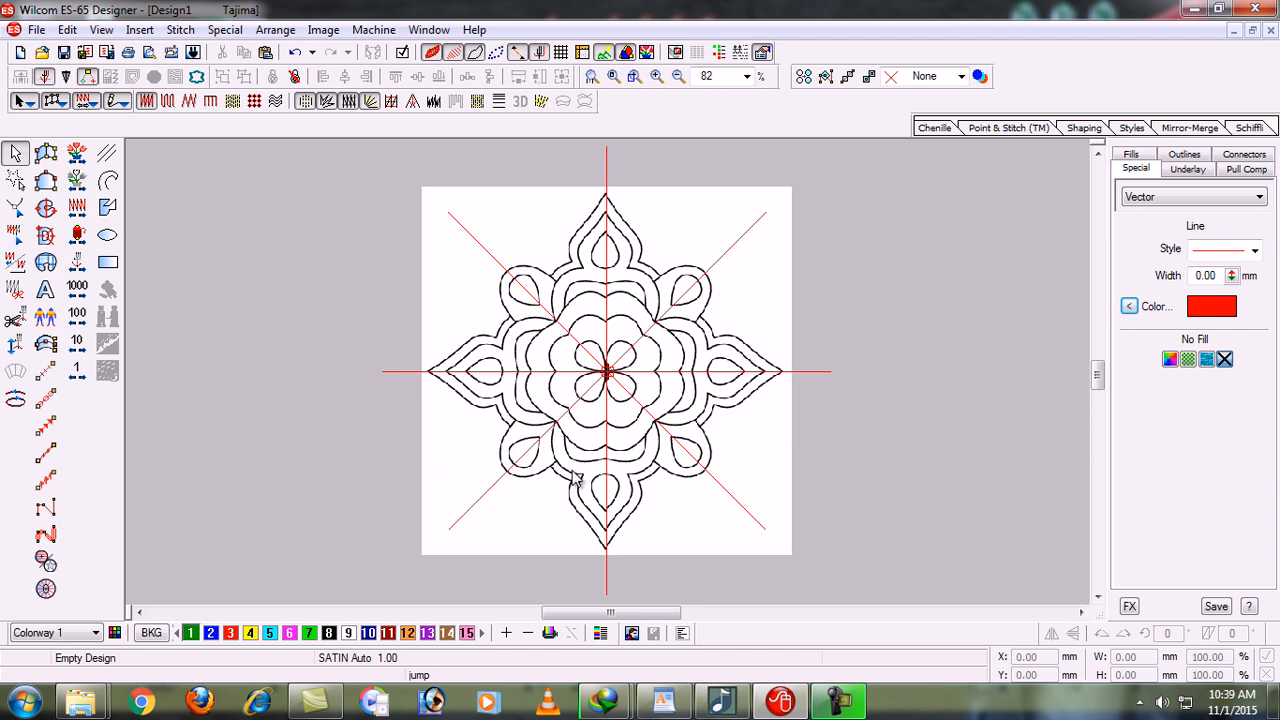
Step: Trace the right half of the top petal's outer outline as a red vector curve, from its tip to the junction with the neighbouring petal
{"action": "key", "text": "b"}
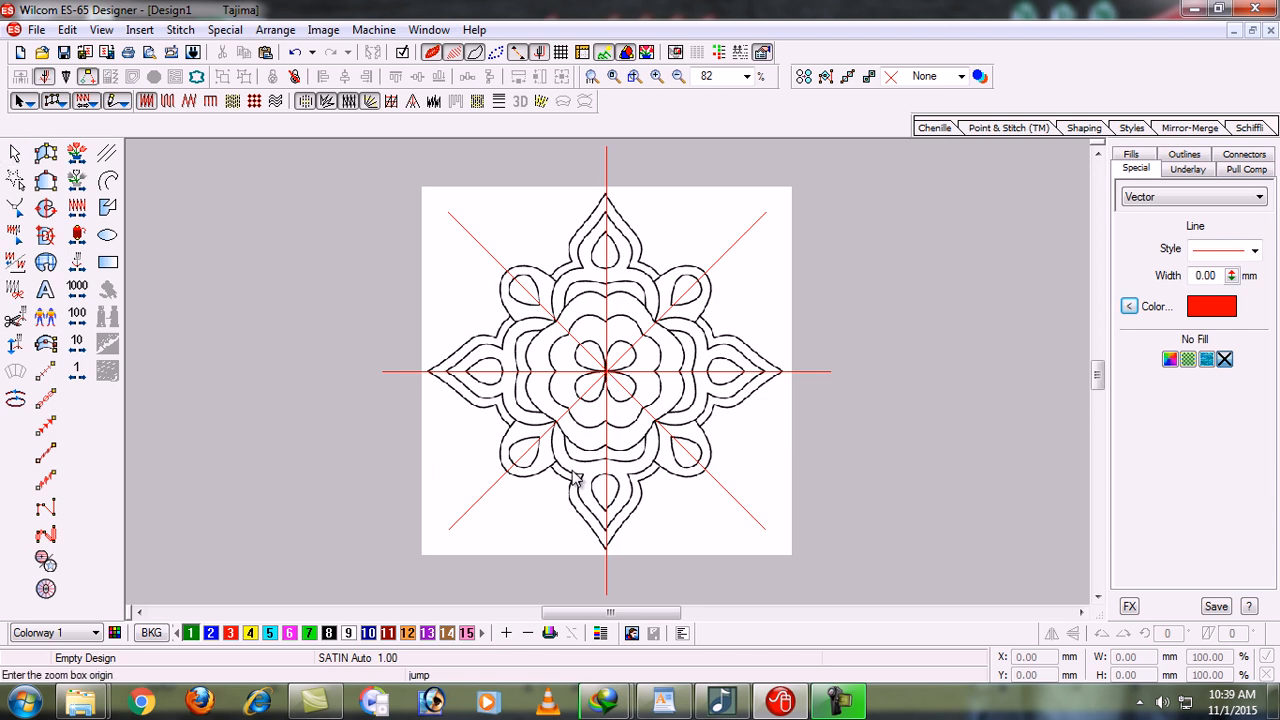
{"action": "left_click_drag", "start_coordinate": [571, 183], "coordinate": [747, 396]}
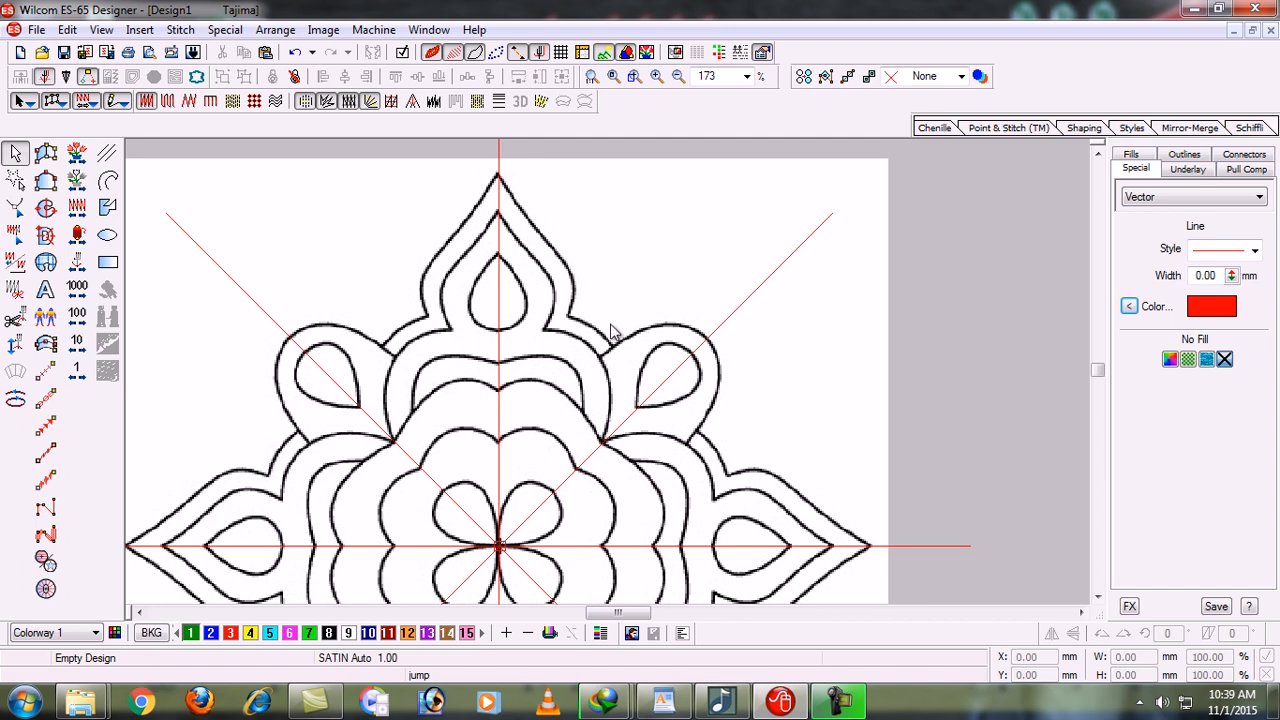
{"action": "left_click", "coordinate": [112, 183]}
{"action": "key", "text": "b"}
{"action": "left_click_drag", "start_coordinate": [463, 159], "coordinate": [712, 397]}
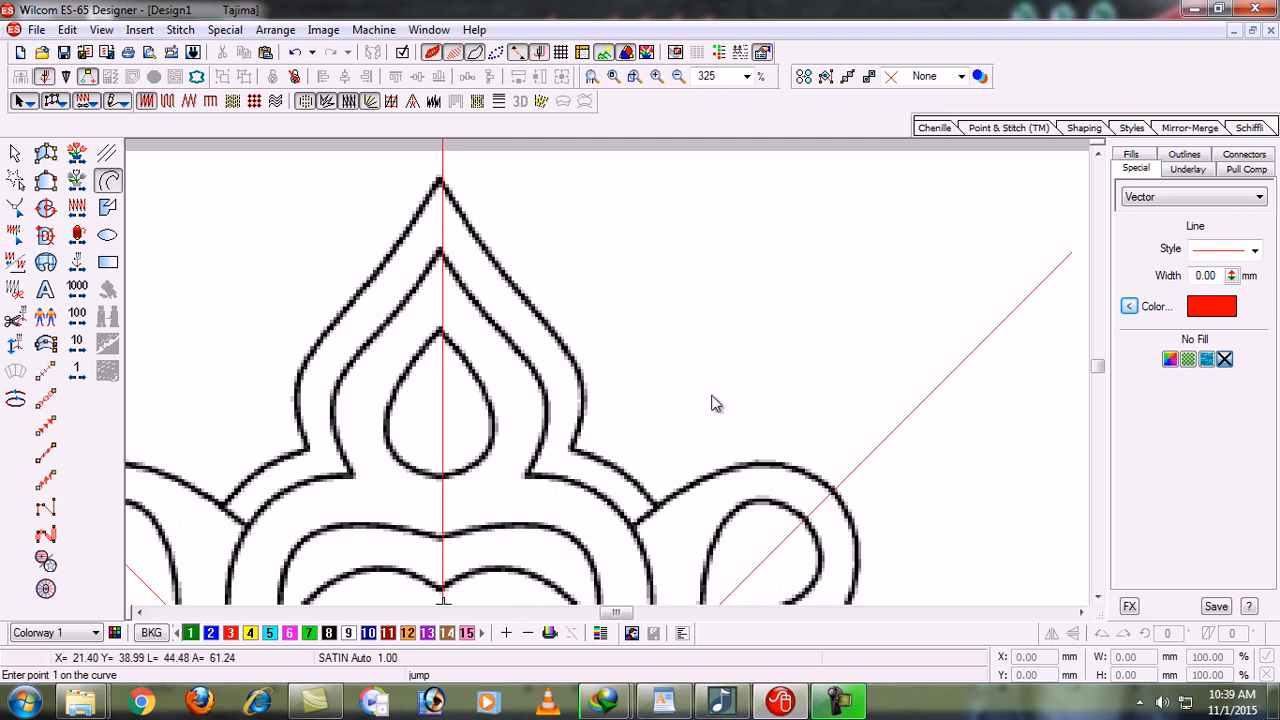
{"action": "left_click", "coordinate": [441, 182]}
{"action": "left_click", "coordinate": [470, 205]}
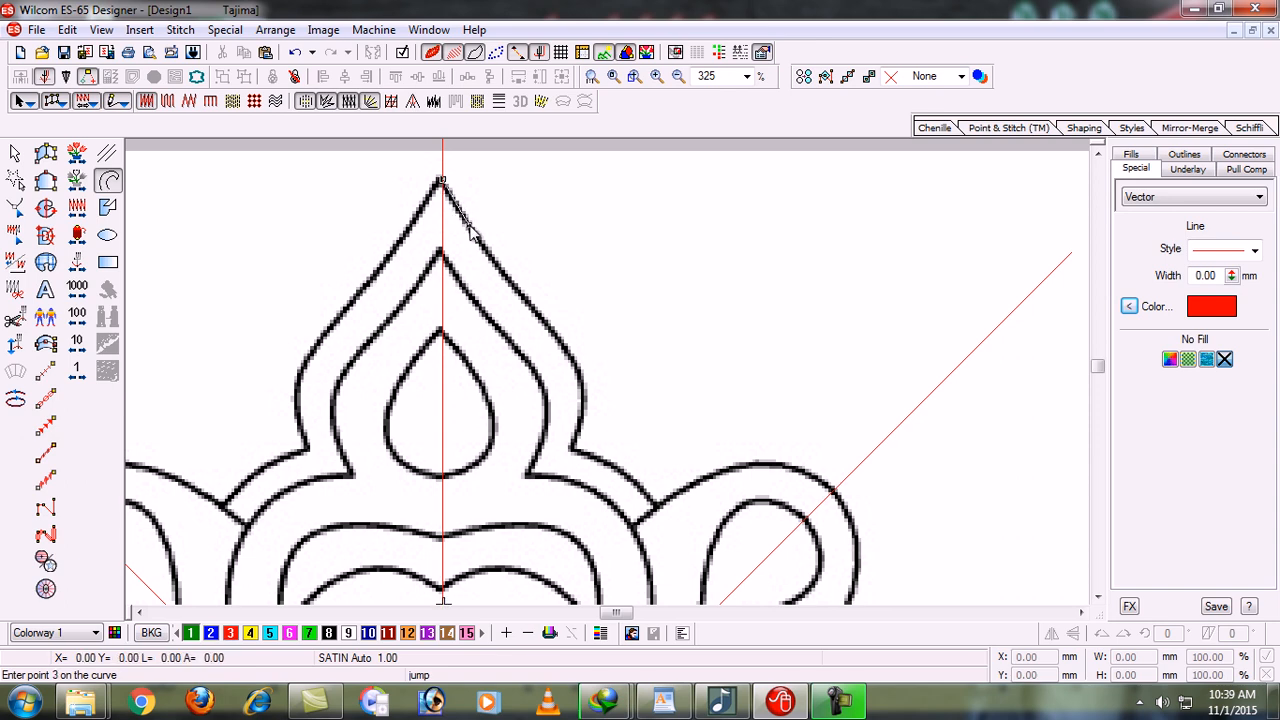
{"action": "left_click", "coordinate": [531, 308]}
{"action": "left_click", "coordinate": [572, 363]}
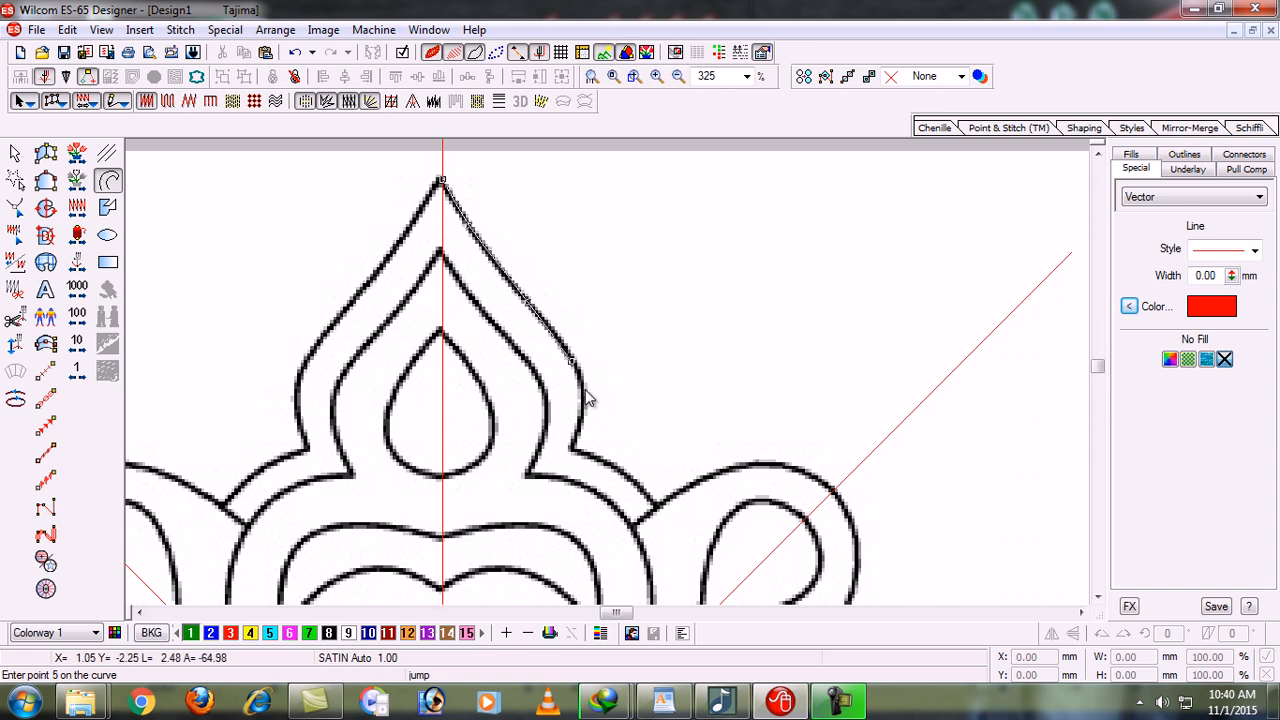
{"action": "key", "text": "BackSpace"}
{"action": "left_click", "coordinate": [579, 374]}
{"action": "left_click", "coordinate": [585, 421]}
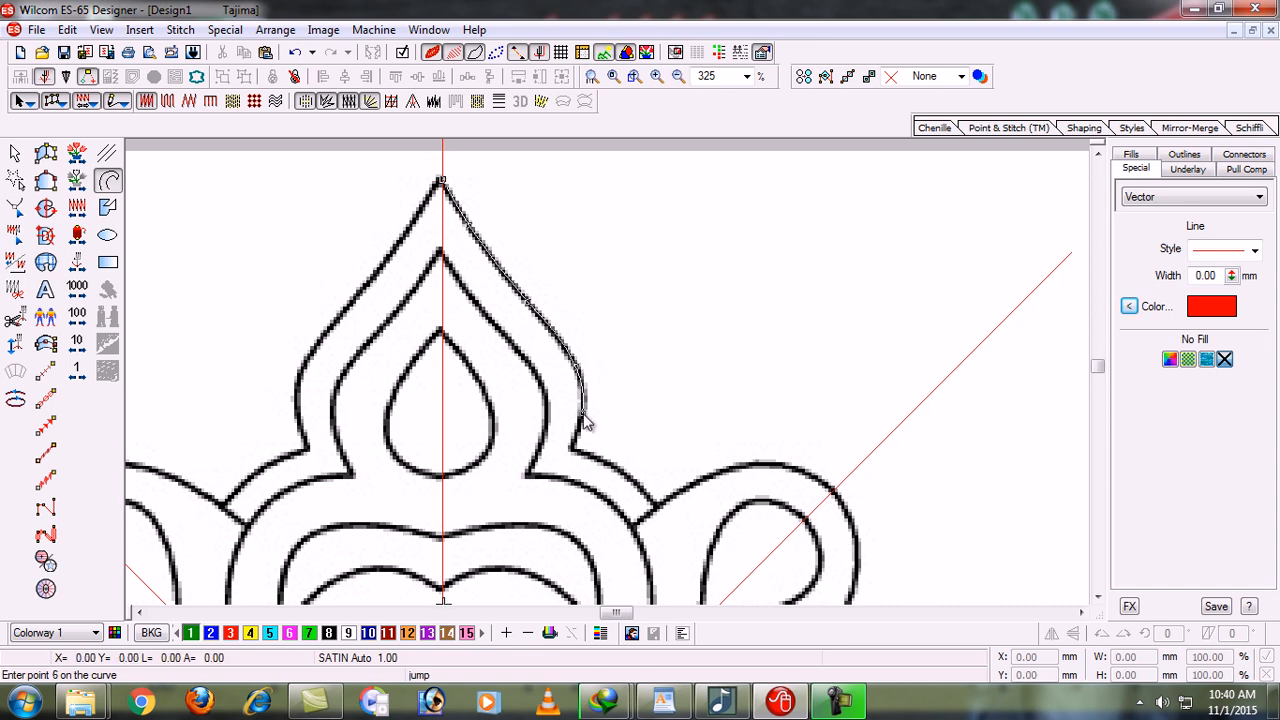
{"action": "left_click", "coordinate": [572, 448]}
{"action": "left_click", "coordinate": [601, 460]}
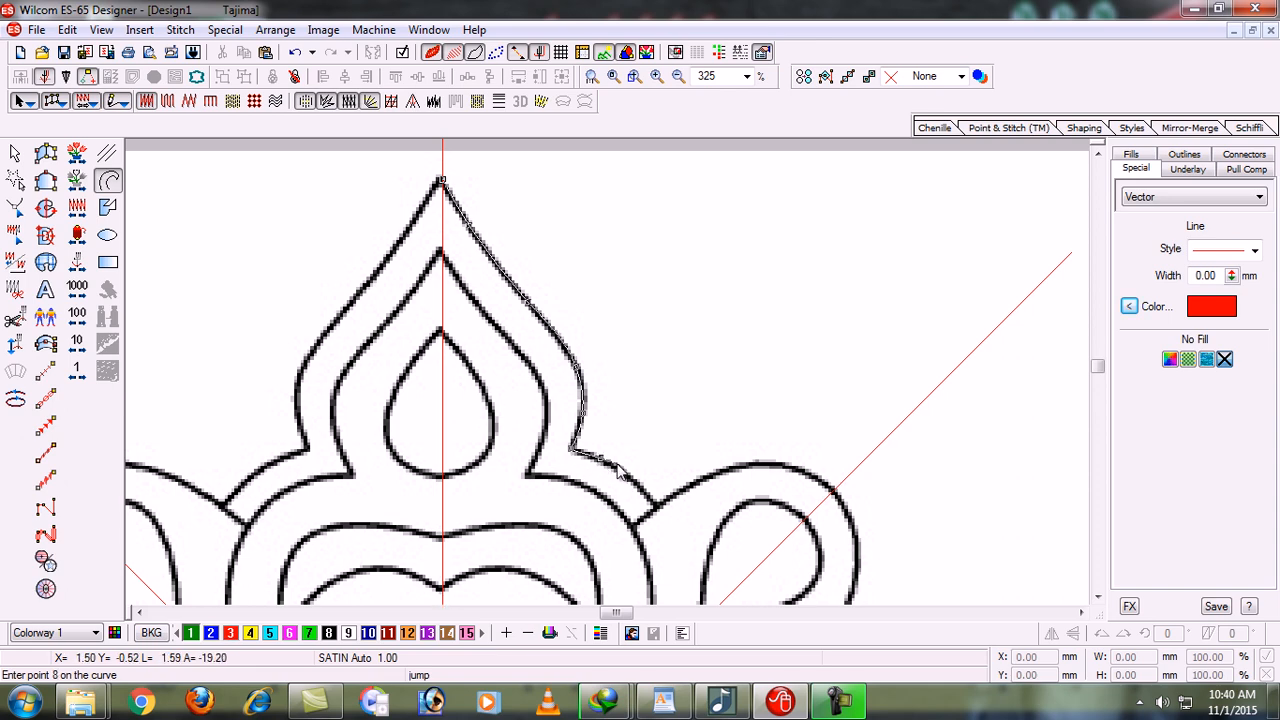
{"action": "left_click", "coordinate": [640, 485]}
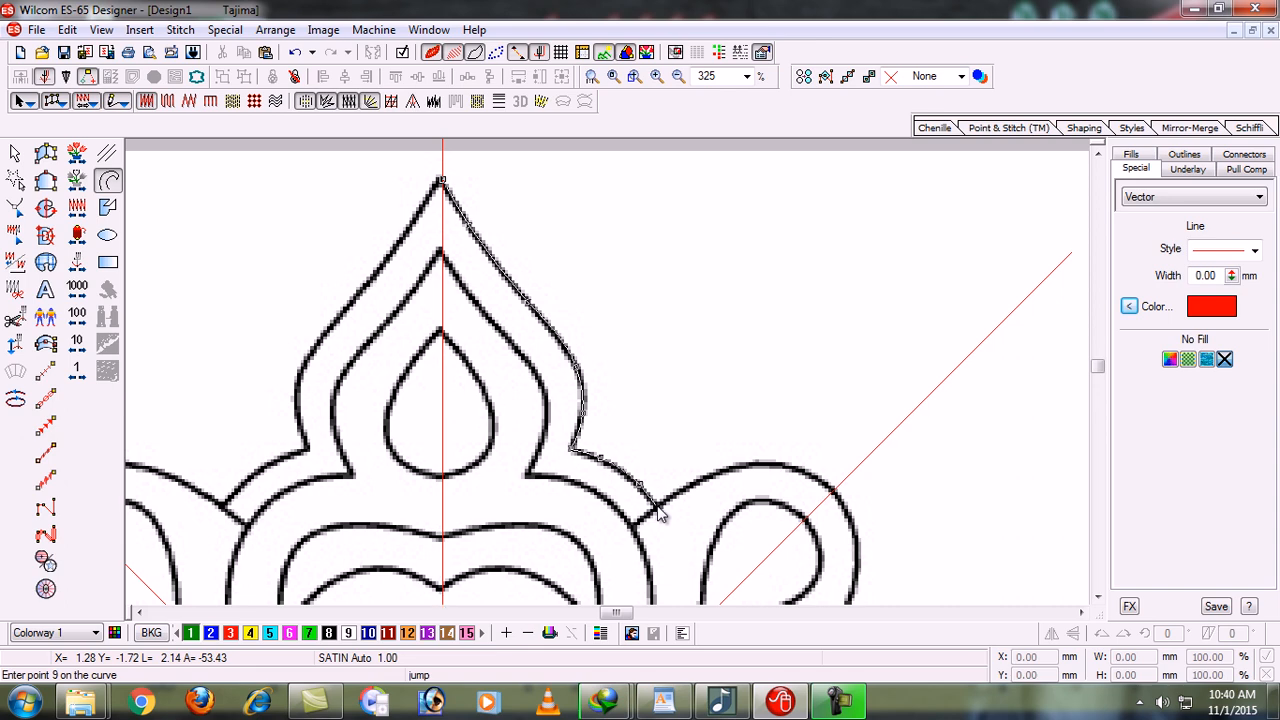
{"action": "left_click", "coordinate": [658, 512]}
{"action": "key", "text": "Return"}
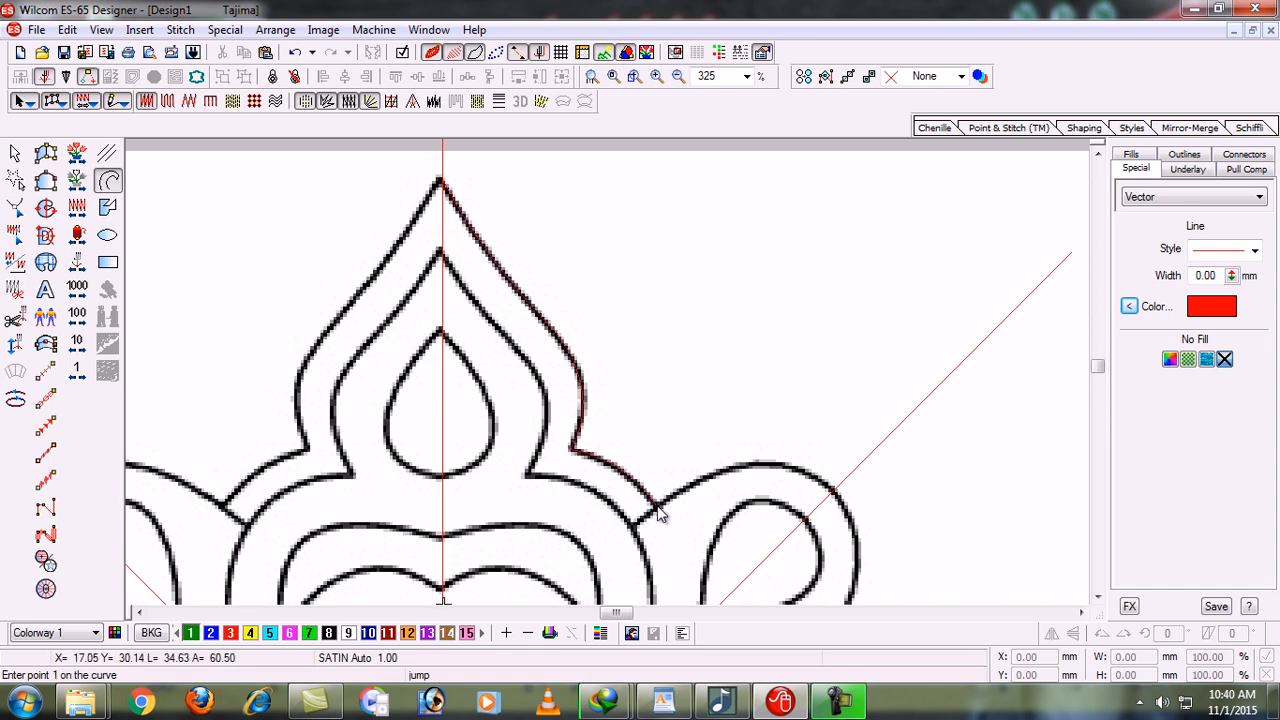
Step: Trace the right half of the top petal's second outline as a red vector curve, from its tip down to the diagonal guide
{"action": "left_click", "coordinate": [442, 254]}
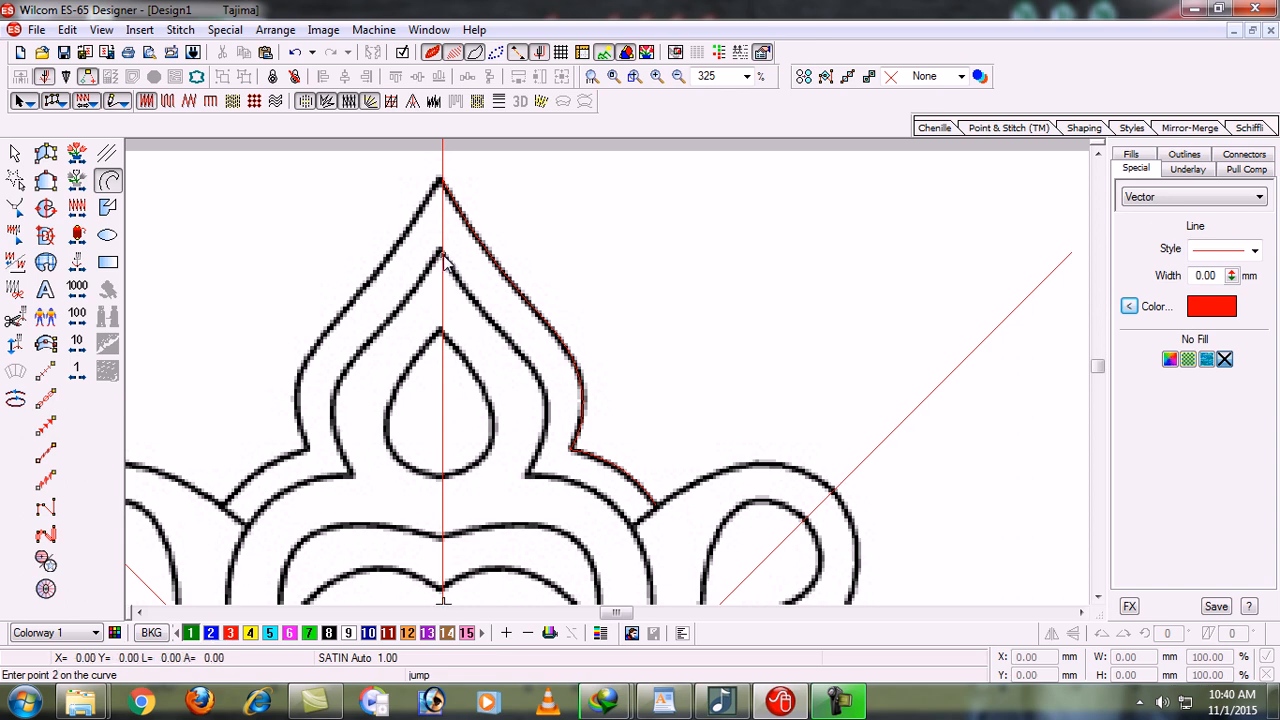
{"action": "left_click", "coordinate": [506, 338]}
{"action": "left_click", "coordinate": [536, 377]}
{"action": "left_click", "coordinate": [548, 424]}
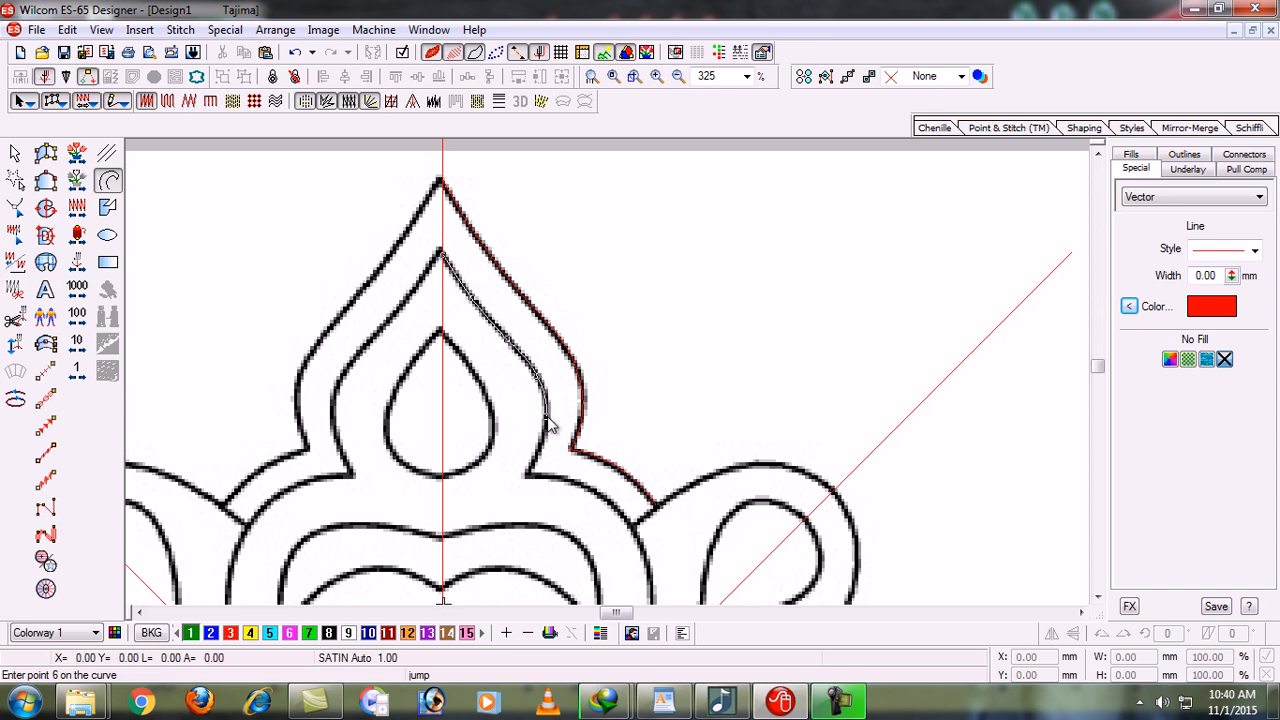
{"action": "left_click", "coordinate": [540, 459]}
{"action": "left_click", "coordinate": [526, 474]}
{"action": "left_click", "coordinate": [606, 501]}
{"action": "left_click", "coordinate": [630, 528]}
{"action": "left_click", "coordinate": [621, 487]}
{"action": "left_click", "coordinate": [618, 550]}
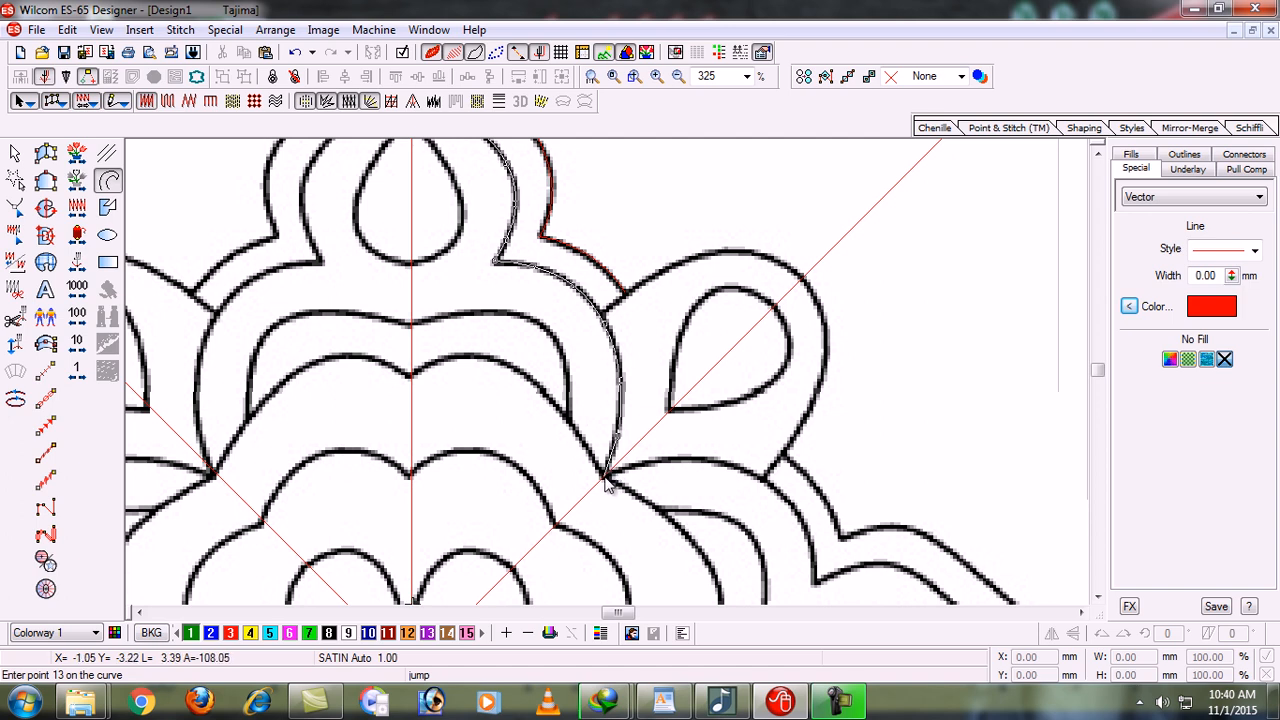
{"action": "left_click", "coordinate": [606, 482]}
{"action": "key", "text": "Return"}
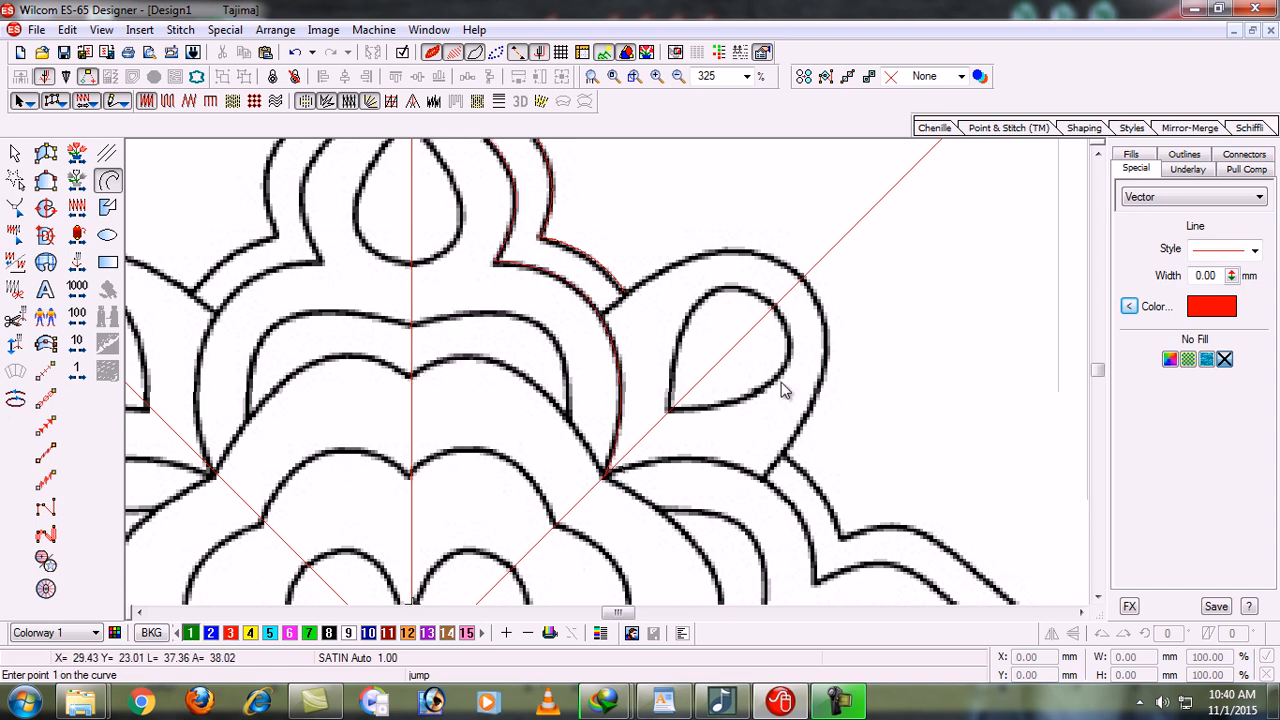
Step: Trace the right half of the top petal's teardrop as a red vector curve, starting and ending on the vertical guide
{"action": "key", "text": "shift+z"}
{"action": "key", "text": "b"}
{"action": "left_click_drag", "start_coordinate": [518, 258], "coordinate": [563, 338]}
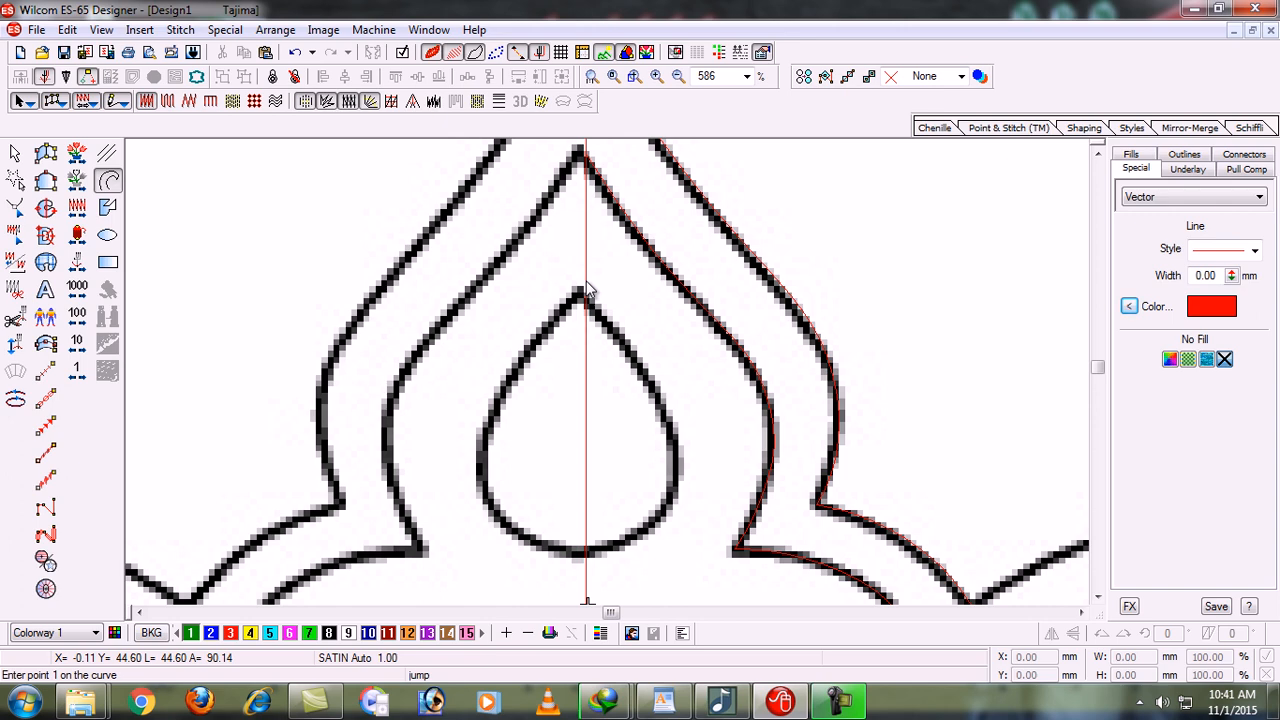
{"action": "left_click", "coordinate": [585, 281]}
{"action": "left_click", "coordinate": [623, 327]}
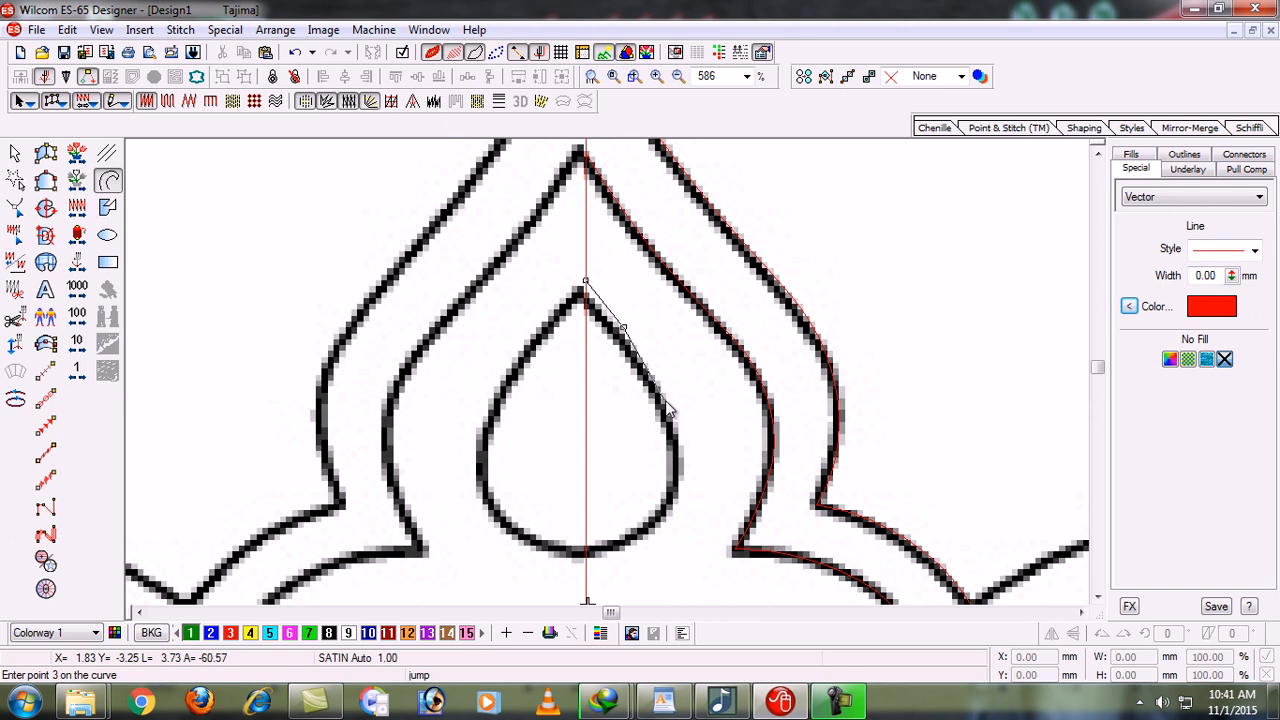
{"action": "left_click", "coordinate": [667, 402]}
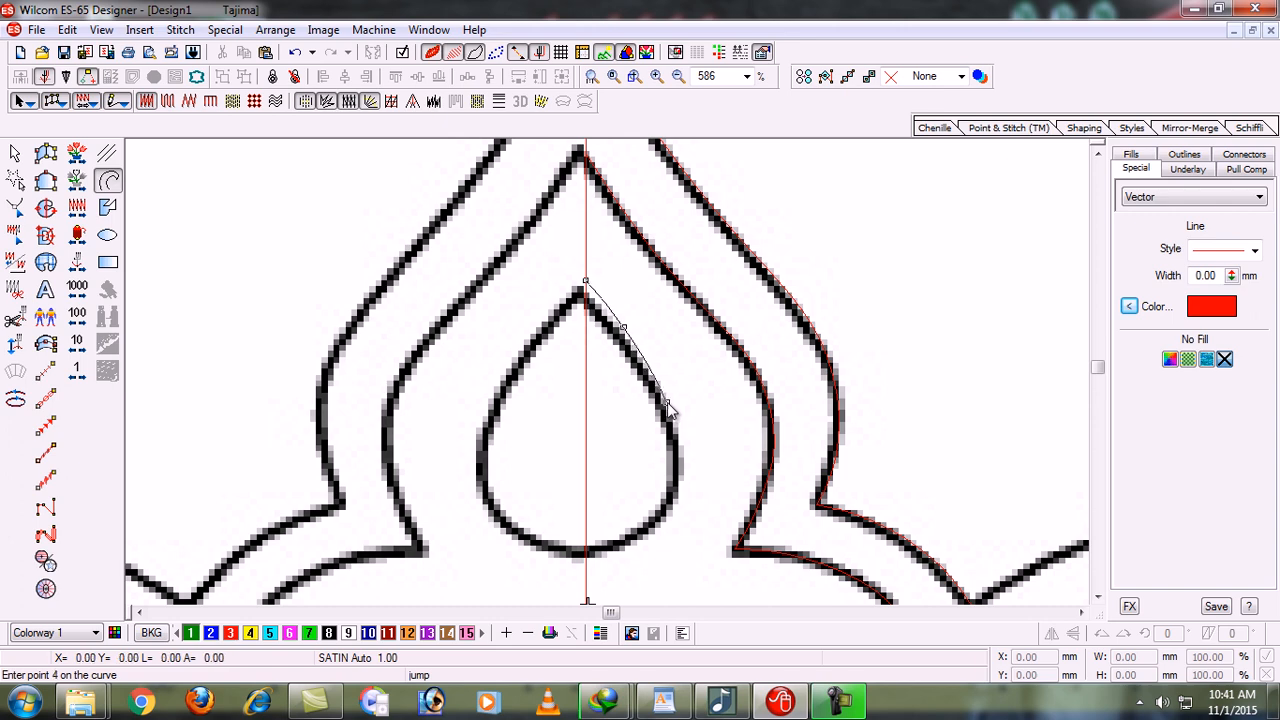
{"action": "left_click", "coordinate": [675, 487]}
{"action": "left_click", "coordinate": [632, 540]}
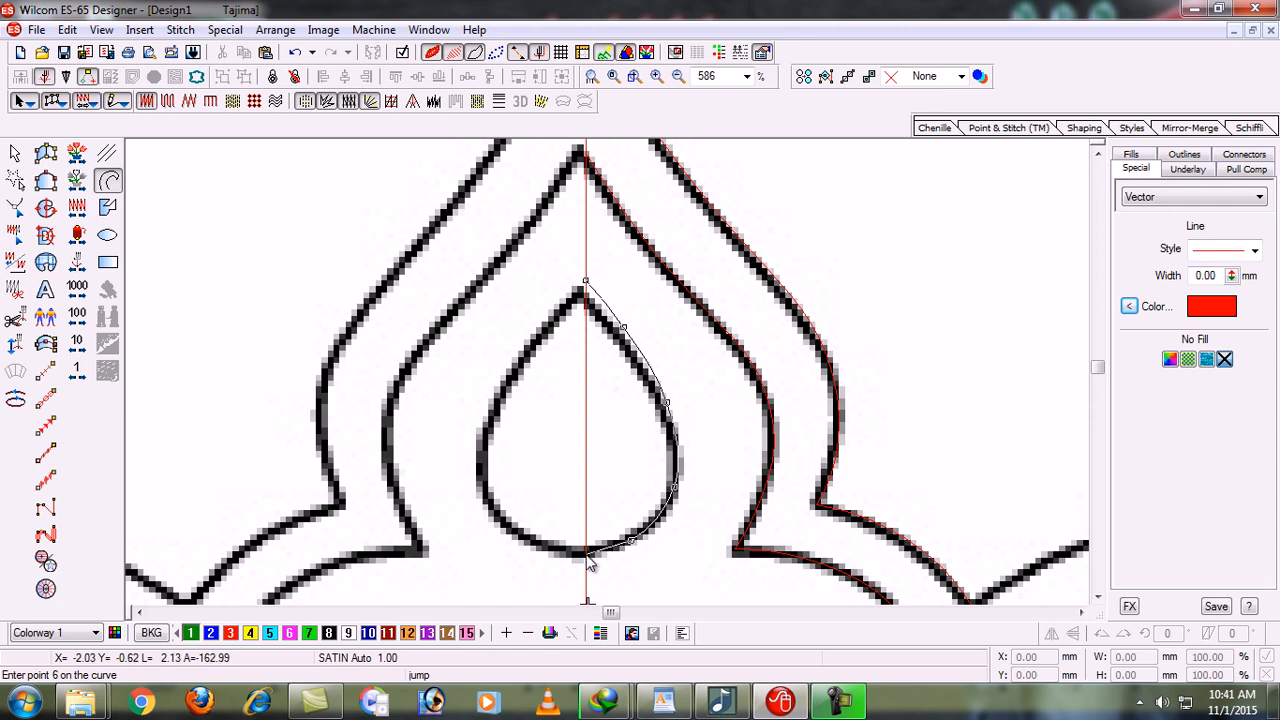
{"action": "left_click", "coordinate": [588, 556]}
{"action": "key", "text": "Return"}
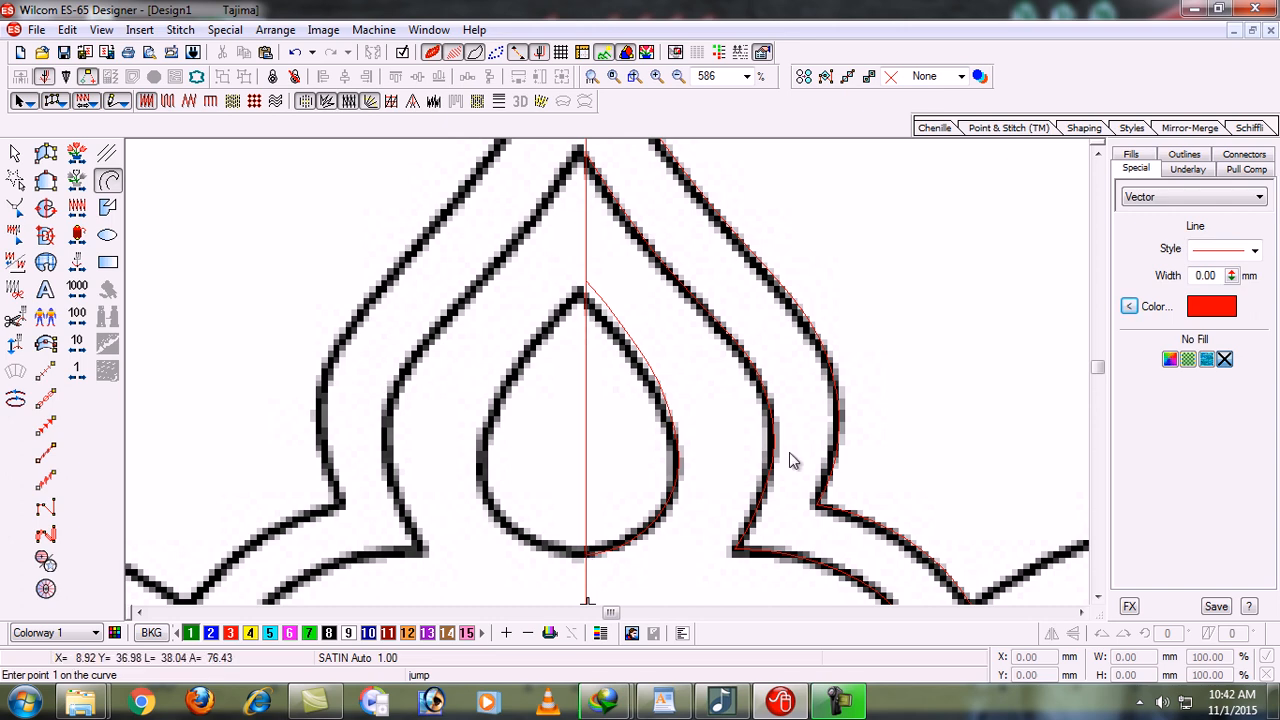
Step: Hide the background drawing, reshape the teardrop curve by adjusting its two upper control points, and show the drawing again
{"action": "key", "text": "d"}
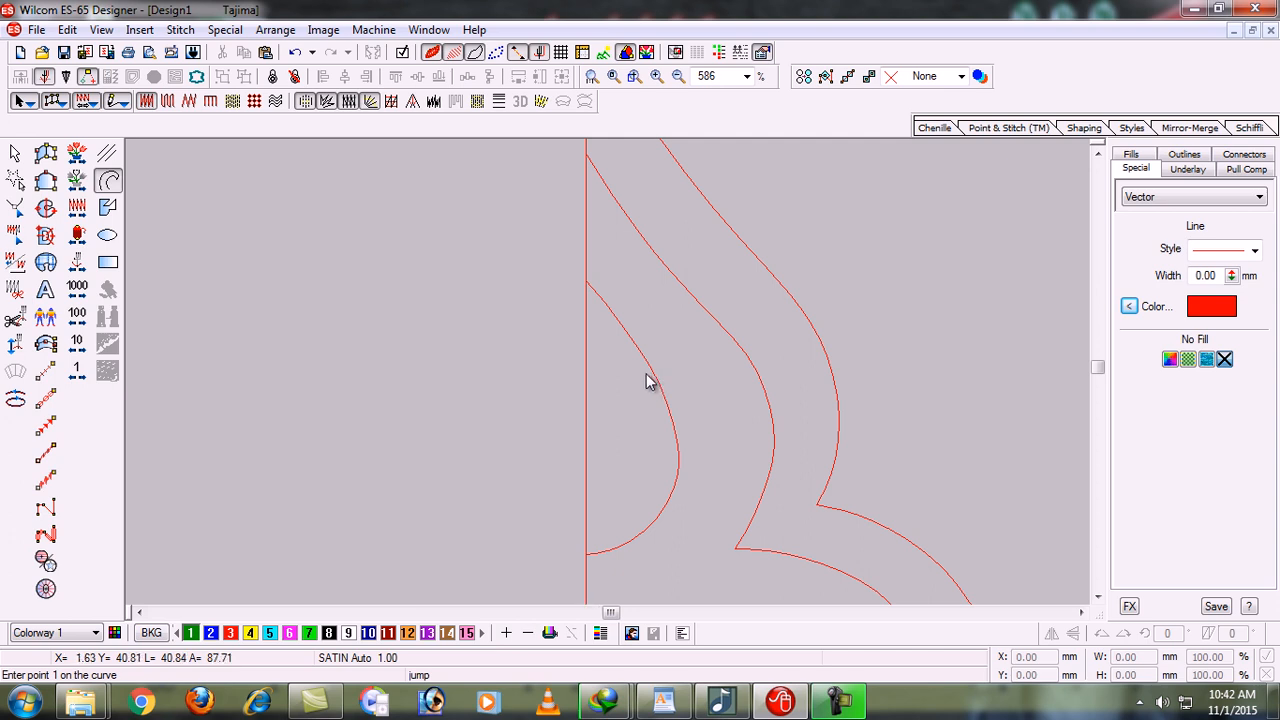
{"action": "key", "text": "Escape"}
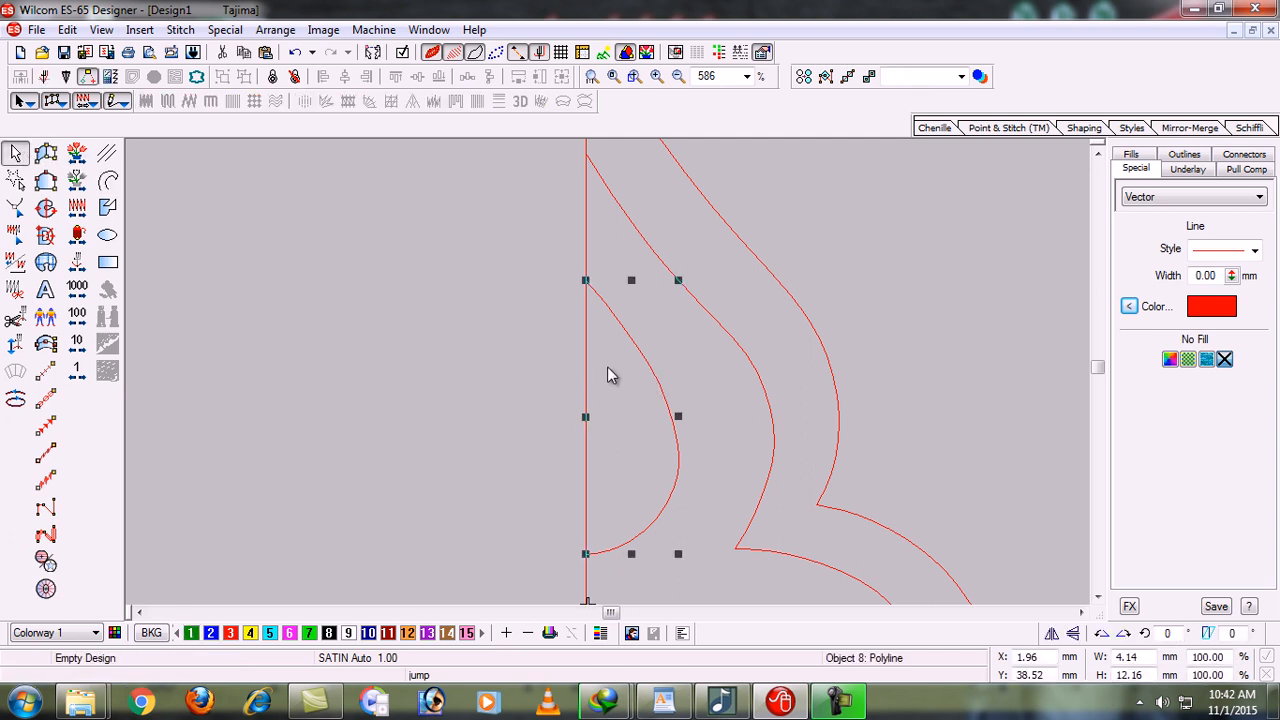
{"action": "key", "text": "h"}
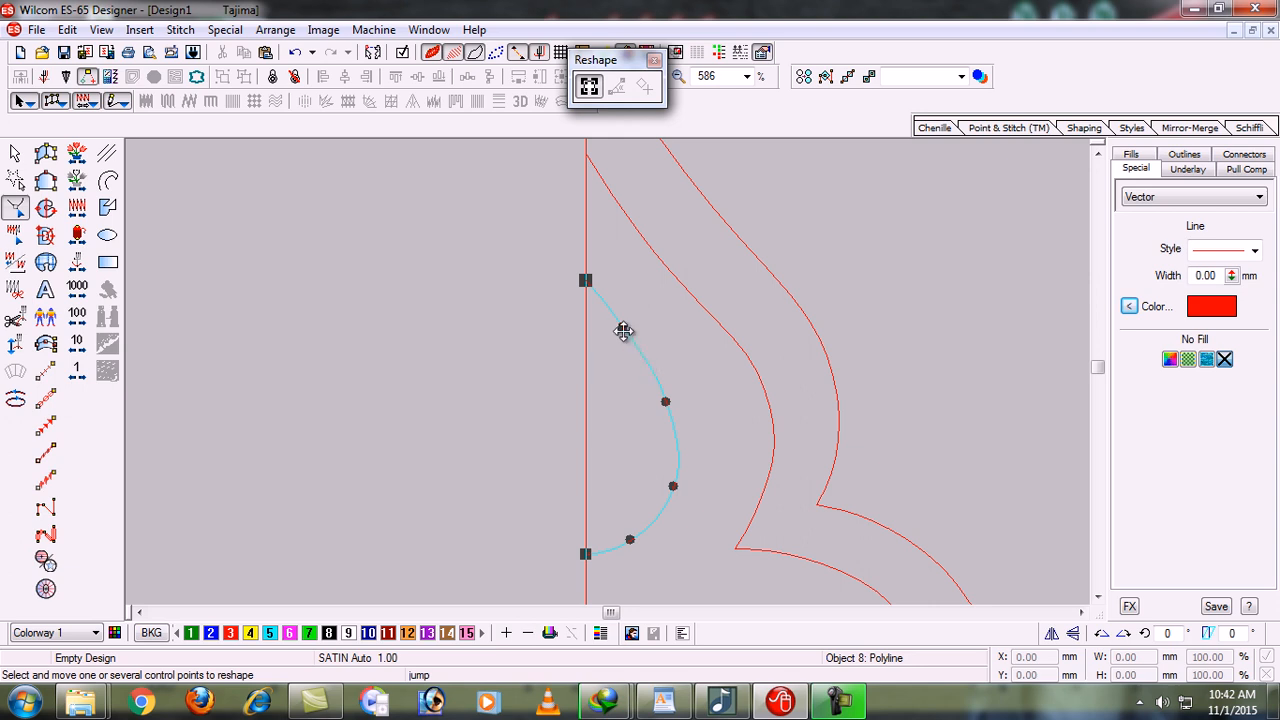
{"action": "left_click_drag", "start_coordinate": [623, 327], "coordinate": [625, 325]}
{"action": "left_click_drag", "start_coordinate": [666, 400], "coordinate": [669, 396]}
{"action": "left_click_drag", "start_coordinate": [627, 325], "coordinate": [628, 323]}
{"action": "left_click_drag", "start_coordinate": [668, 394], "coordinate": [665, 389]}
{"action": "key", "text": "d"}
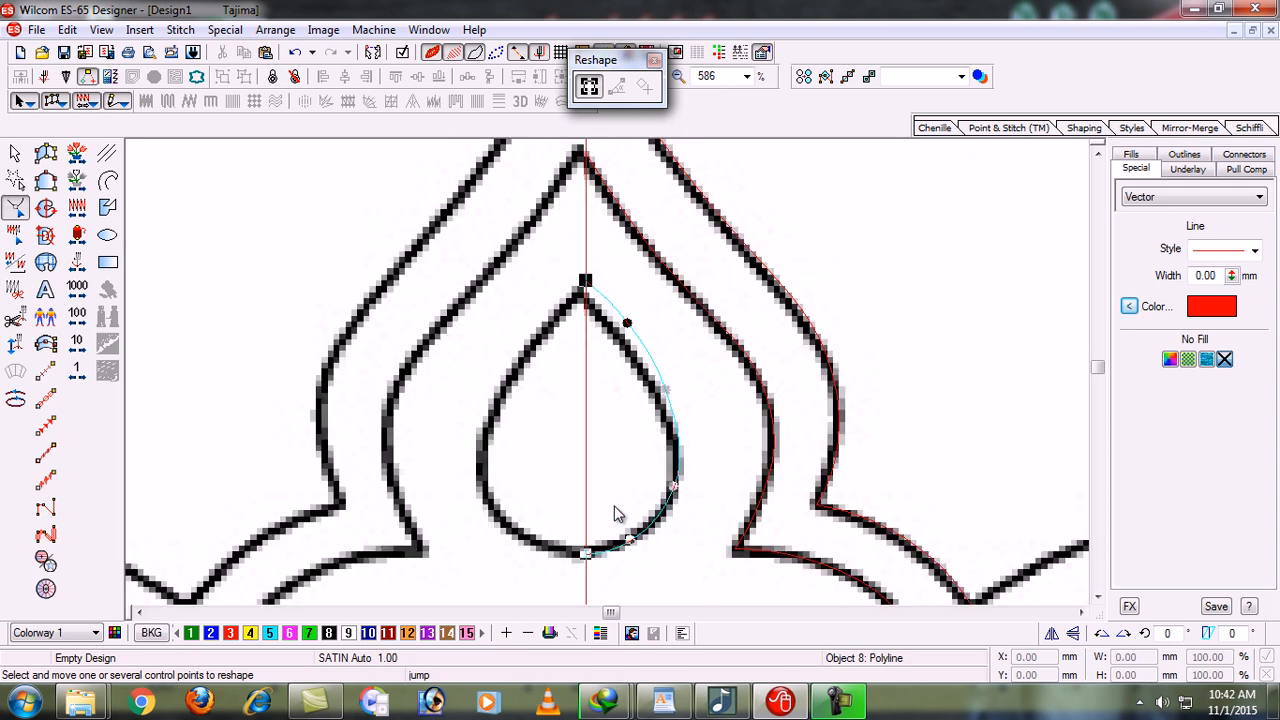
Step: Finish reshaping the teardrop curve and compare it with the drawing by hiding and showing the background
{"action": "key", "text": "Escape"}
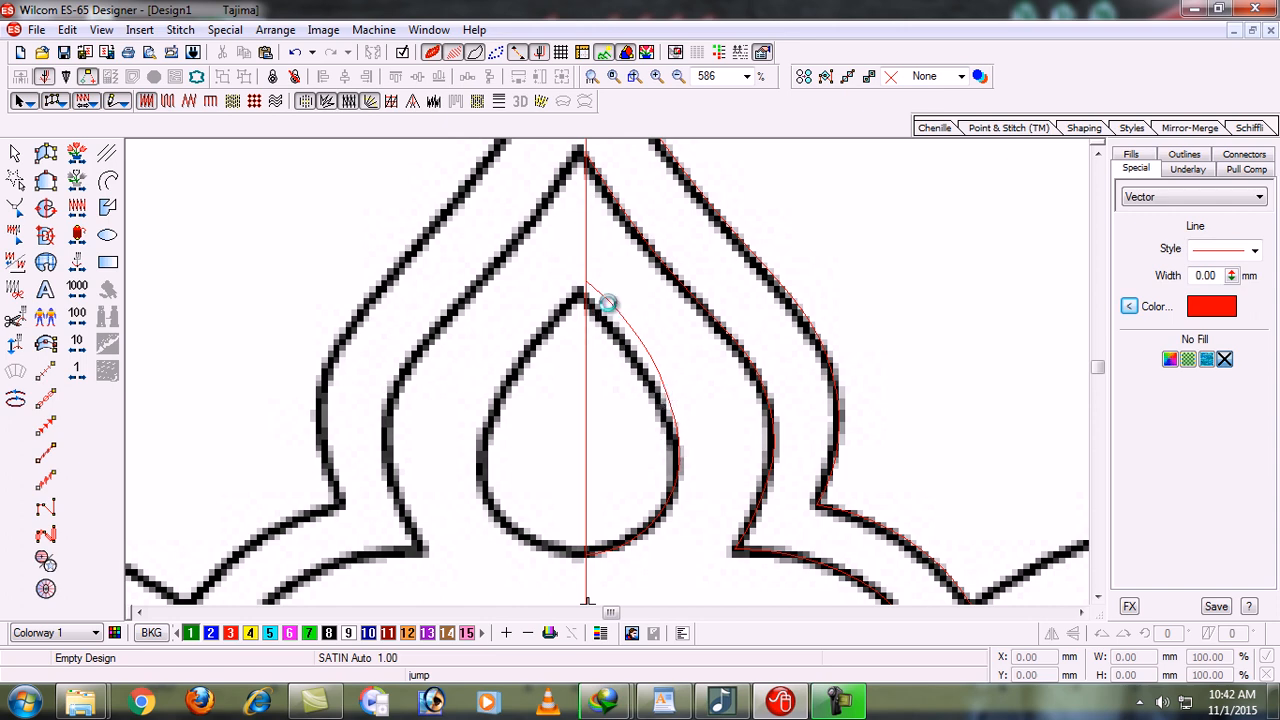
{"action": "key", "text": "d"}
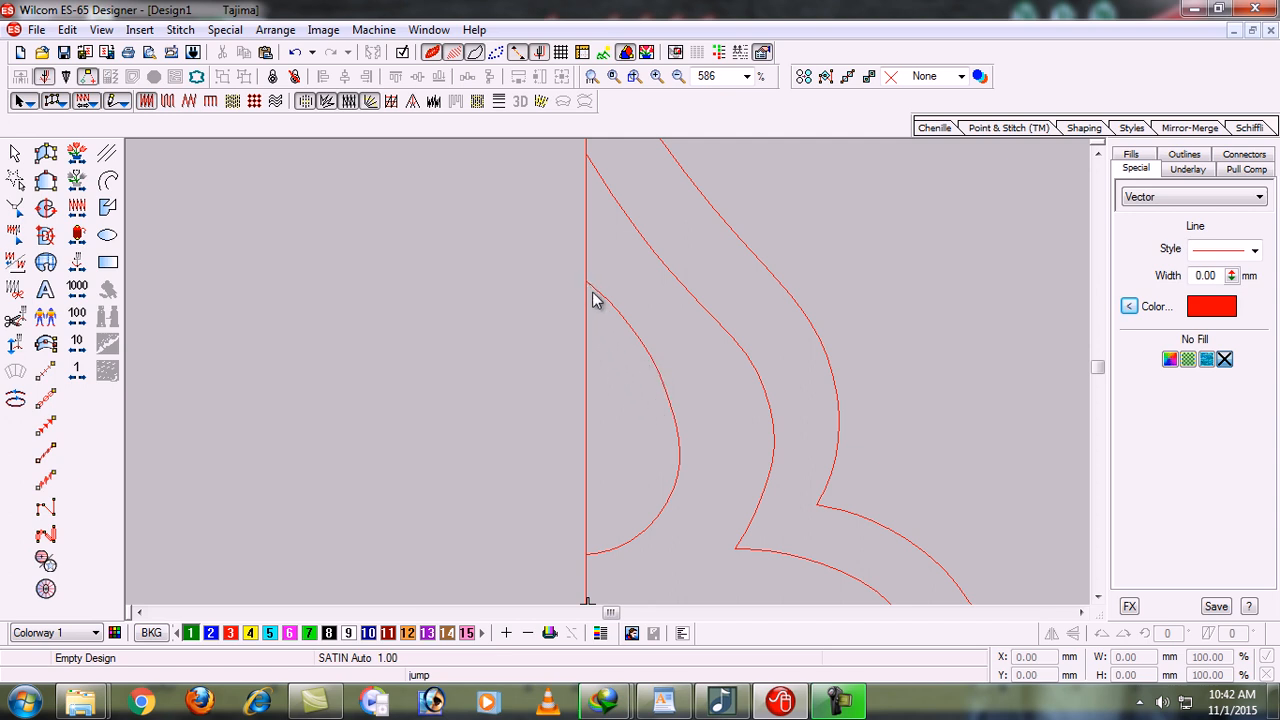
{"action": "key", "text": "d"}
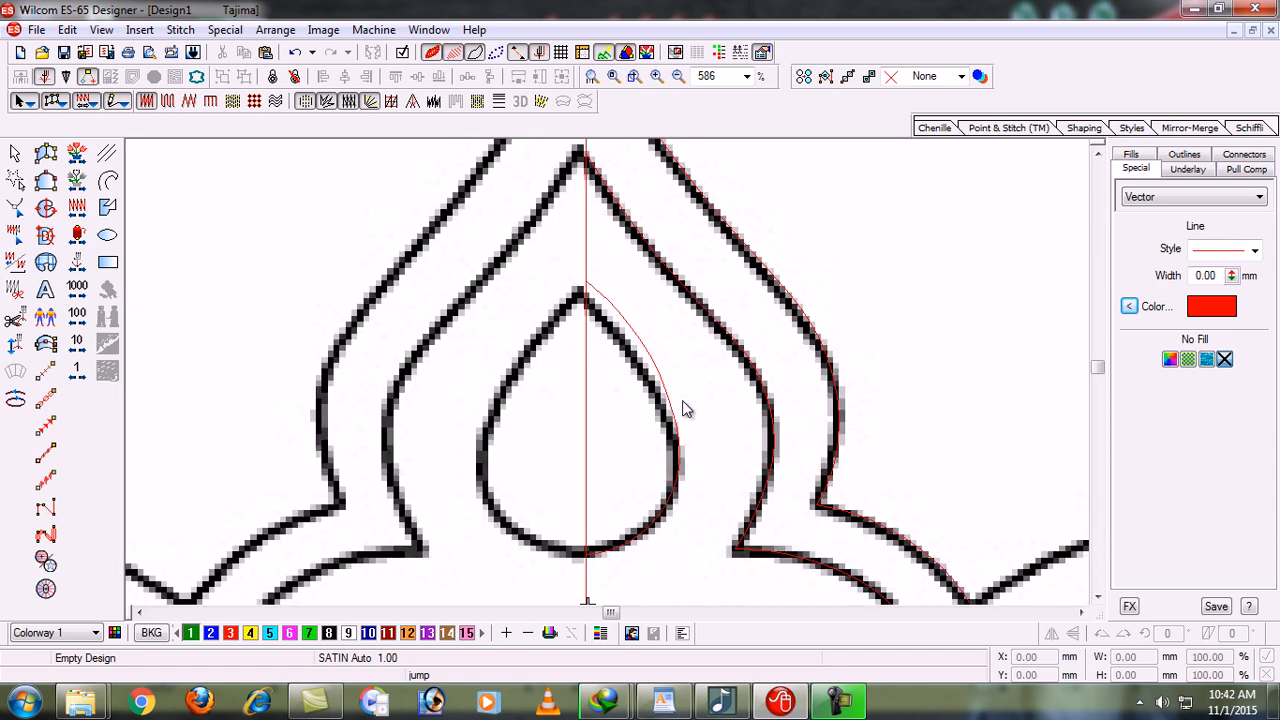
Step: Trace the right half of the arched outline below the top petal as a red vector curve, from the vertical guide to its junction with the scalloped outline
{"action": "key", "text": "shift+z"}
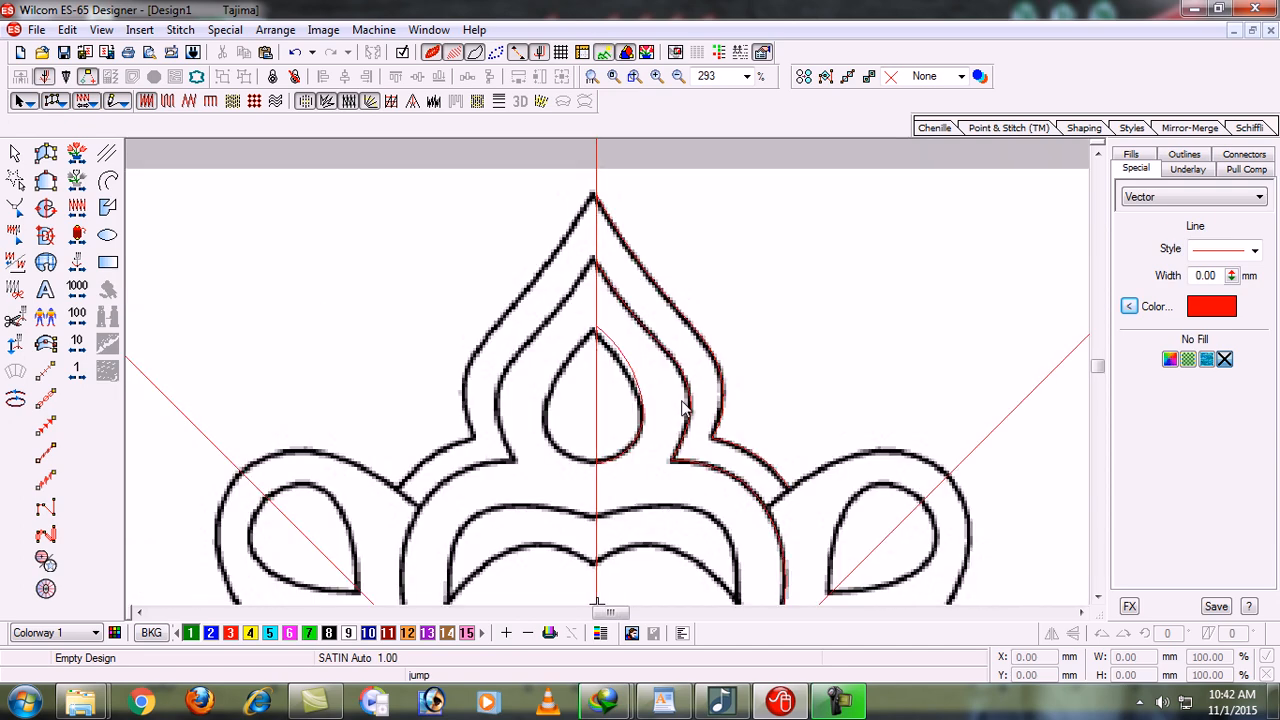
{"action": "key", "text": "shift+z"}
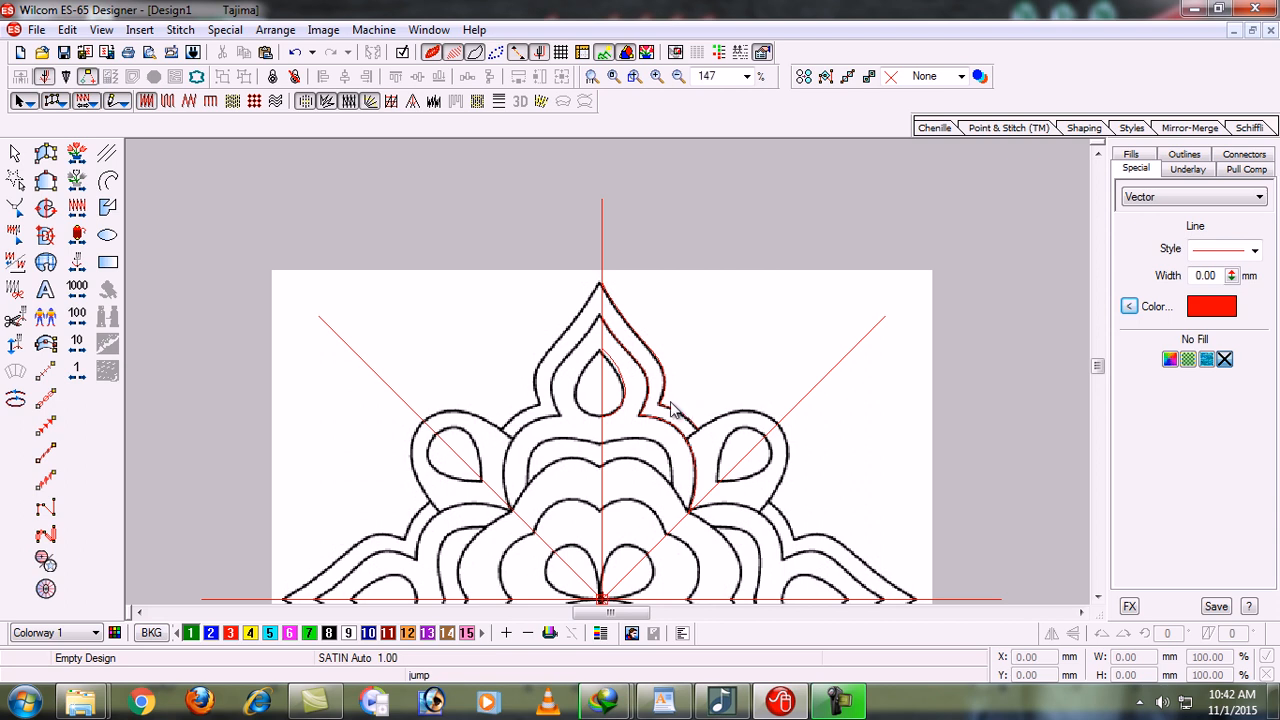
{"action": "key", "text": "z"}
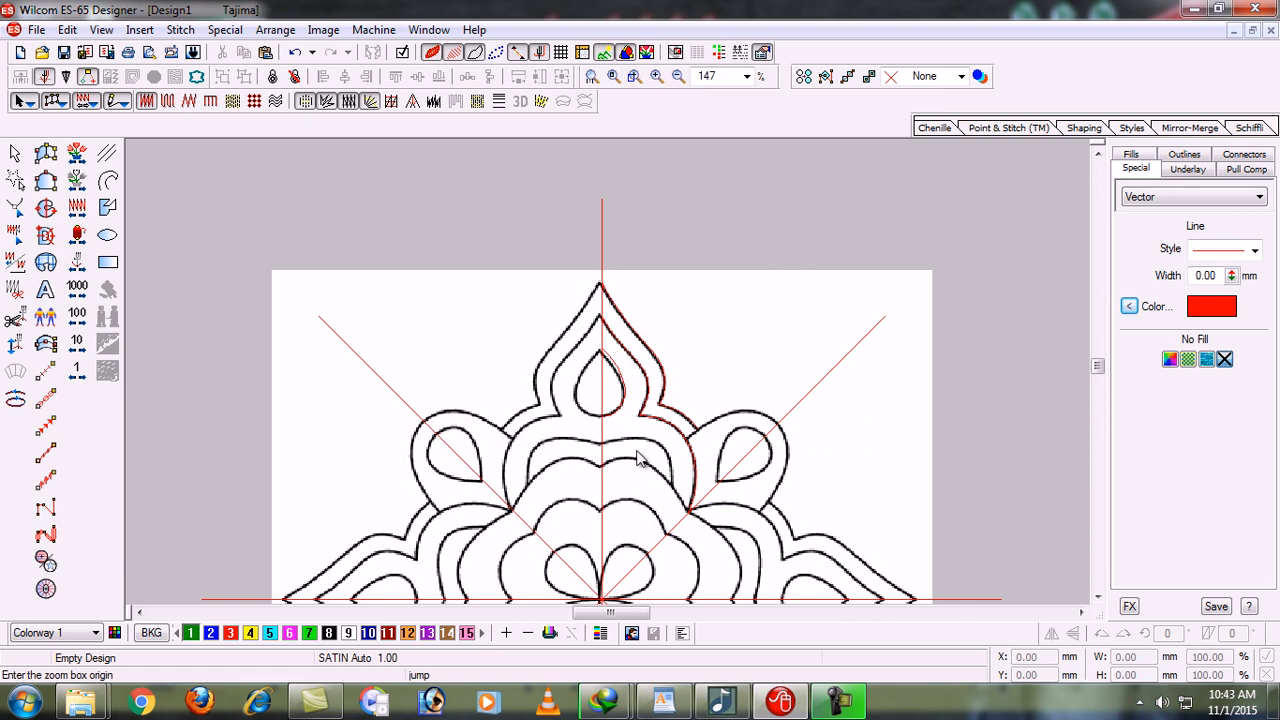
{"action": "left_click_drag", "start_coordinate": [717, 521], "coordinate": [730, 551]}
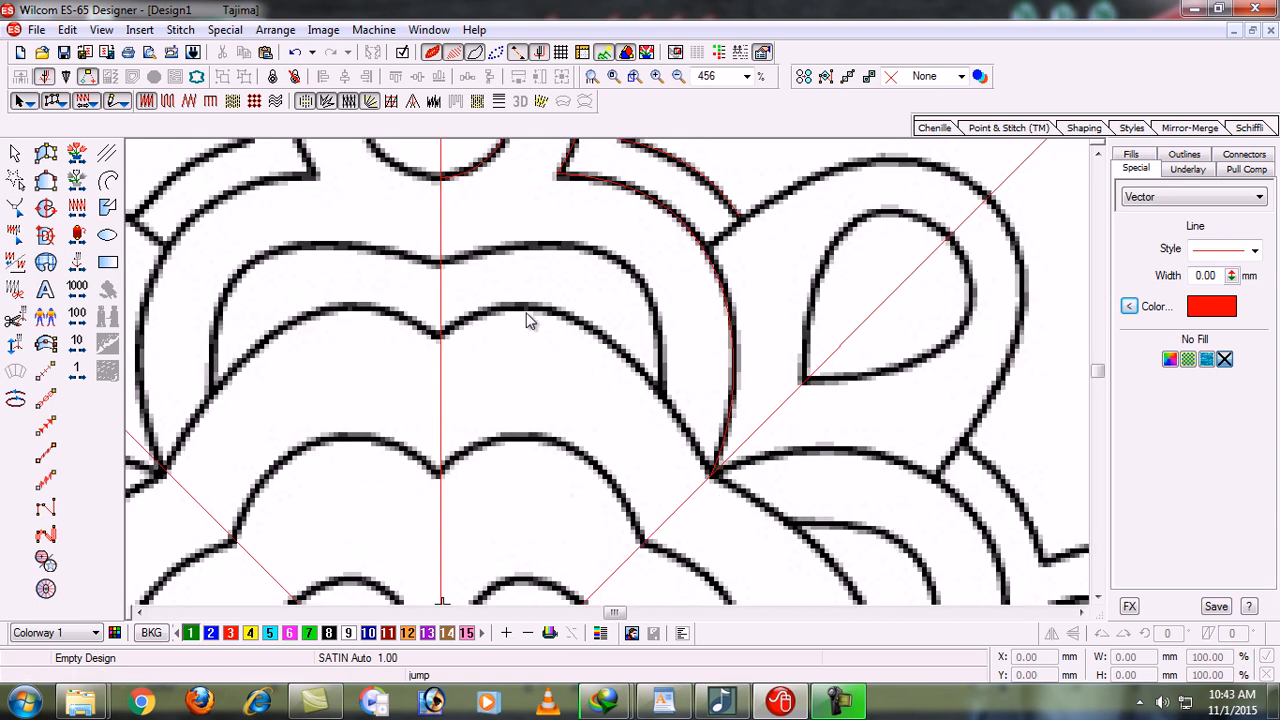
{"action": "key", "text": "b"}
{"action": "left_click_drag", "start_coordinate": [814, 508], "coordinate": [849, 543]}
{"action": "left_click", "coordinate": [108, 180]}
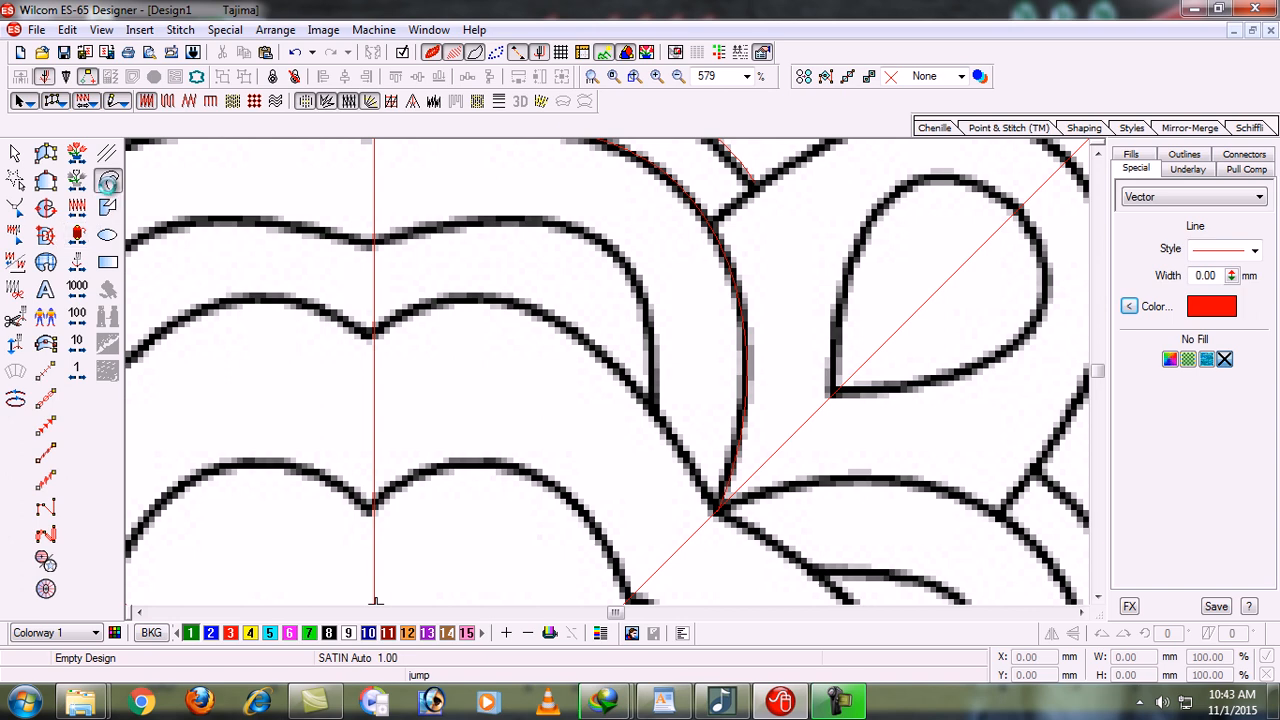
{"action": "left_click", "coordinate": [373, 242]}
{"action": "left_click", "coordinate": [417, 228]}
{"action": "left_click", "coordinate": [503, 215]}
{"action": "left_click", "coordinate": [606, 242]}
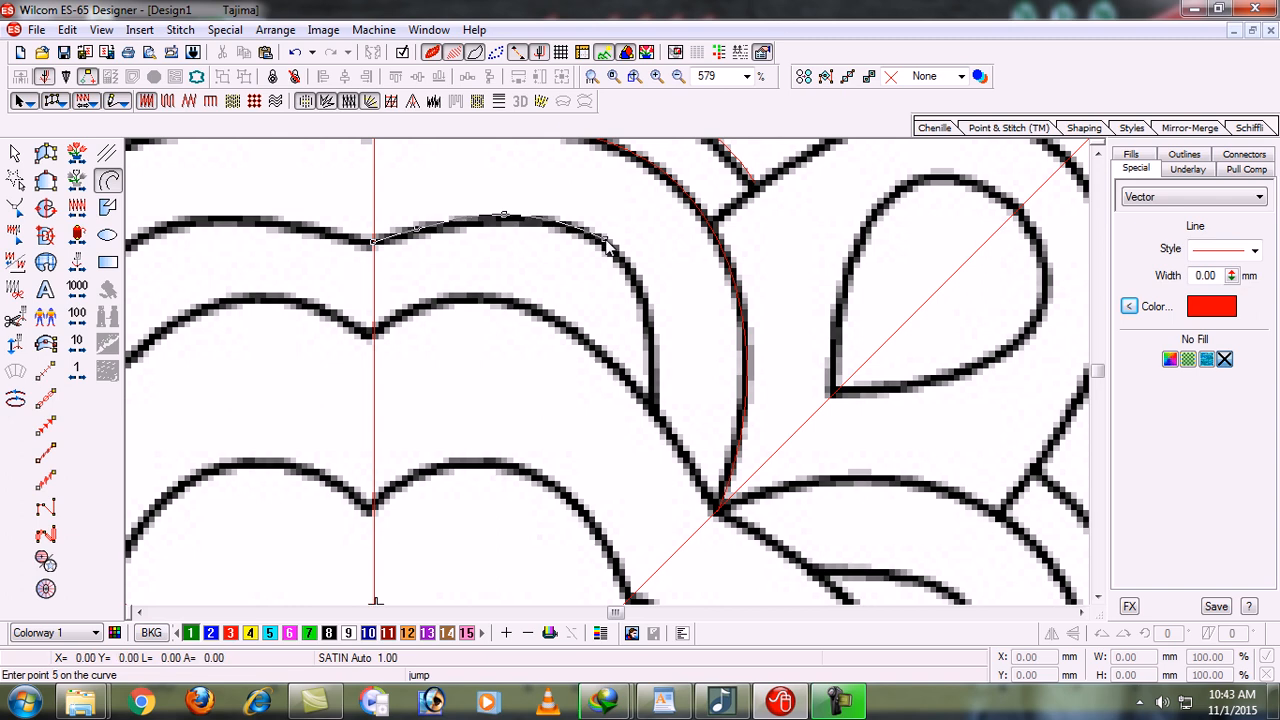
{"action": "left_click", "coordinate": [650, 327]}
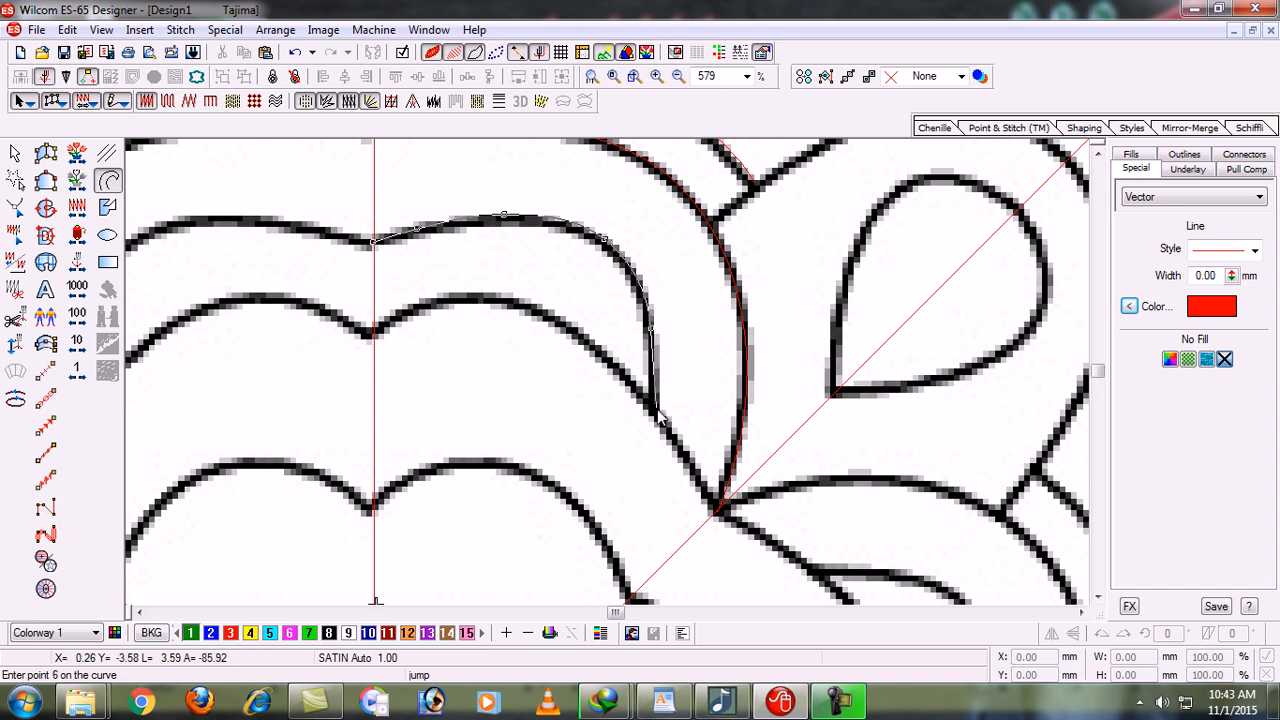
{"action": "left_click", "coordinate": [656, 410]}
{"action": "key", "text": "Return"}
Step: Hide the background drawing, move the arch curve's control point above its lower end slightly outward, and show the drawing again
{"action": "key", "text": "shift+b"}
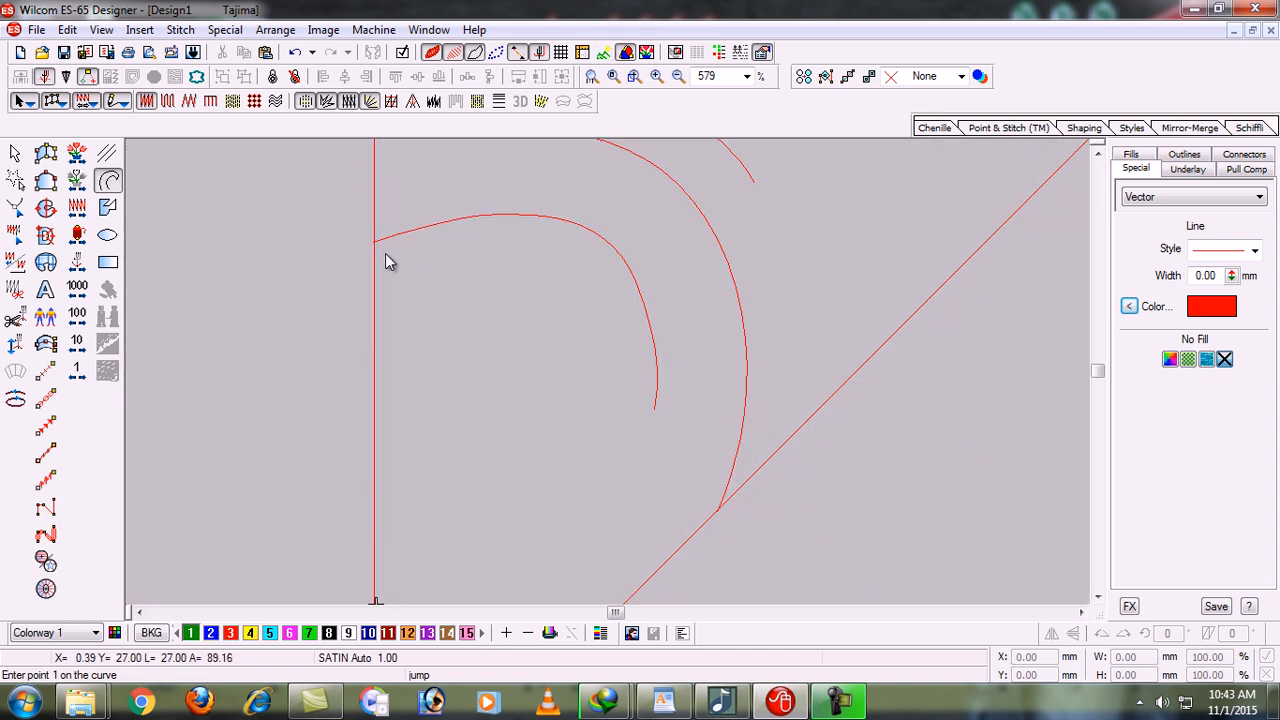
{"action": "key", "text": "shift+b"}
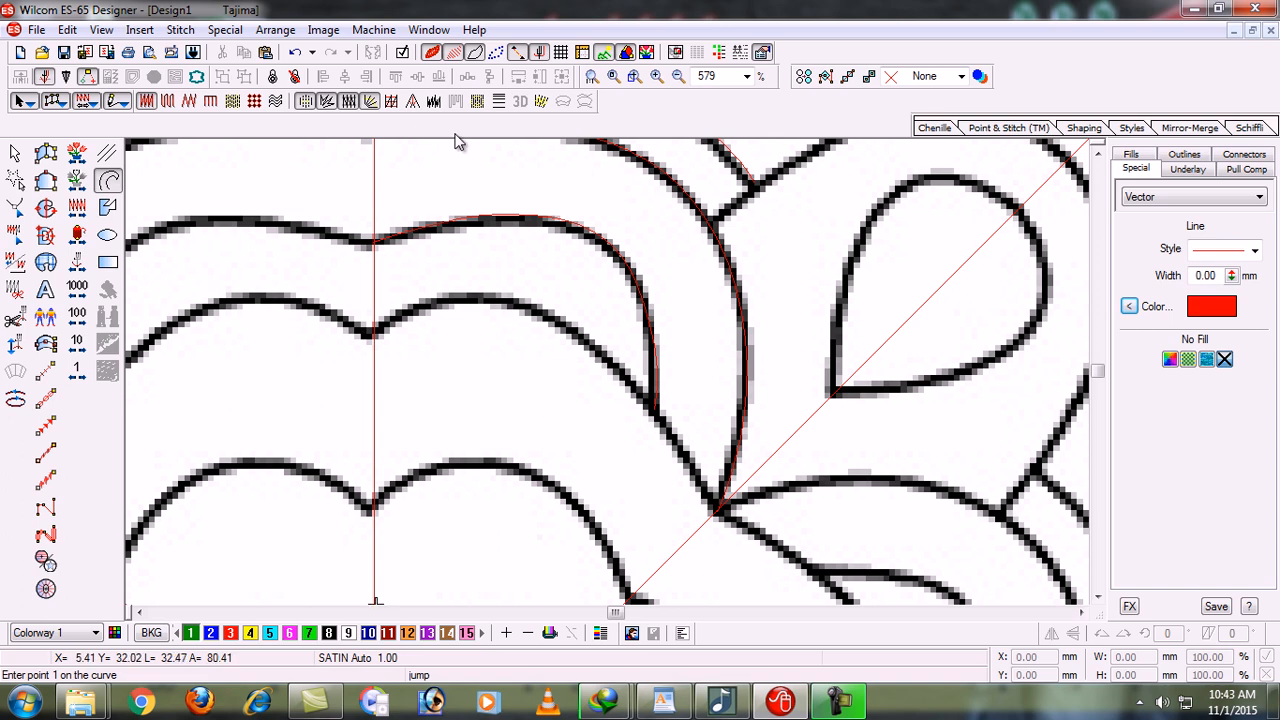
{"action": "key", "text": "shift+b"}
{"action": "key", "text": "Escape"}
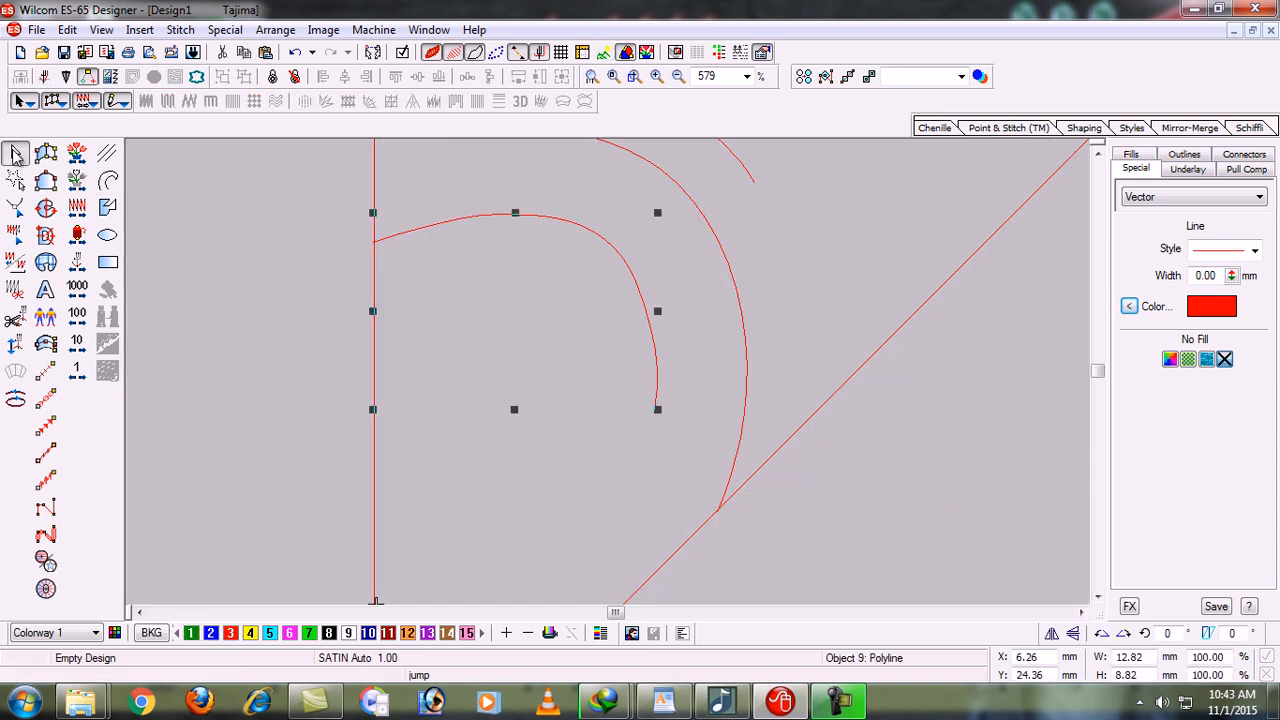
{"action": "key", "text": "h"}
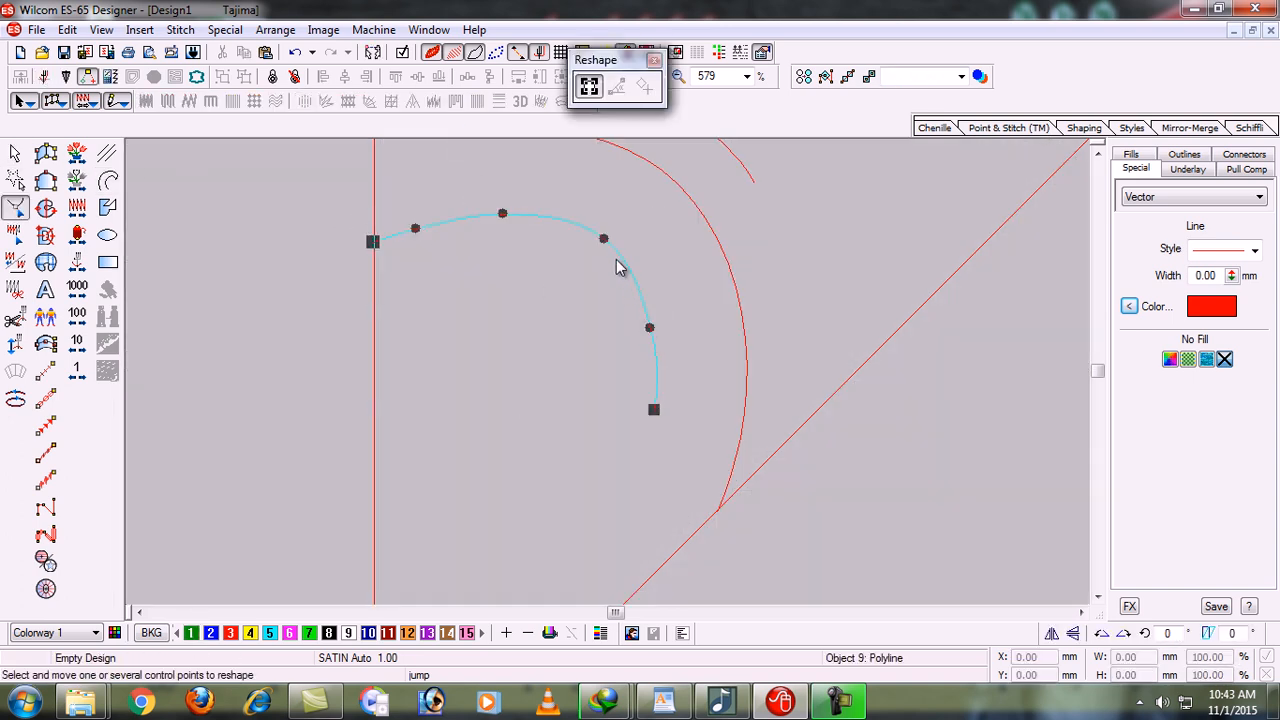
{"action": "left_click_drag", "start_coordinate": [650, 327], "coordinate": [656, 325]}
{"action": "key", "text": "Escape"}
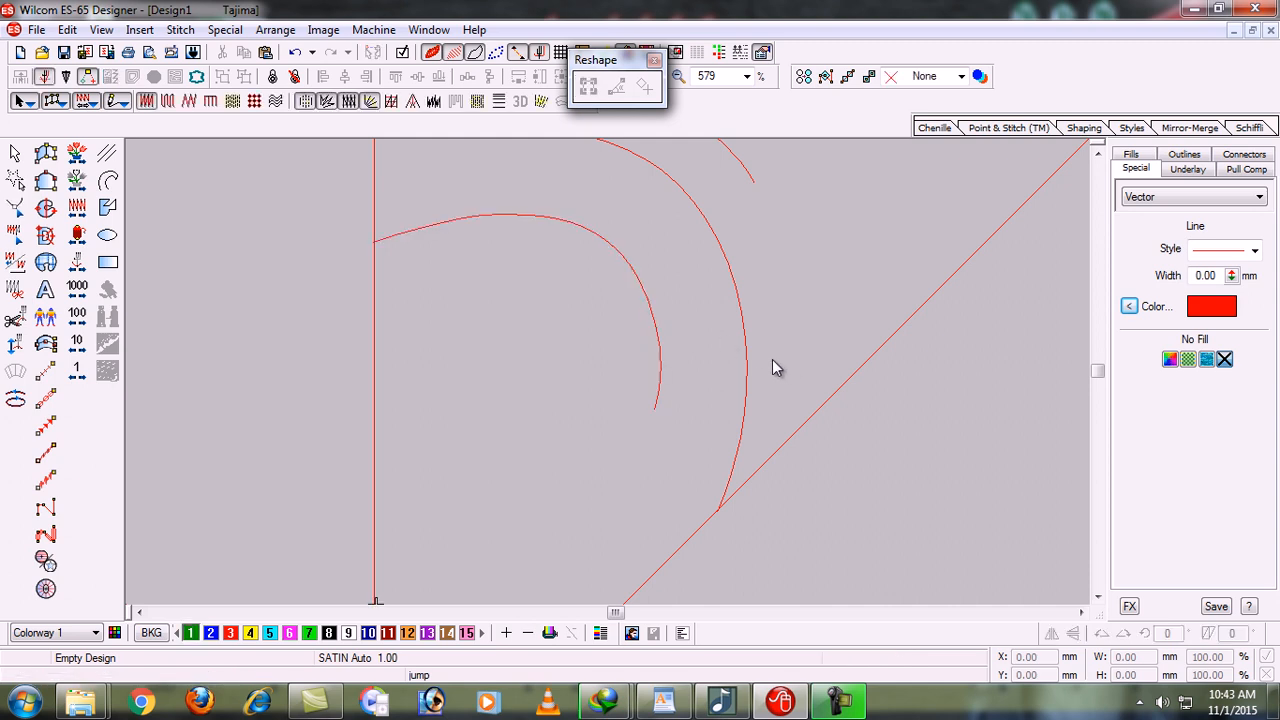
{"action": "key", "text": "d"}
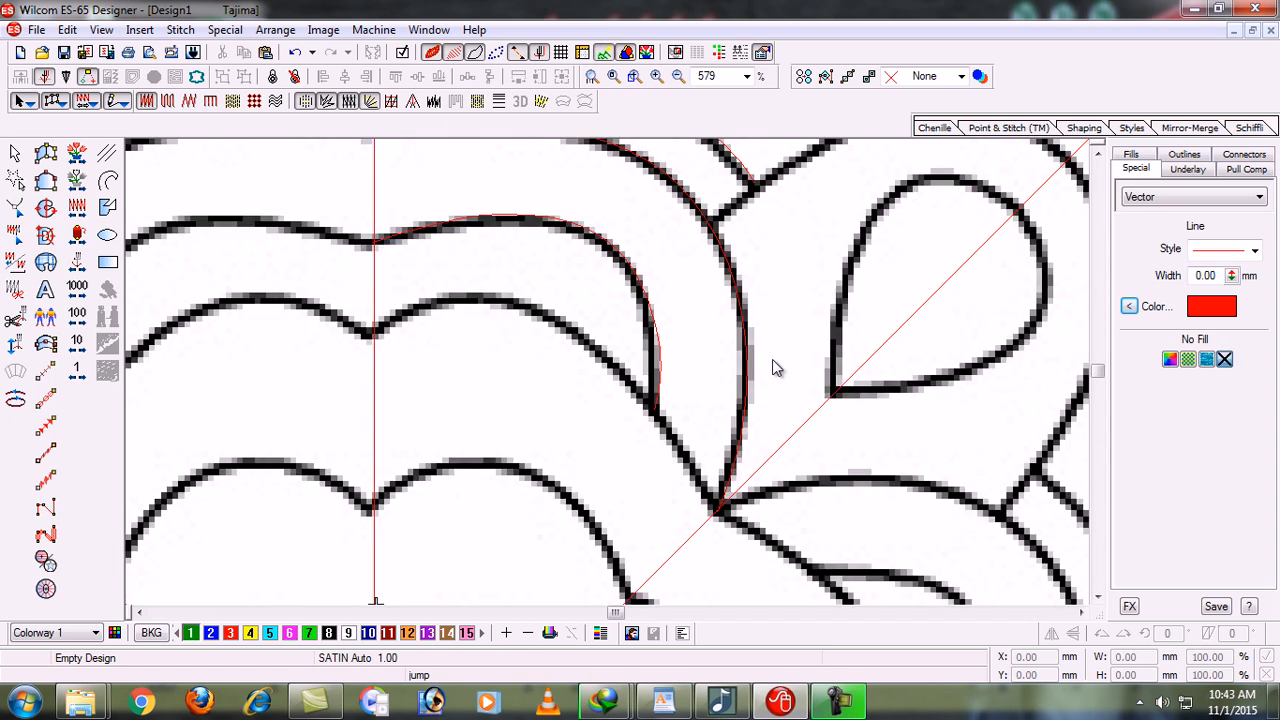
Step: Trace the right half of the scalloped outline beneath the arch as a red vector curve, from the vertical guide to the diagonal guide
{"action": "left_click", "coordinate": [107, 183]}
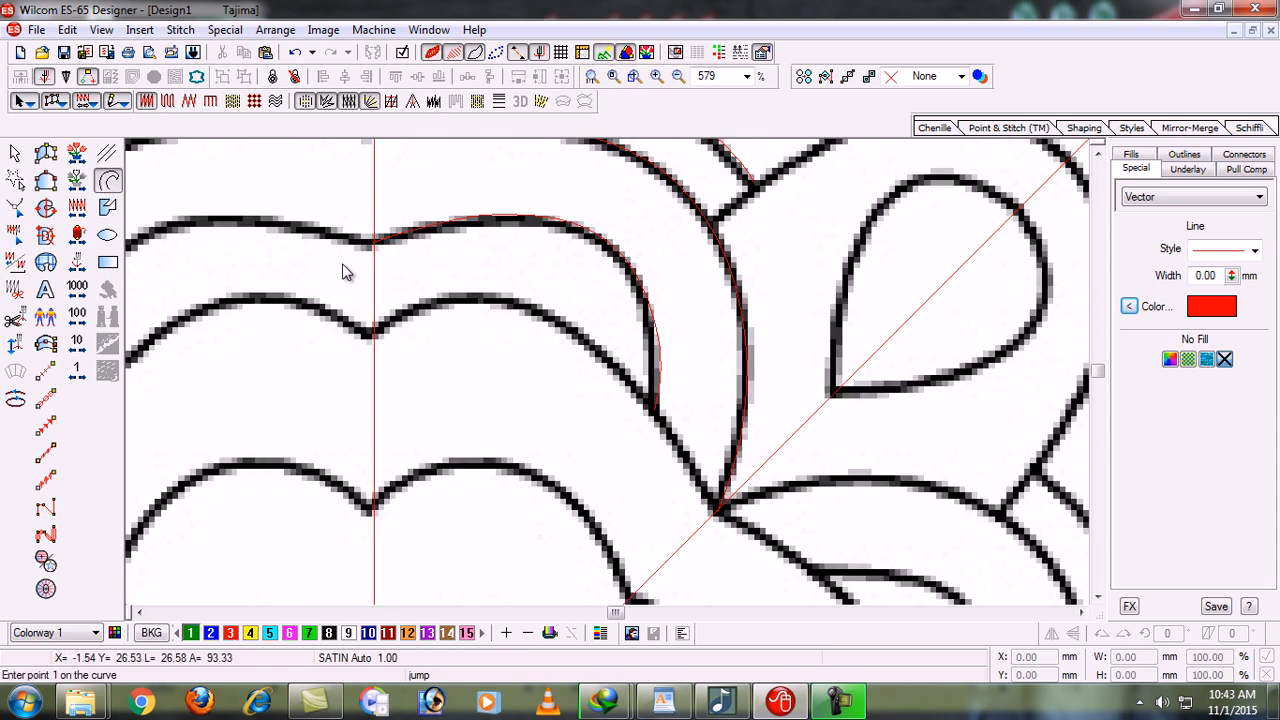
{"action": "left_click", "coordinate": [373, 334]}
{"action": "left_click", "coordinate": [437, 302]}
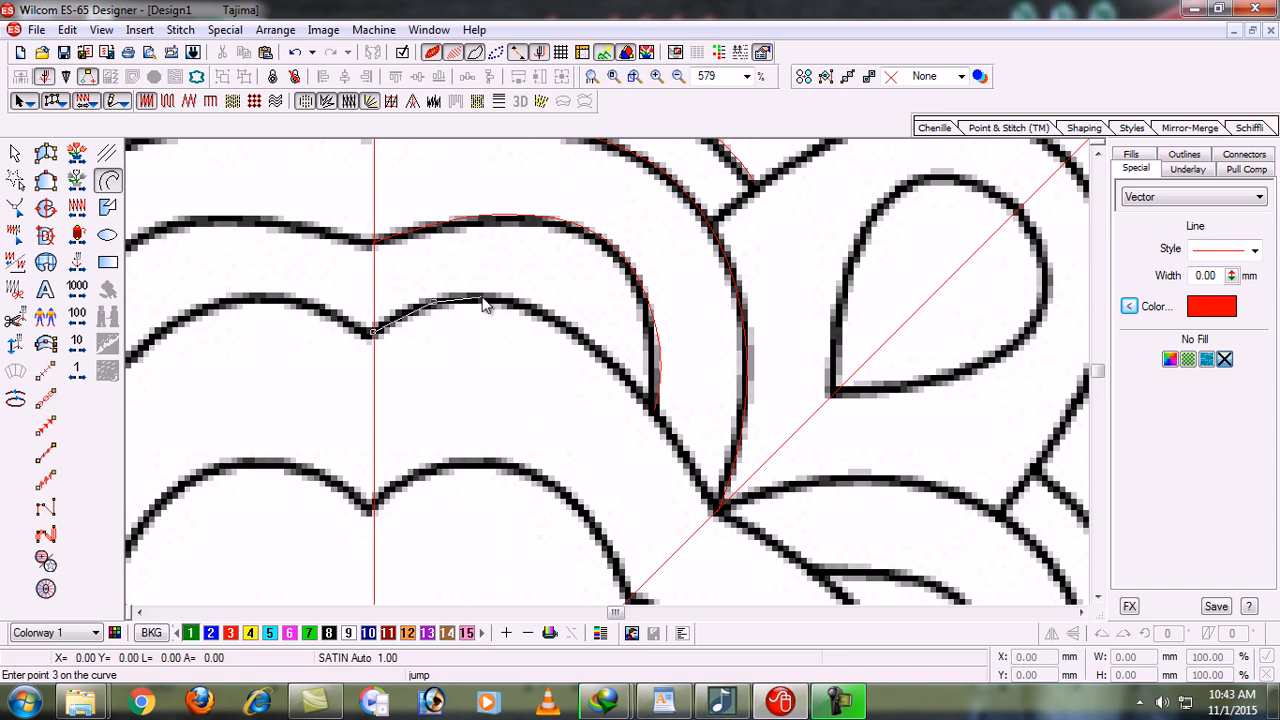
{"action": "left_click", "coordinate": [524, 309]}
{"action": "left_click", "coordinate": [607, 359]}
{"action": "left_click", "coordinate": [653, 411]}
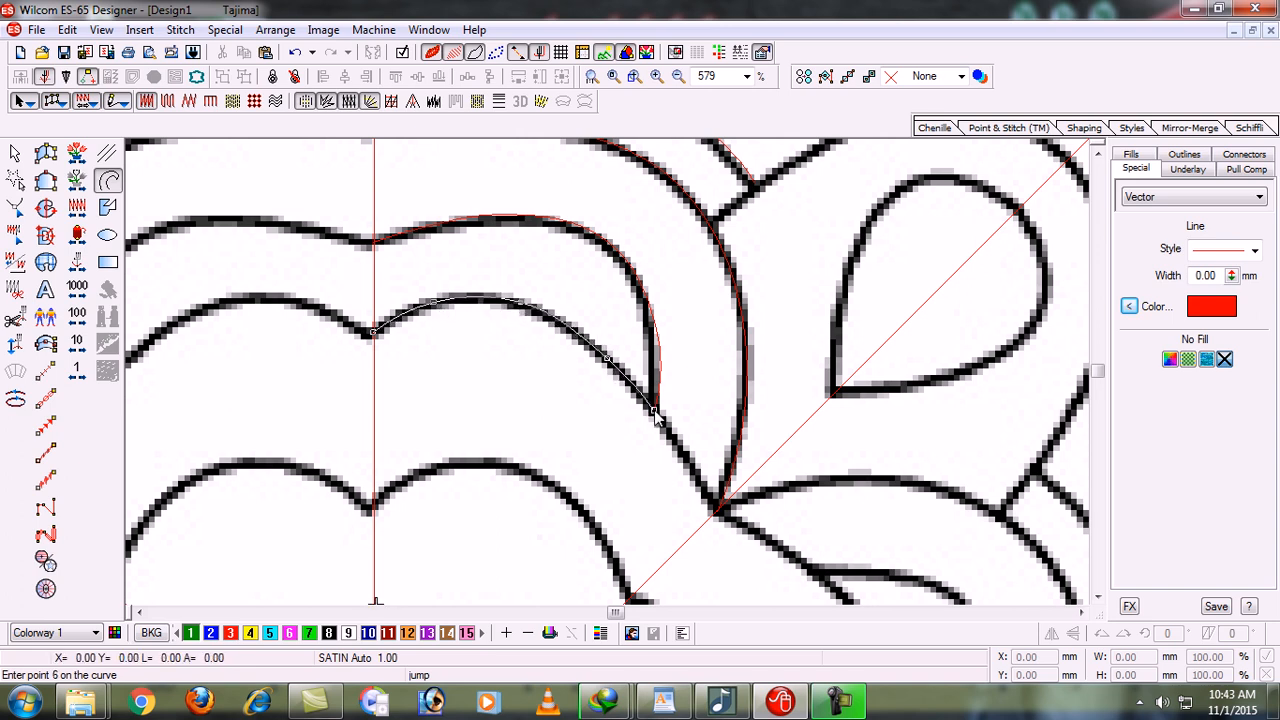
{"action": "left_click", "coordinate": [697, 478]}
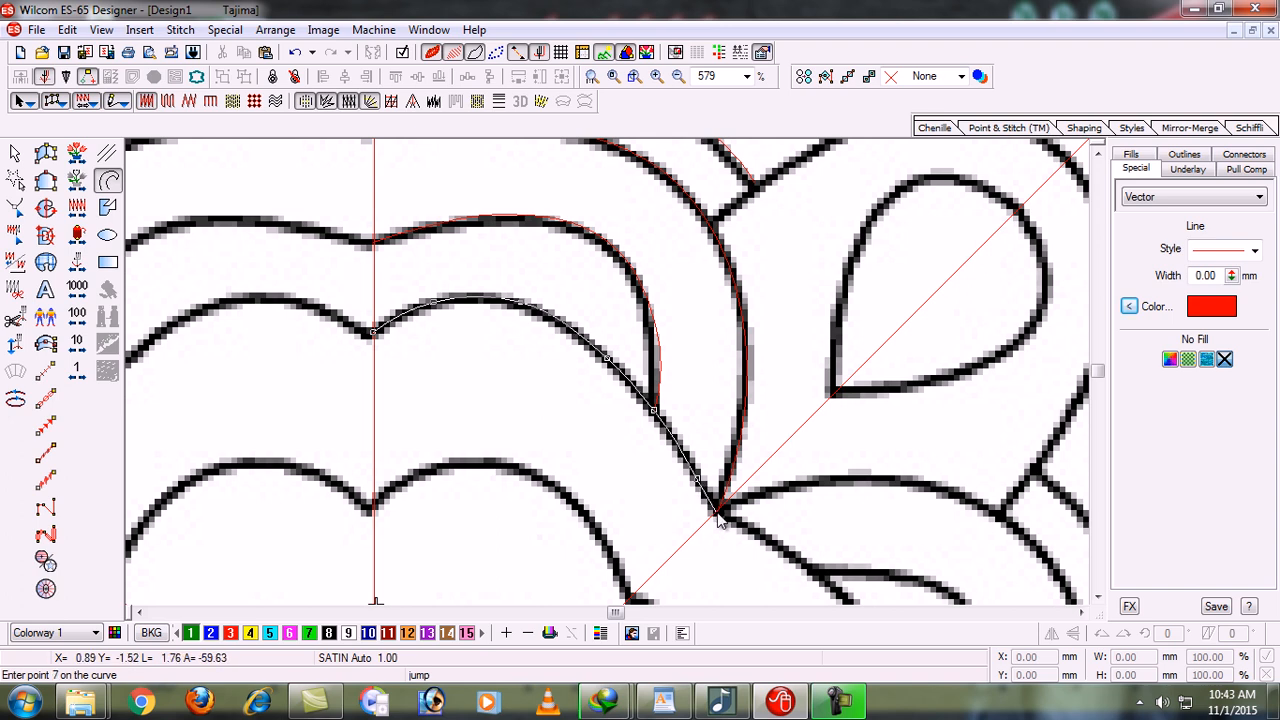
{"action": "key", "text": "BackSpace"}
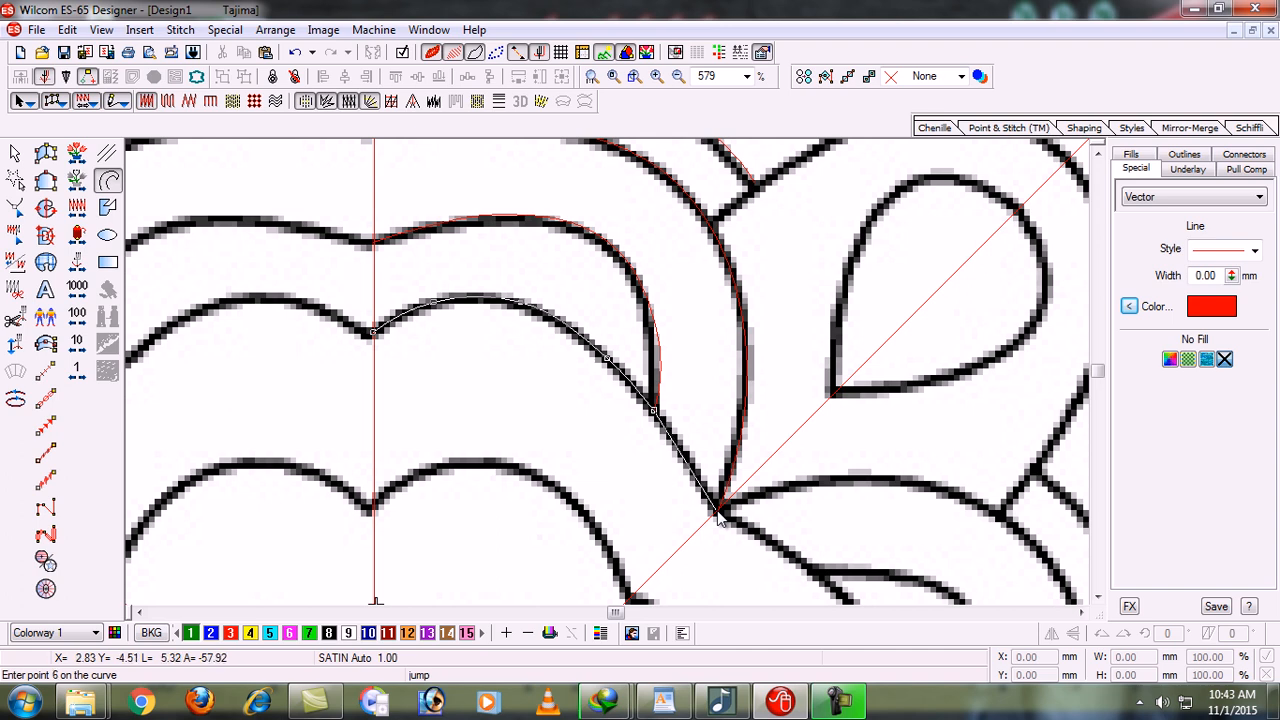
{"action": "left_click", "coordinate": [695, 465]}
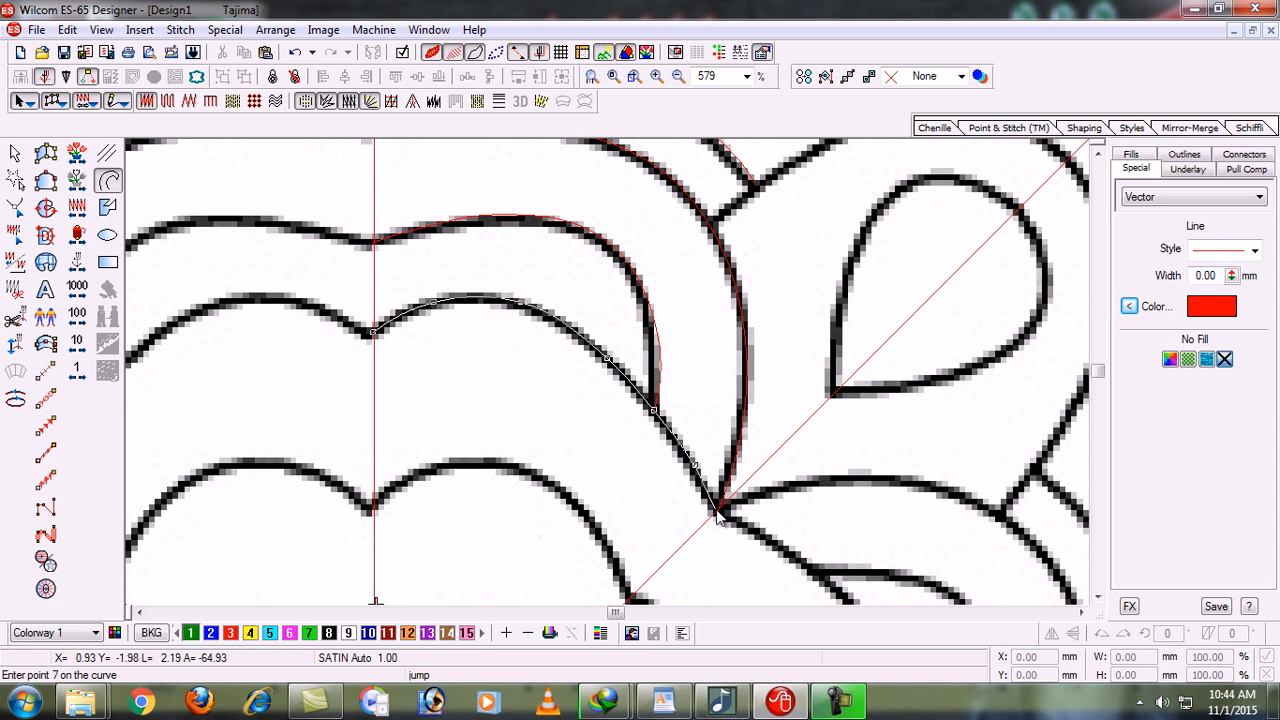
{"action": "left_click", "coordinate": [717, 512]}
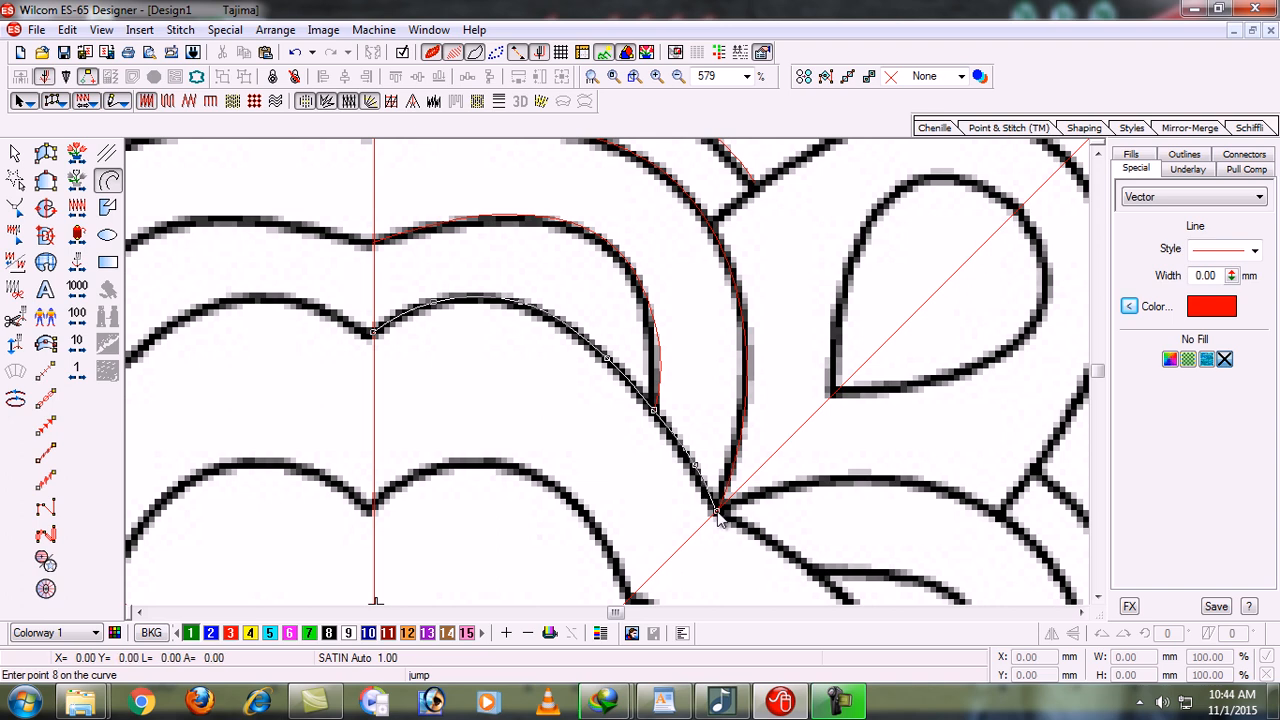
{"action": "key", "text": "Return"}
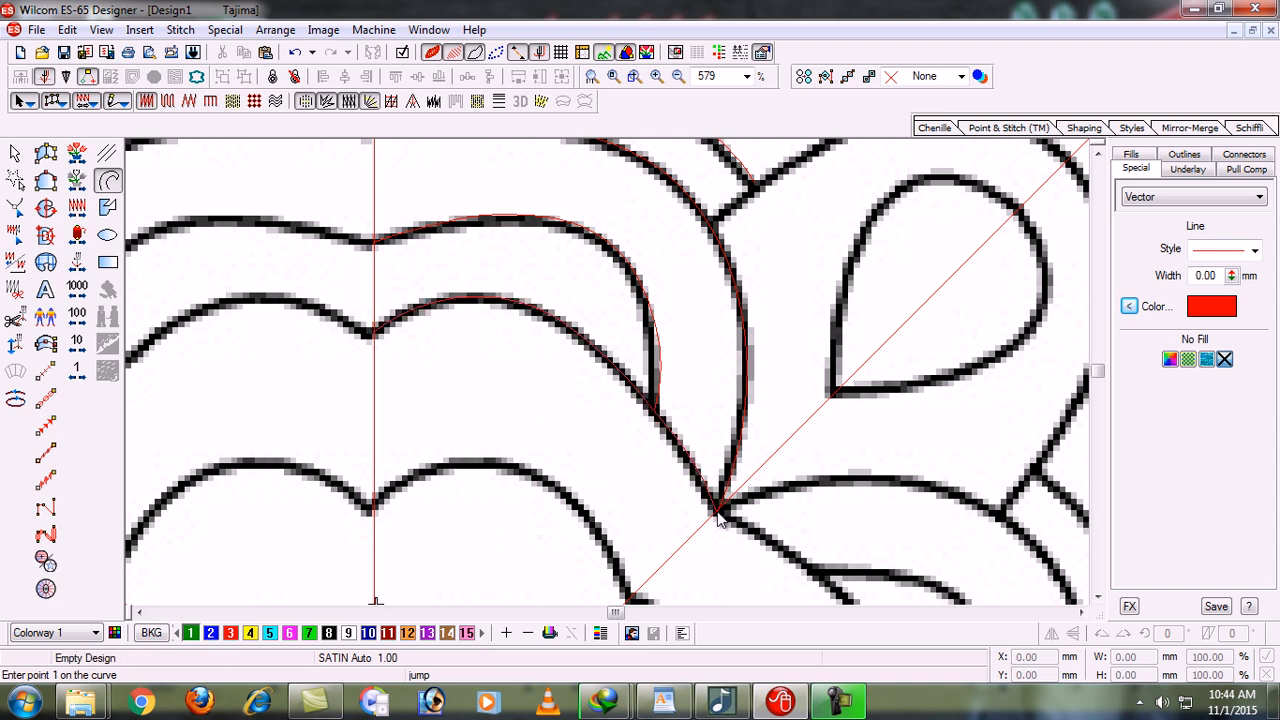
Step: Trace the inner scallop above the central flower as a red vector curve, from the notch on the vertical guide to the diagonal guide
{"action": "key", "text": "shift+z"}
{"action": "key", "text": "b"}
{"action": "left_click_drag", "start_coordinate": [465, 393], "coordinate": [634, 492]}
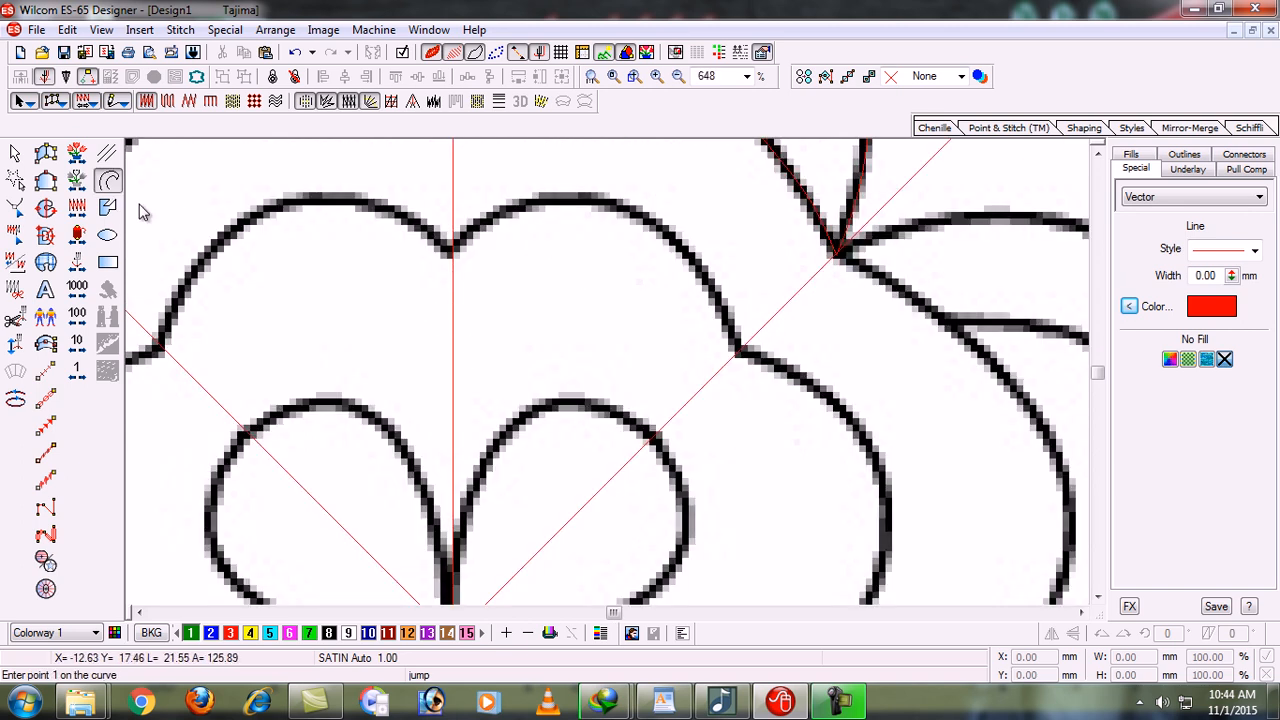
{"action": "left_click", "coordinate": [451, 253]}
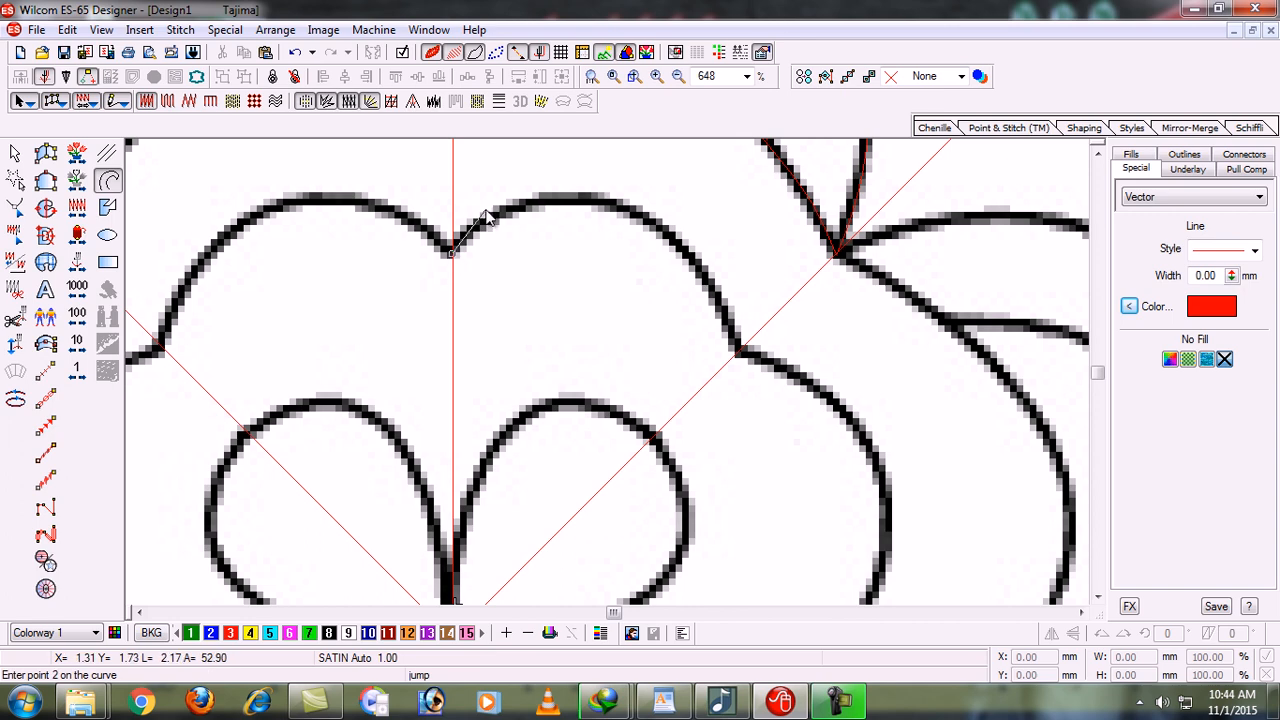
{"action": "left_click", "coordinate": [578, 201]}
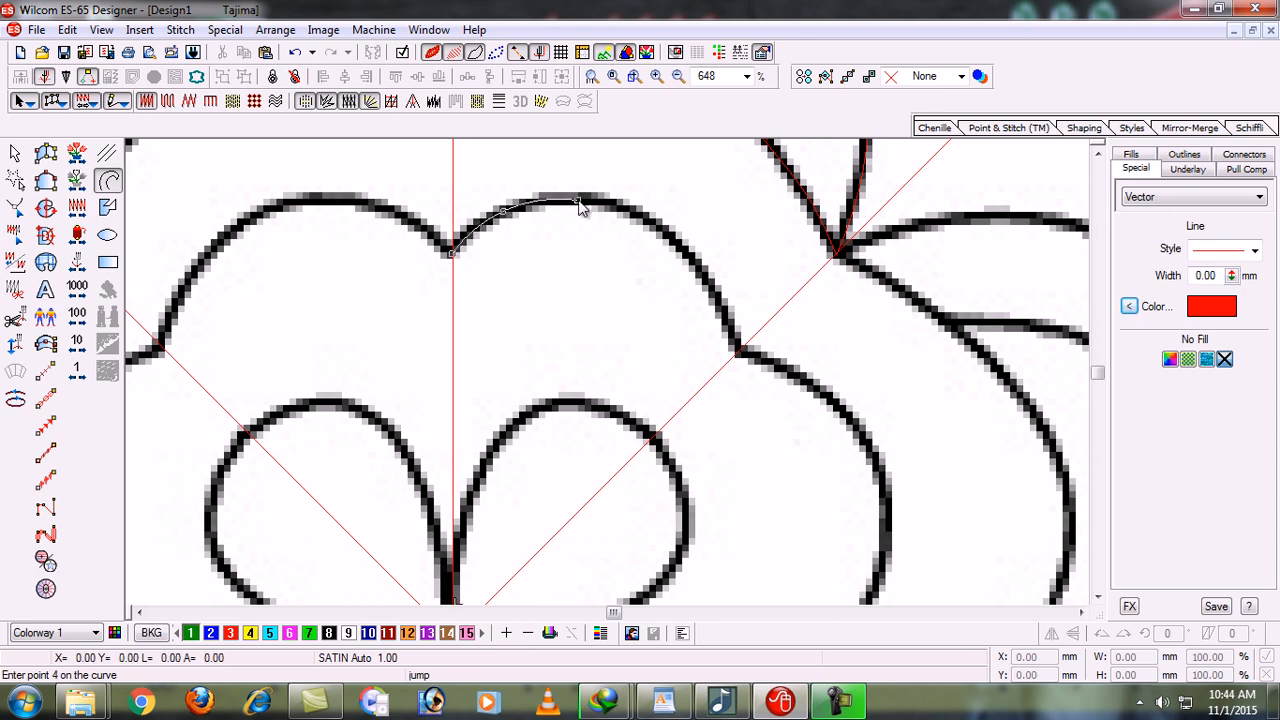
{"action": "left_click", "coordinate": [655, 220]}
{"action": "left_click", "coordinate": [700, 271]}
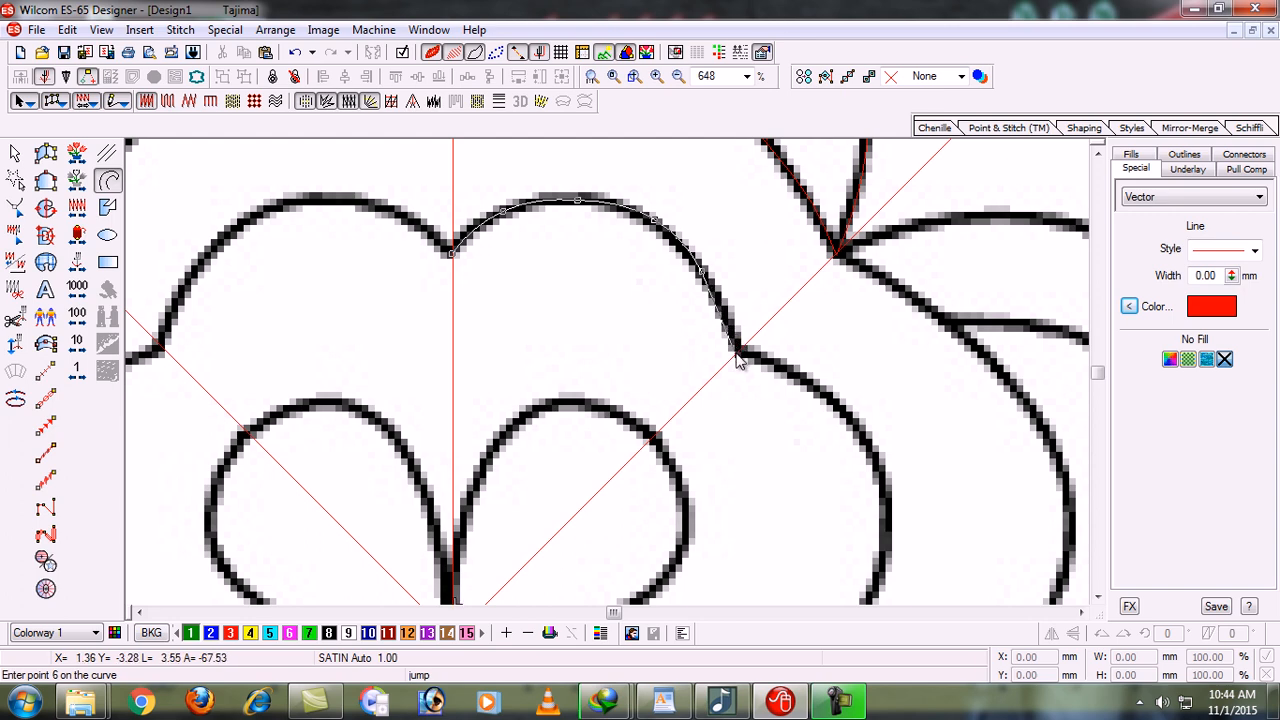
{"action": "left_click", "coordinate": [737, 354]}
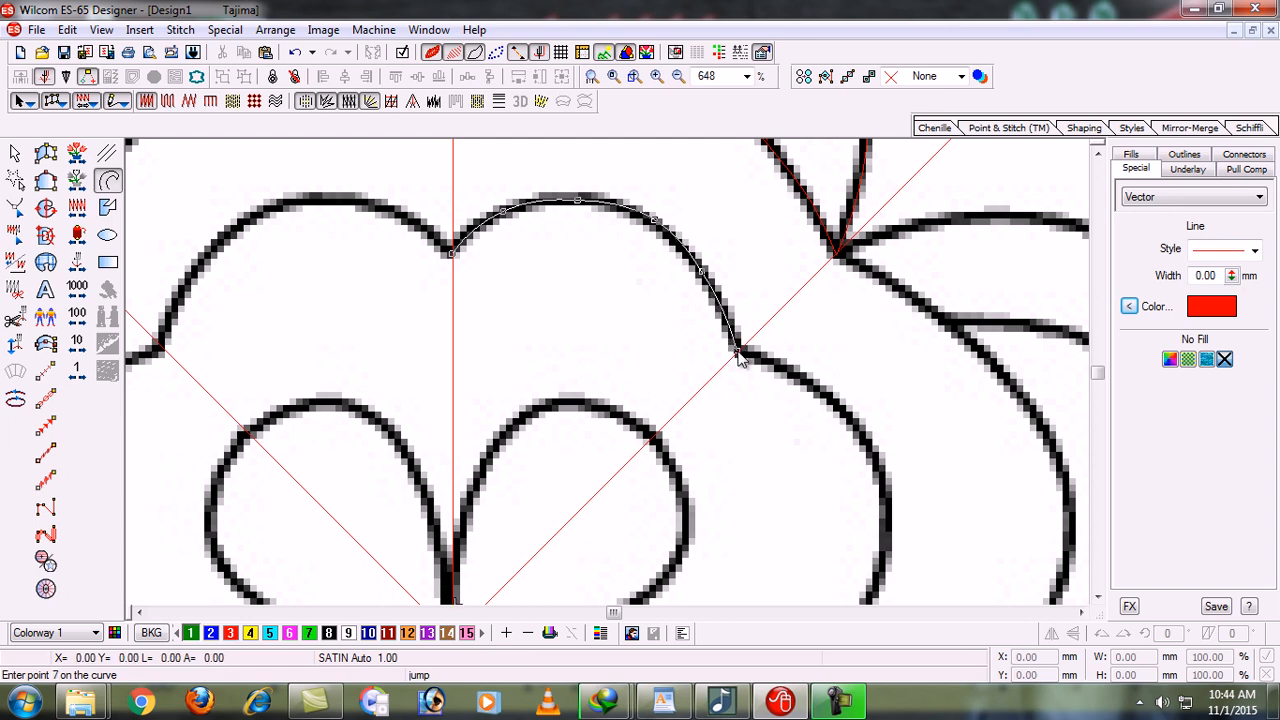
{"action": "key", "text": "Return"}
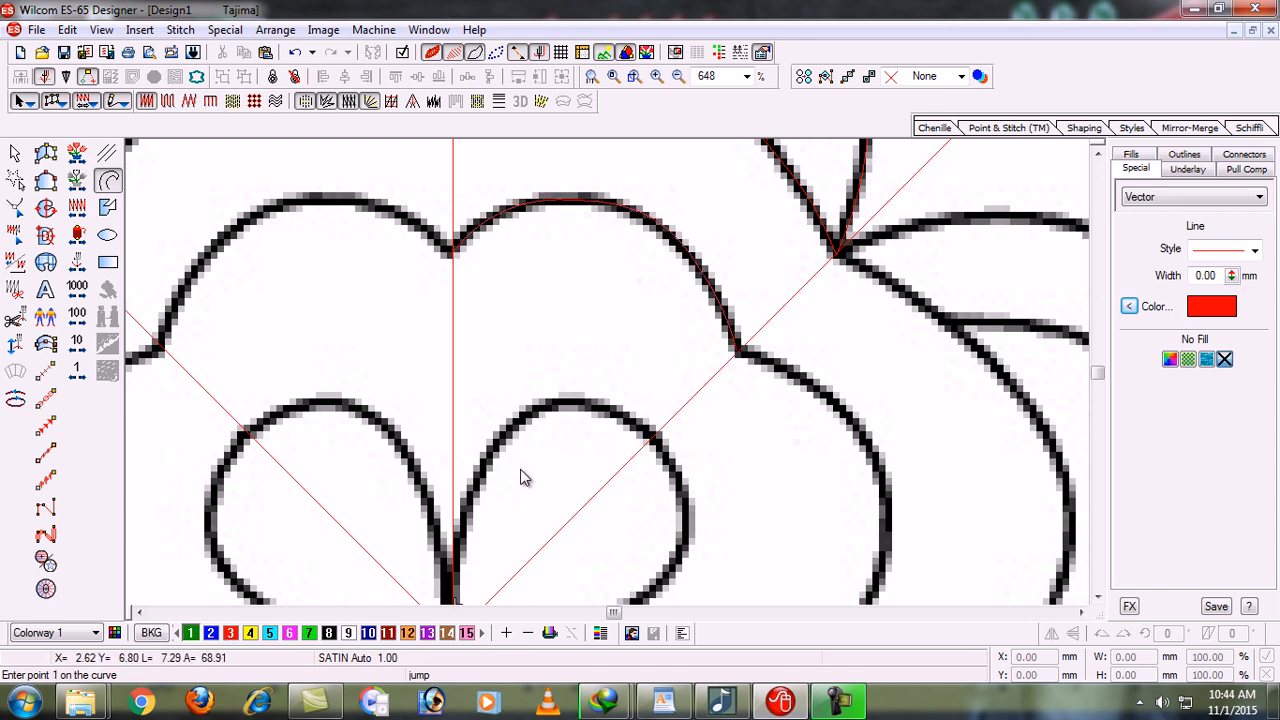
Step: Trace the left half of the central flower's upper-right petal as a red vector curve, from the diagonal guide to the flower's center
{"action": "key", "text": "shift+z"}
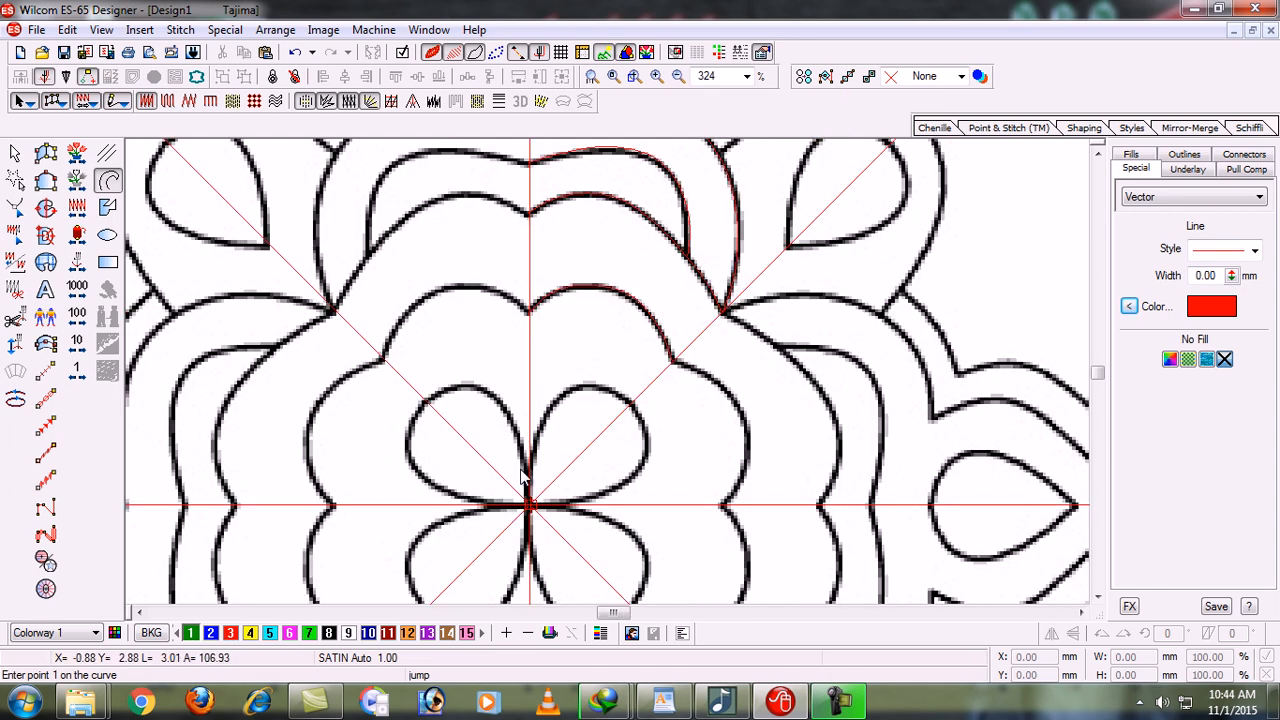
{"action": "key", "text": "b"}
{"action": "left_click_drag", "start_coordinate": [487, 362], "coordinate": [408, 290]}
{"action": "key", "text": "Escape"}
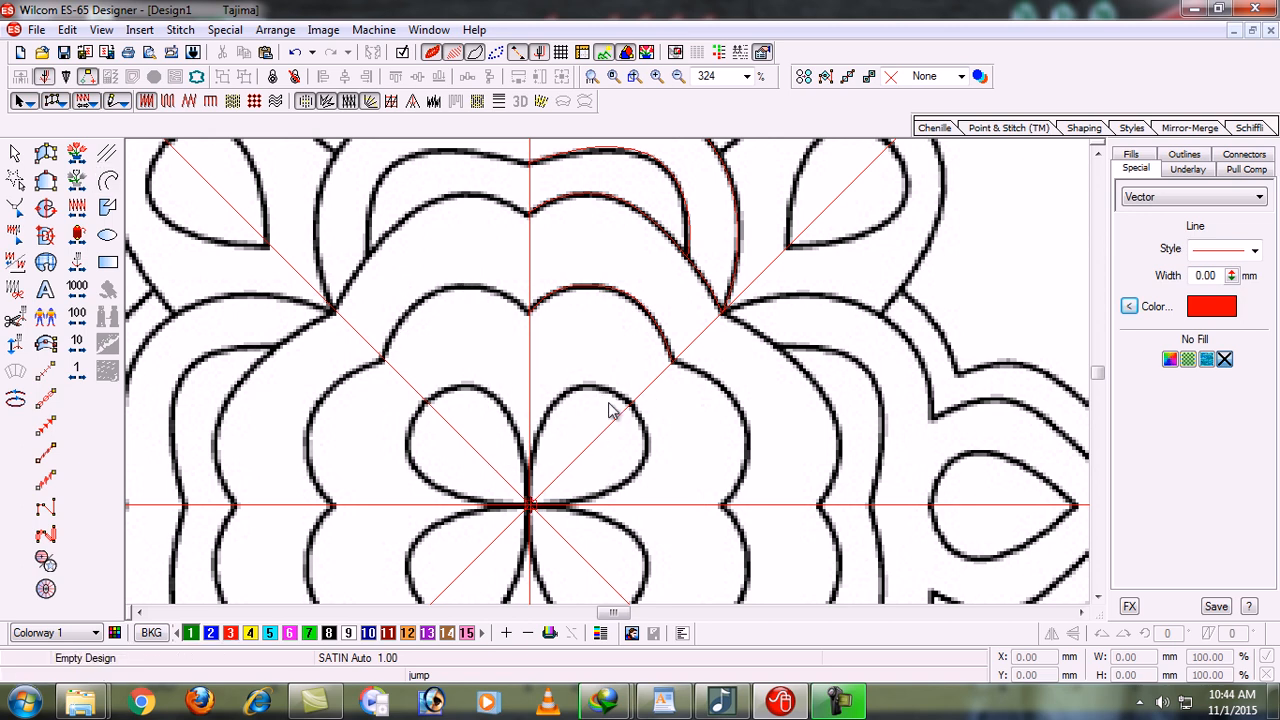
{"action": "key", "text": "shift+z"}
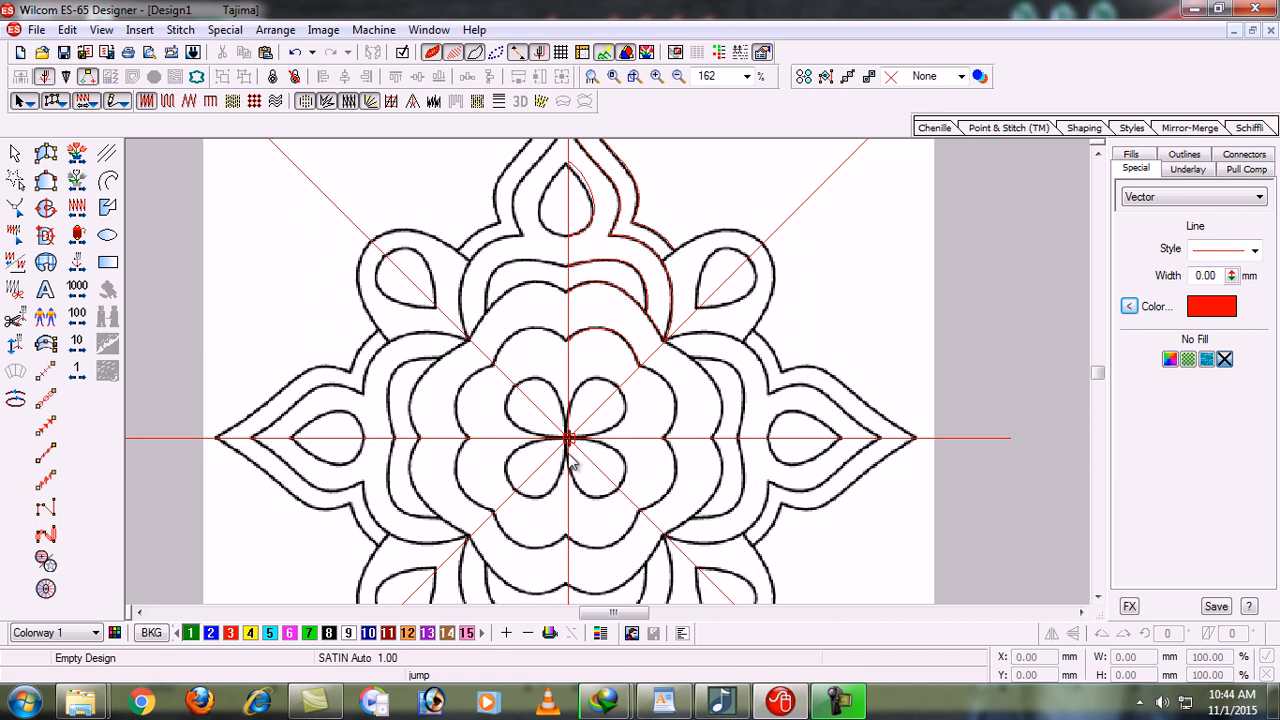
{"action": "key", "text": "b"}
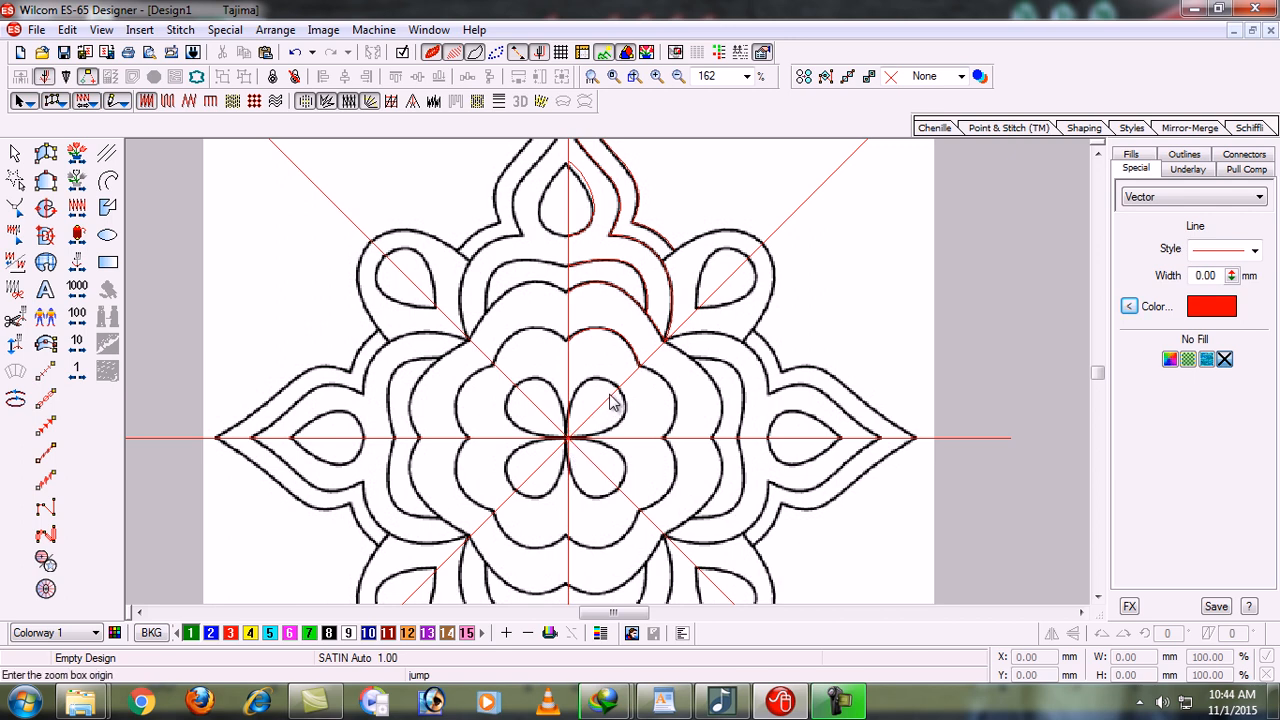
{"action": "left_click_drag", "start_coordinate": [466, 343], "coordinate": [672, 543]}
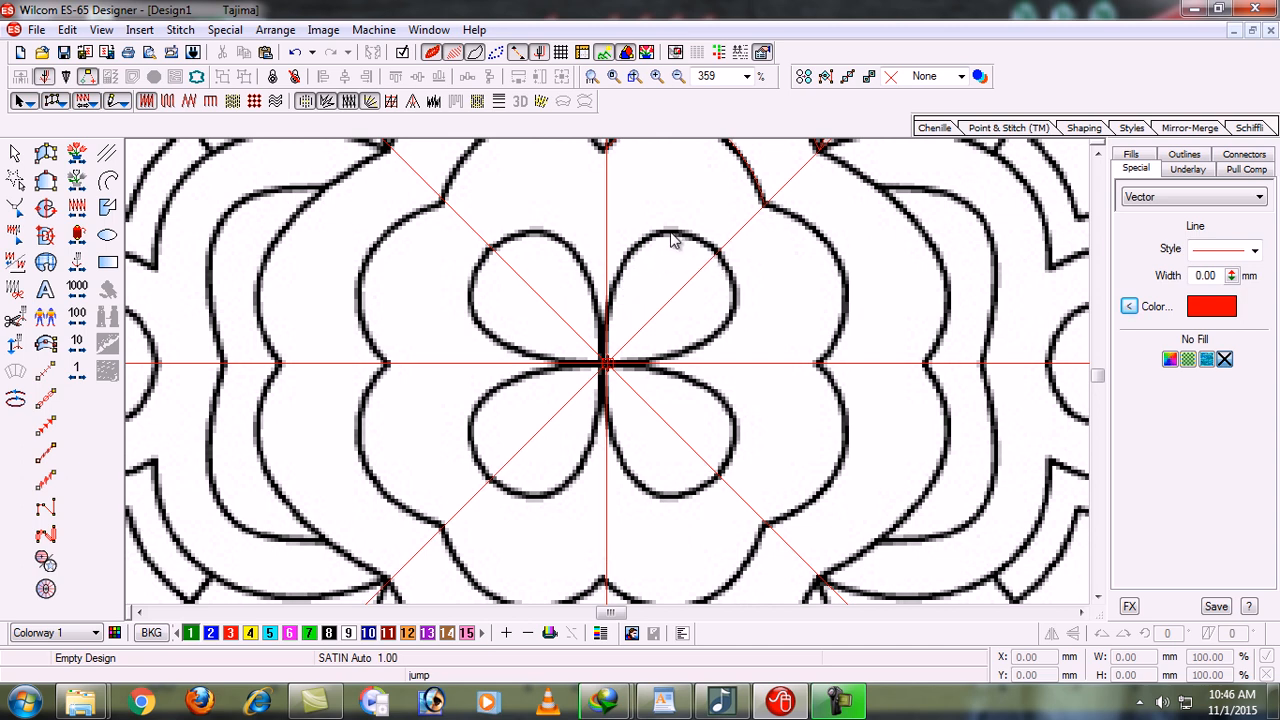
{"action": "key", "text": "b"}
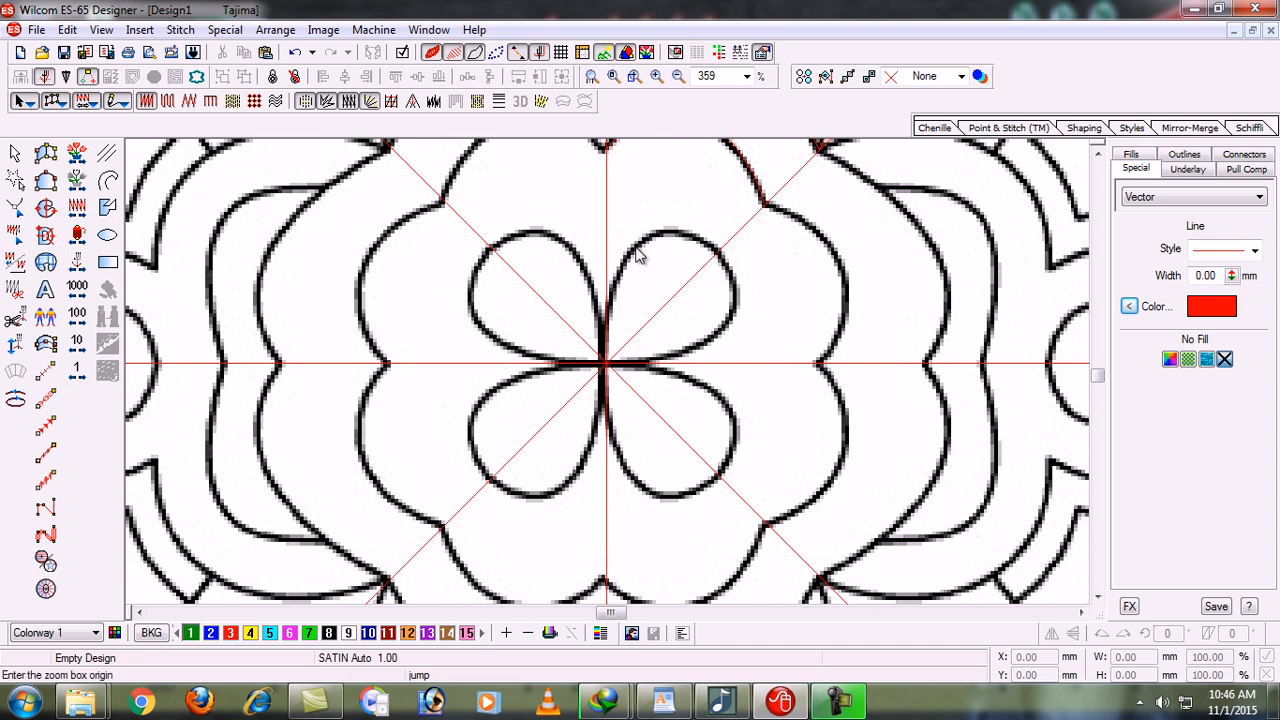
{"action": "left_click_drag", "start_coordinate": [528, 190], "coordinate": [787, 430]}
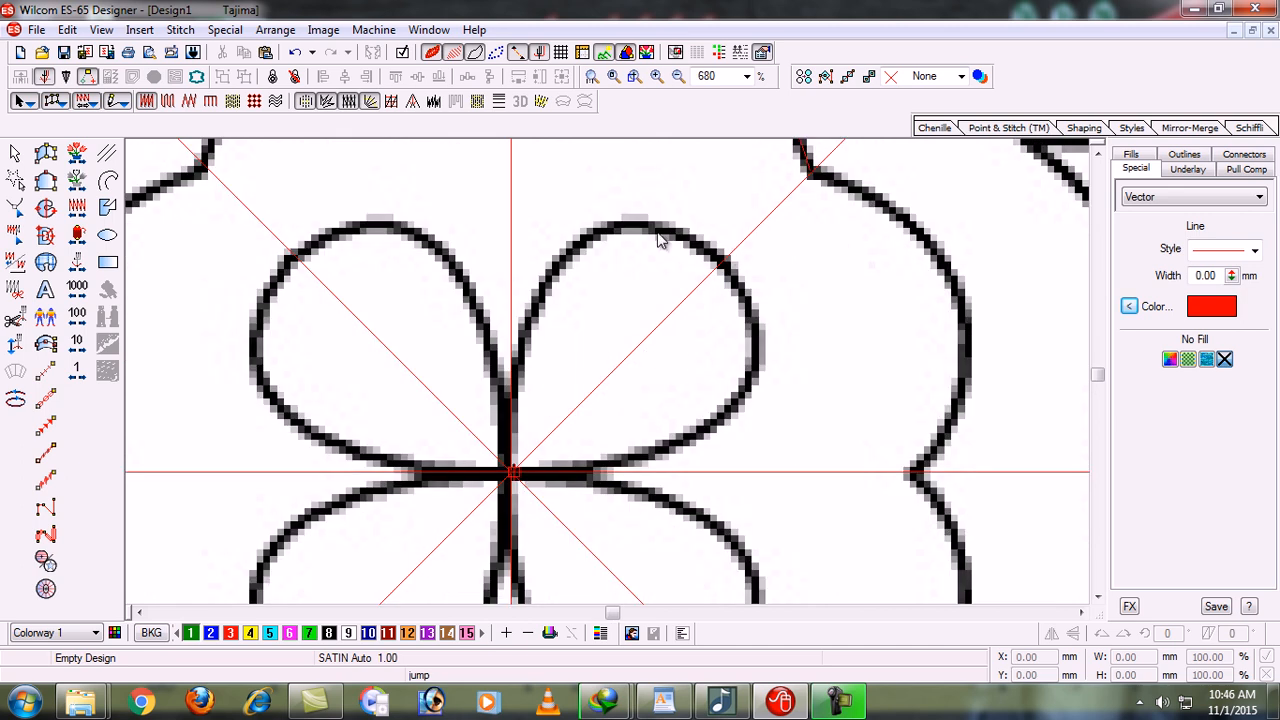
{"action": "left_click", "coordinate": [107, 180]}
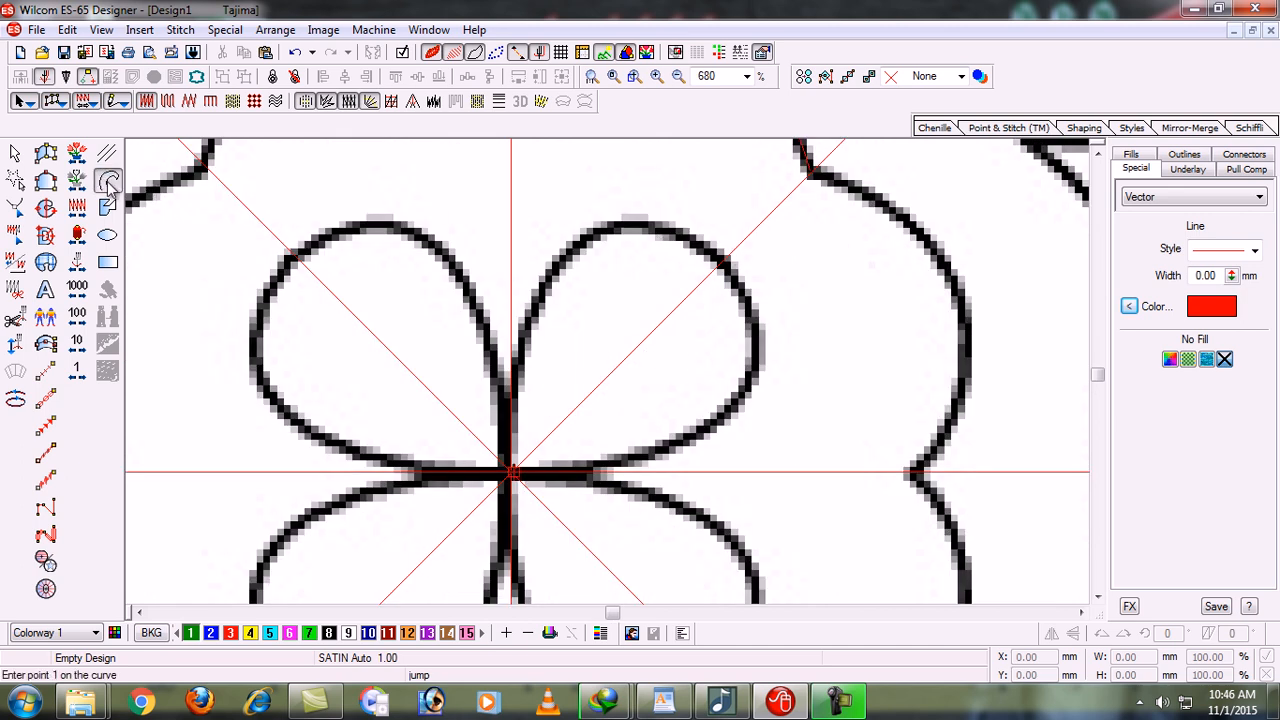
{"action": "left_click", "coordinate": [729, 258]}
{"action": "left_click", "coordinate": [676, 228]}
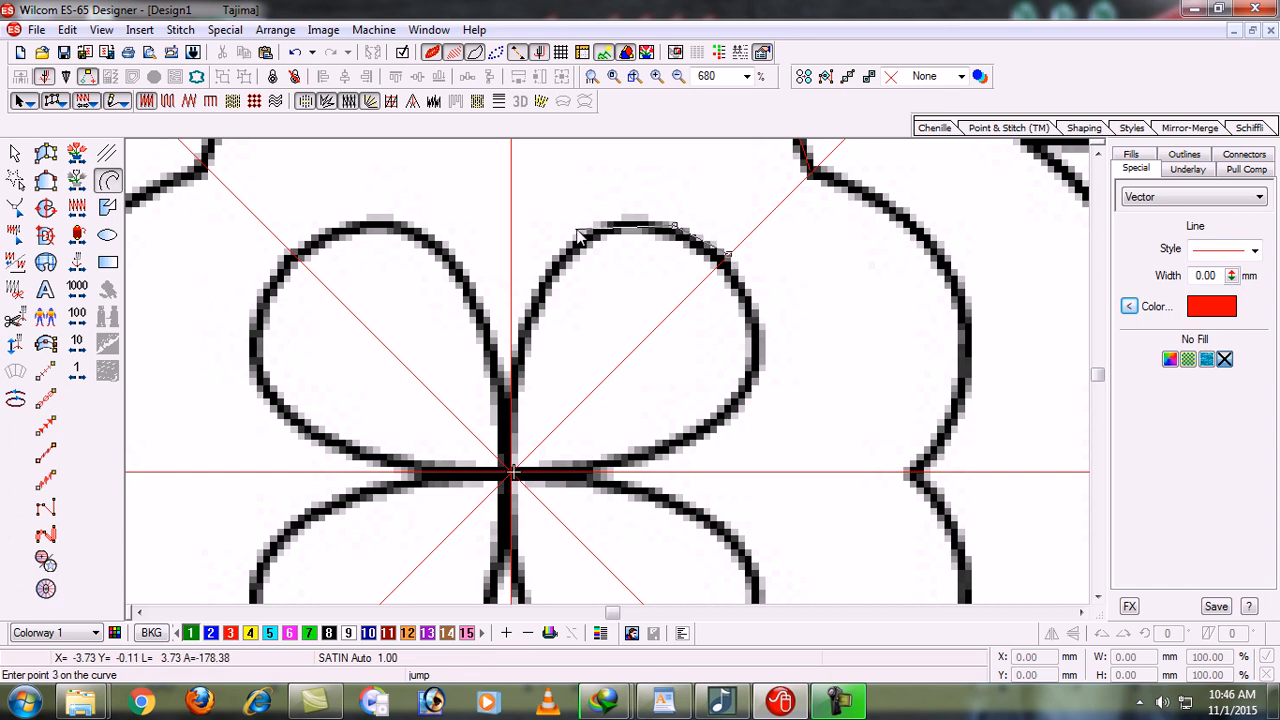
{"action": "left_click", "coordinate": [594, 239]}
{"action": "left_click", "coordinate": [531, 337]}
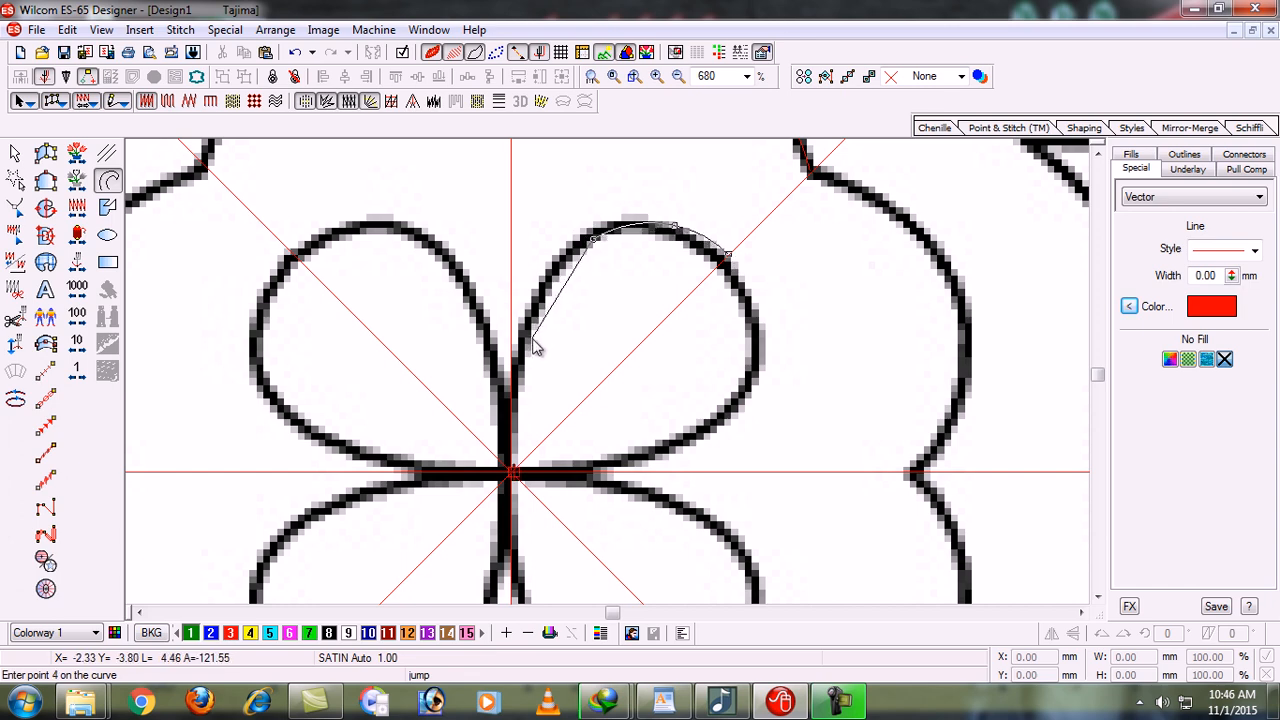
{"action": "left_click", "coordinate": [513, 430]}
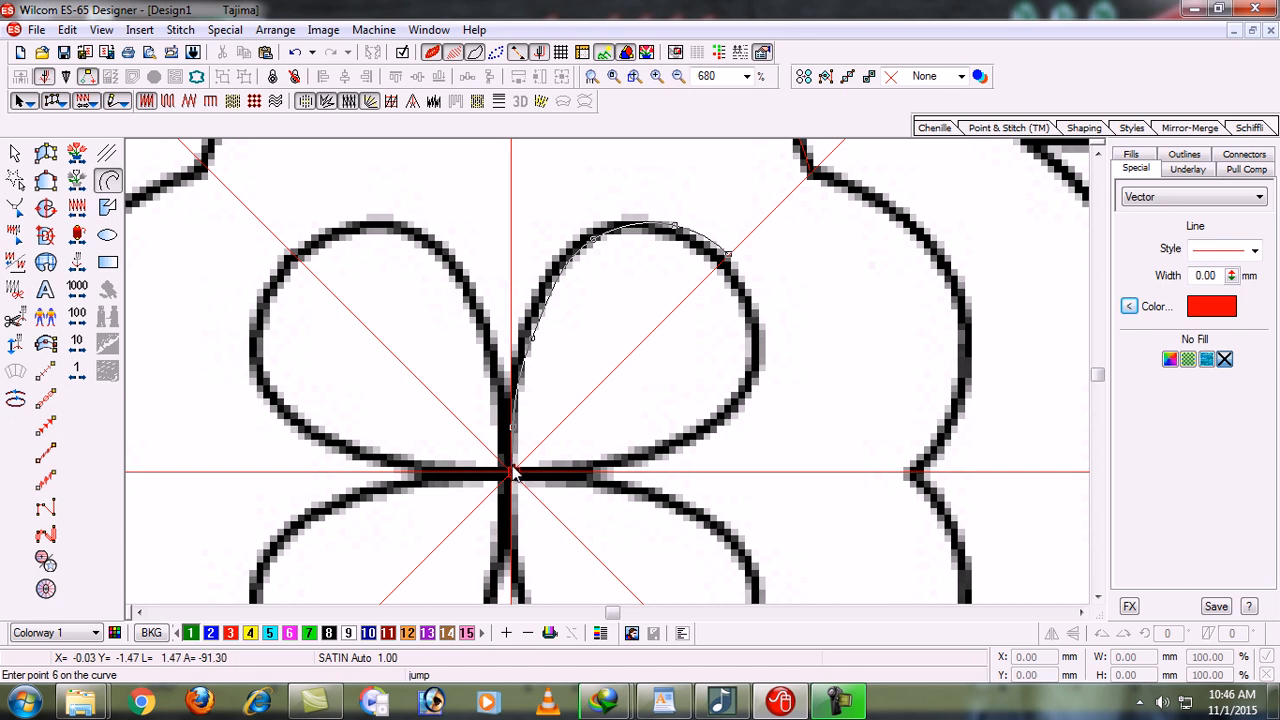
{"action": "left_click", "coordinate": [511, 468]}
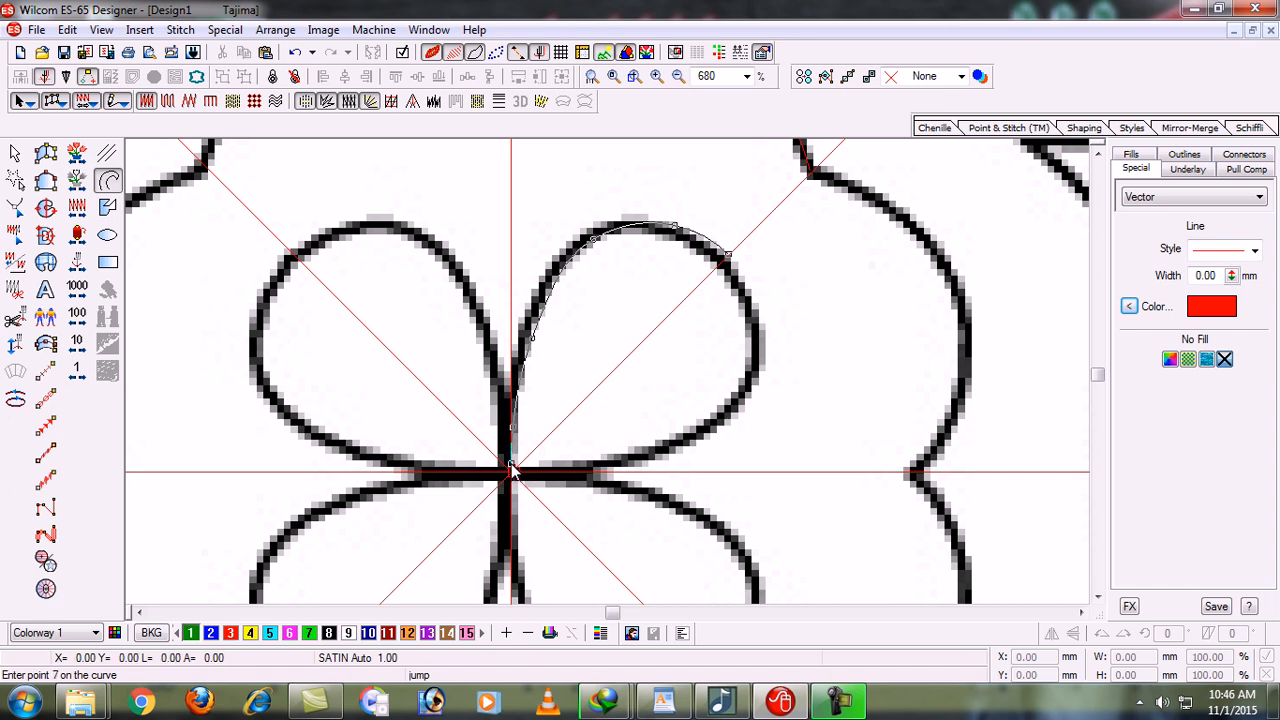
{"action": "key", "text": "Return"}
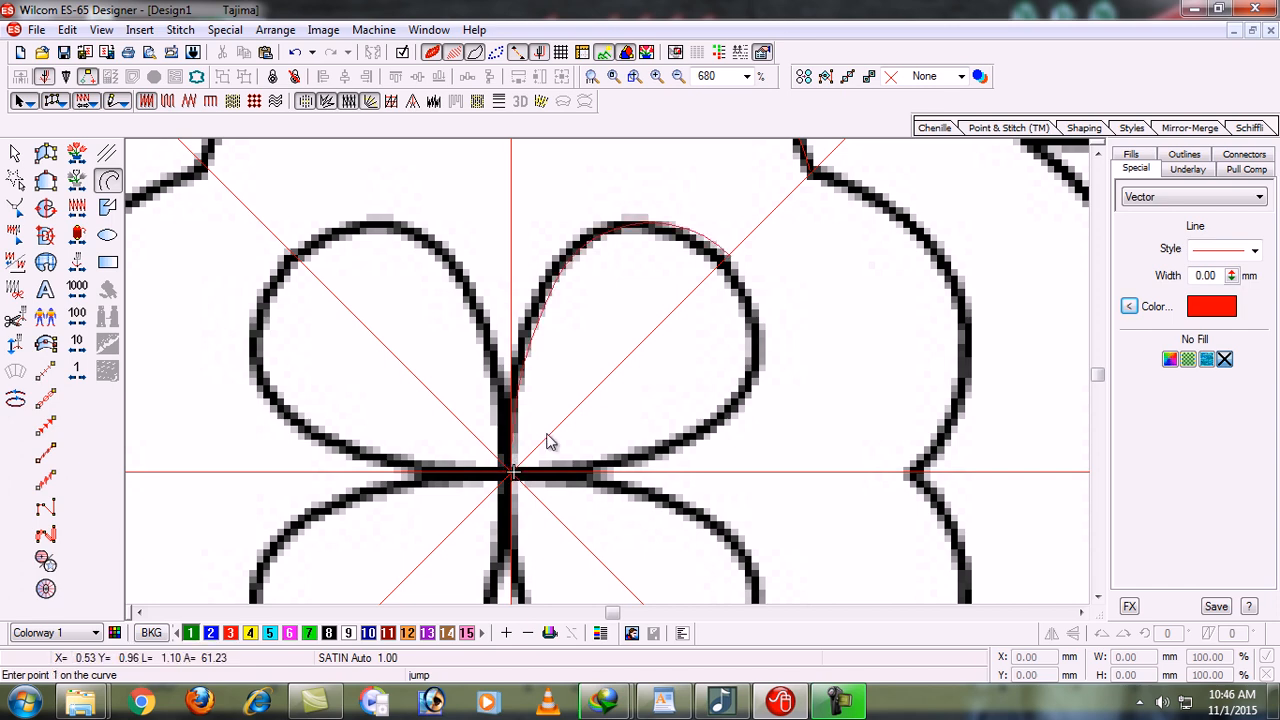
Step: Check the central petal curve and its control points with the background drawing hidden, and show the drawing again
{"action": "key", "text": "shift+b"}
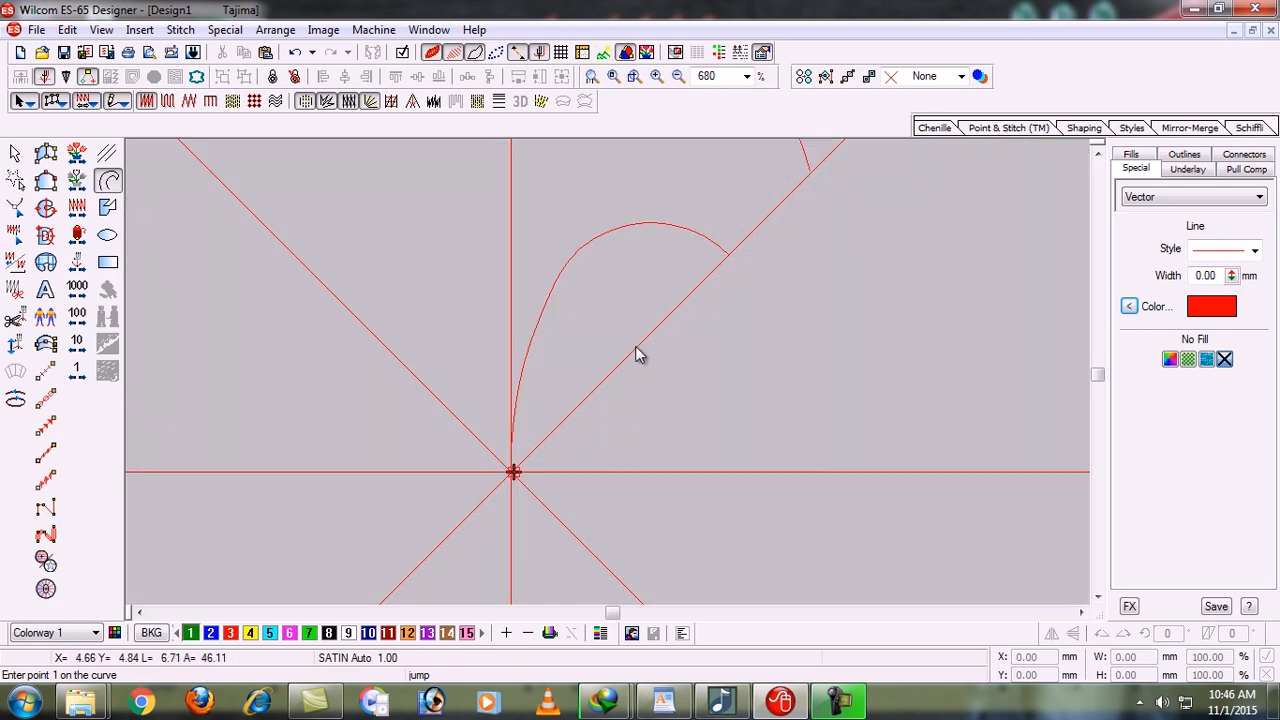
{"action": "left_click", "coordinate": [14, 154]}
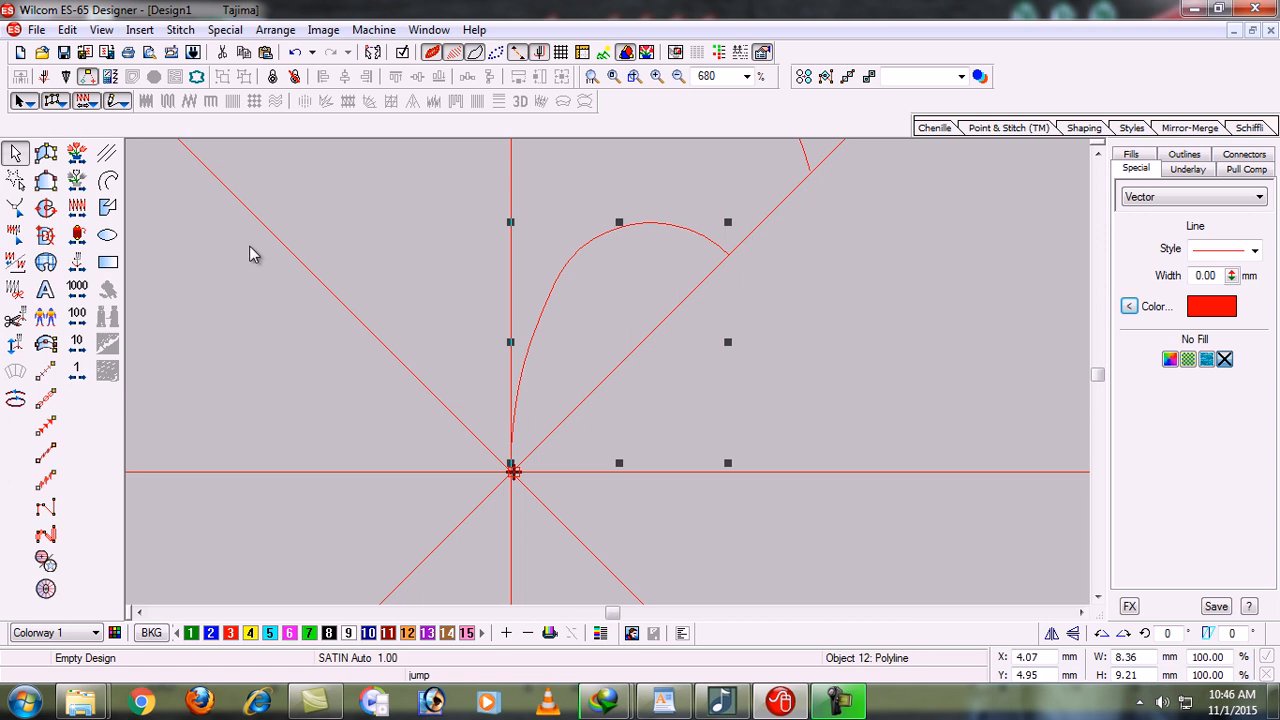
{"action": "key", "text": "h"}
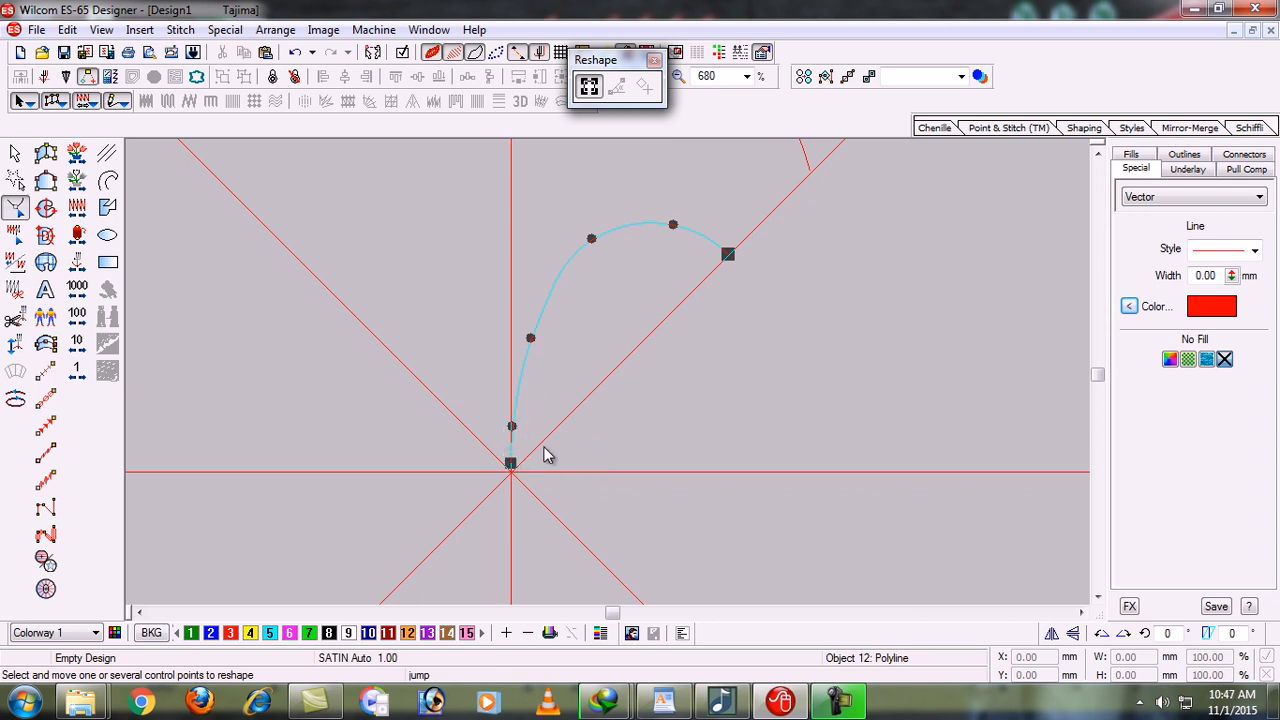
{"action": "key", "text": "Escape"}
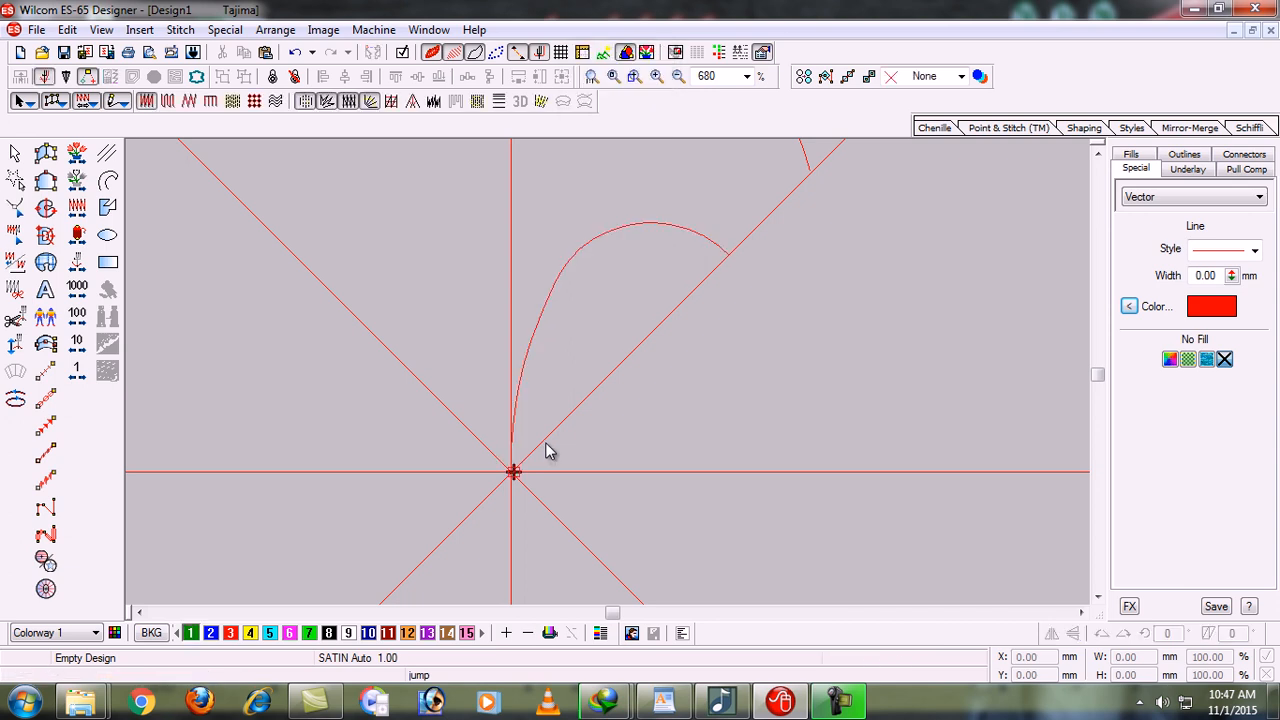
{"action": "key", "text": "d"}
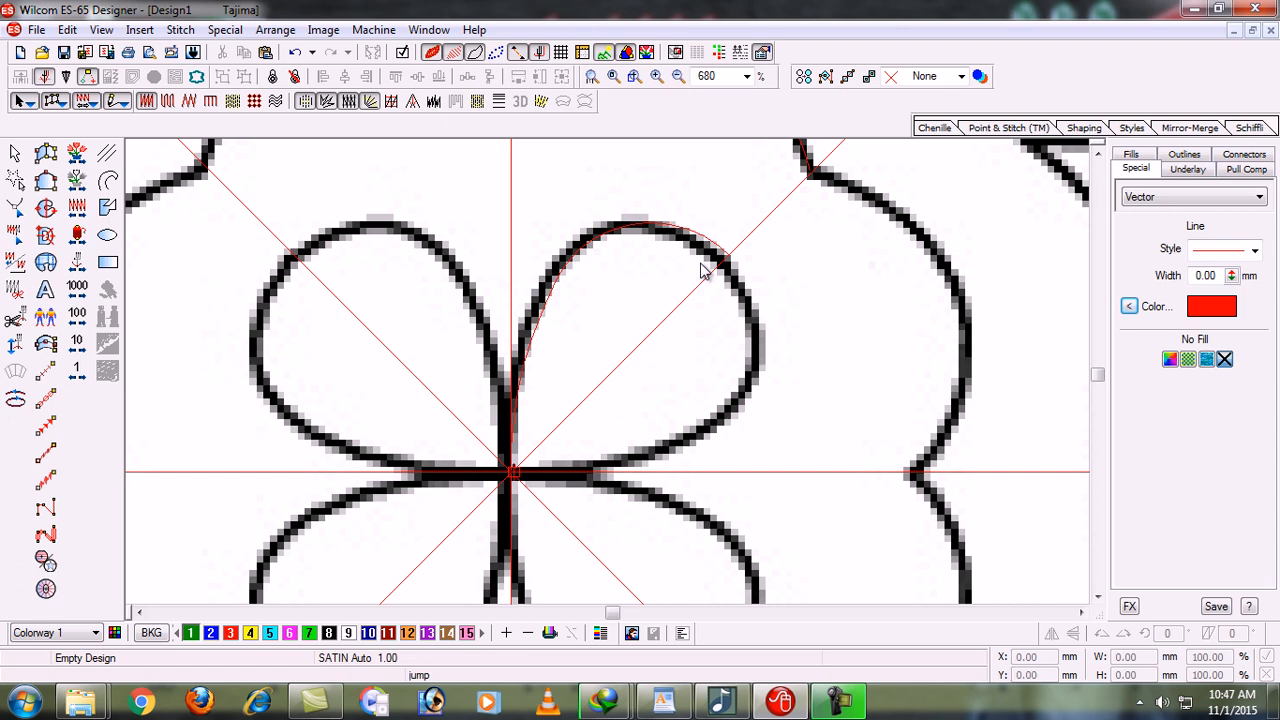
Step: Trace the upper half of the upper-right diagonal petal's outer outline as a red vector curve, from its junction with the arch to the diagonal guide
{"action": "key", "text": "shift+z"}
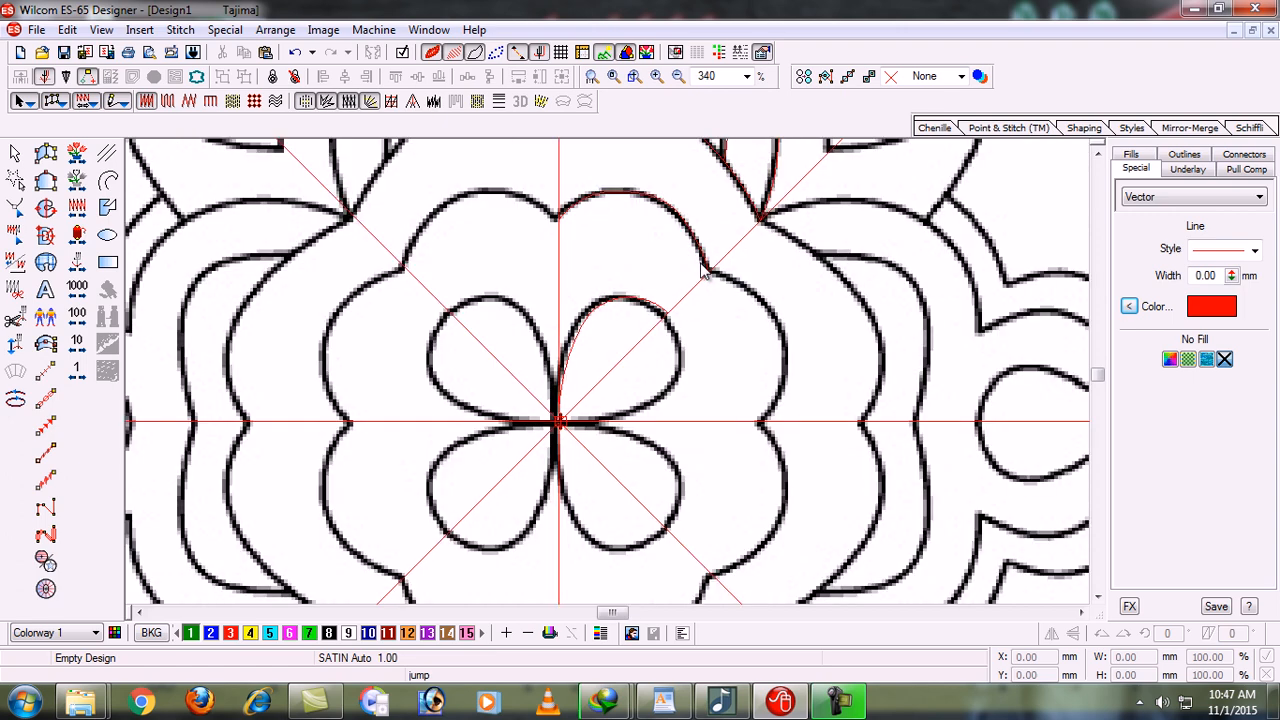
{"action": "key", "text": "shift+z"}
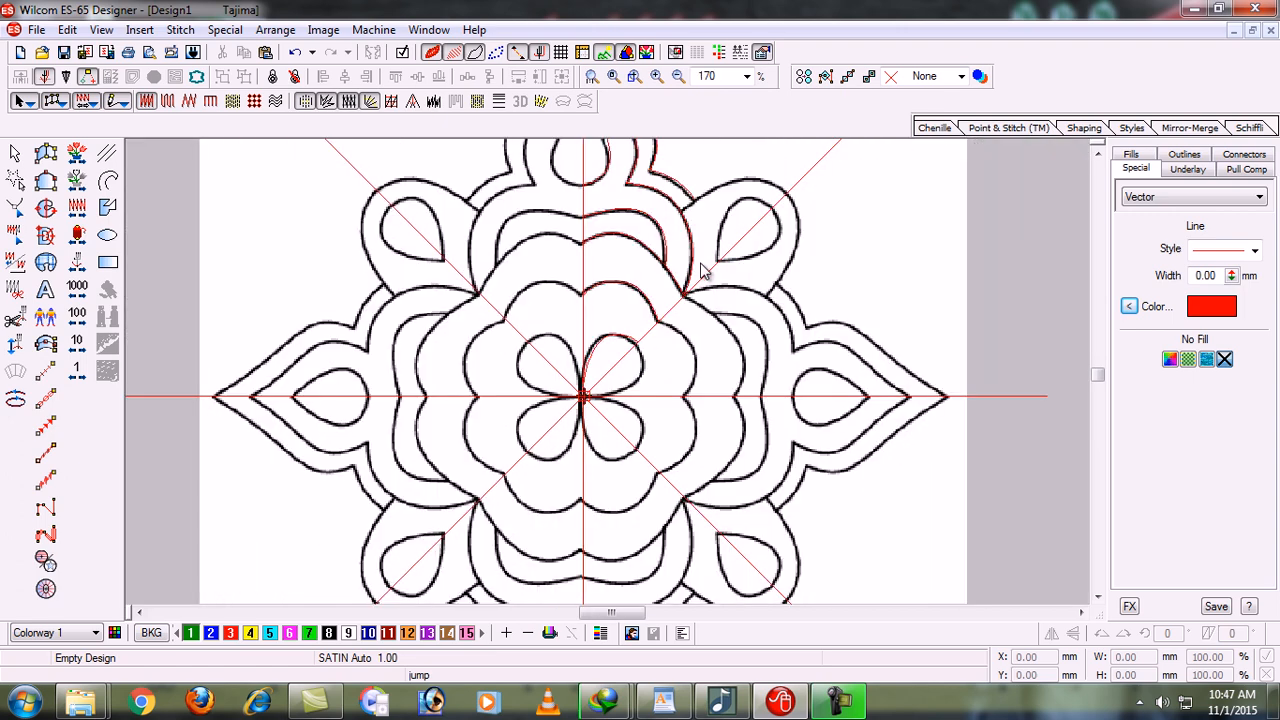
{"action": "key", "text": "shift+z"}
{"action": "key", "text": "z"}
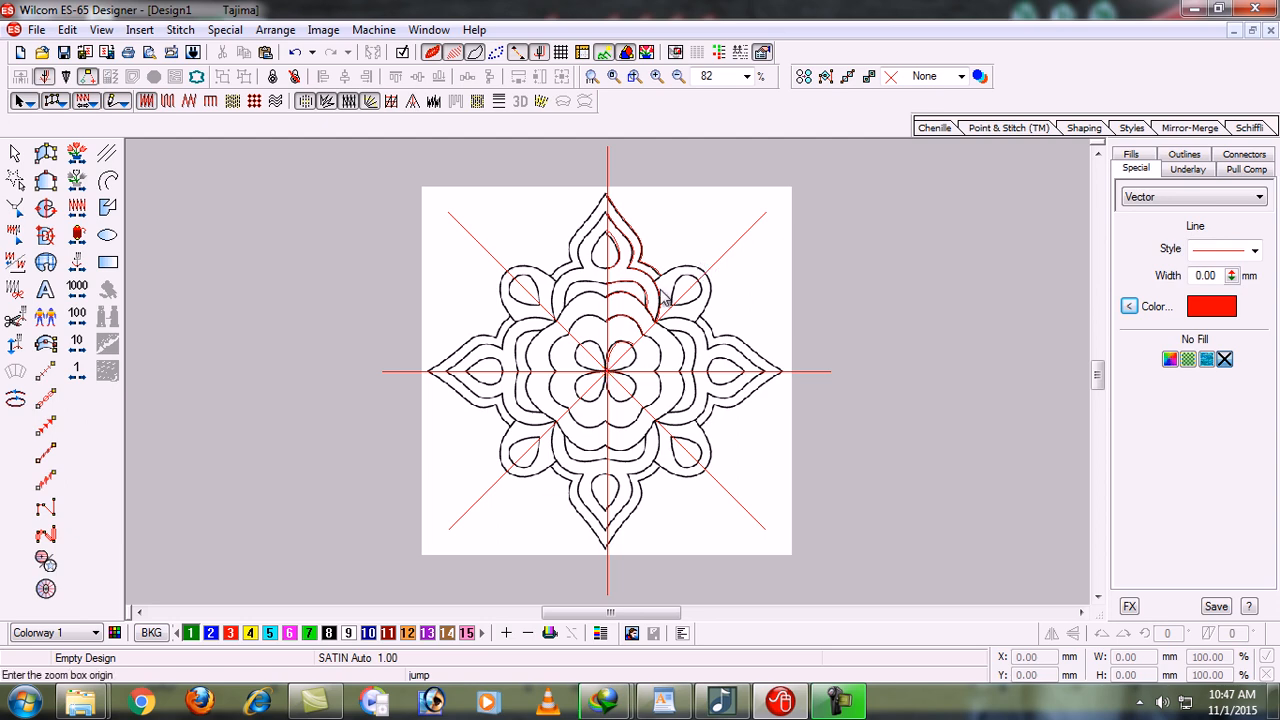
{"action": "left_click_drag", "start_coordinate": [606, 230], "coordinate": [730, 402]}
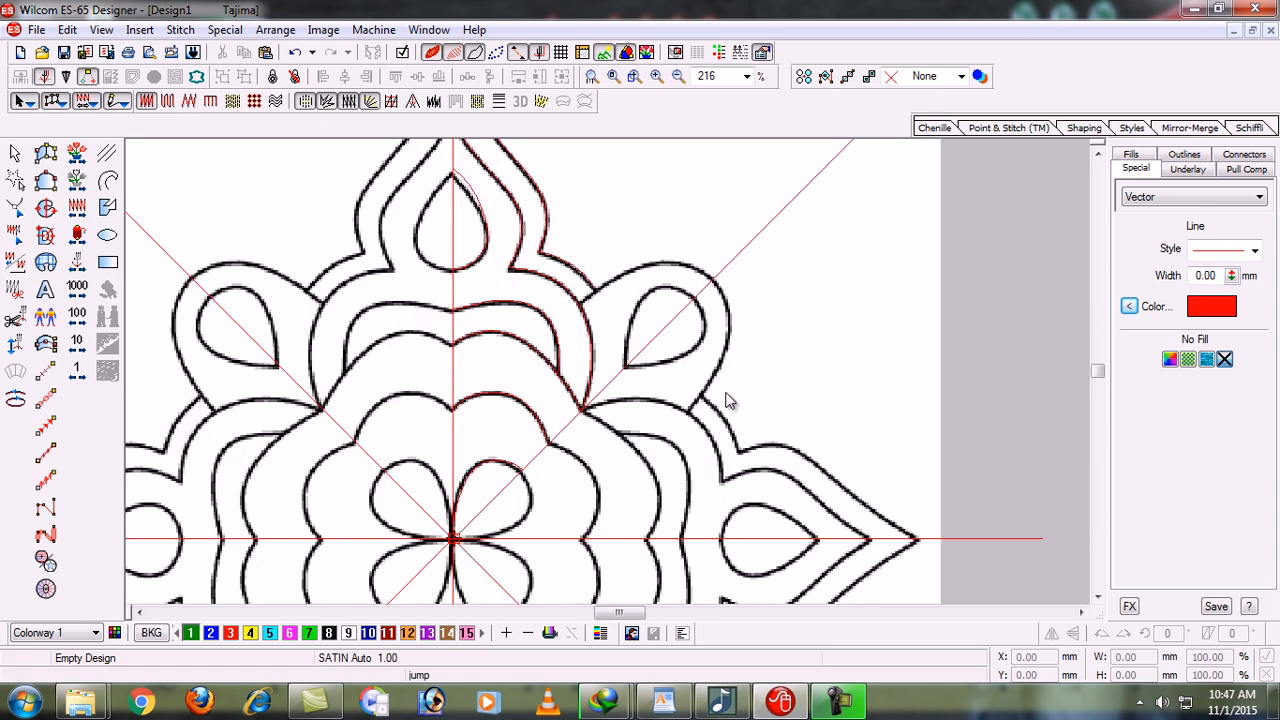
{"action": "key", "text": "b"}
{"action": "left_click_drag", "start_coordinate": [521, 238], "coordinate": [757, 443]}
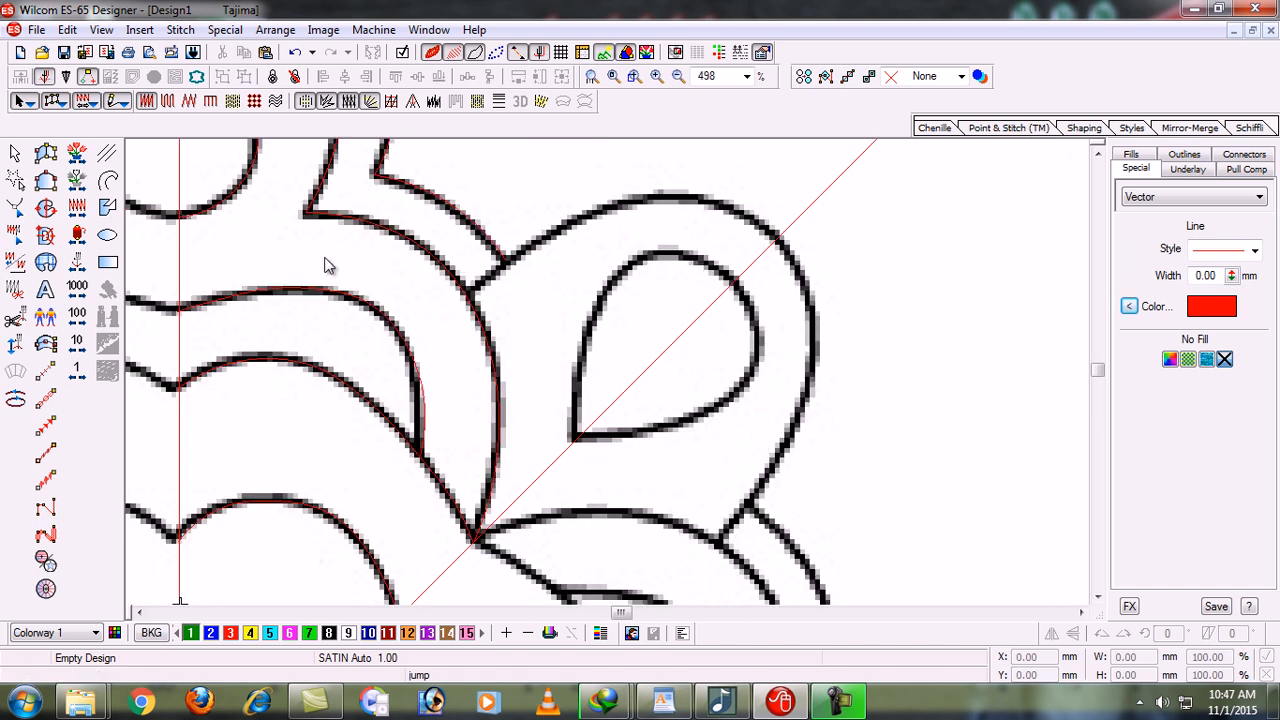
{"action": "left_click", "coordinate": [116, 186]}
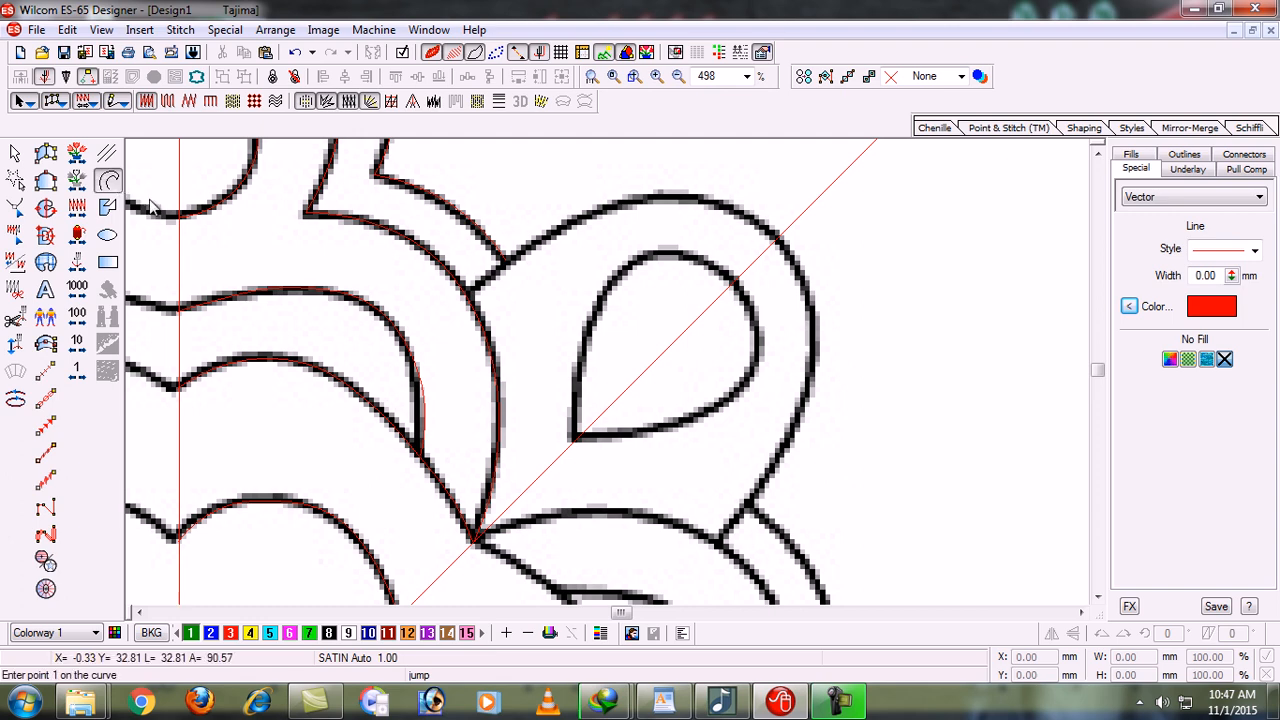
{"action": "left_click", "coordinate": [466, 302]}
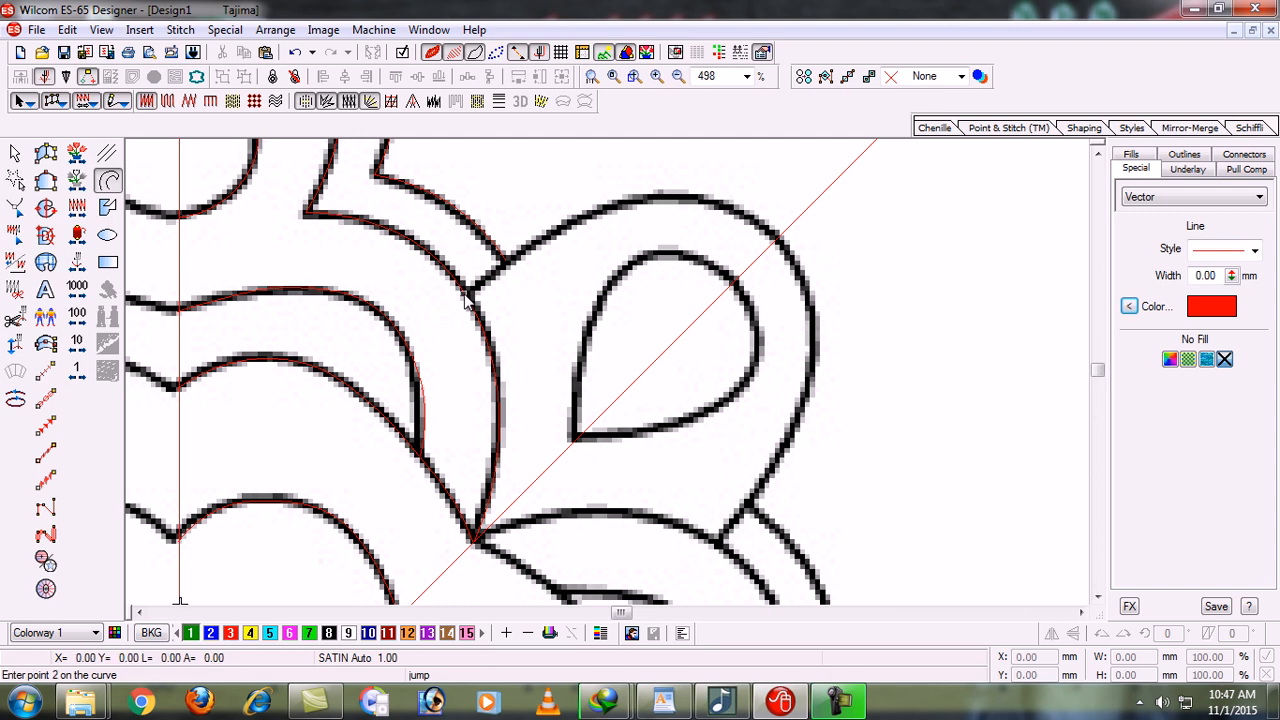
{"action": "left_click", "coordinate": [507, 261]}
{"action": "left_click", "coordinate": [599, 210]}
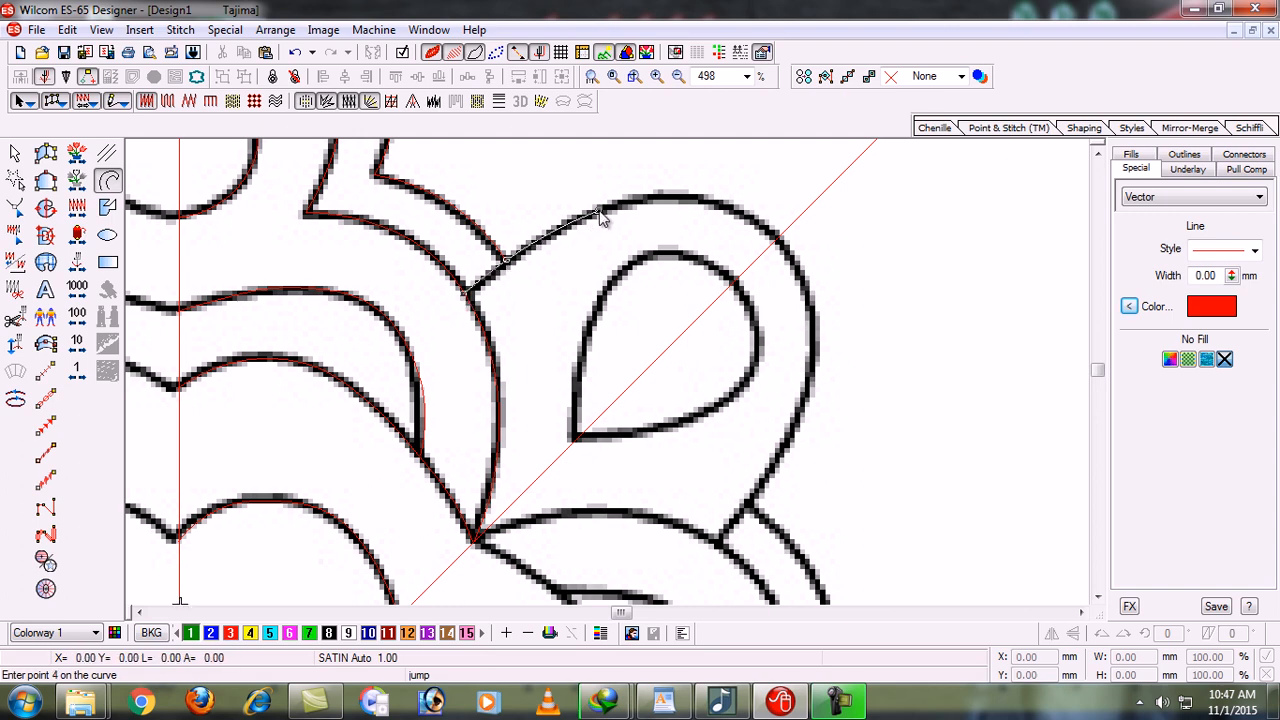
{"action": "left_click", "coordinate": [702, 199]}
{"action": "left_click", "coordinate": [753, 216]}
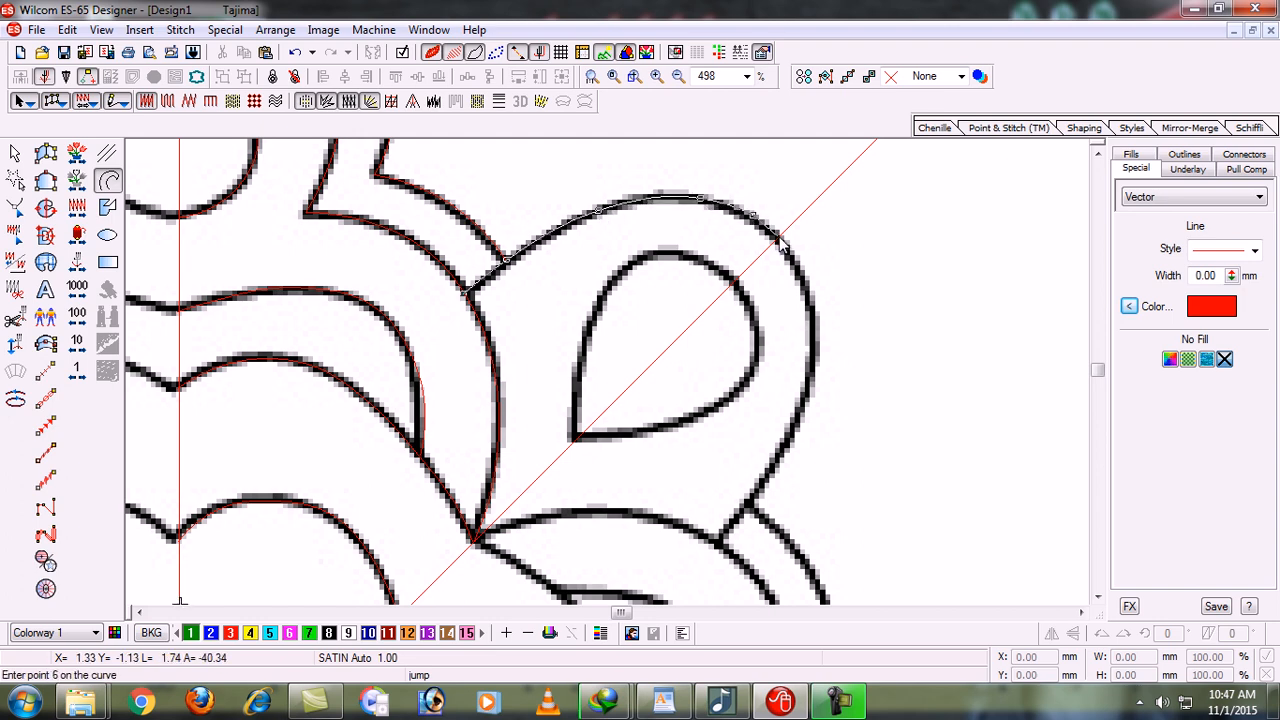
{"action": "left_click", "coordinate": [781, 243]}
{"action": "key", "text": "Return"}
{"action": "key", "text": "d"}
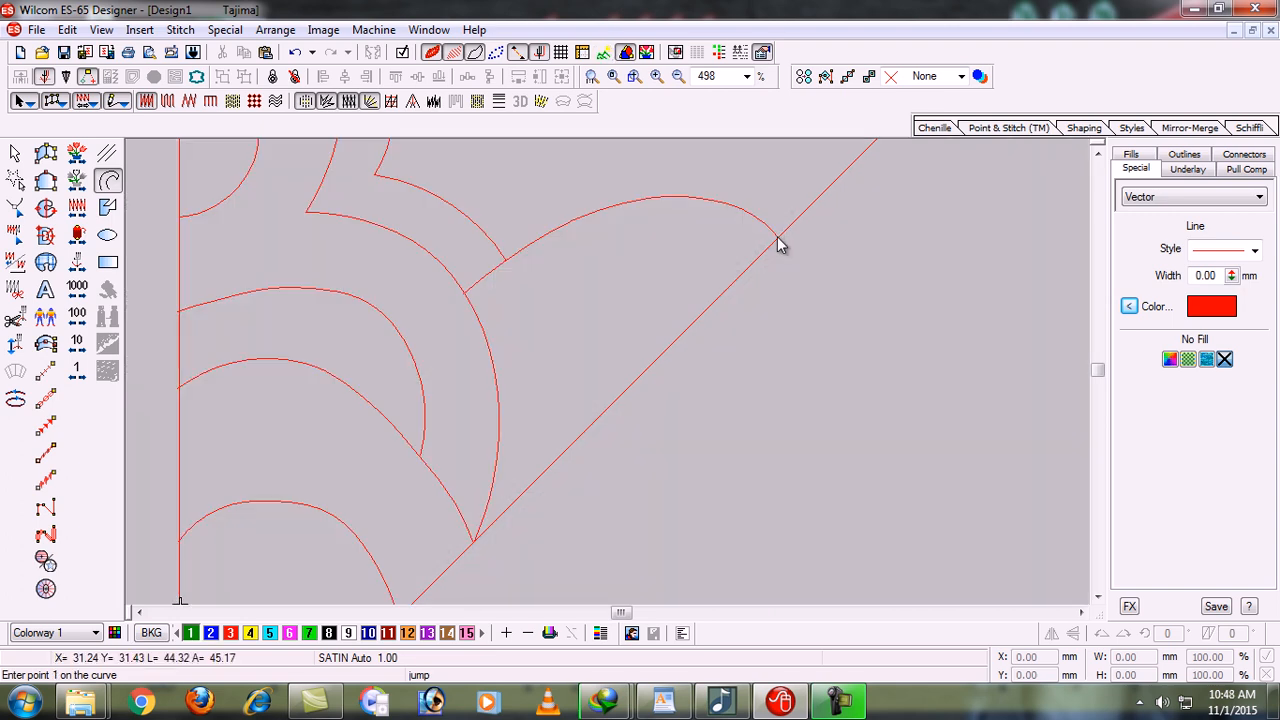
{"action": "key", "text": "d"}
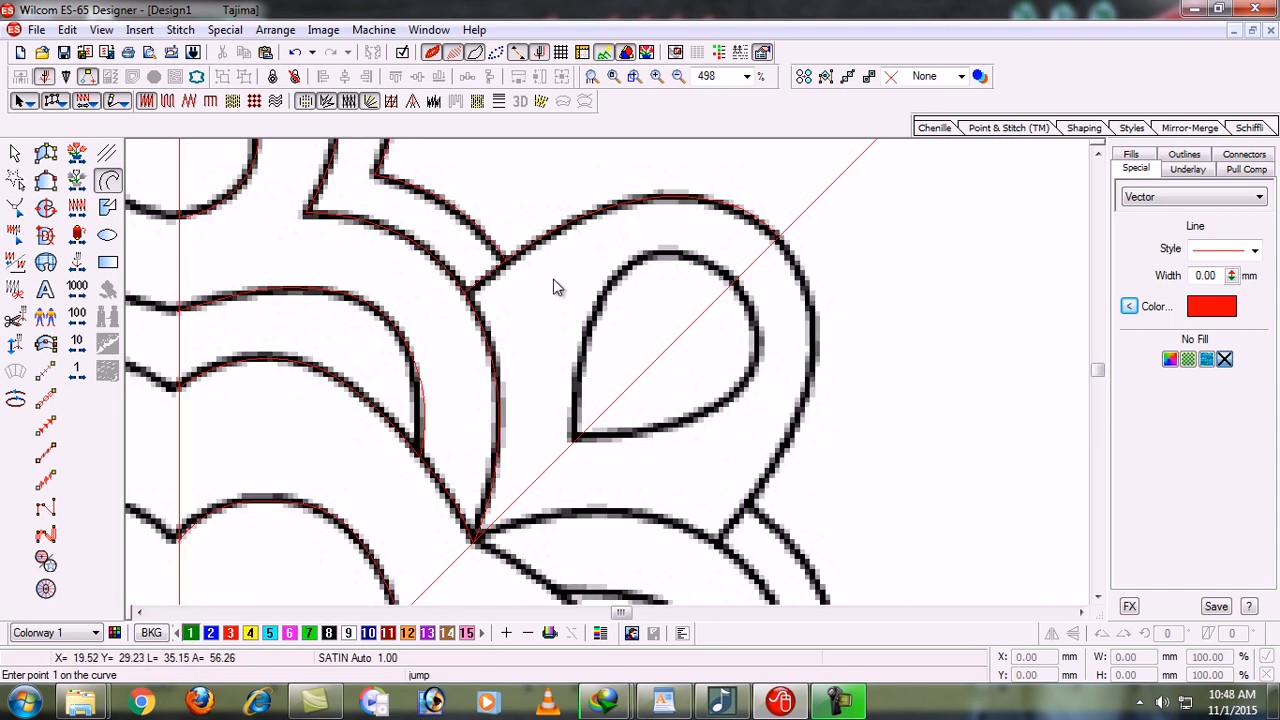
Step: Trace the upper half of the diagonal petal's inner teardrop as a red vector curve from the diagonal guide to its tip, and hide the background drawing
{"action": "key", "text": "b"}
{"action": "left_click_drag", "start_coordinate": [345, 175], "coordinate": [779, 471]}
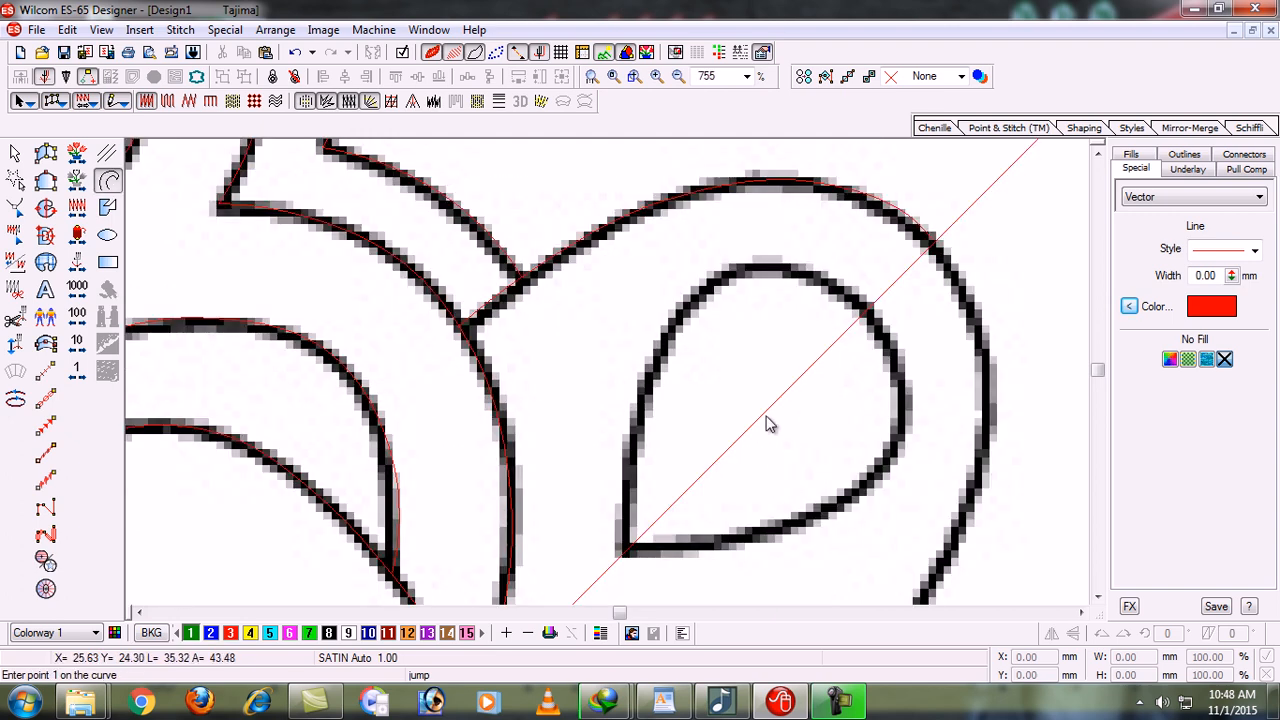
{"action": "left_click", "coordinate": [867, 309]}
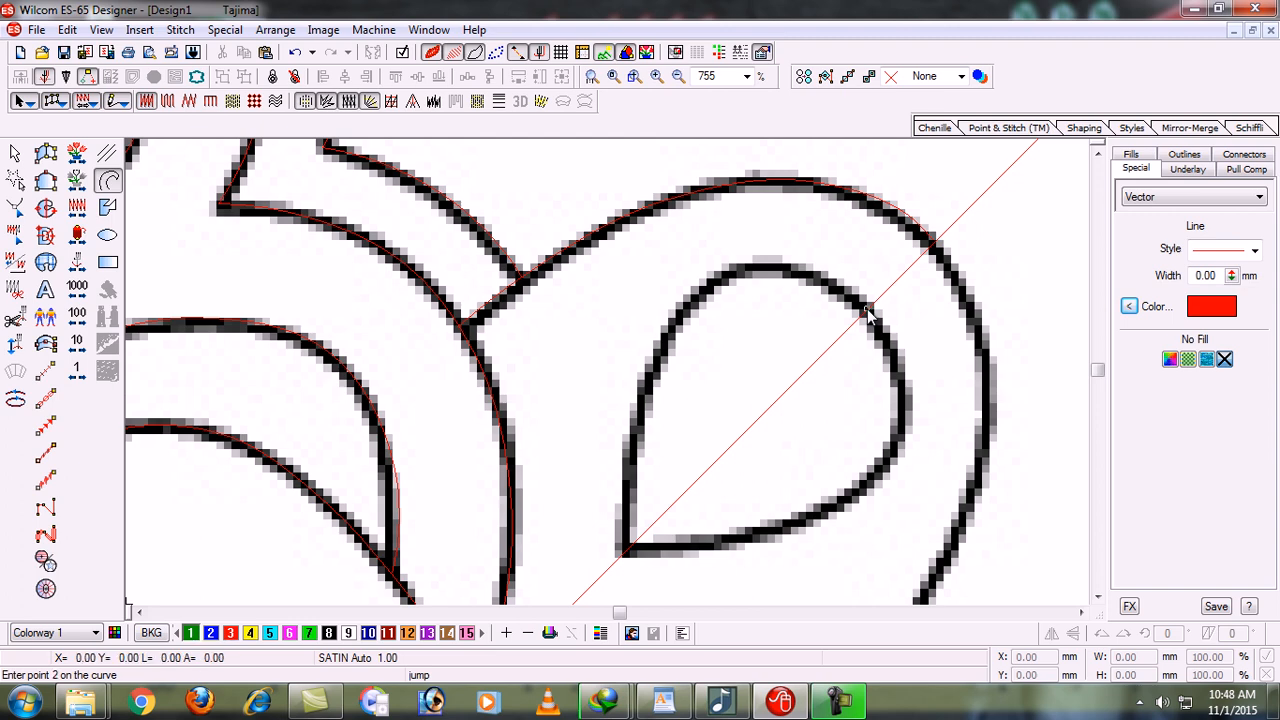
{"action": "left_click", "coordinate": [790, 274]}
{"action": "left_click", "coordinate": [703, 295]}
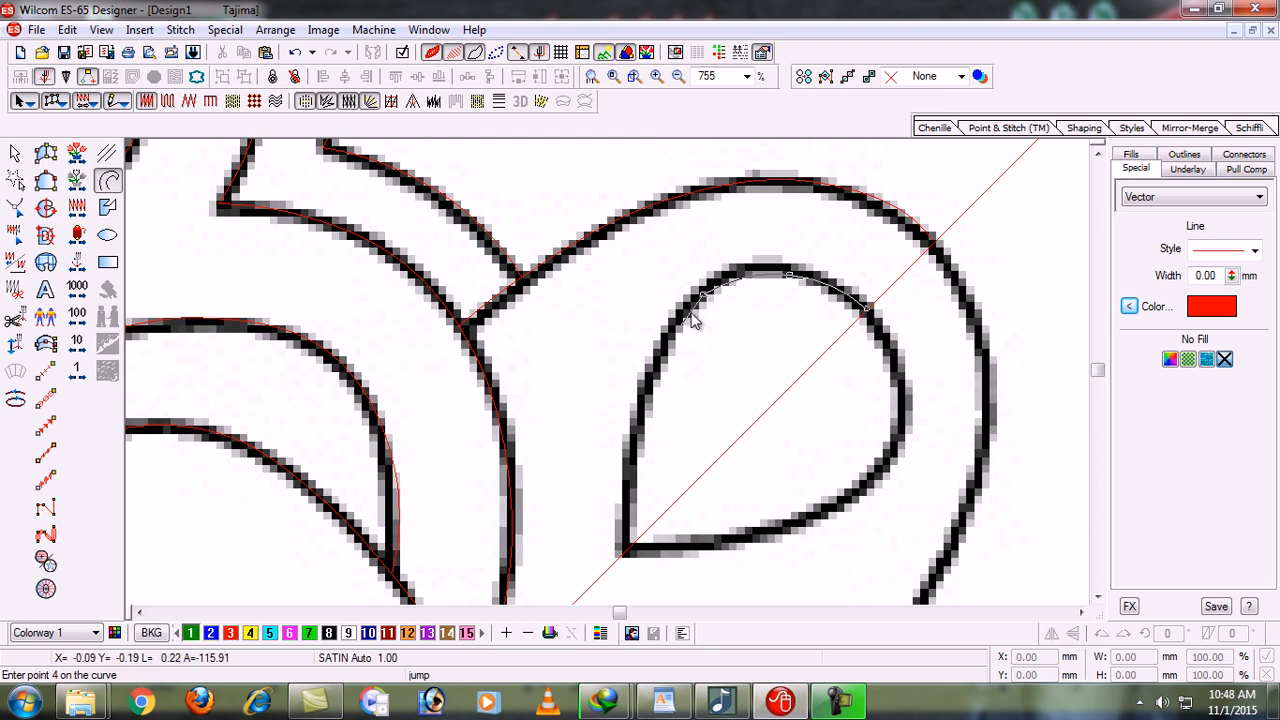
{"action": "left_click", "coordinate": [642, 404]}
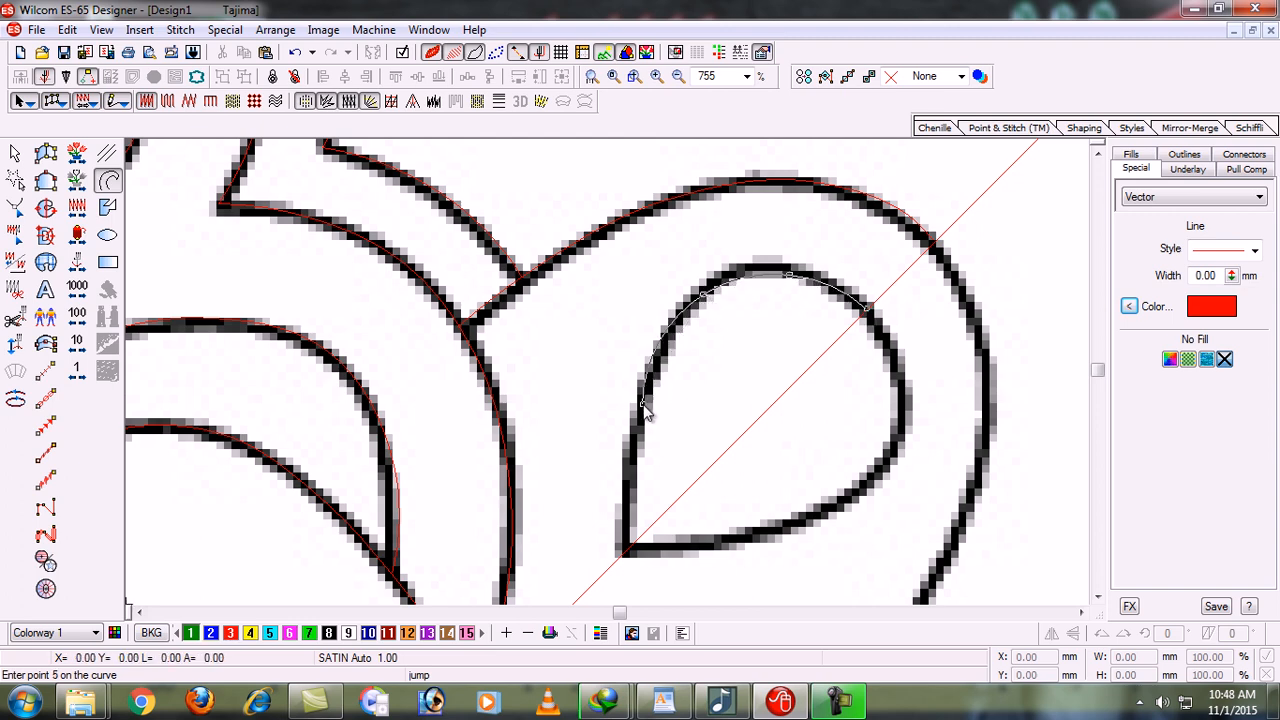
{"action": "left_click", "coordinate": [624, 552]}
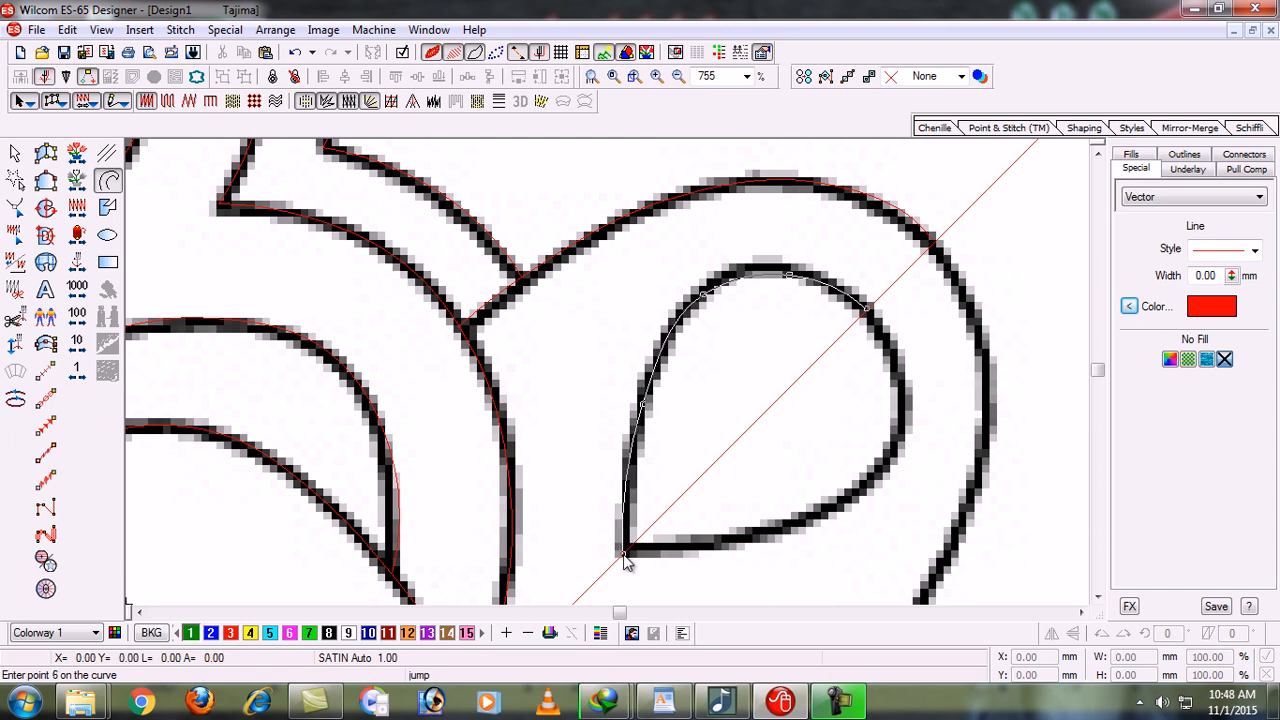
{"action": "key", "text": "Return"}
{"action": "key", "text": "b"}
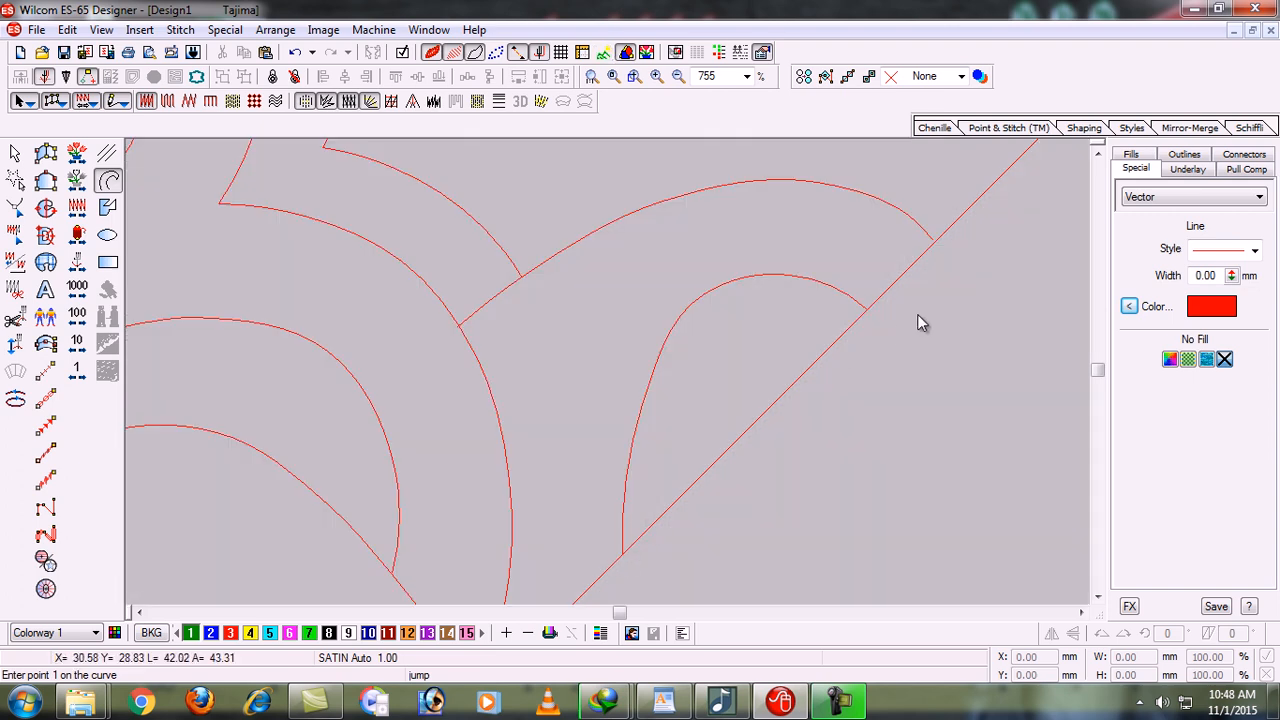
Step: Hide the background drawing and delete the vertical guide line and the diagonal guide running from lower left to upper right
{"action": "key", "text": "b"}
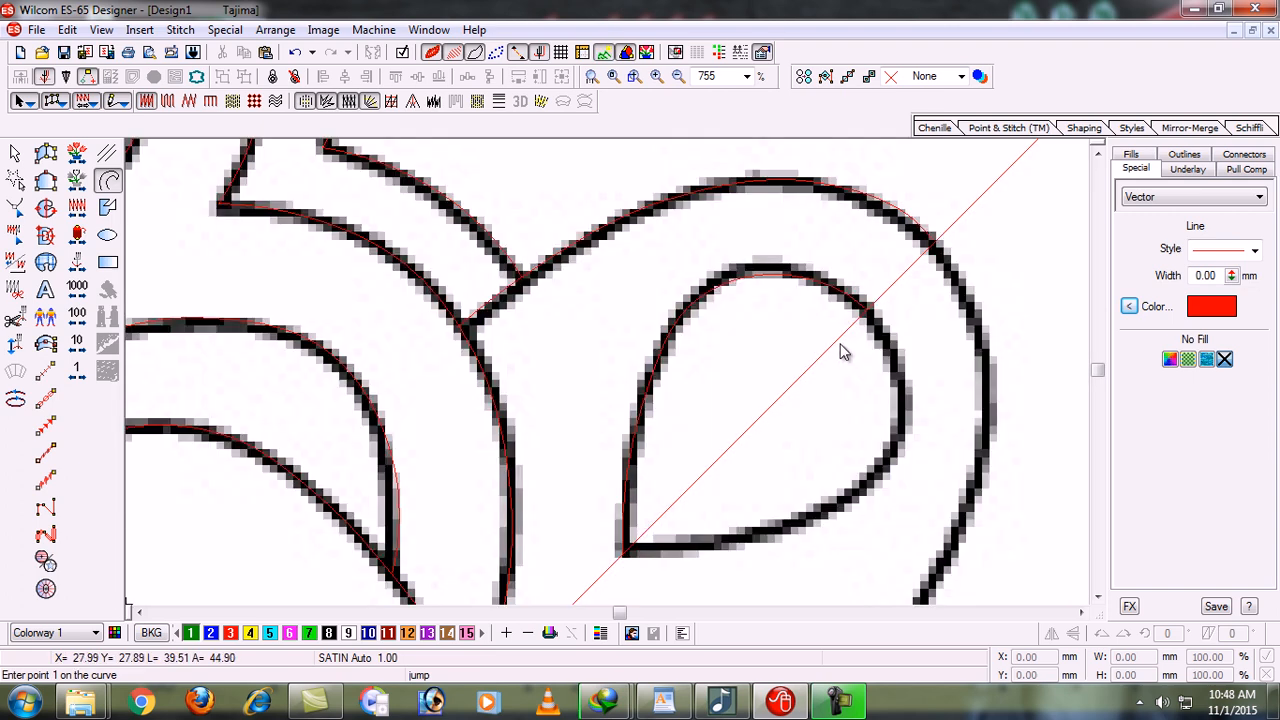
{"action": "key", "text": "0"}
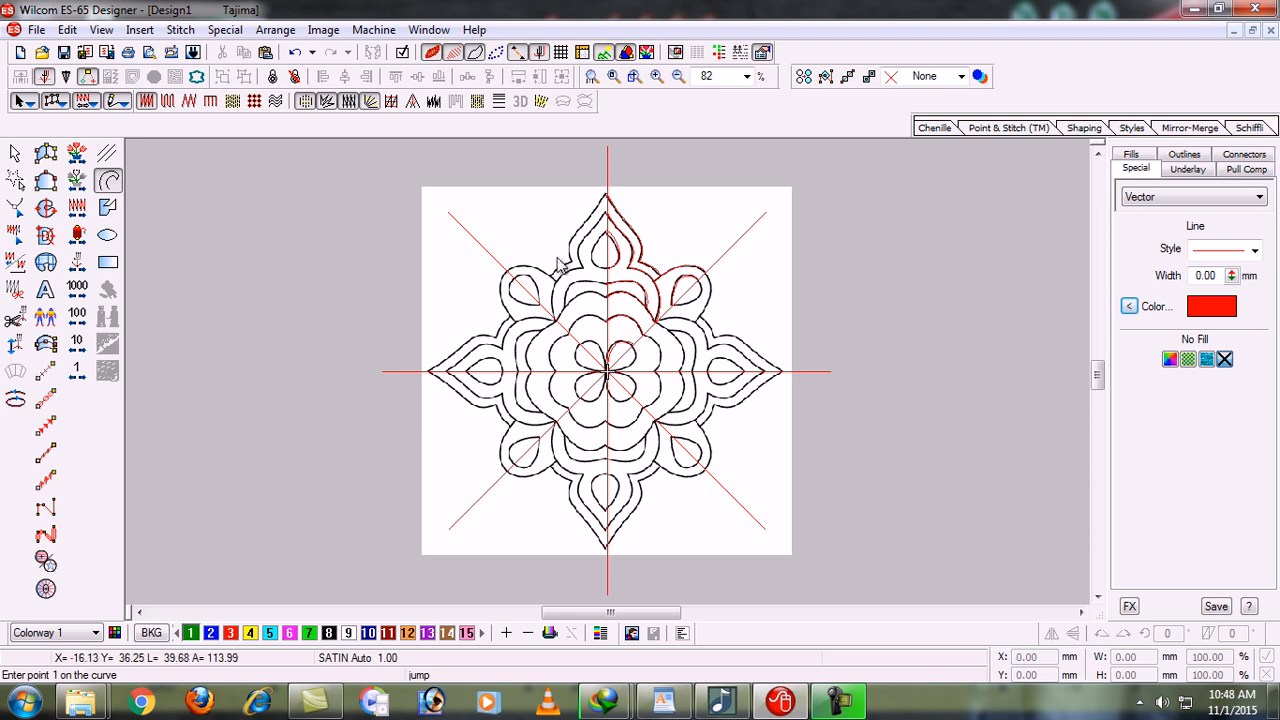
{"action": "key", "text": "shift+b"}
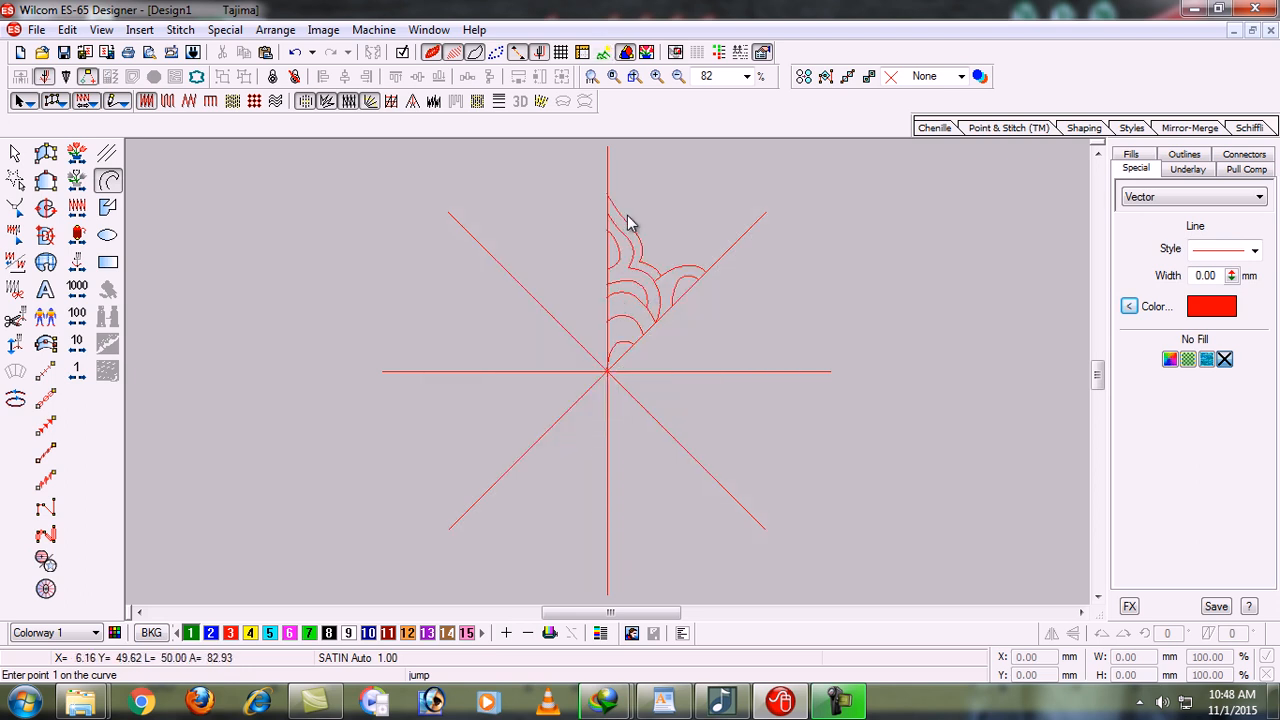
{"action": "left_click", "coordinate": [607, 166]}
{"action": "key", "text": "Escape"}
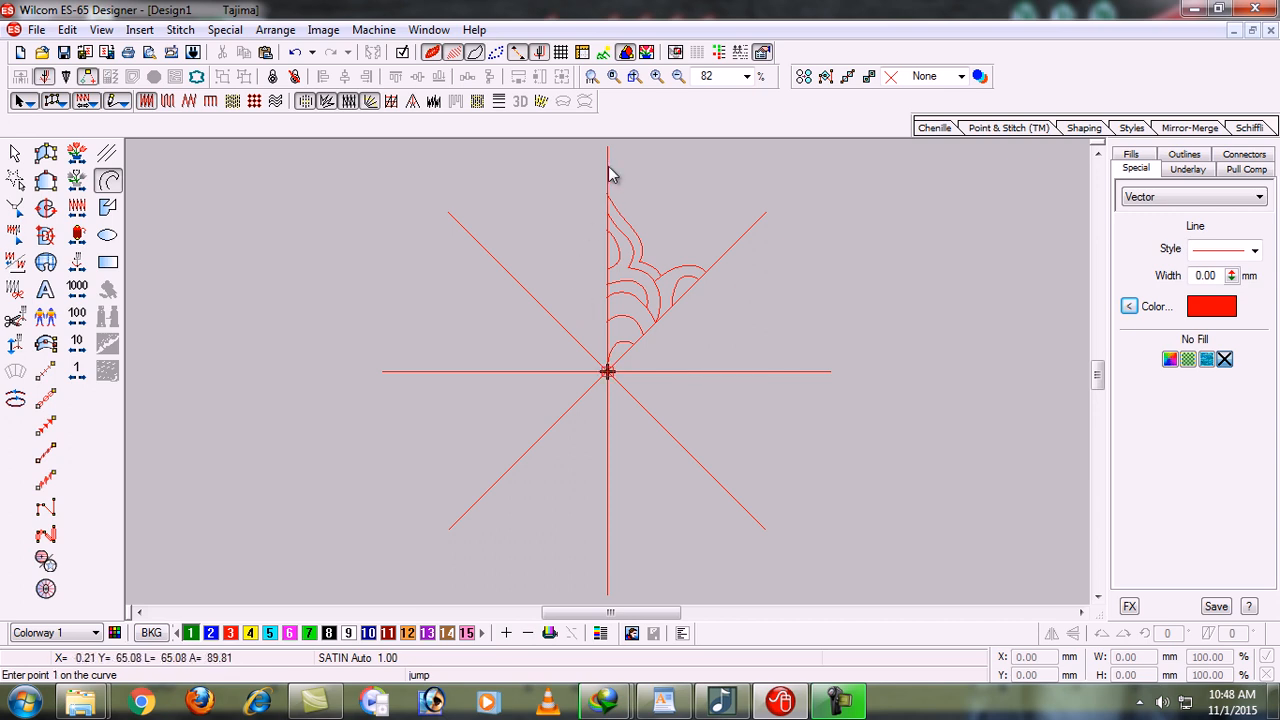
{"action": "left_click", "coordinate": [13, 155]}
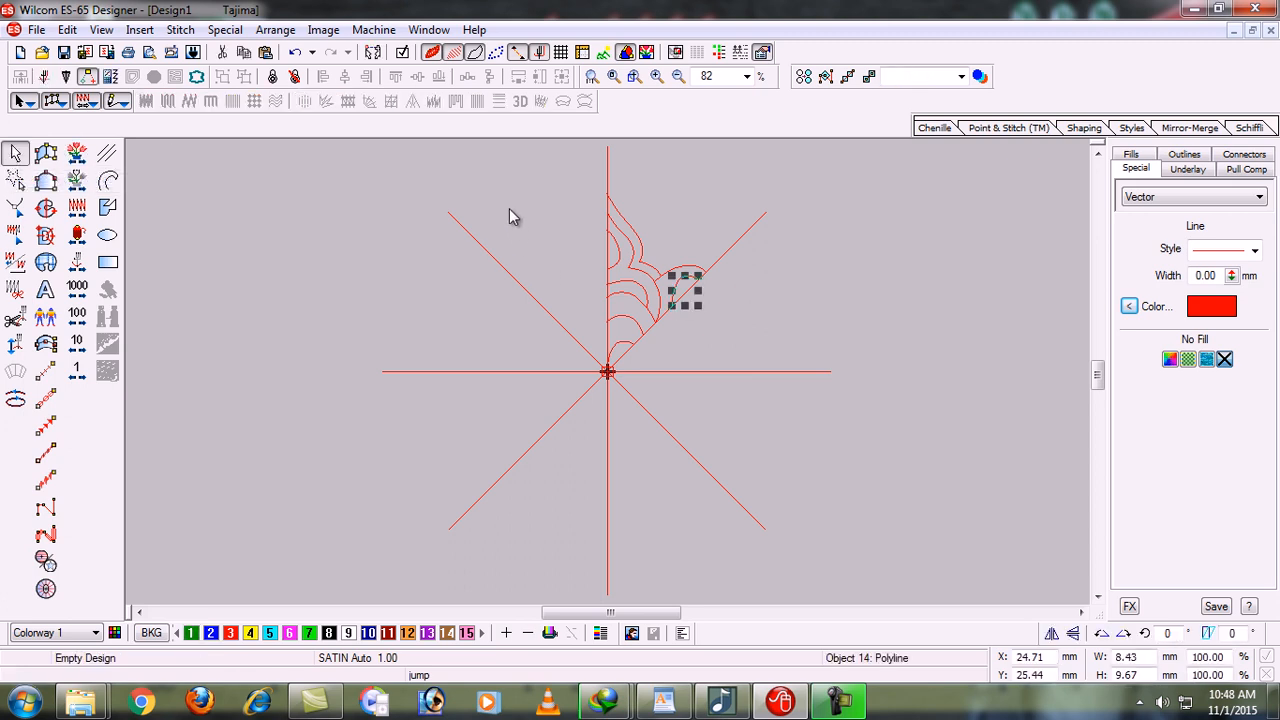
{"action": "left_click", "coordinate": [600, 190]}
{"action": "left_click", "coordinate": [607, 180]}
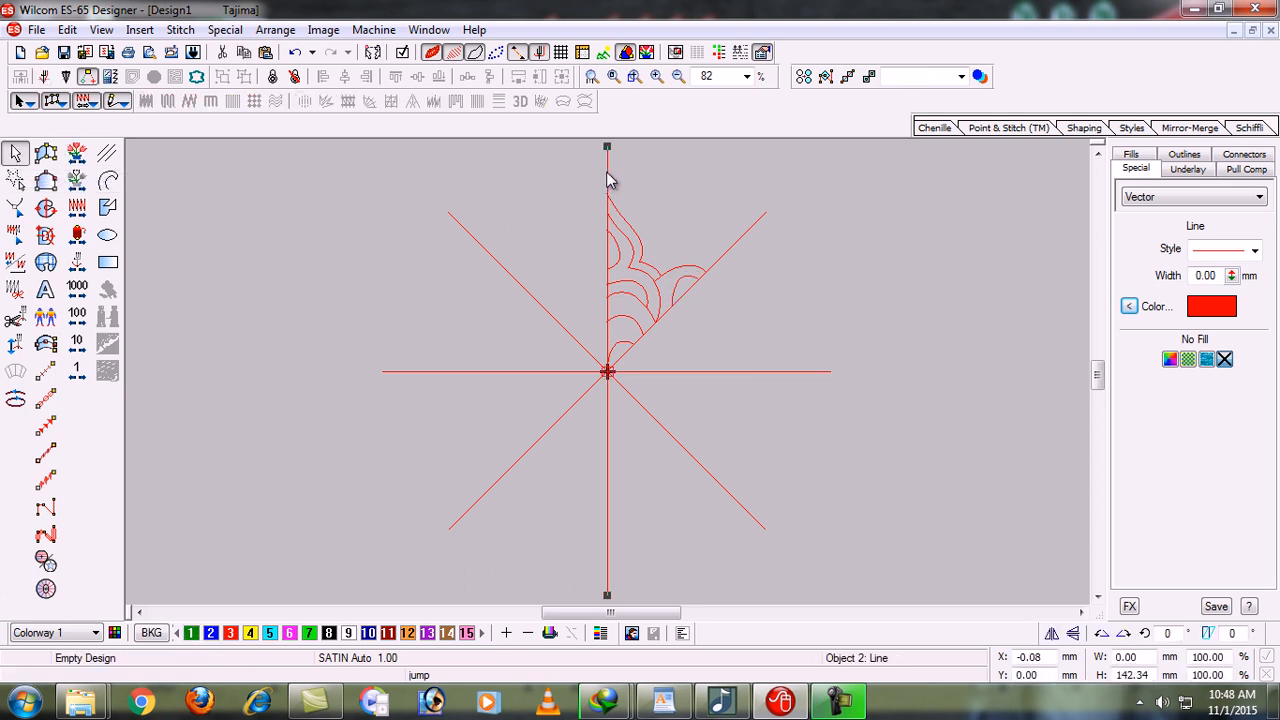
{"action": "left_click", "coordinate": [752, 229]}
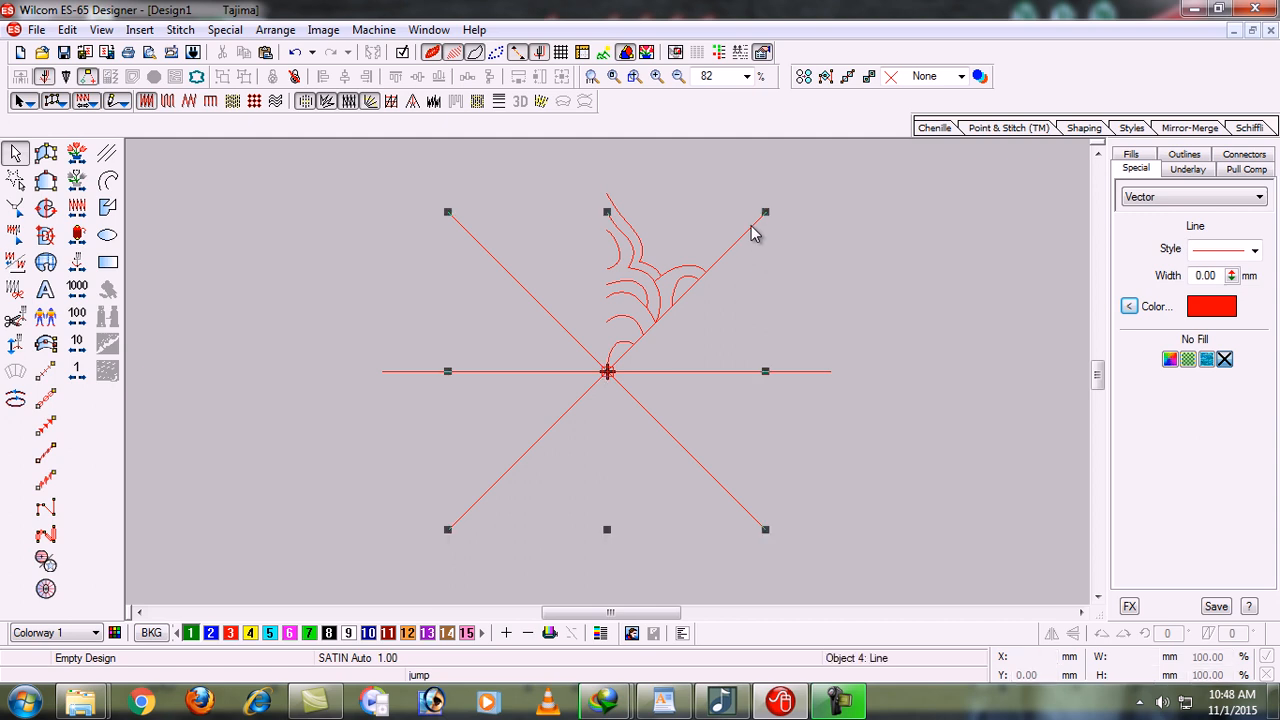
{"action": "key", "text": "Delete"}
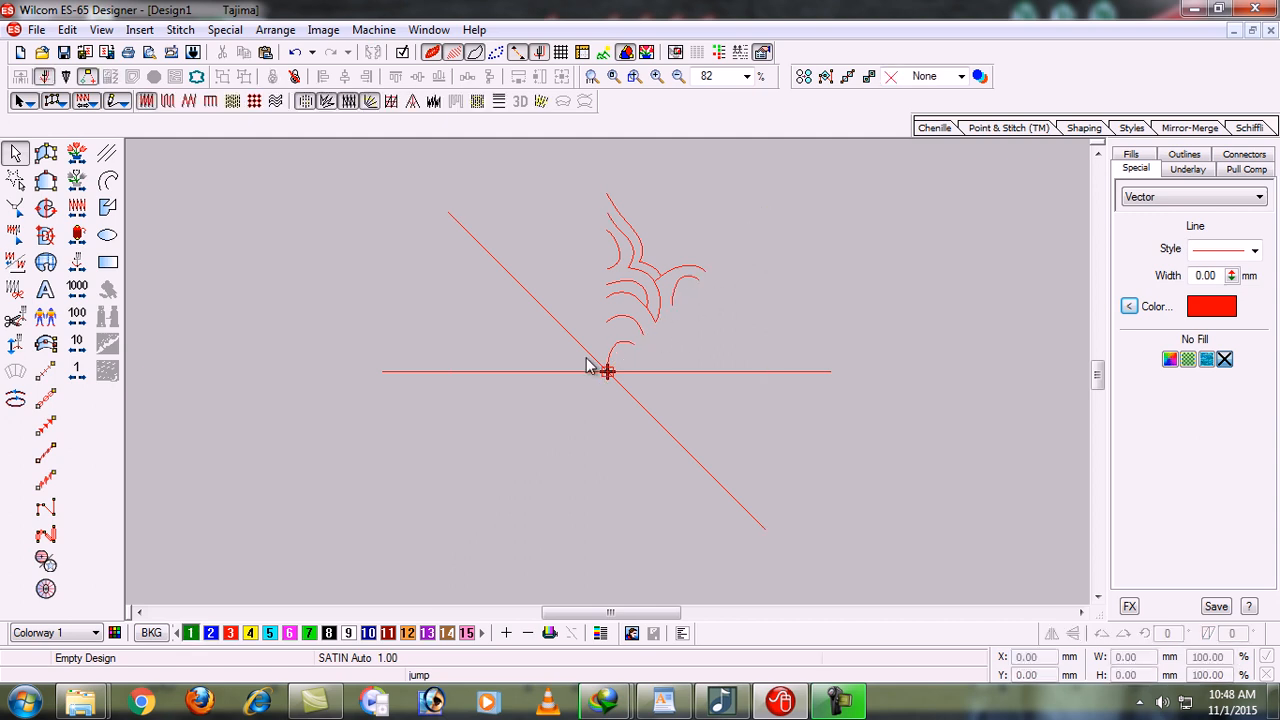
Step: Delete the two remaining guide lines, the horizontal one and the diagonal running from upper left to lower right
{"action": "left_click", "coordinate": [551, 315]}
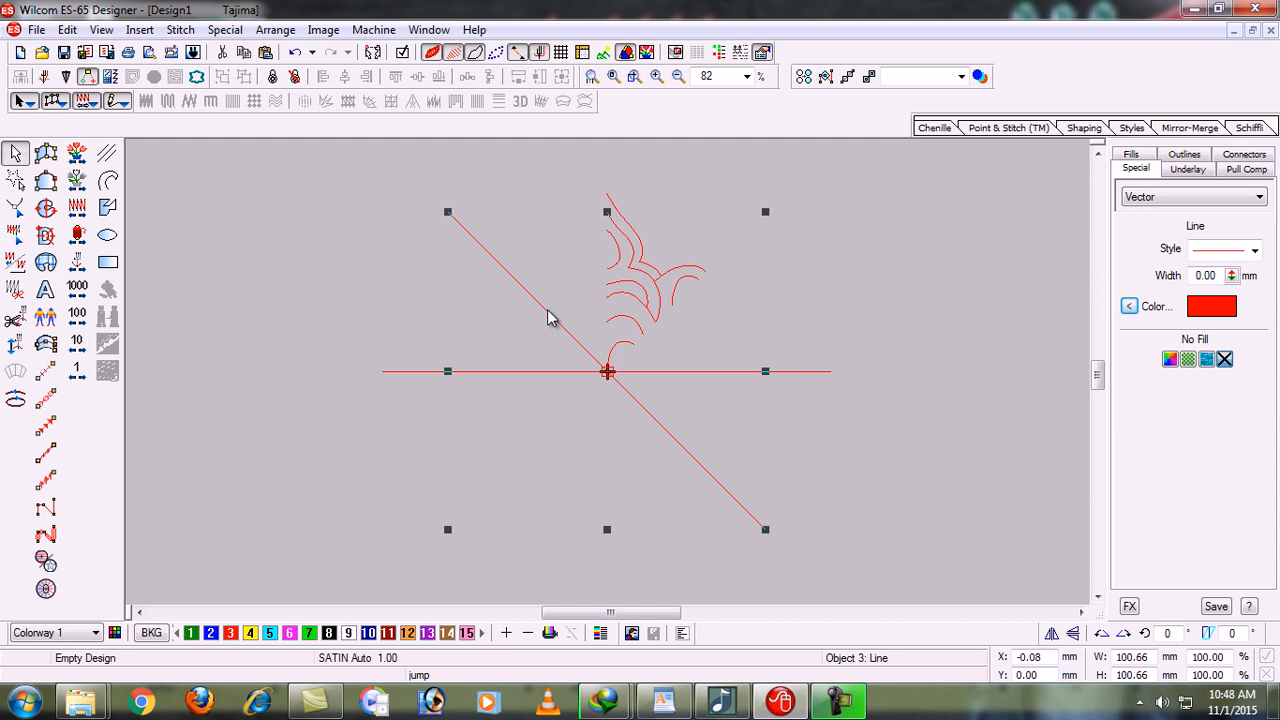
{"action": "left_click", "coordinate": [388, 372], "text": "ctrl"}
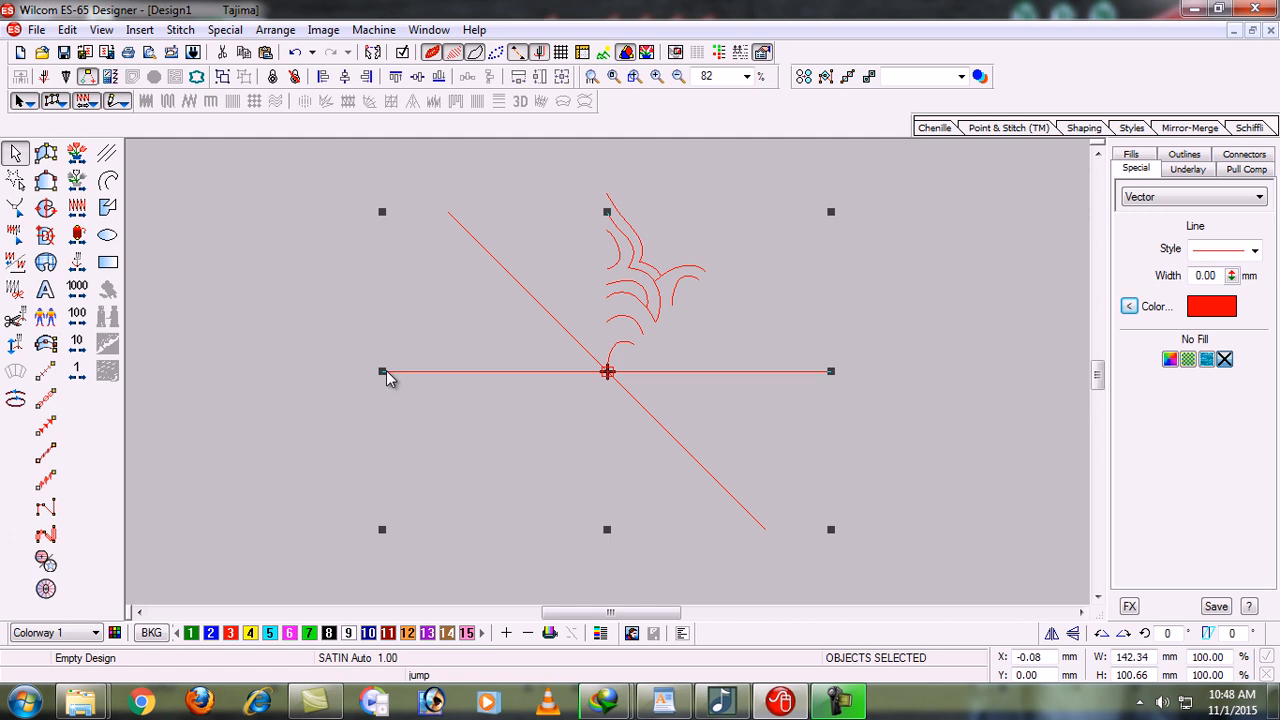
{"action": "left_click", "coordinate": [250, 385]}
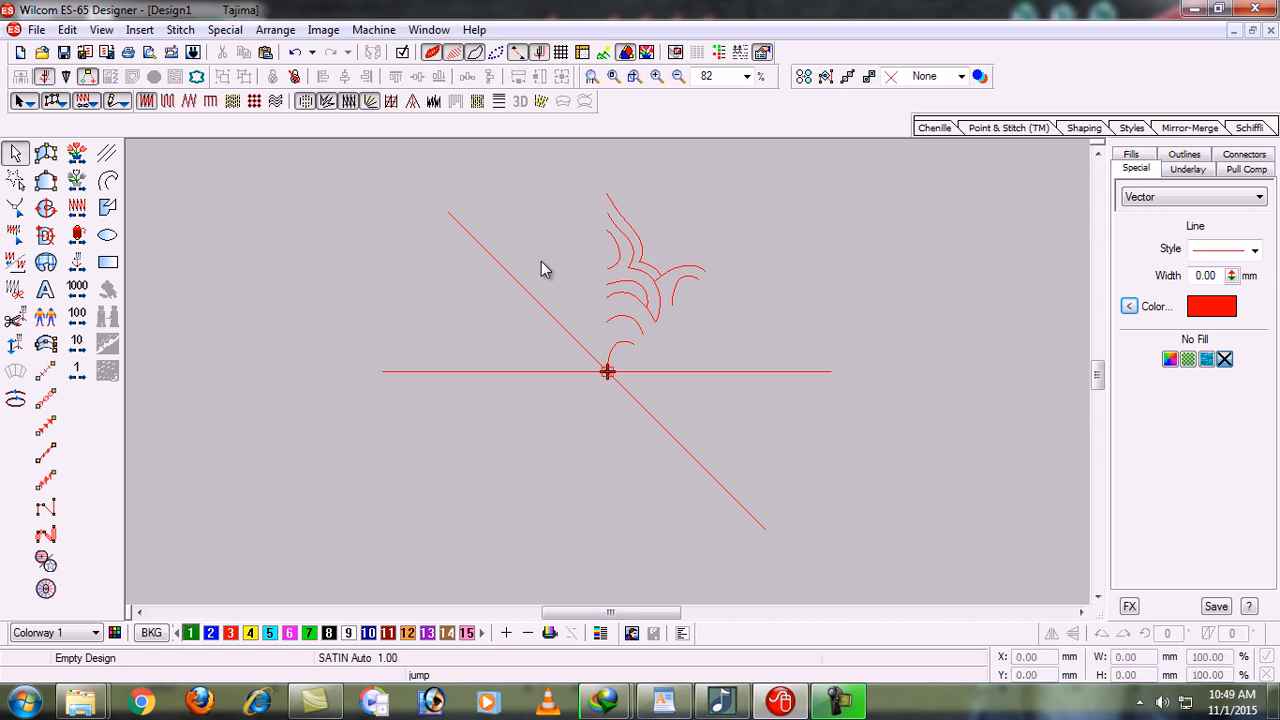
{"action": "left_click", "coordinate": [417, 372]}
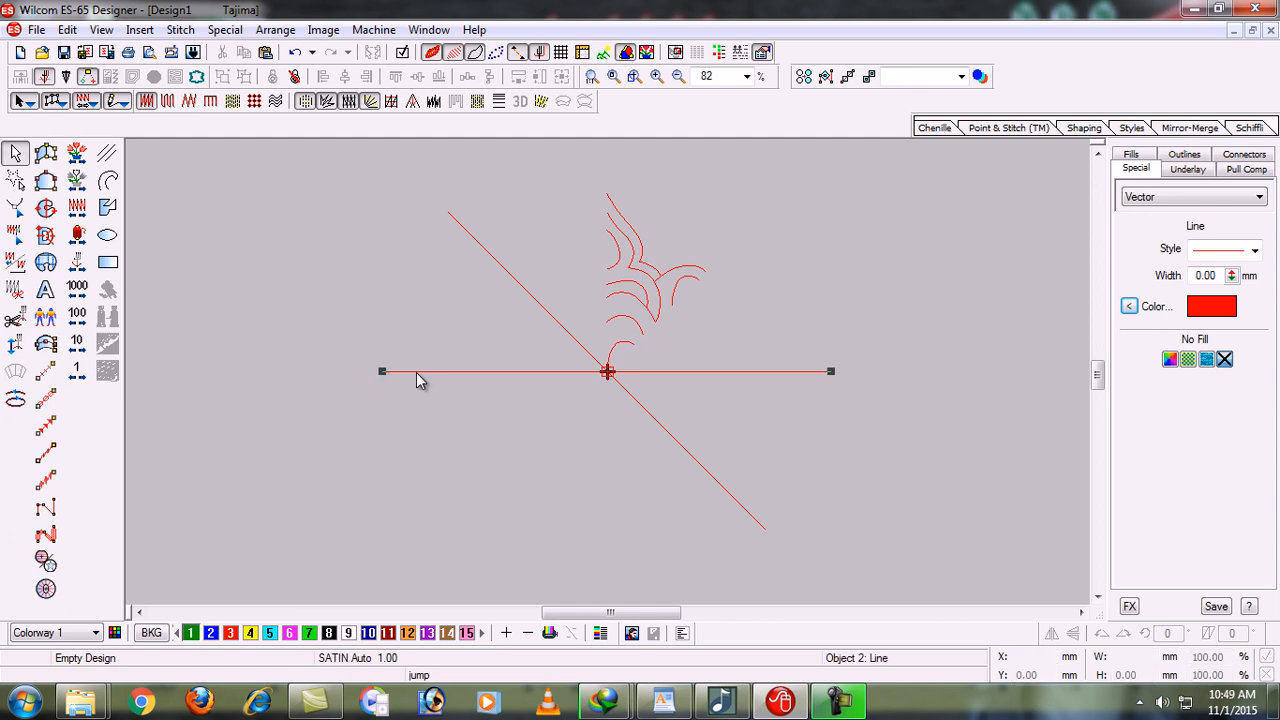
{"action": "left_click", "coordinate": [497, 264], "text": "ctrl"}
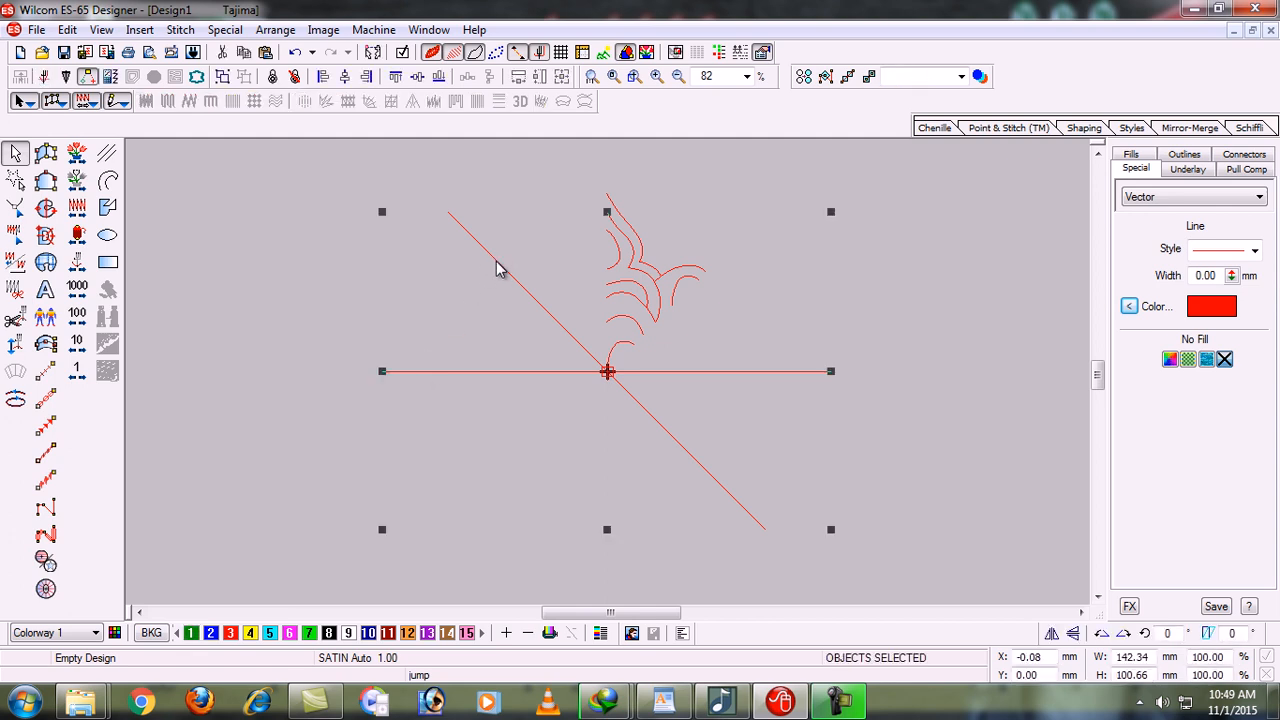
{"action": "key", "text": "Delete"}
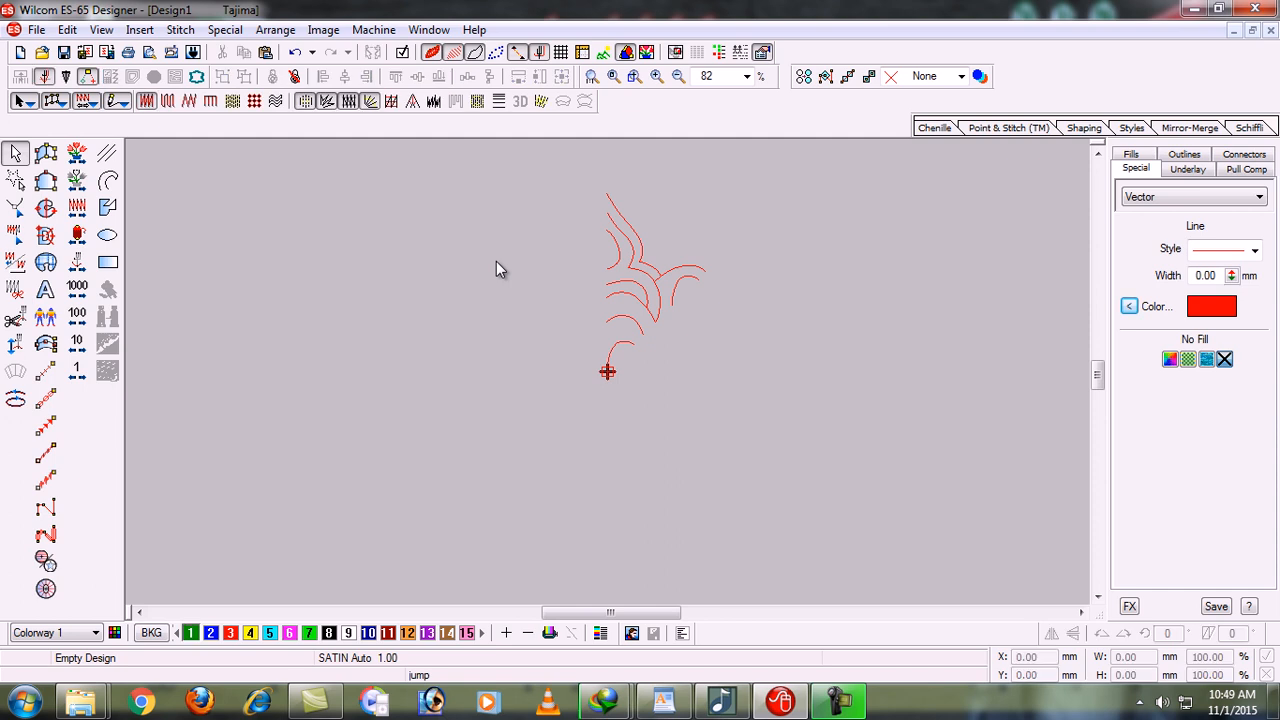
Step: Show the background drawing at 100% zoom and select all the traced vector curves
{"action": "key", "text": "d"}
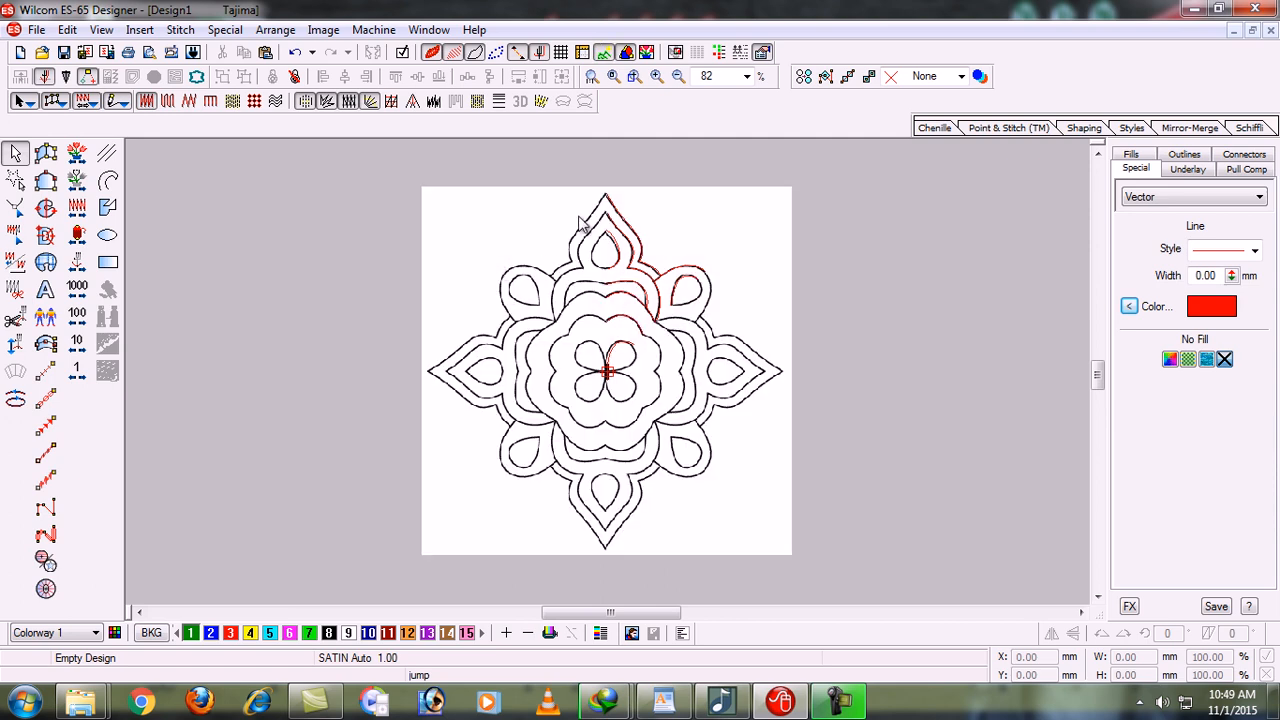
{"action": "key", "text": "1"}
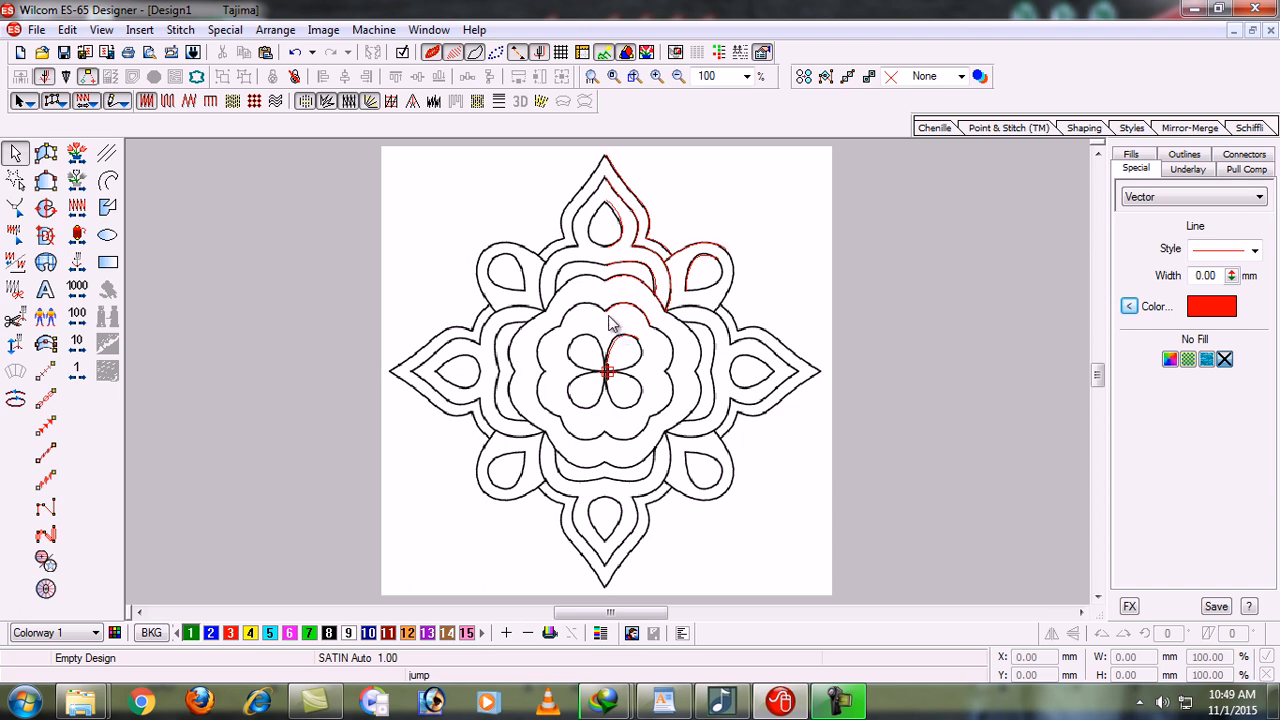
{"action": "left_click", "coordinate": [566, 274]}
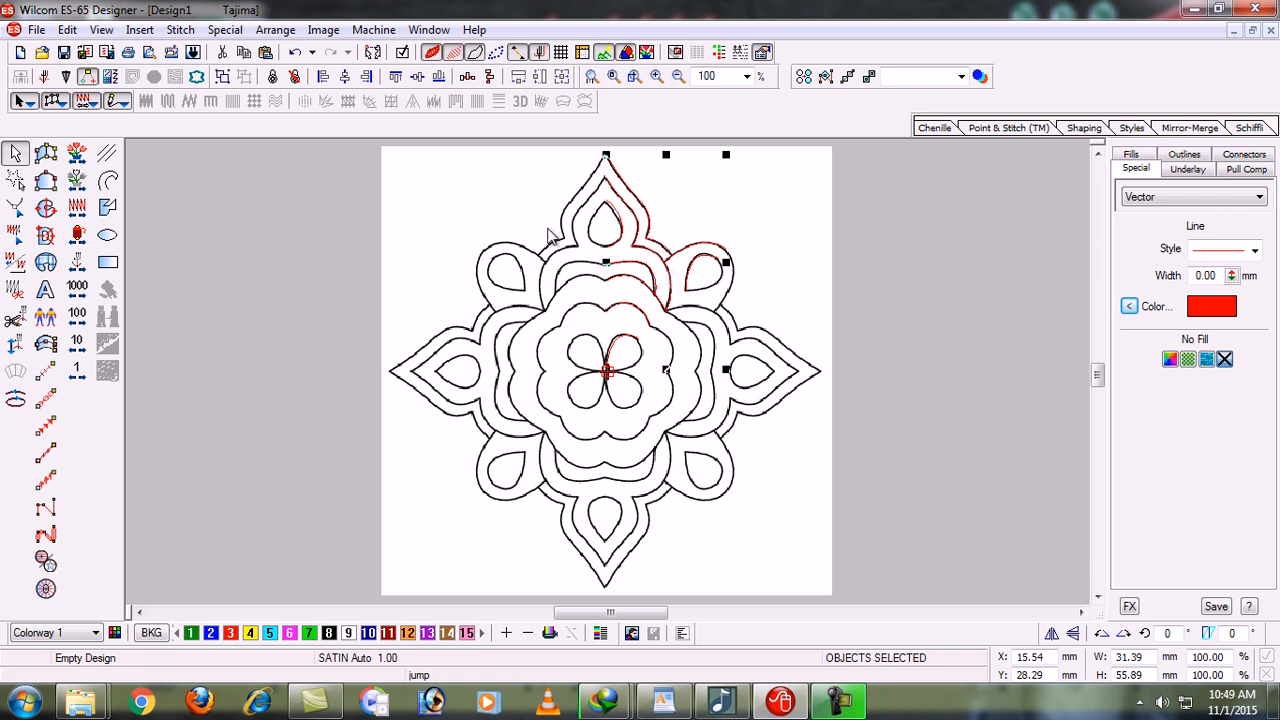
Step: In a new blank design, draw a black vector circle about 27.6 mm in diameter, up and to the left of the origin
{"action": "left_click", "coordinate": [1234, 31]}
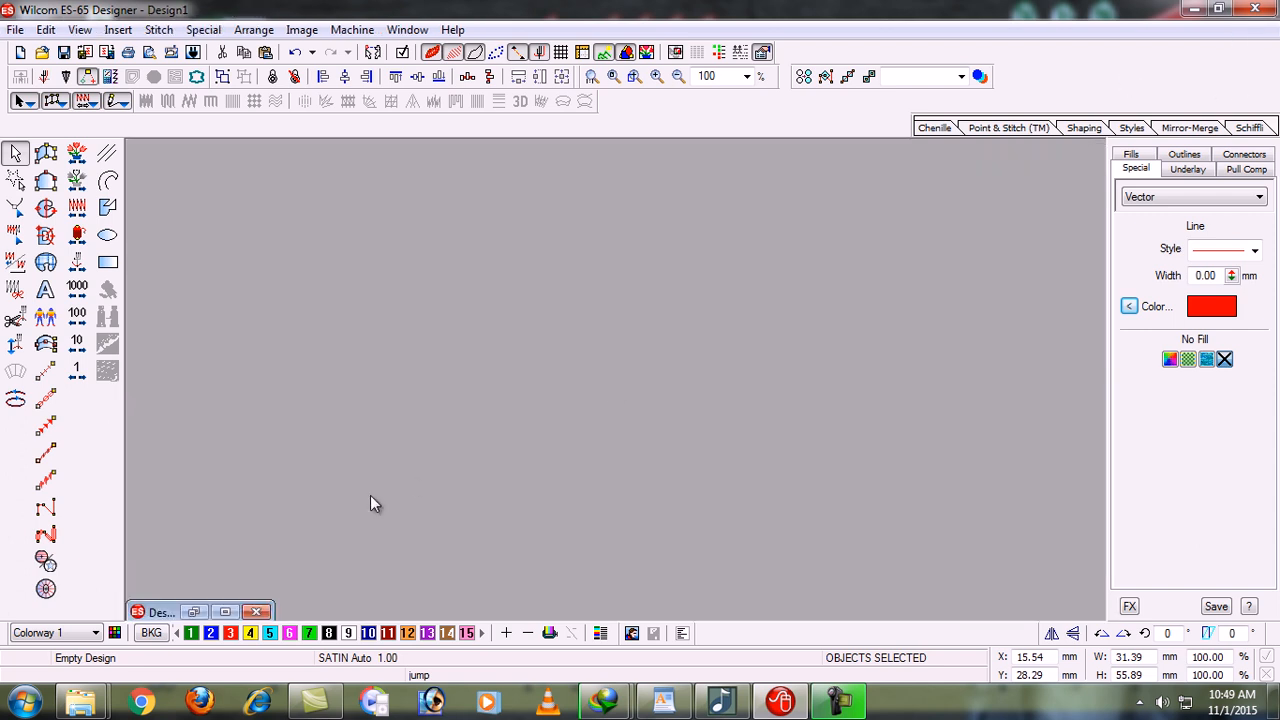
{"action": "key", "text": "ctrl+n"}
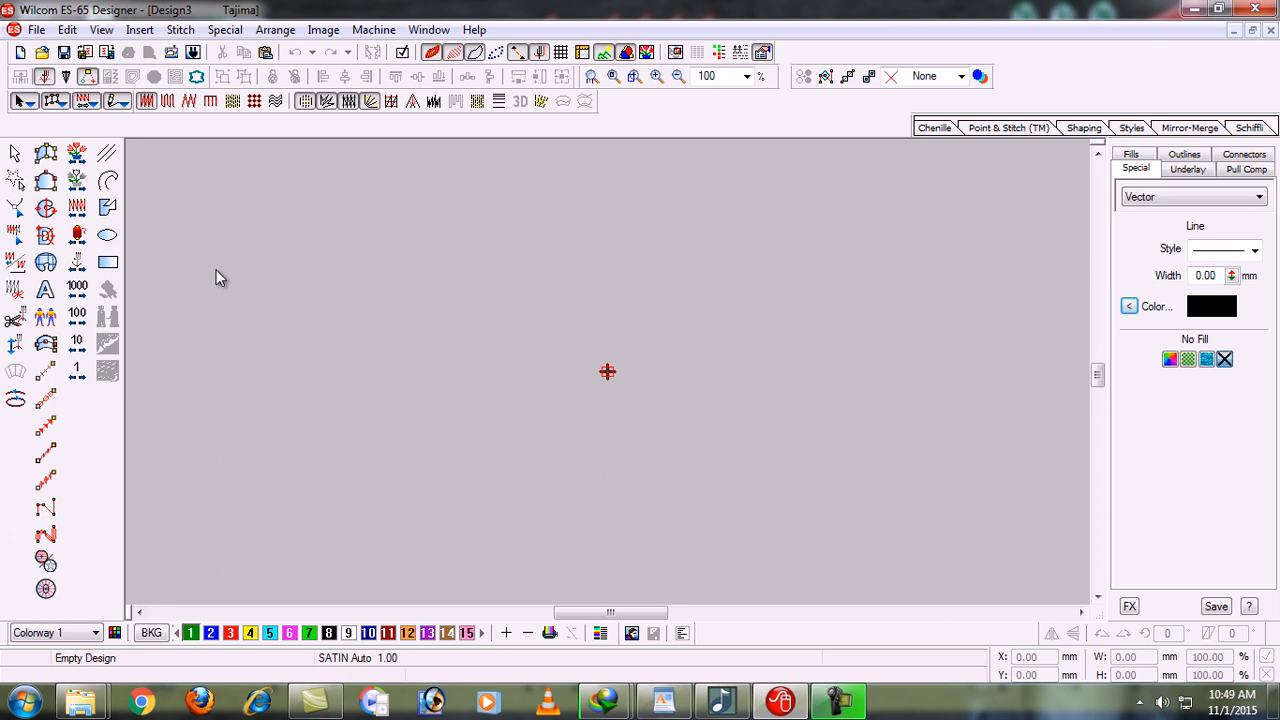
{"action": "left_click", "coordinate": [108, 181]}
{"action": "left_click", "coordinate": [107, 243]}
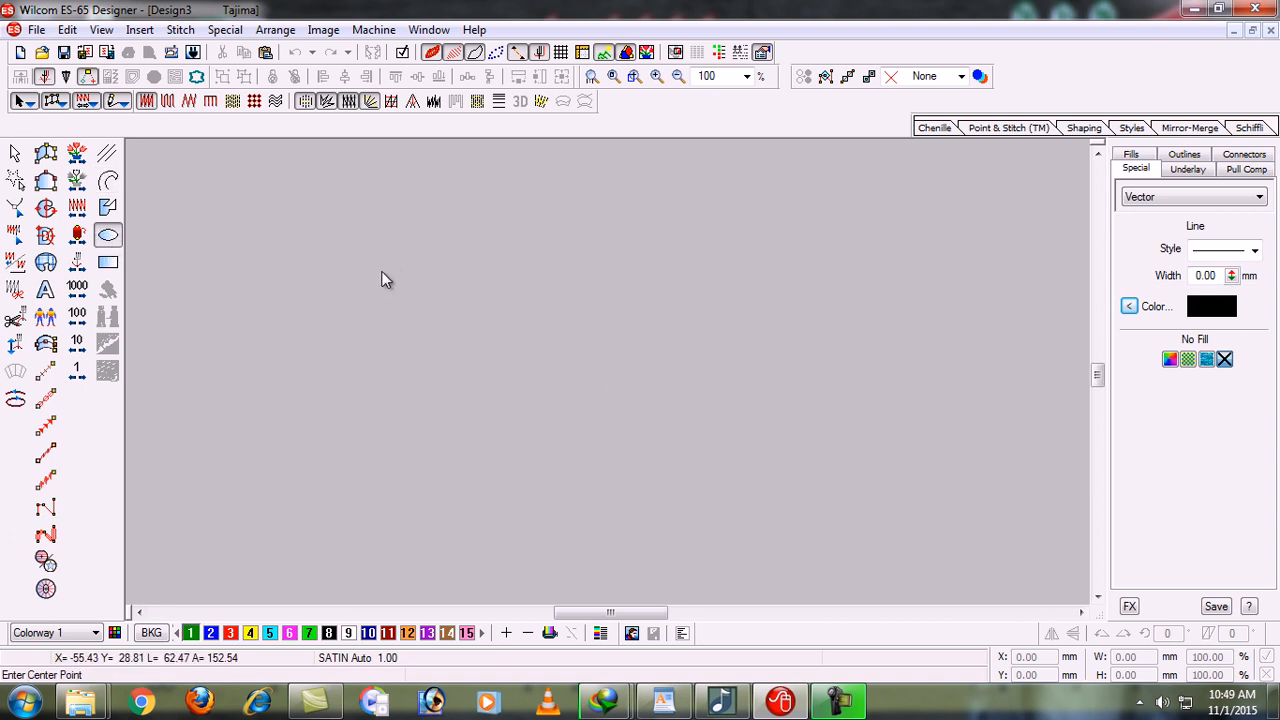
{"action": "left_click", "coordinate": [358, 275]}
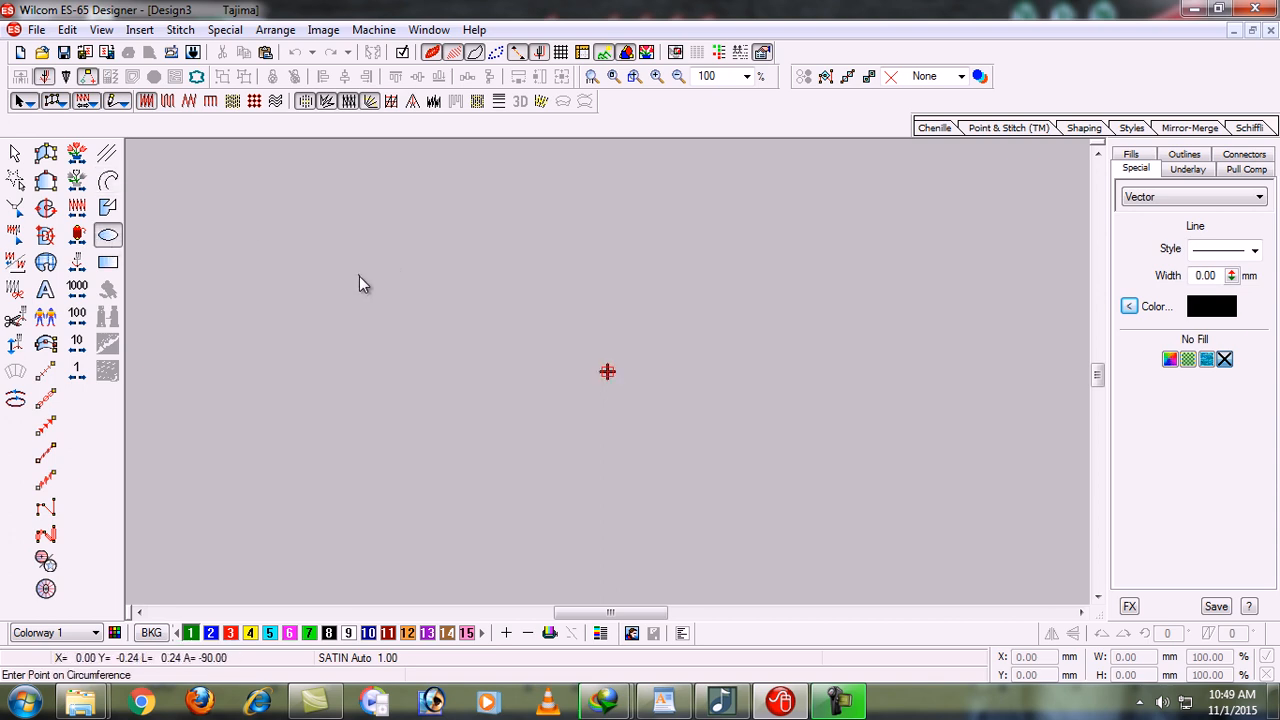
{"action": "left_click", "coordinate": [388, 318]}
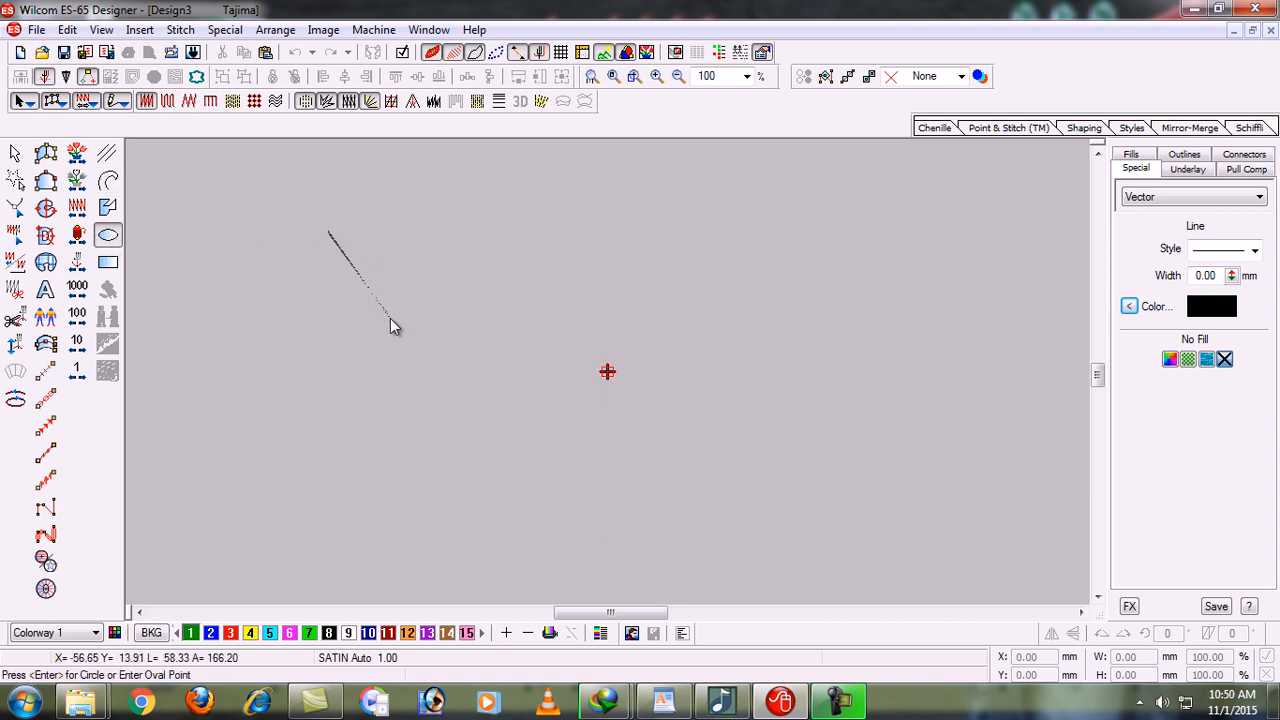
{"action": "key", "text": "Return"}
{"action": "key", "text": "Escape"}
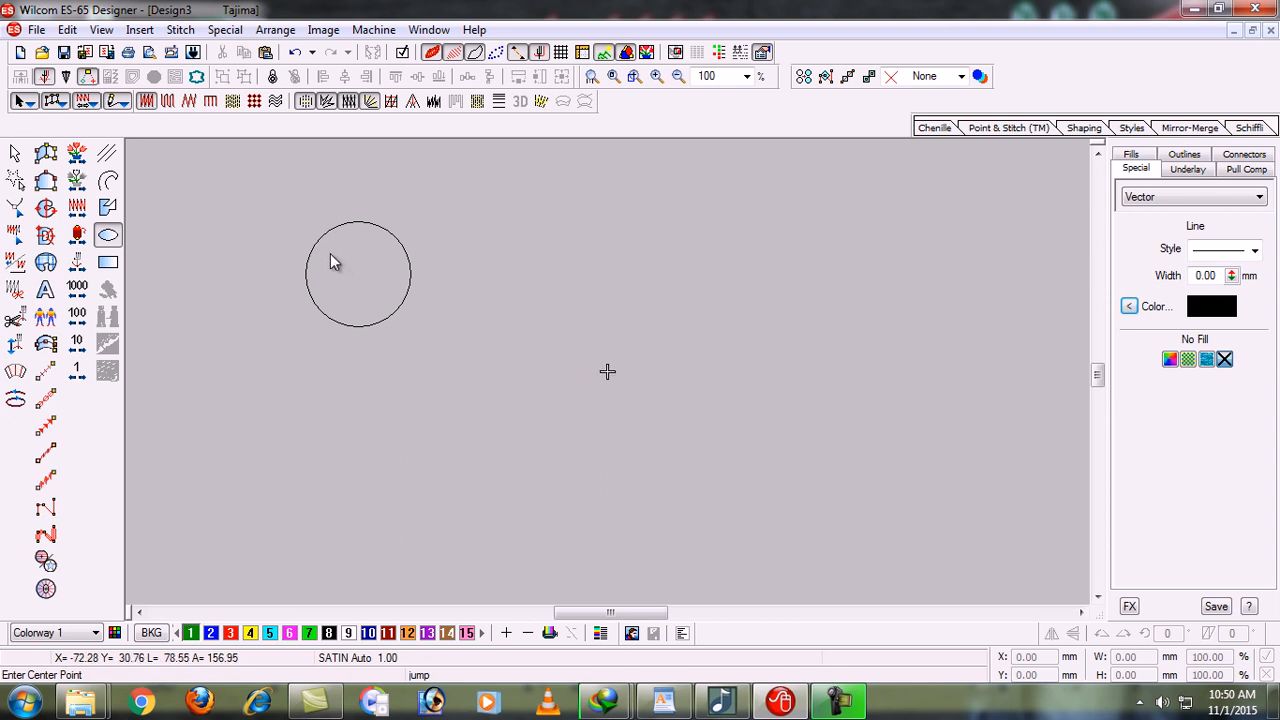
Step: Draw a smaller circle about 15.9 mm in diameter inside the first one, roughly concentric with it
{"action": "left_click", "coordinate": [357, 275]}
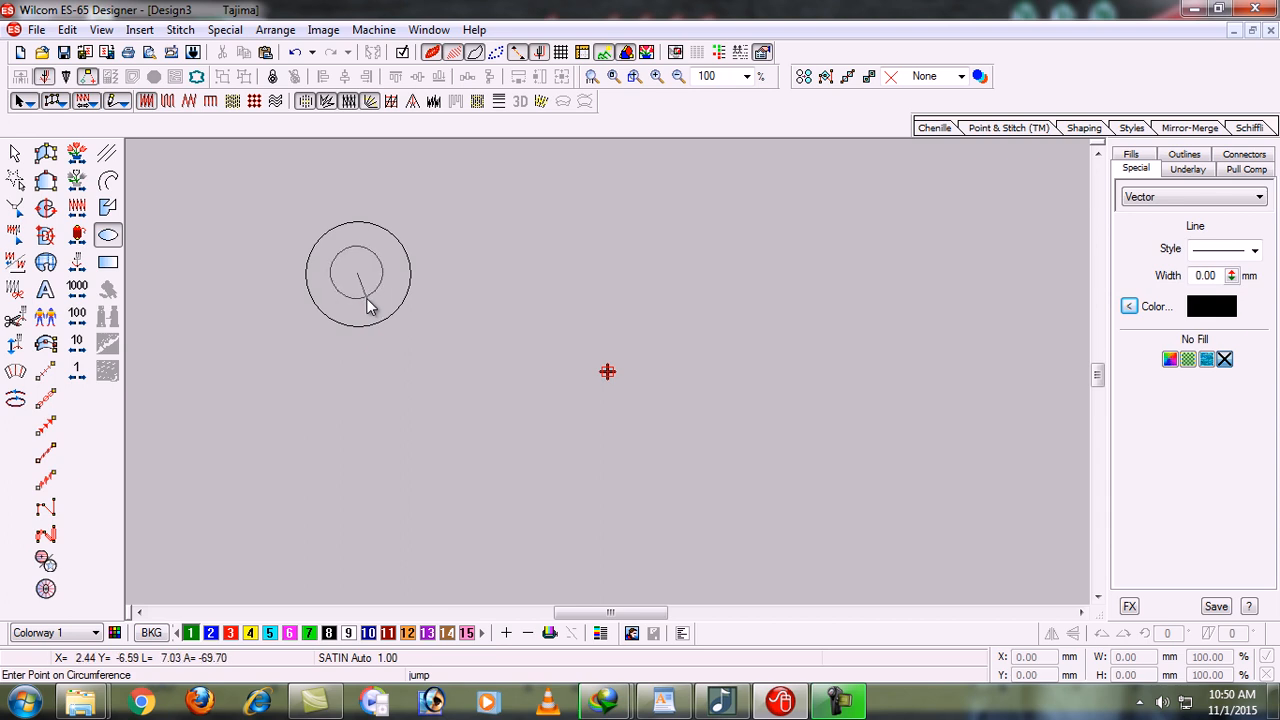
{"action": "left_click", "coordinate": [367, 304]}
{"action": "key", "text": "Return"}
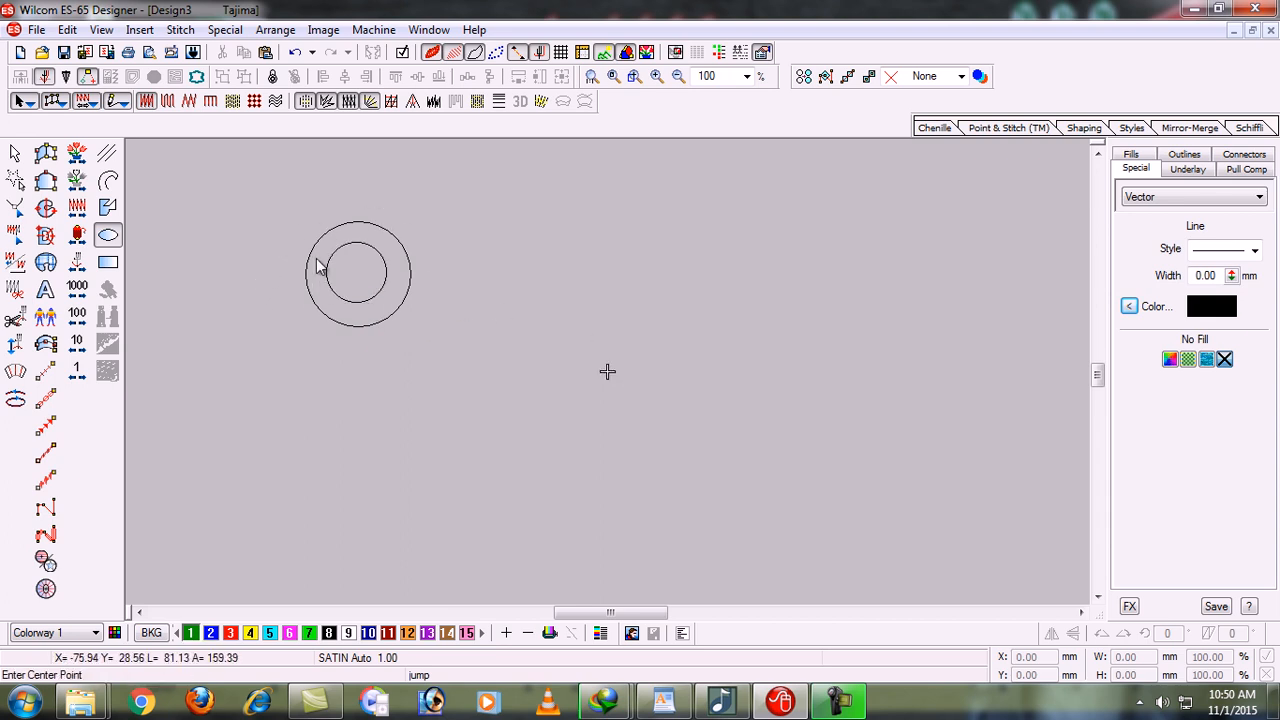
Step: Try moving the outer circle and the inner circle separately, undoing each move
{"action": "left_click", "coordinate": [15, 152]}
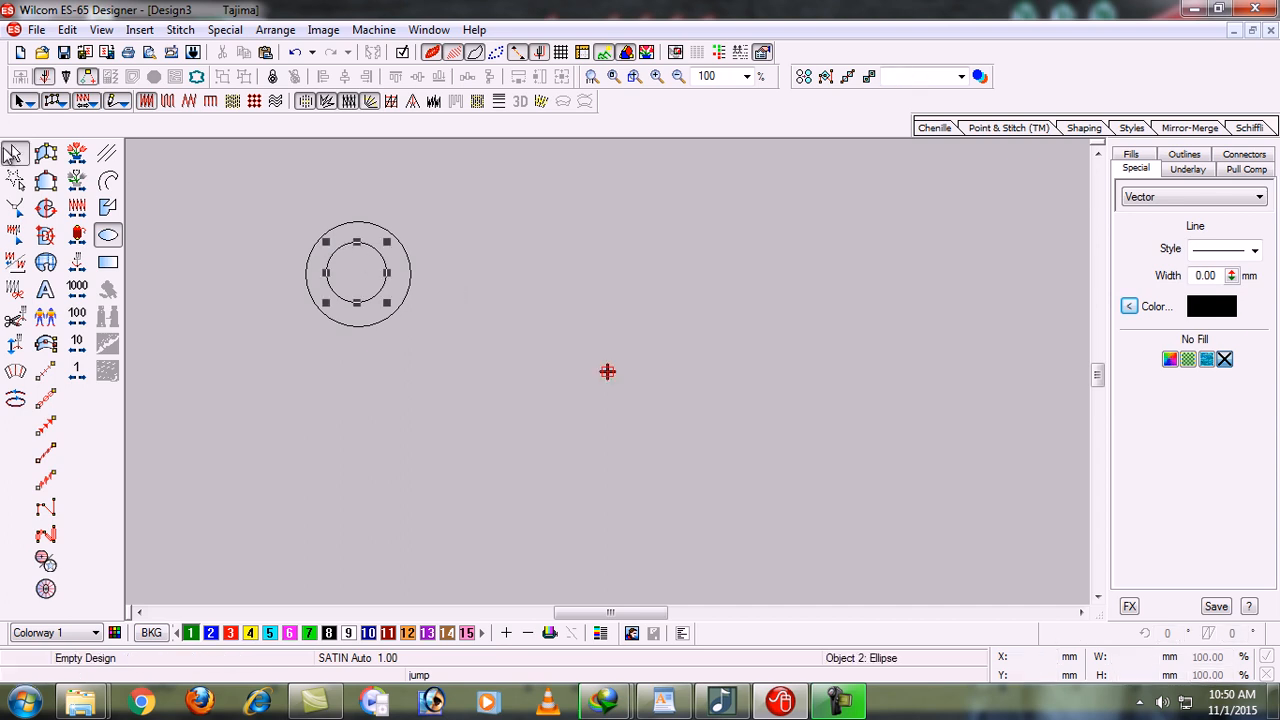
{"action": "left_click_drag", "start_coordinate": [356, 224], "coordinate": [553, 233]}
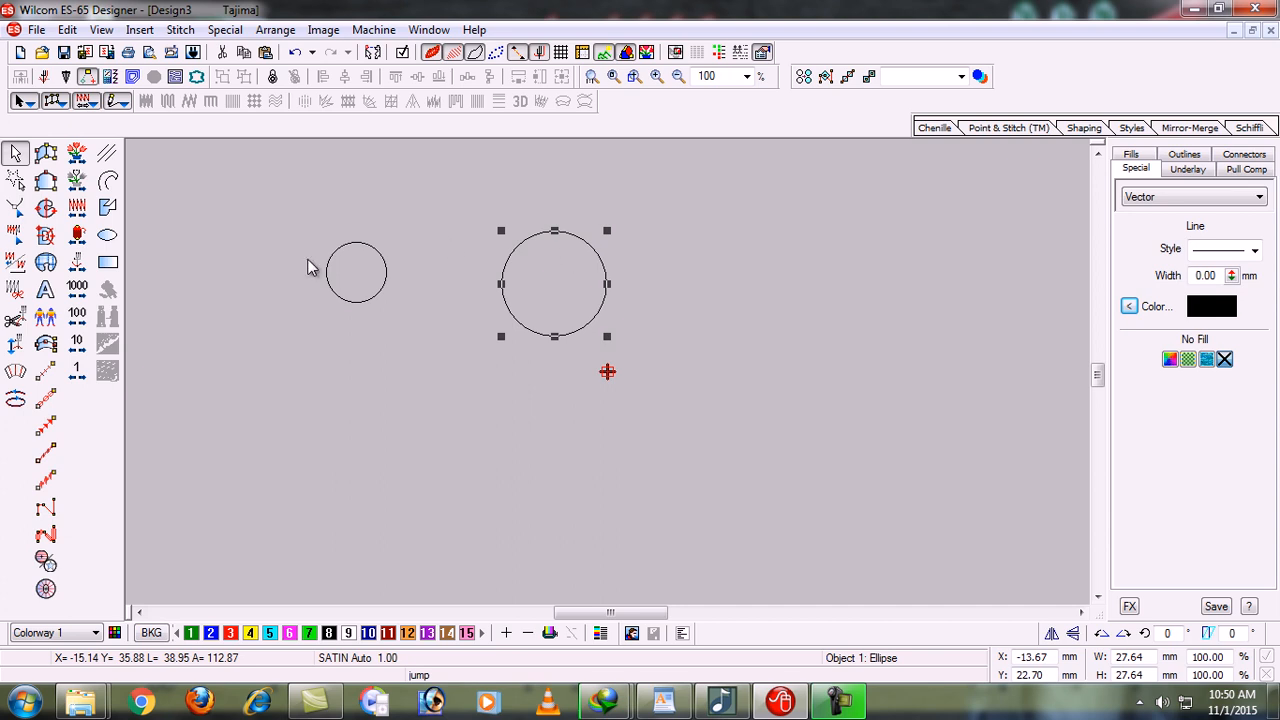
{"action": "key", "text": "ctrl+z"}
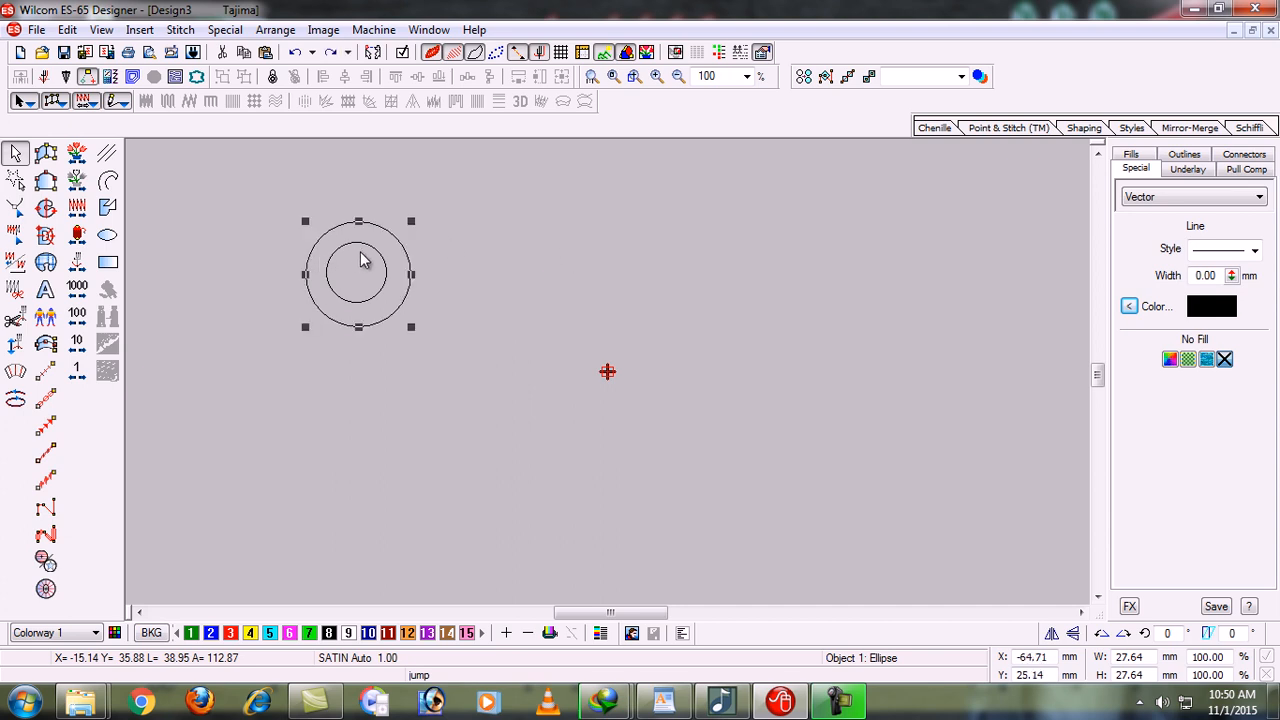
{"action": "left_click", "coordinate": [490, 276]}
{"action": "left_click", "coordinate": [355, 244]}
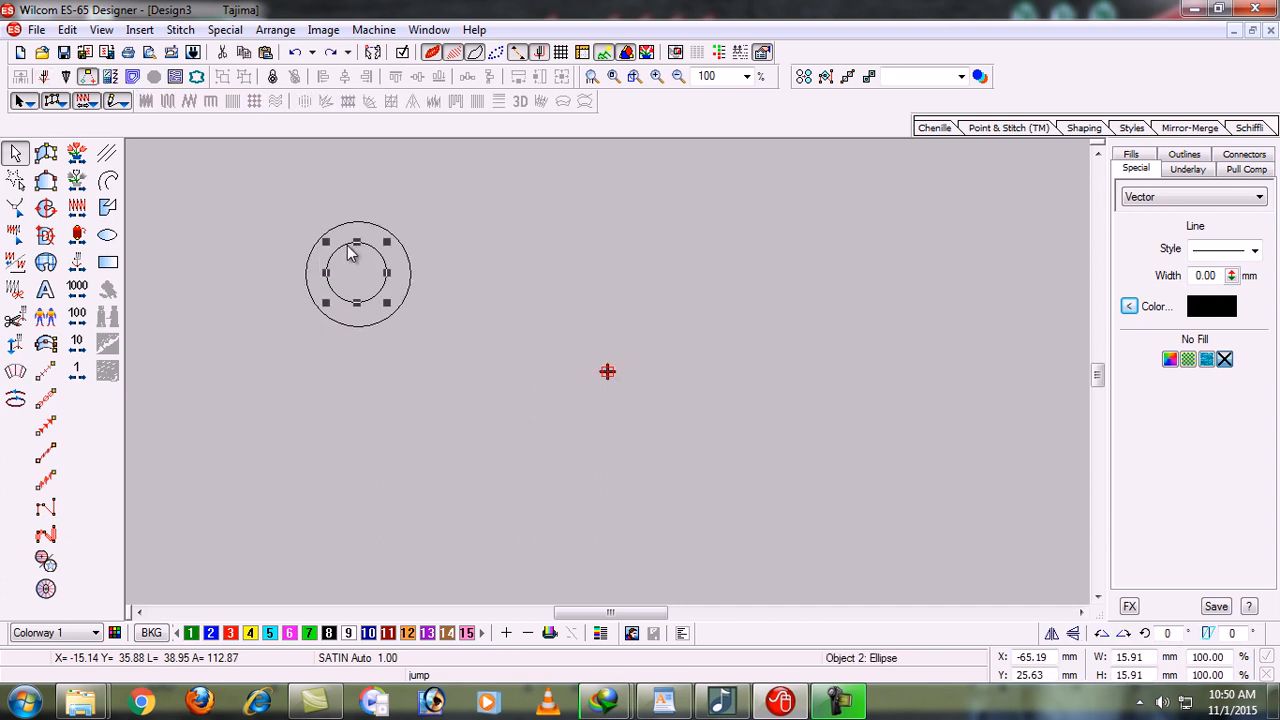
{"action": "key", "text": "ctrl+y"}
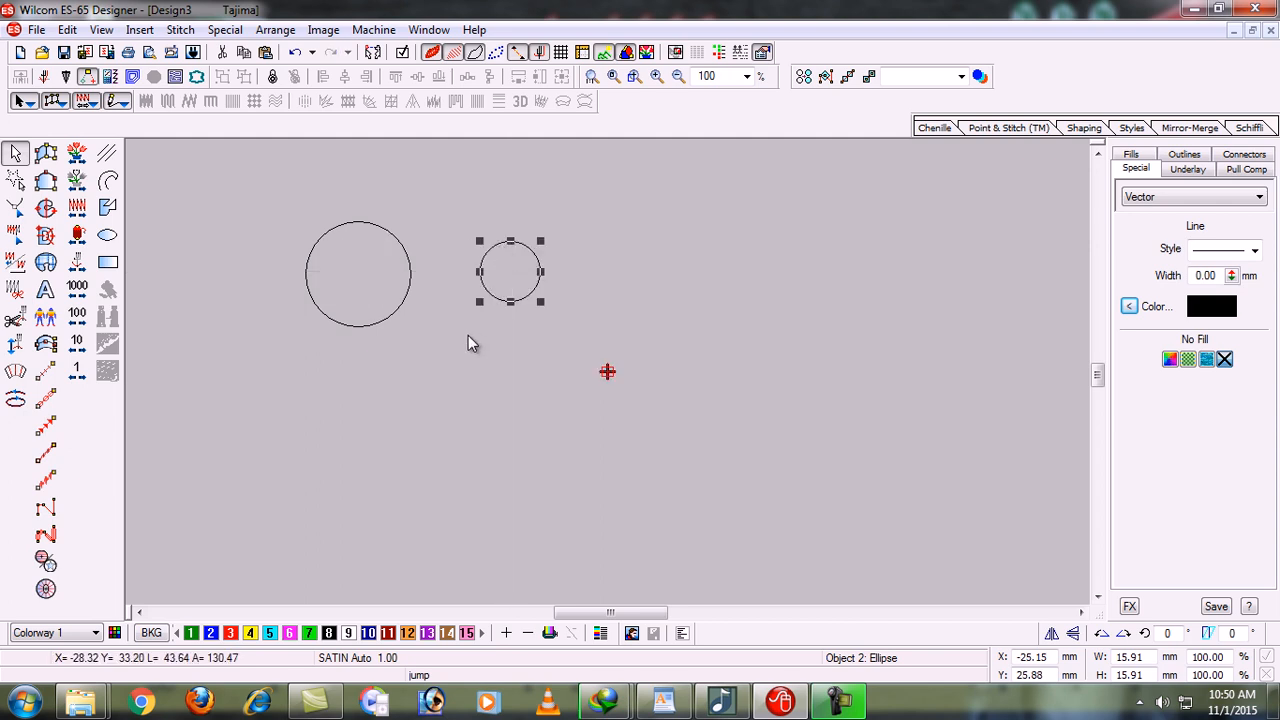
{"action": "key", "text": "ctrl+z"}
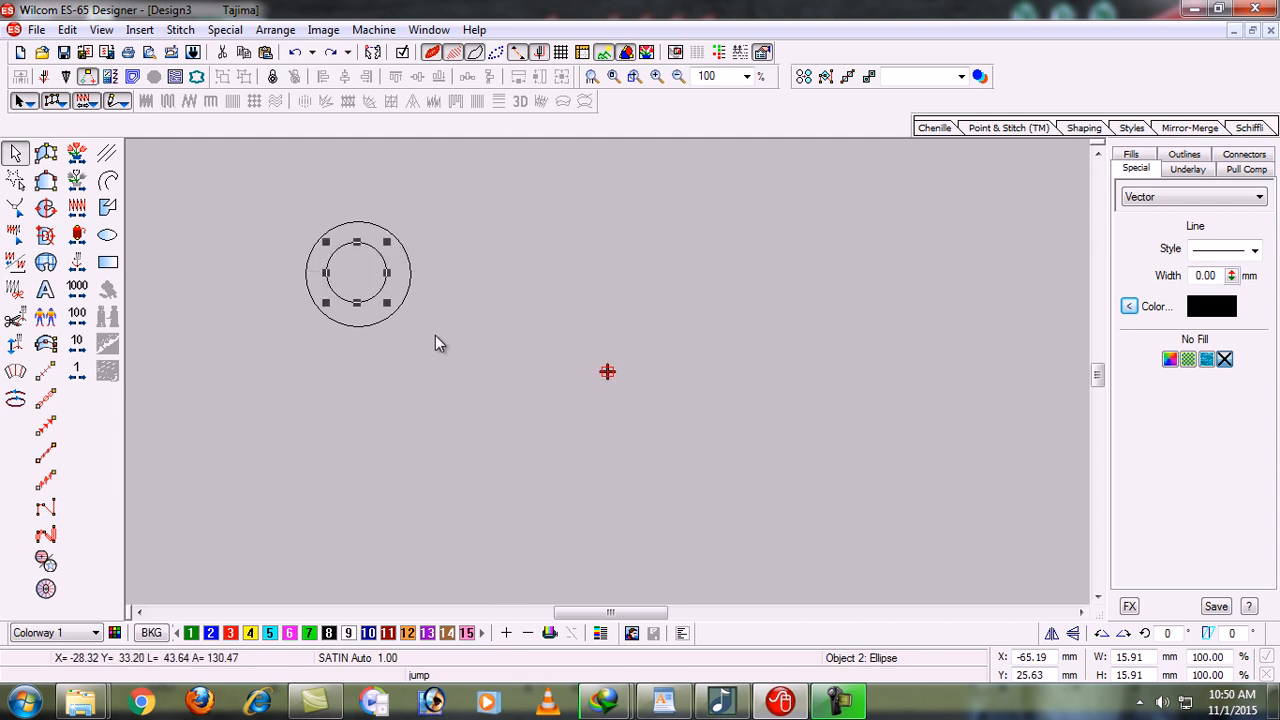
Step: Group the two concentric circles and move the group sideways toward the design's origin
{"action": "left_click", "coordinate": [365, 380]}
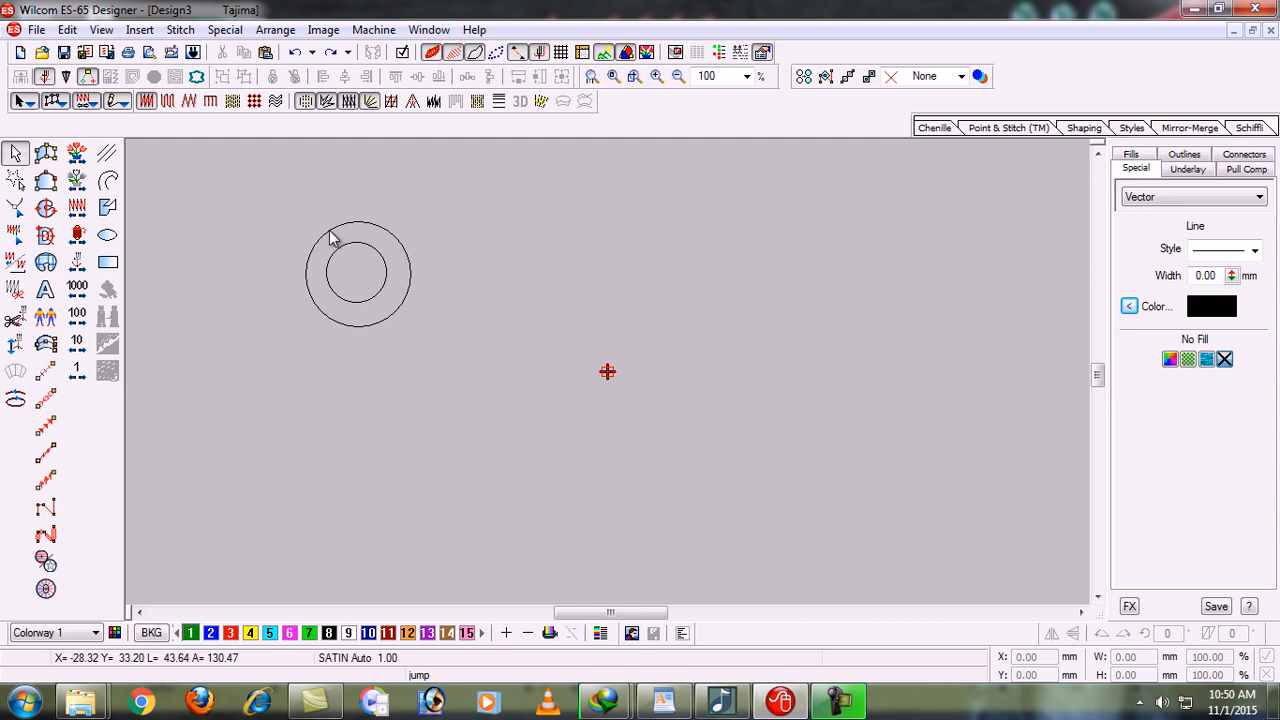
{"action": "left_click_drag", "start_coordinate": [278, 197], "coordinate": [435, 337]}
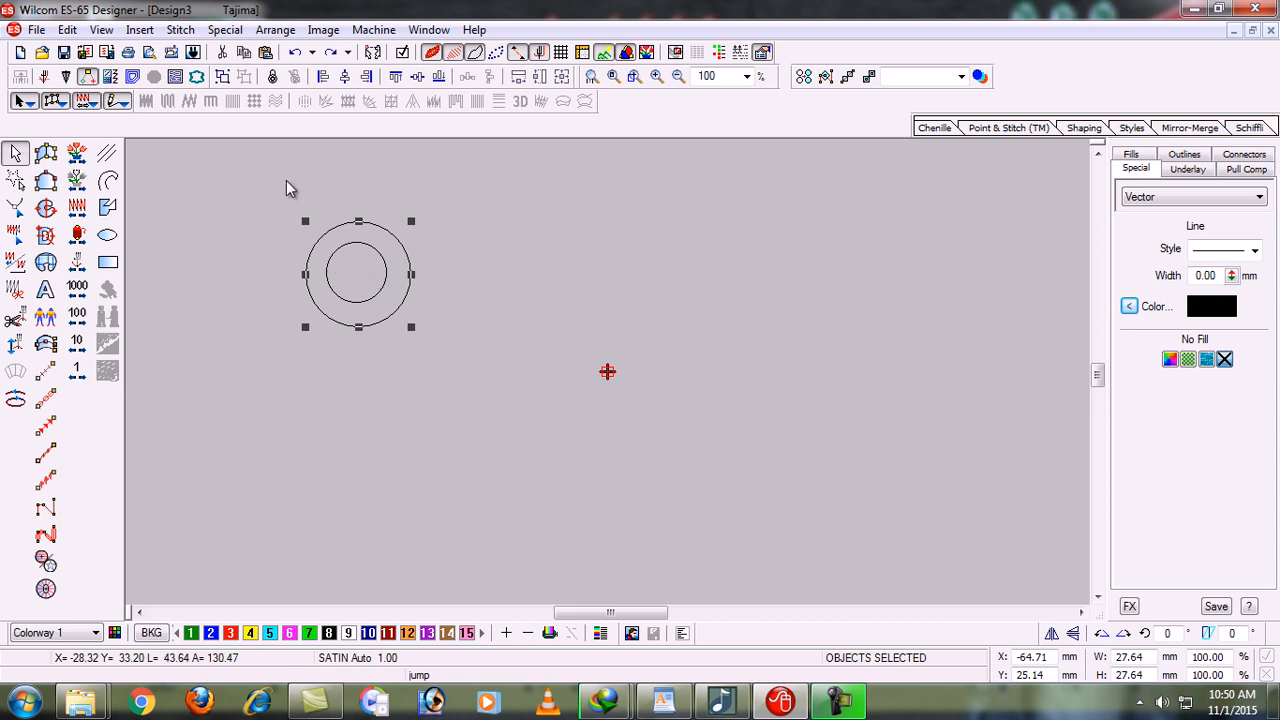
{"action": "left_click", "coordinate": [223, 78]}
{"action": "left_click", "coordinate": [394, 374]}
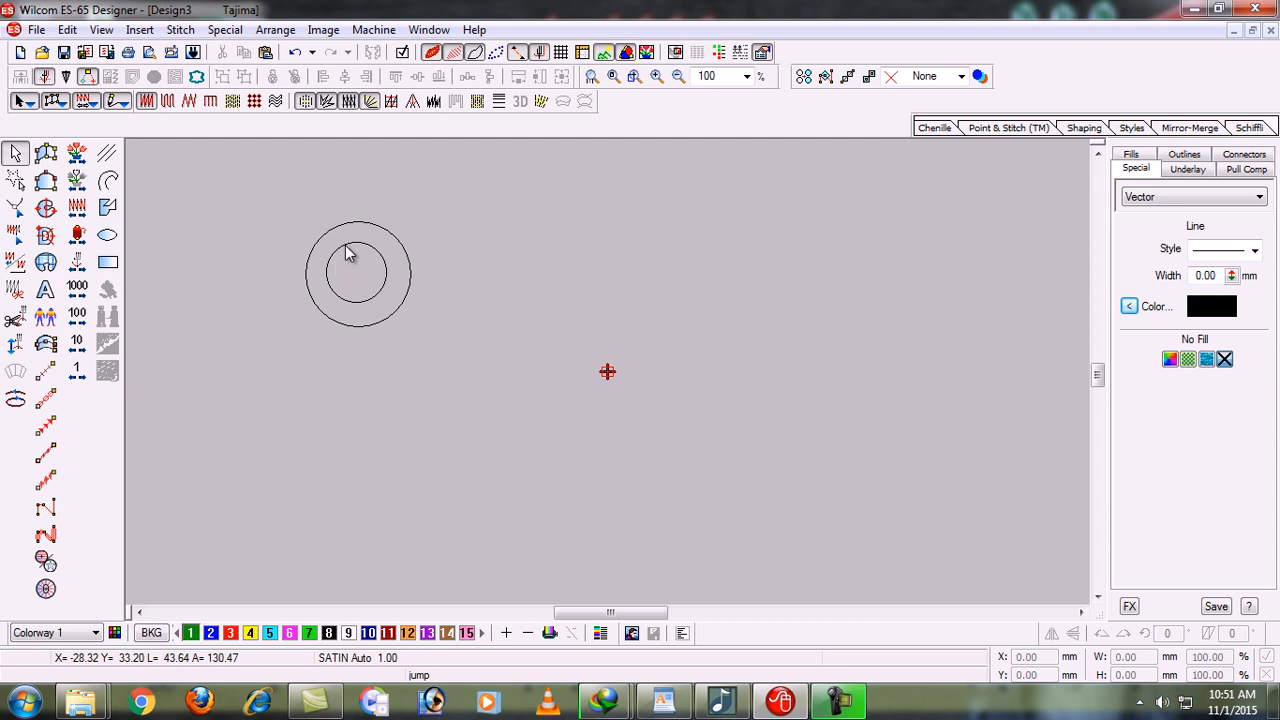
{"action": "left_click", "coordinate": [348, 252]}
{"action": "left_click_drag", "start_coordinate": [348, 252], "coordinate": [542, 272]}
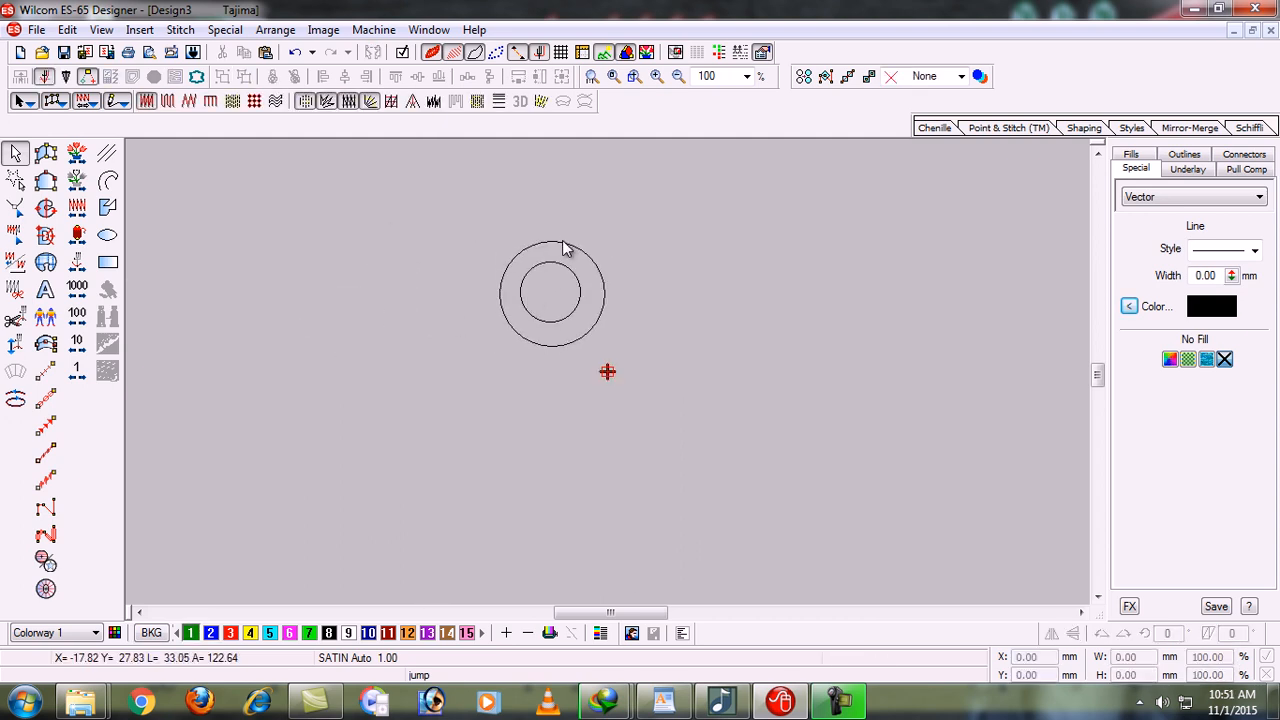
Step: Move the grouped pair of circles farther from the origin, to about X -58.8 mm, Y 19.0 mm
{"action": "left_click_drag", "start_coordinate": [564, 244], "coordinate": [403, 216]}
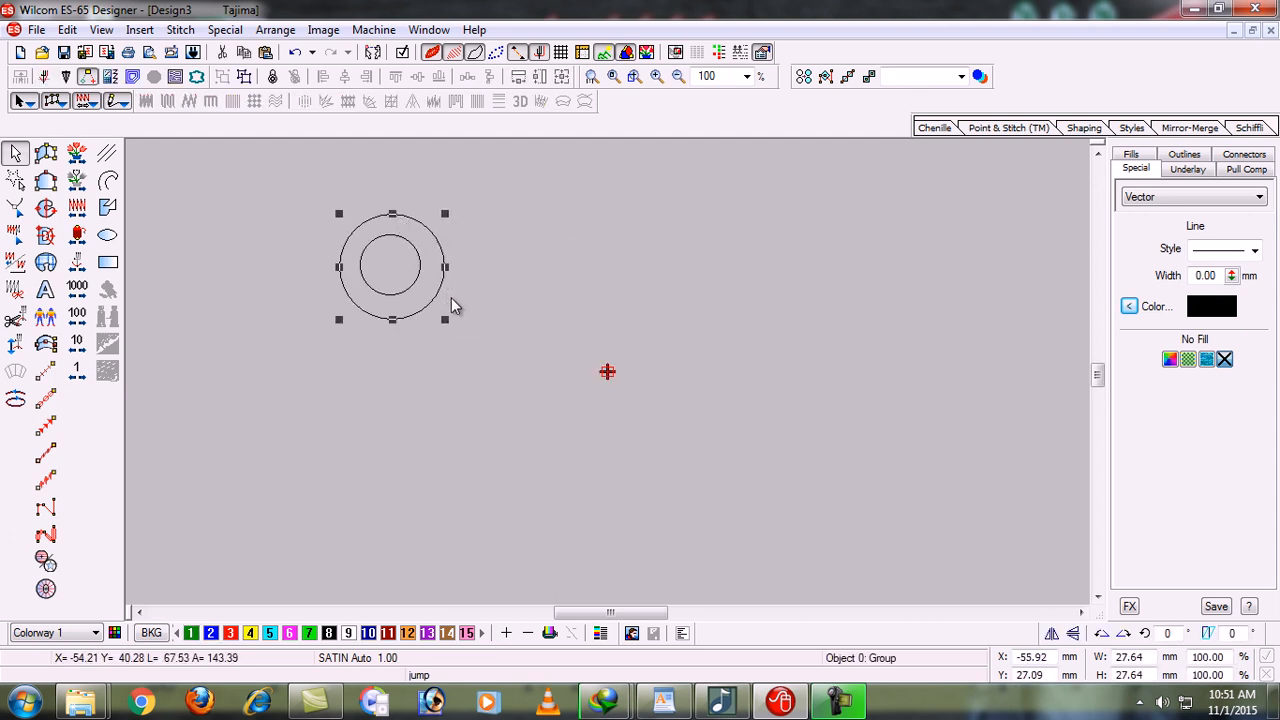
{"action": "left_click", "coordinate": [465, 358]}
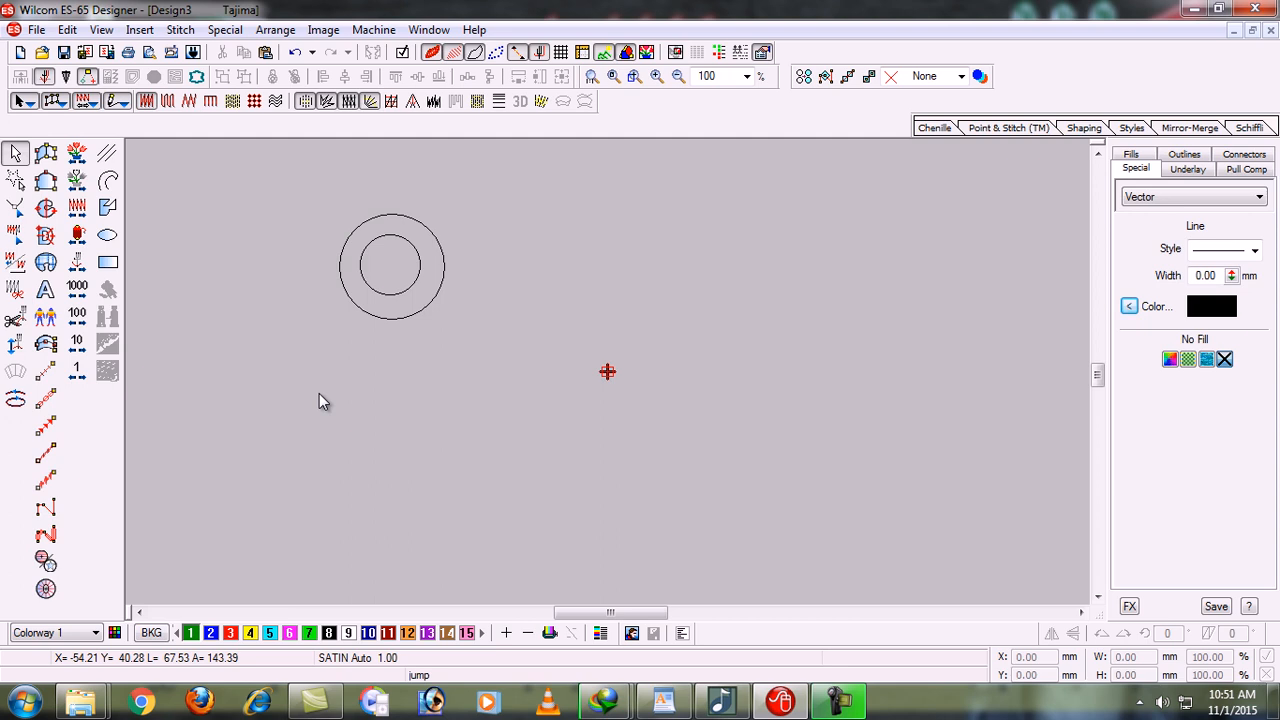
{"action": "left_click_drag", "start_coordinate": [422, 292], "coordinate": [401, 313]}
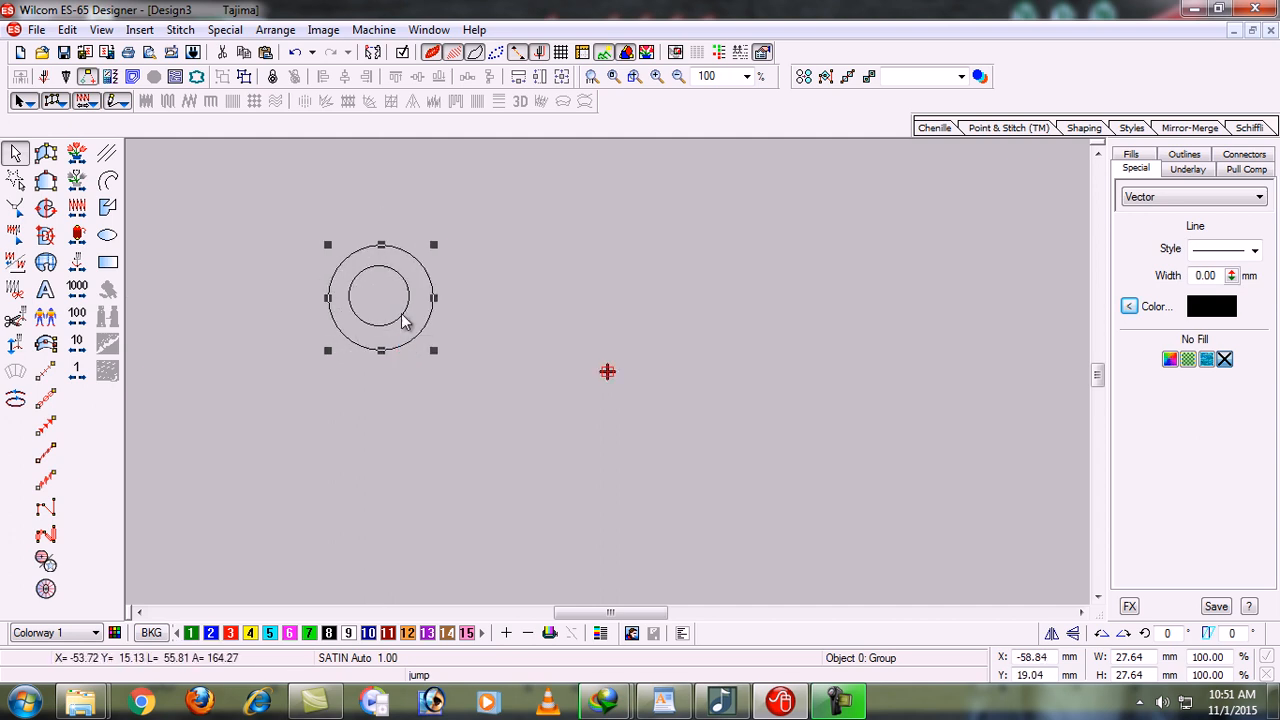
{"action": "left_click", "coordinate": [512, 323]}
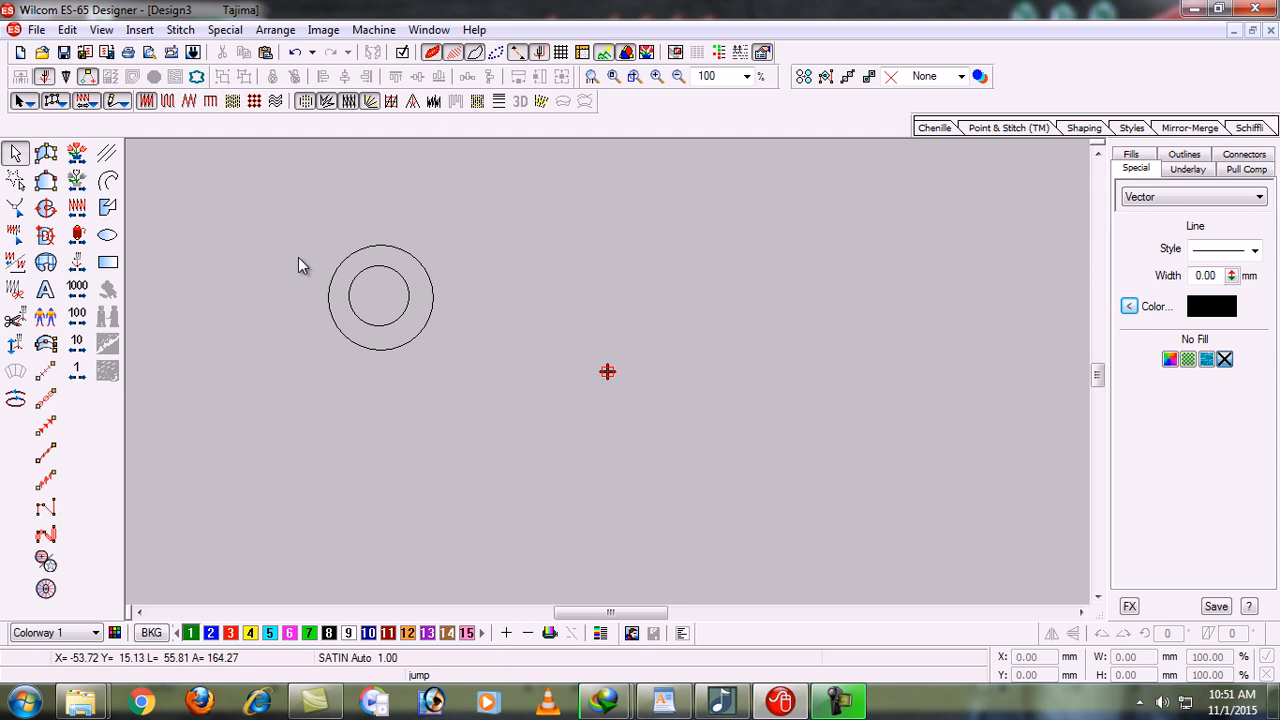
Step: Draw a vector circle about 54 mm in diameter near the origin, beside the grouped pair
{"action": "left_click", "coordinate": [108, 234]}
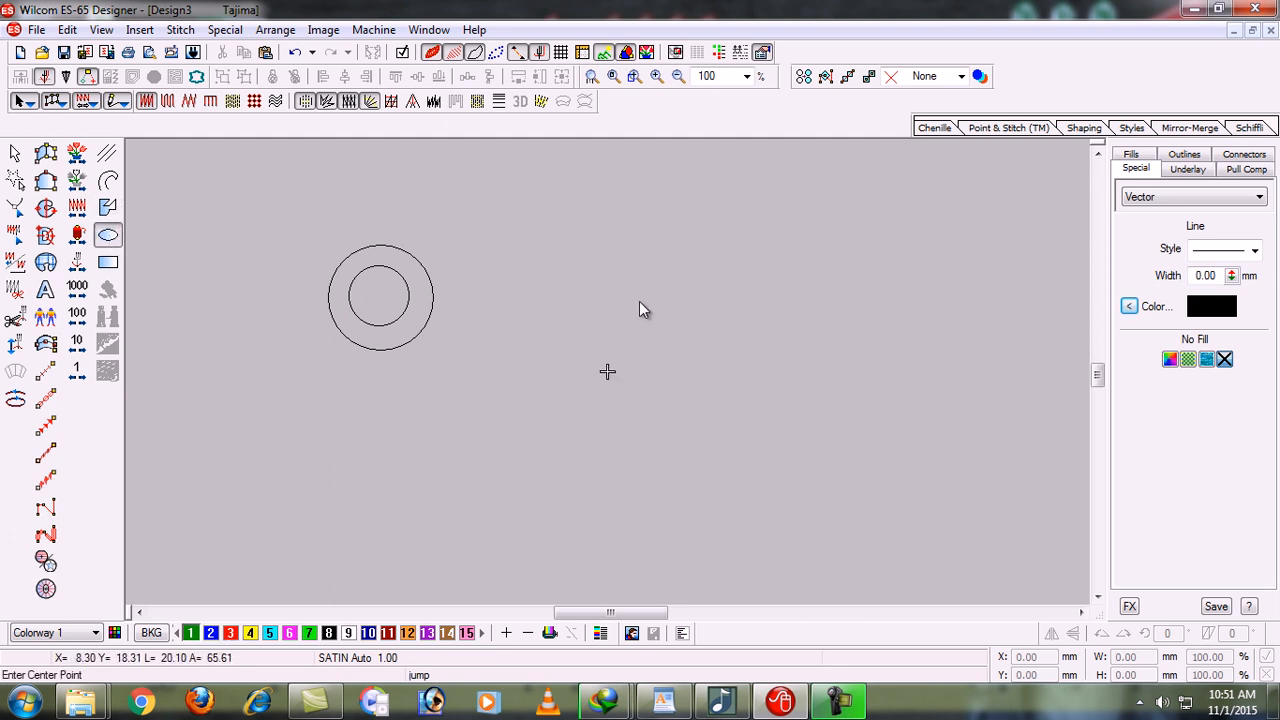
{"action": "left_click", "coordinate": [607, 371]}
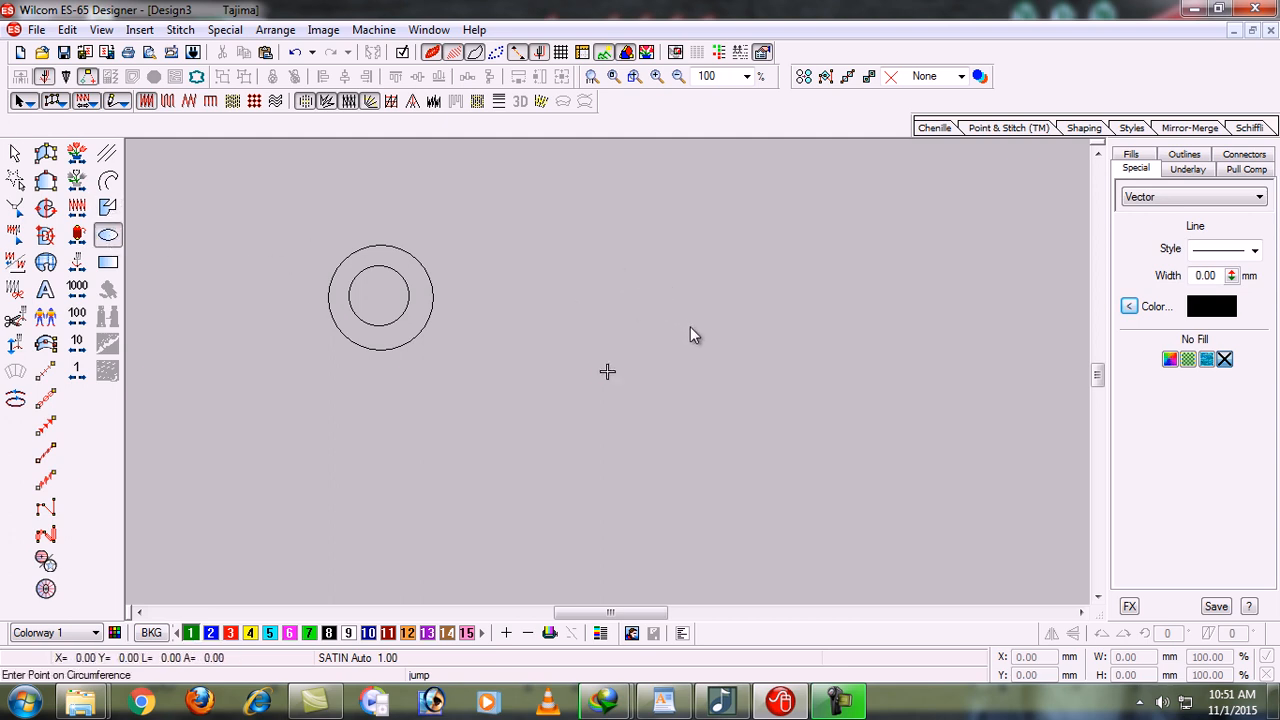
{"action": "left_click", "coordinate": [753, 409]}
{"action": "key", "text": "Return"}
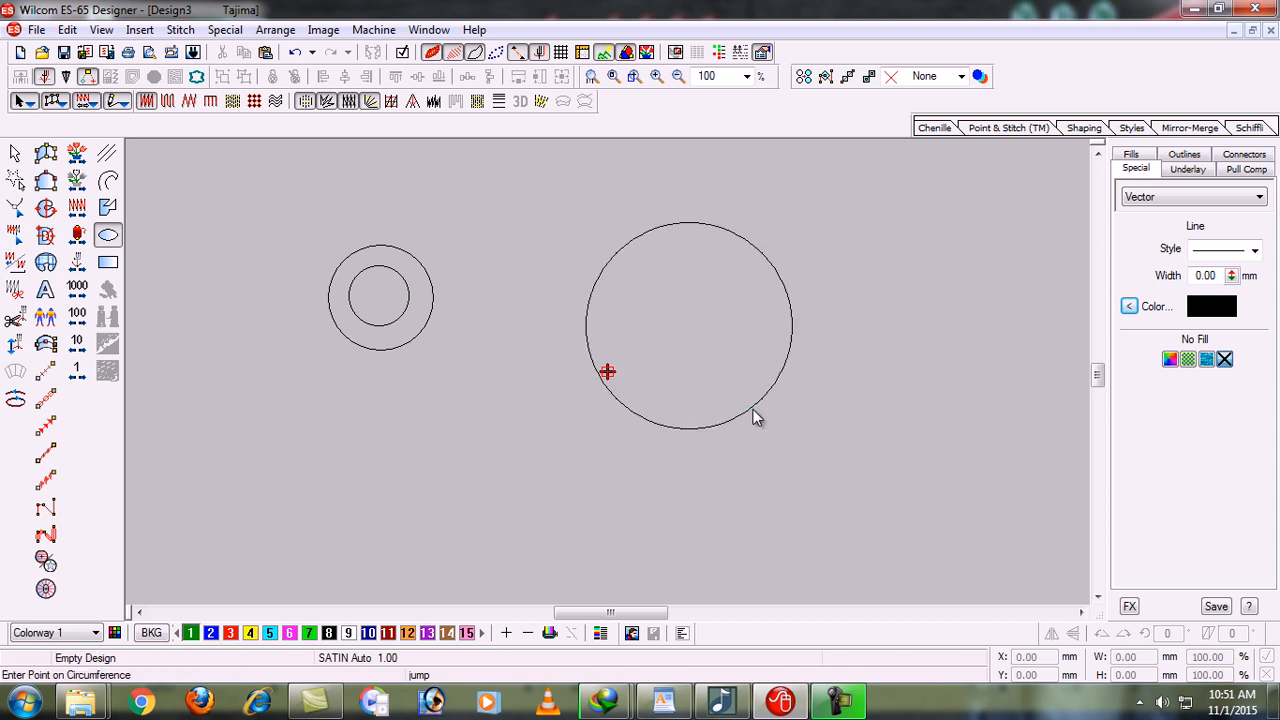
{"action": "key", "text": "Escape"}
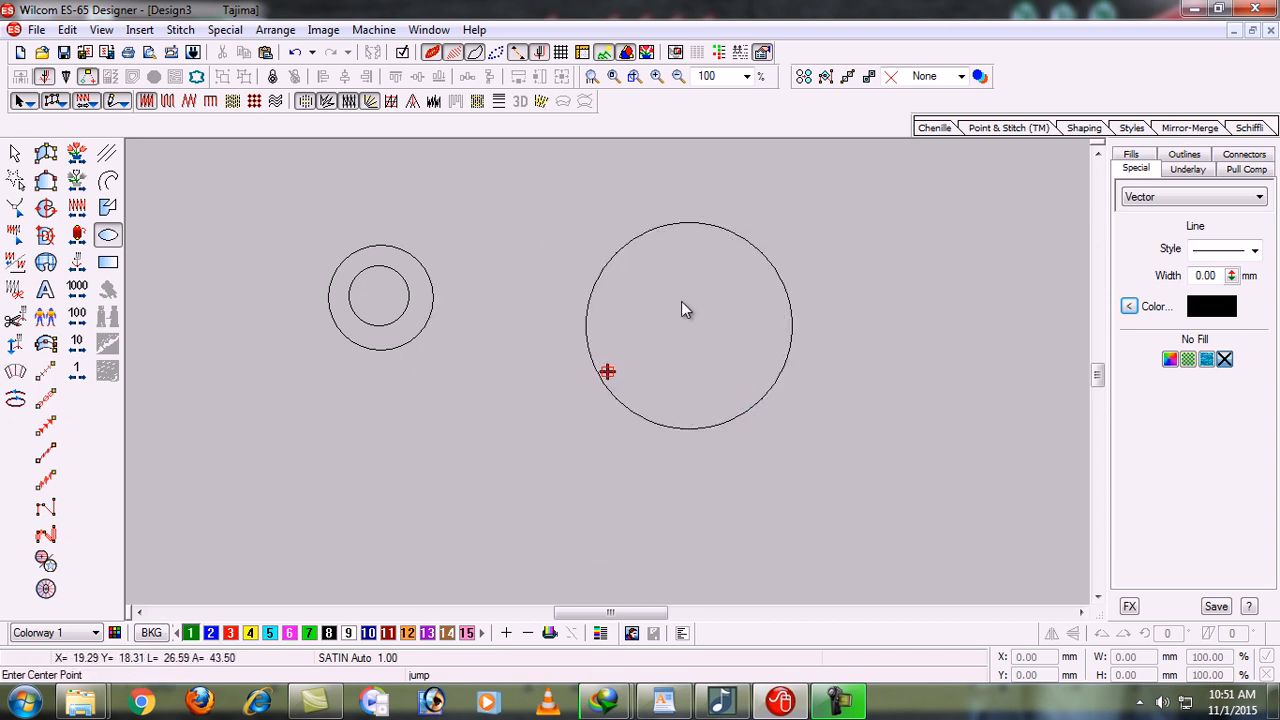
Step: Draw two progressively smaller circles inside the 54 mm circle, the second about 27.8 mm in diameter
{"action": "left_click", "coordinate": [688, 334]}
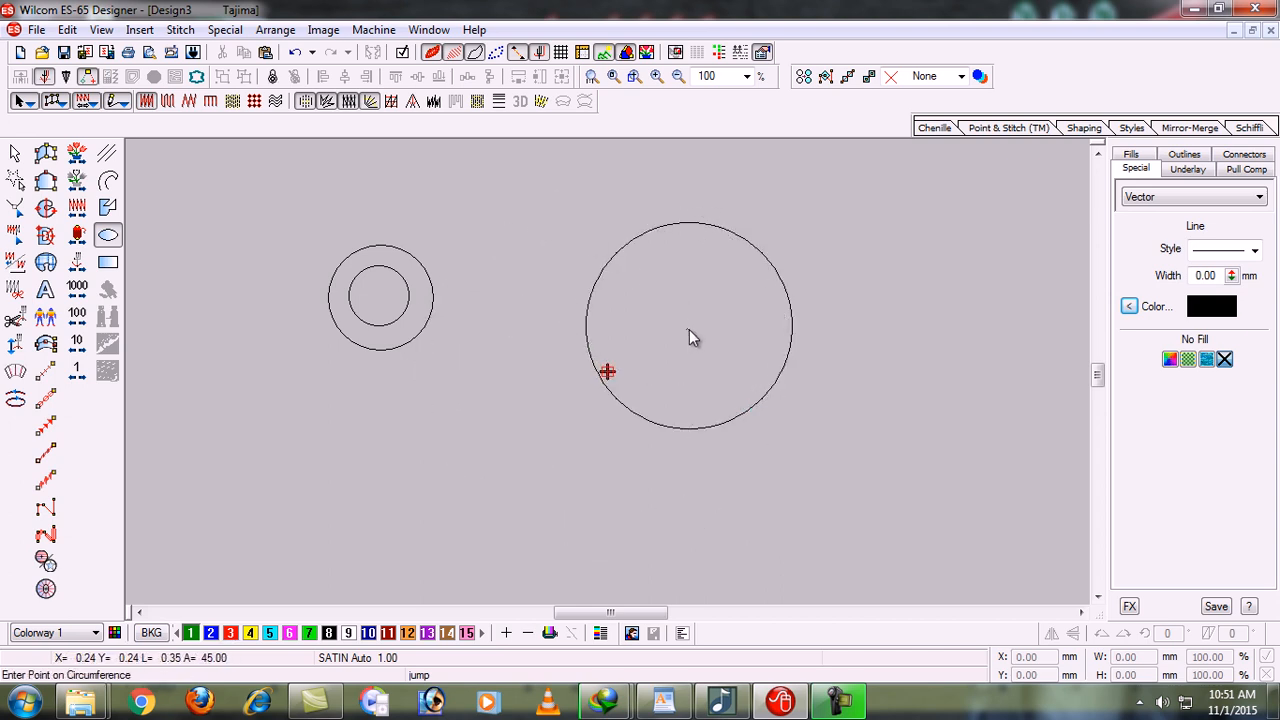
{"action": "left_click", "coordinate": [728, 390]}
{"action": "key", "text": "Return"}
{"action": "left_click", "coordinate": [679, 326]}
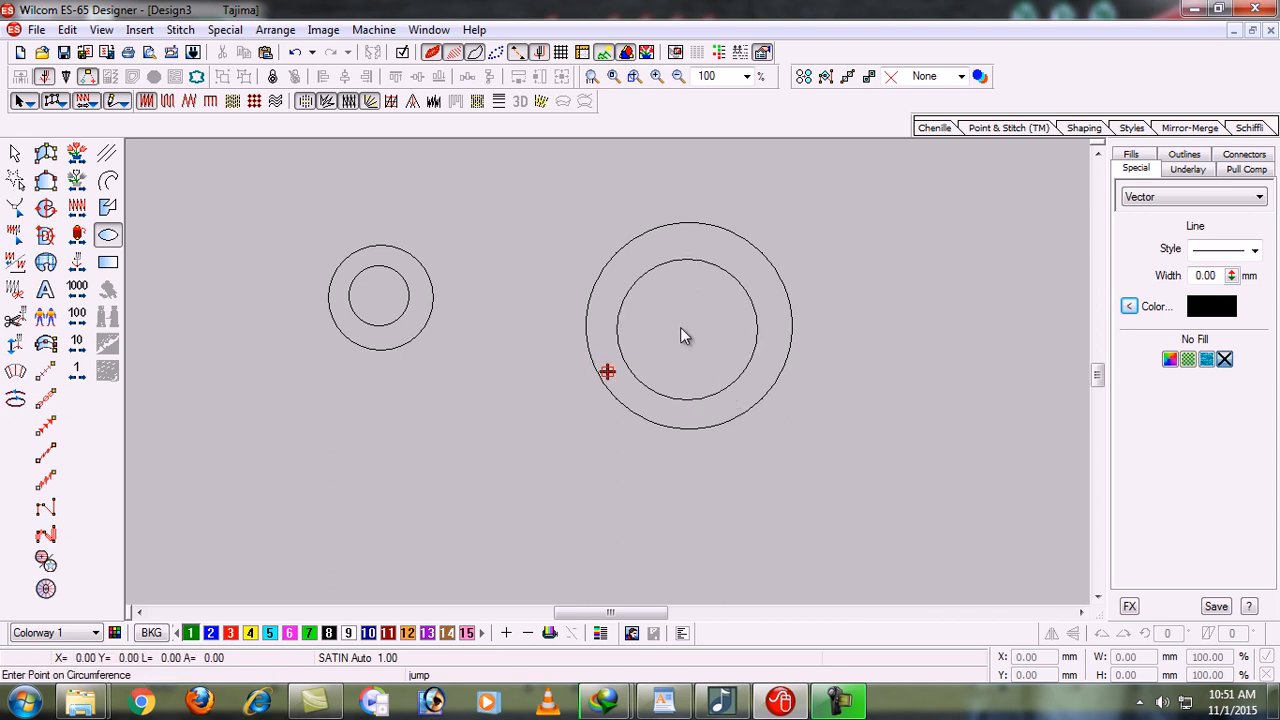
{"action": "left_click", "coordinate": [703, 385]}
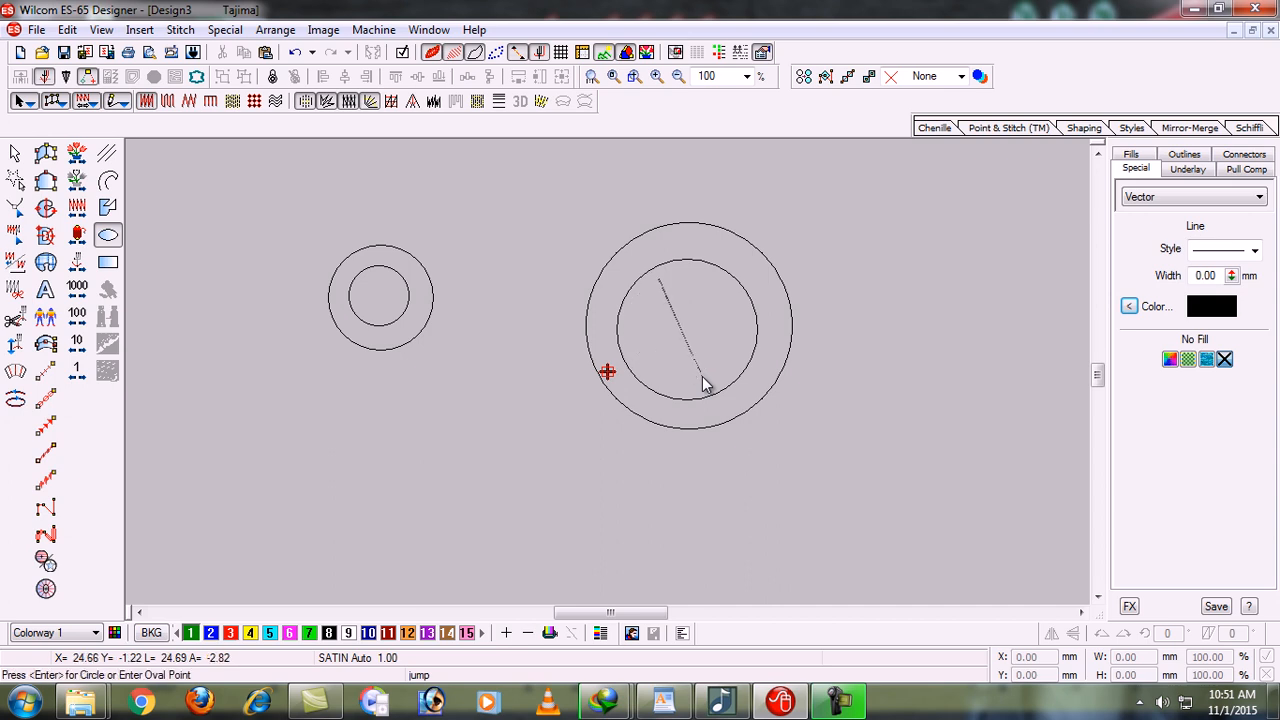
{"action": "key", "text": "Return"}
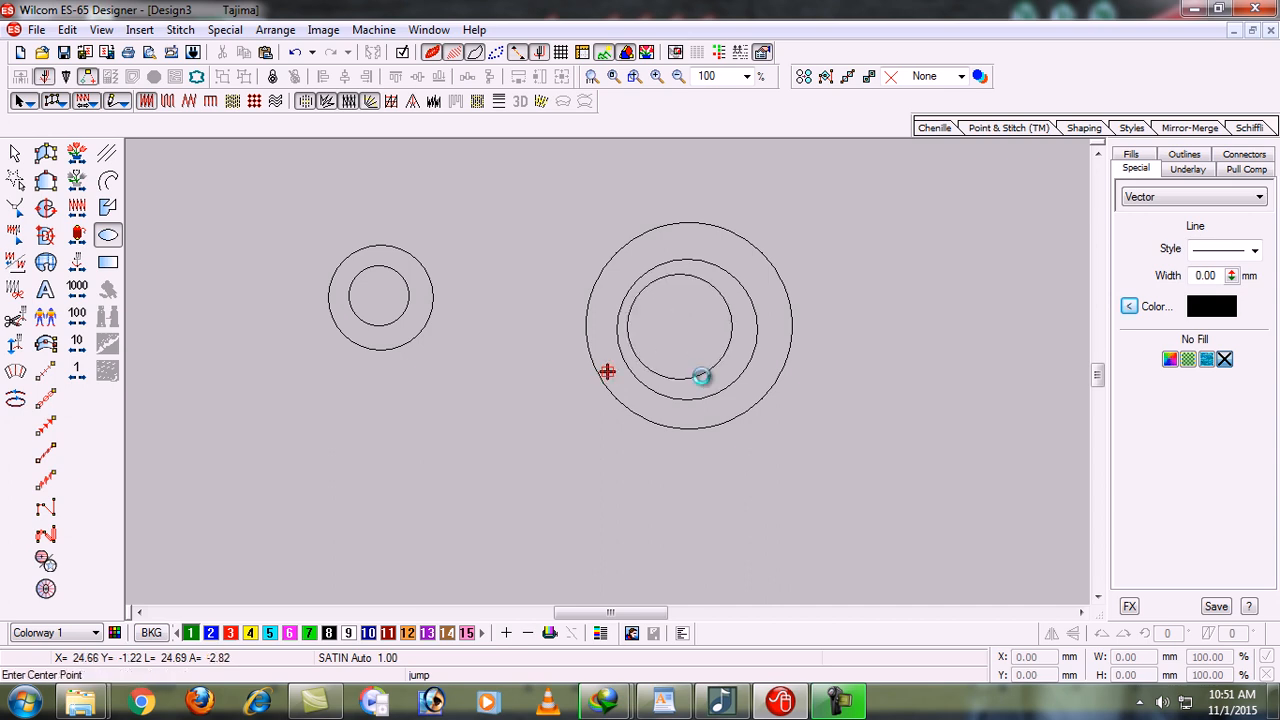
Step: Draw two more nested circles inside the 27.8 mm circle, the innermost about 12.9 mm in diameter
{"action": "left_click", "coordinate": [675, 326]}
{"action": "left_click", "coordinate": [690, 360]}
{"action": "key", "text": "Return"}
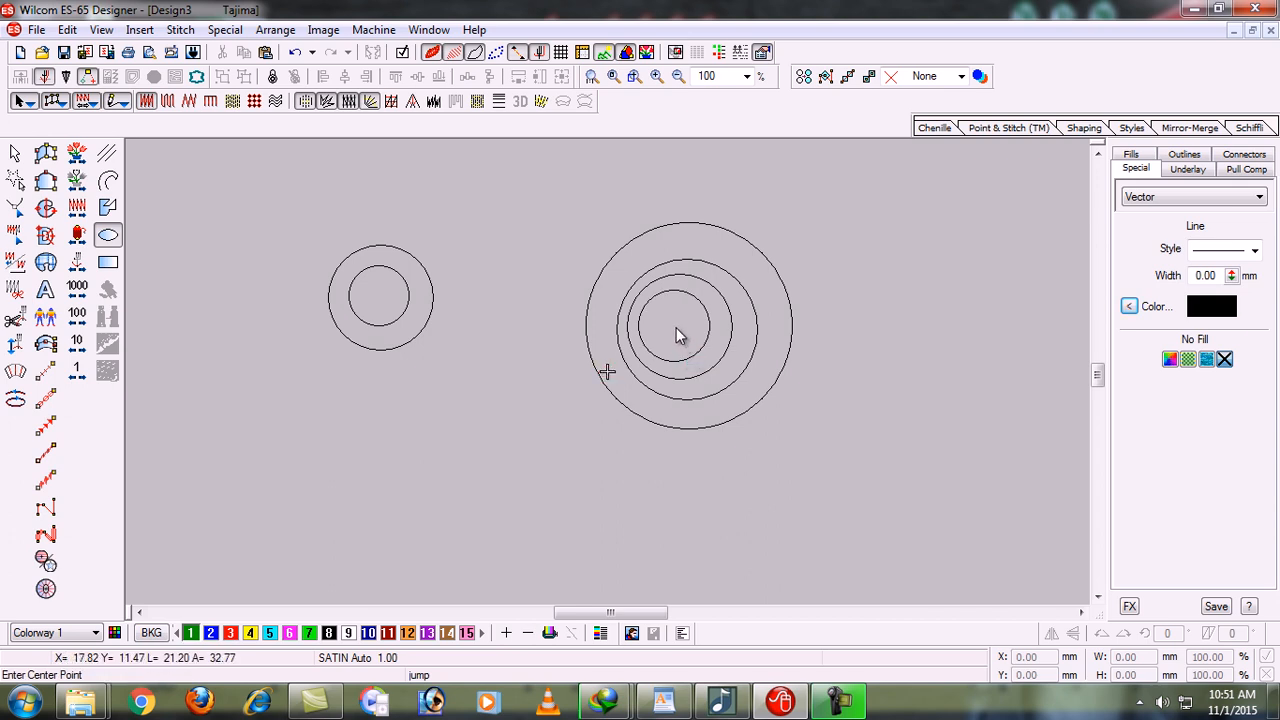
{"action": "left_click", "coordinate": [673, 324]}
{"action": "left_click", "coordinate": [687, 354]}
{"action": "key", "text": "Return"}
{"action": "left_click", "coordinate": [15, 152]}
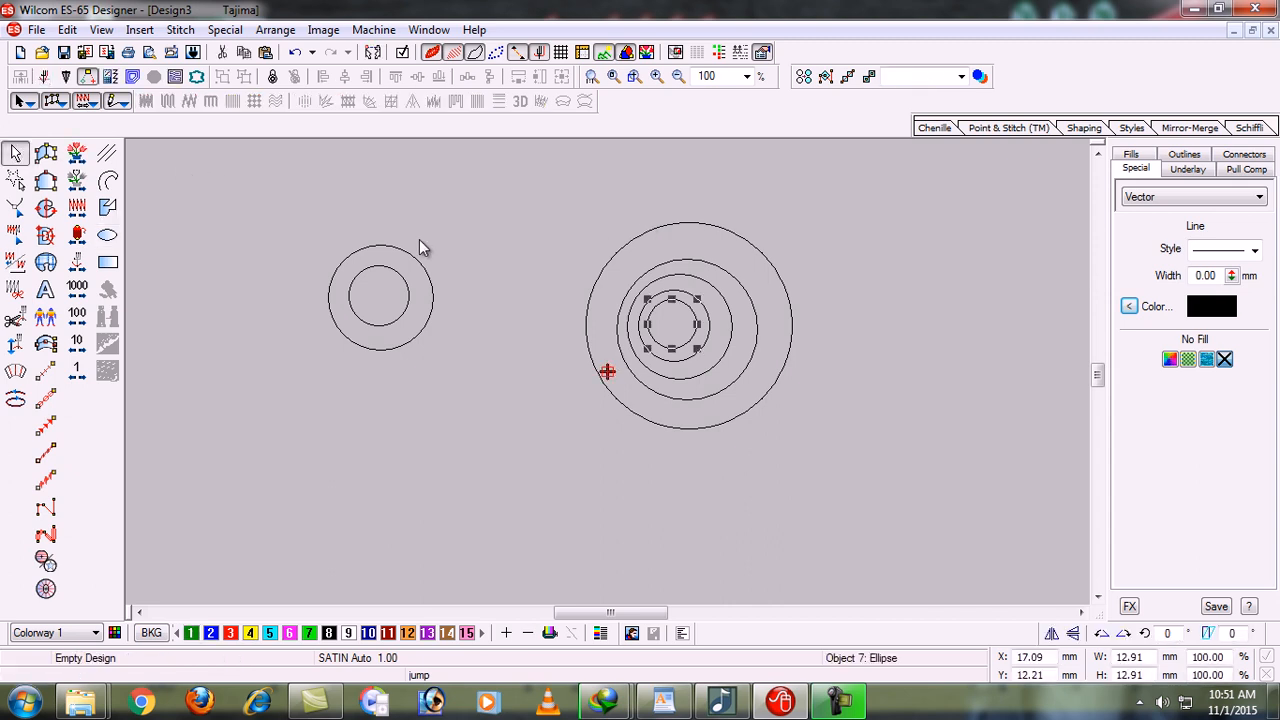
{"action": "left_click", "coordinate": [575, 247]}
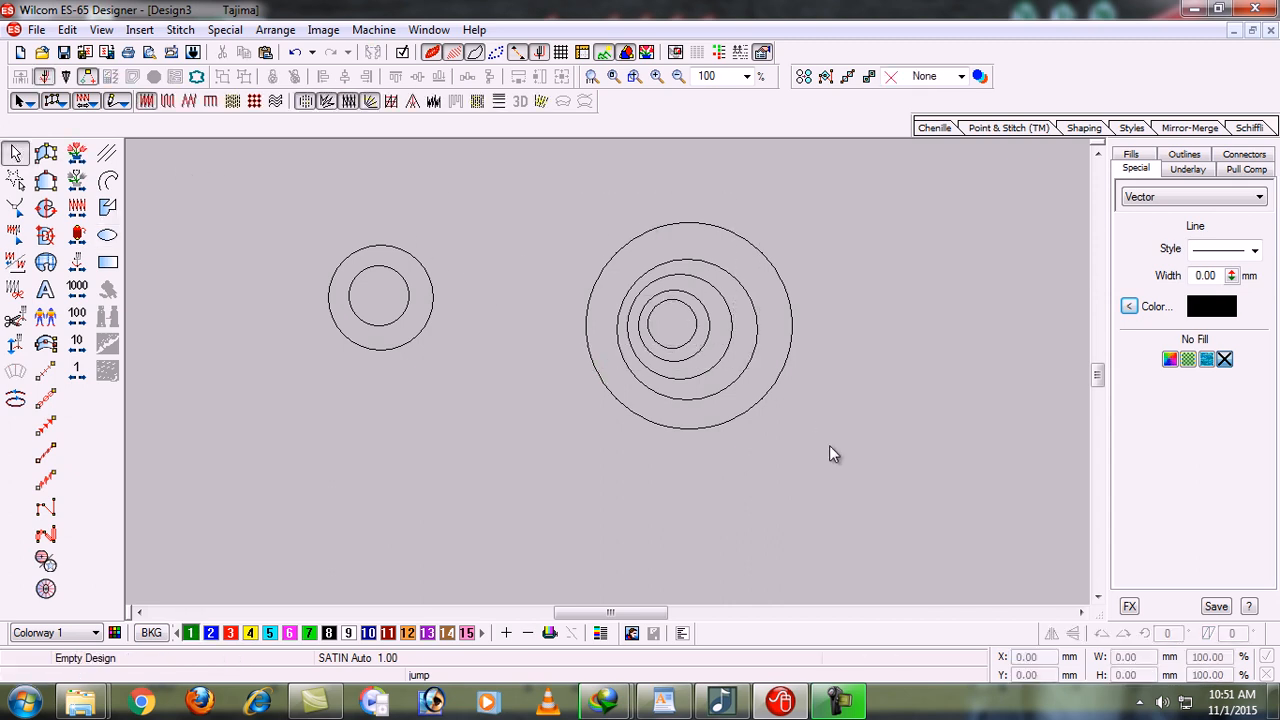
Step: Try moving the five ungrouped nested circles apart one by one
{"action": "left_click_drag", "start_coordinate": [544, 190], "coordinate": [840, 459]}
{"action": "left_click", "coordinate": [632, 523]}
{"action": "left_click_drag", "start_coordinate": [783, 291], "coordinate": [918, 244]}
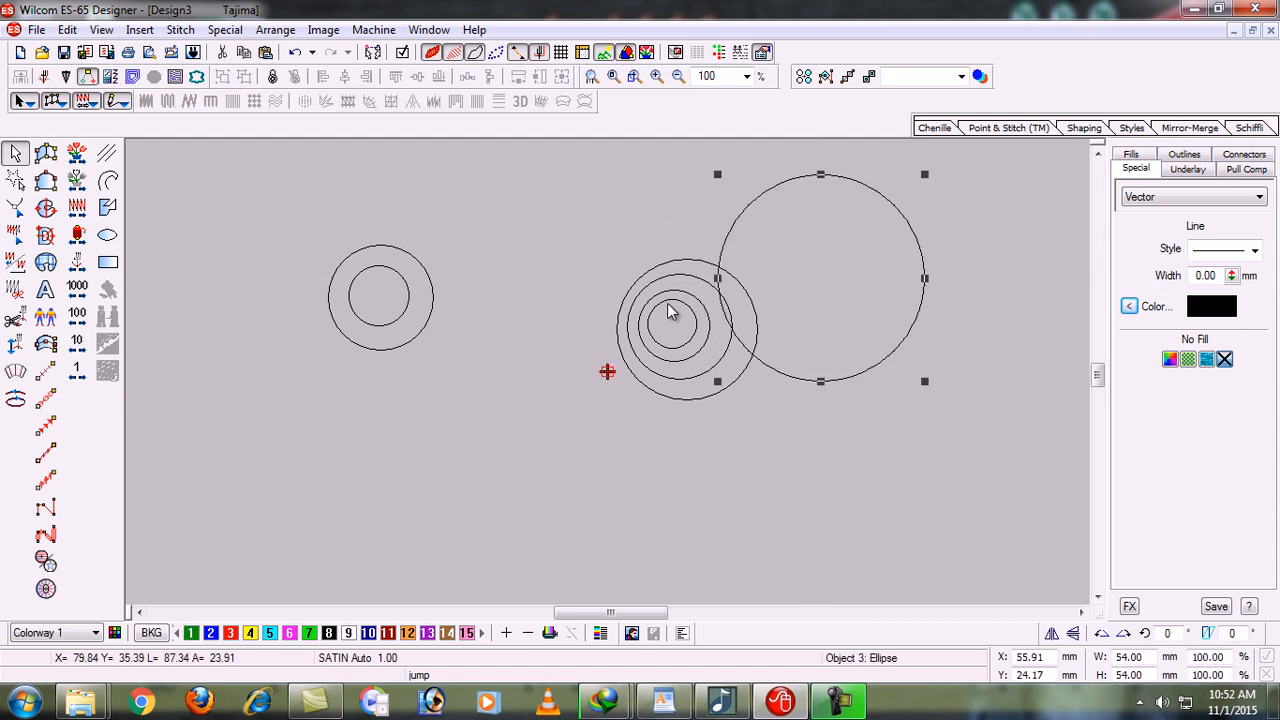
{"action": "left_click_drag", "start_coordinate": [665, 304], "coordinate": [488, 261]}
{"action": "left_click_drag", "start_coordinate": [634, 285], "coordinate": [569, 186]}
{"action": "left_click_drag", "start_coordinate": [664, 356], "coordinate": [617, 405]}
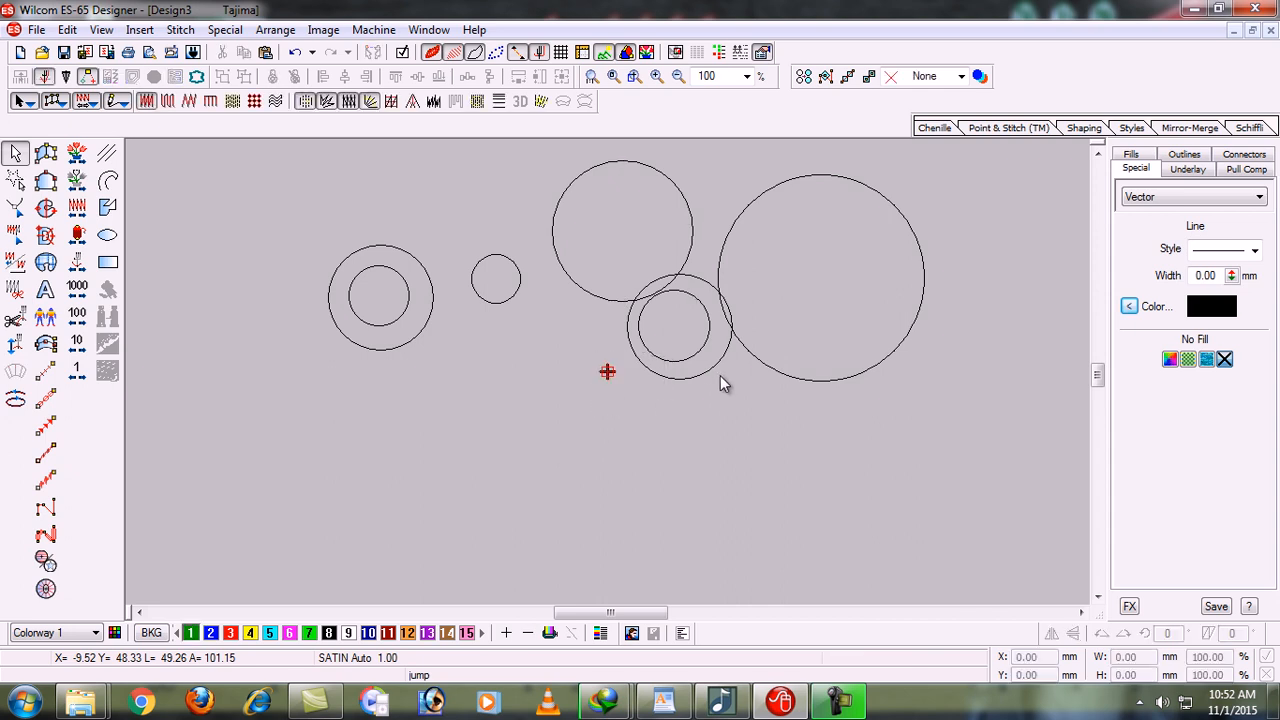
{"action": "left_click_drag", "start_coordinate": [680, 363], "coordinate": [571, 416]}
{"action": "key", "text": "Escape"}
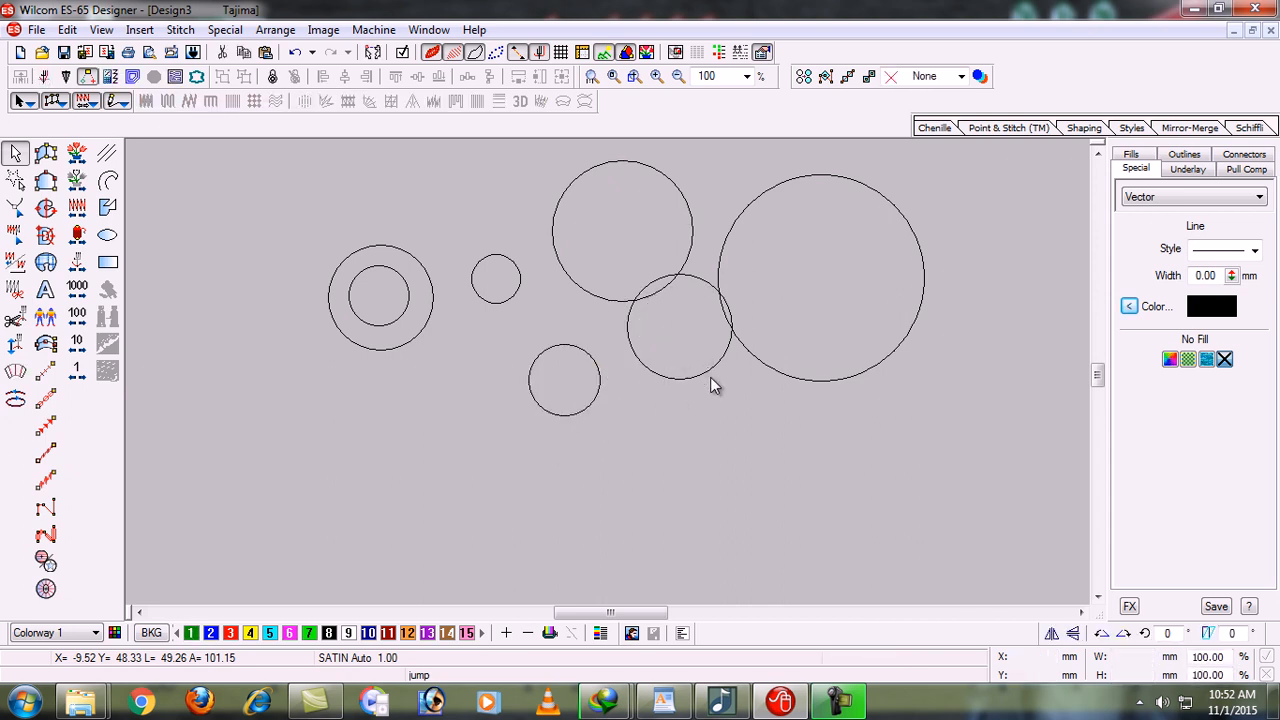
{"action": "left_click_drag", "start_coordinate": [707, 383], "coordinate": [730, 450]}
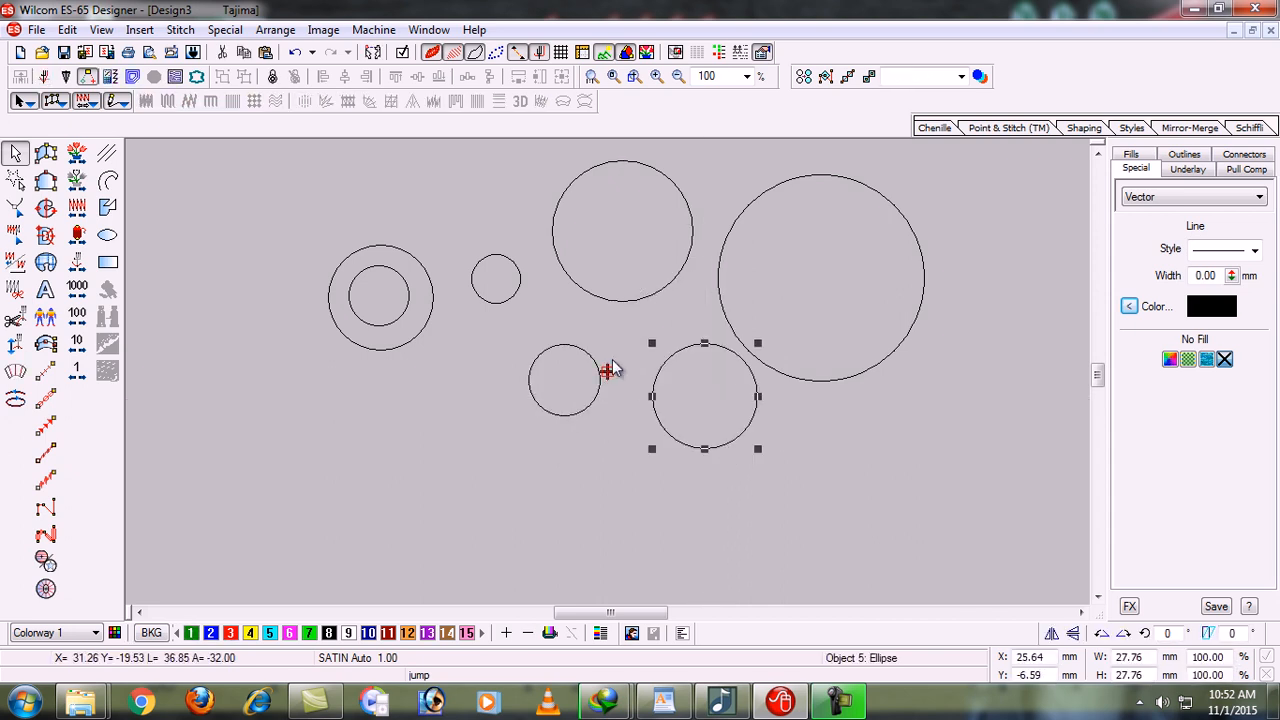
Step: Undo the five separate circle moves
{"action": "key", "text": "ctrl+z"}
{"action": "key", "text": "ctrl+z"}
{"action": "key", "text": "ctrl+z"}
{"action": "key", "text": "ctrl+z"}
{"action": "key", "text": "ctrl+z"}
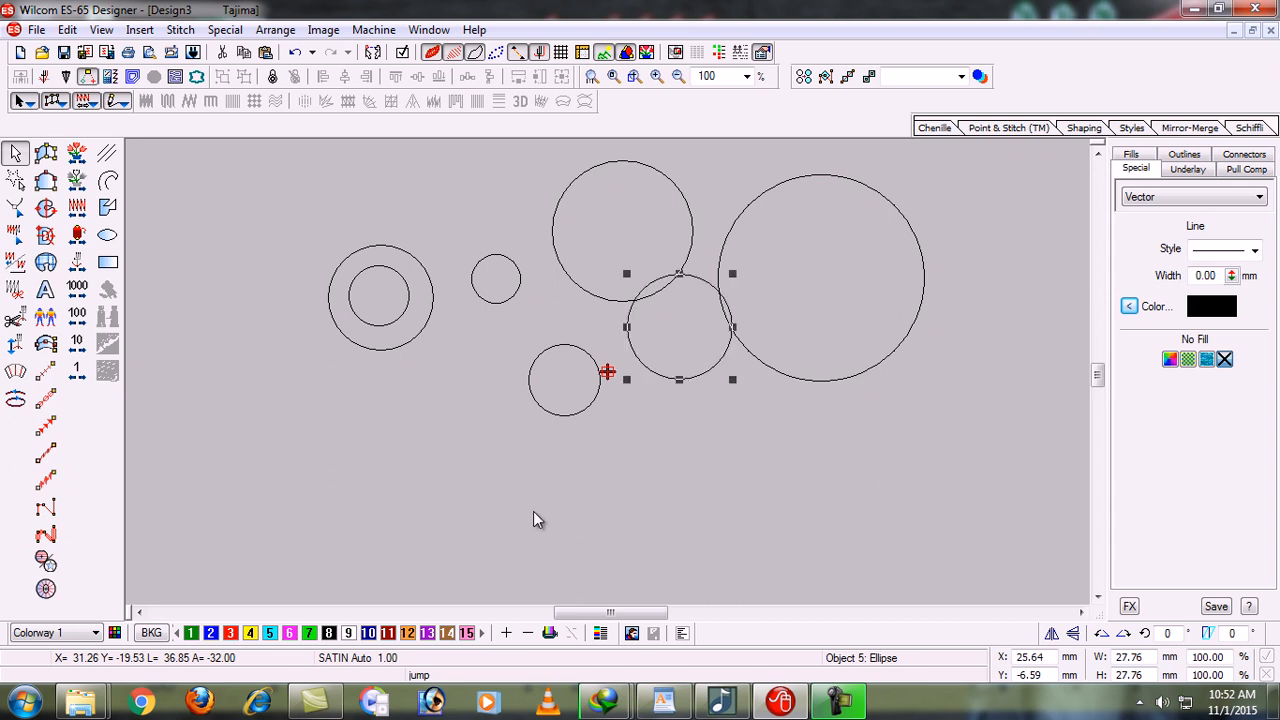
{"action": "left_click", "coordinate": [477, 506]}
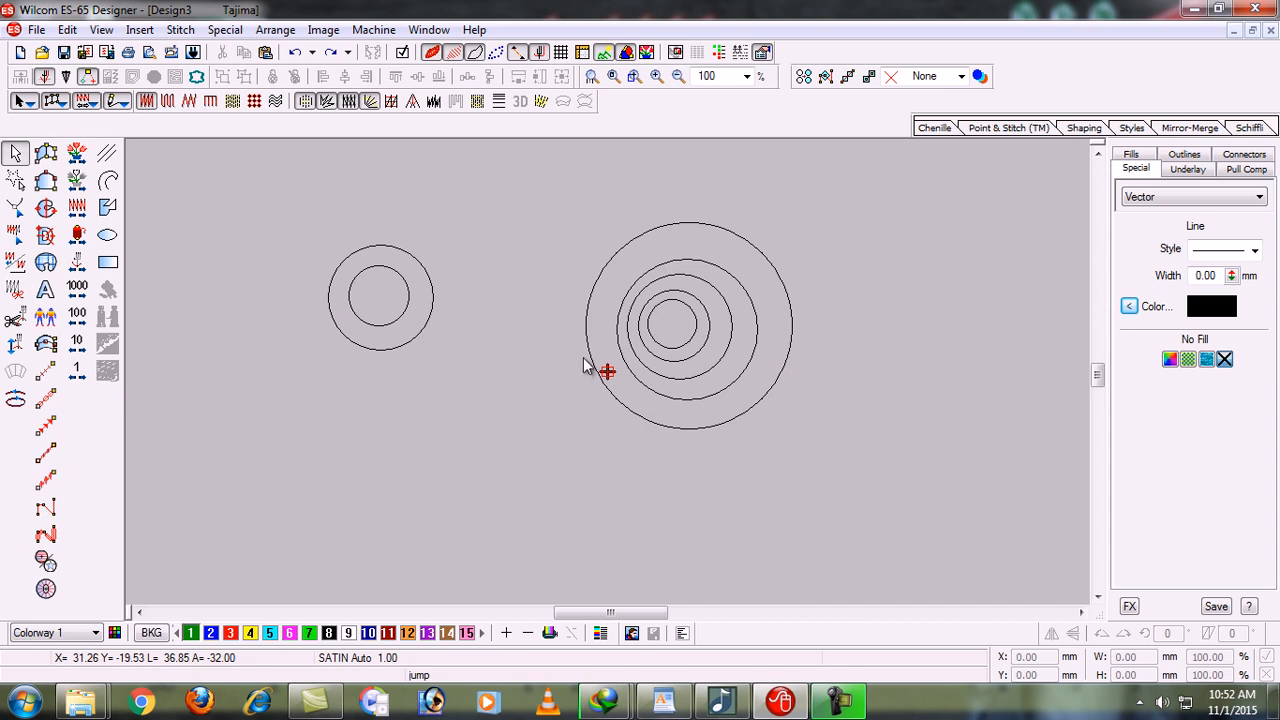
Step: Group the five nested circles into one object
{"action": "left_click_drag", "start_coordinate": [552, 192], "coordinate": [830, 468]}
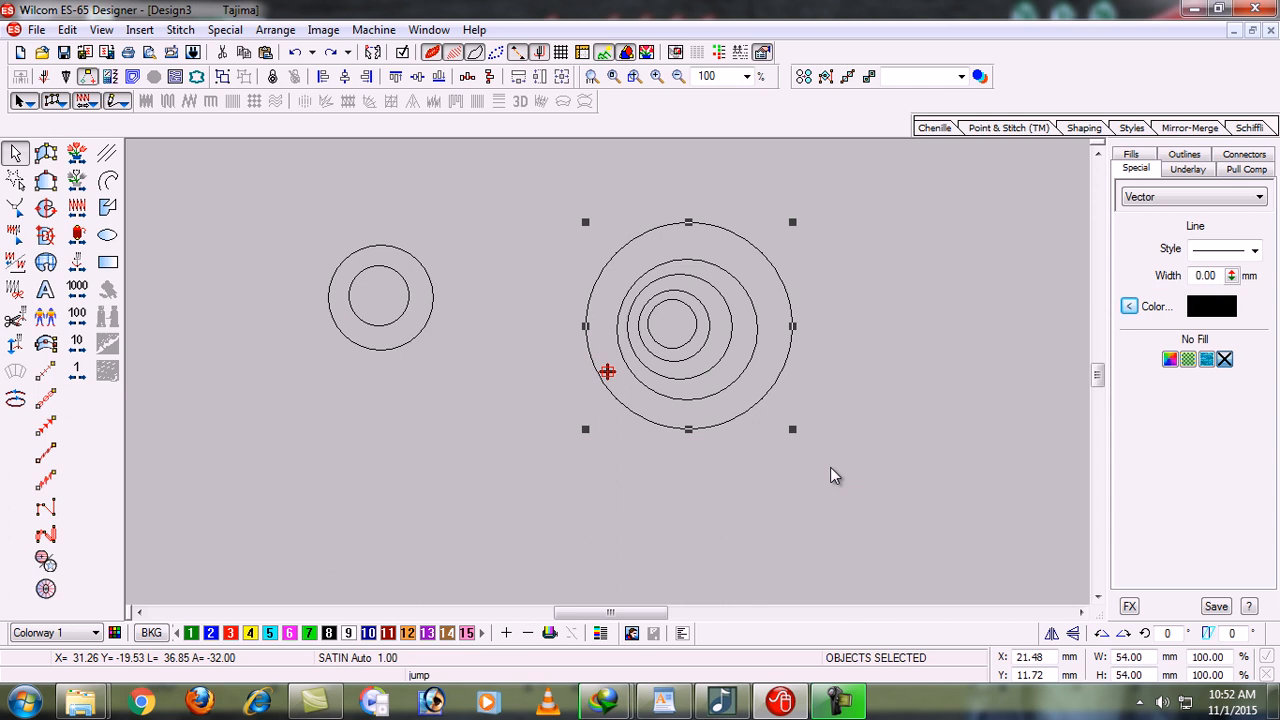
{"action": "left_click", "coordinate": [818, 488]}
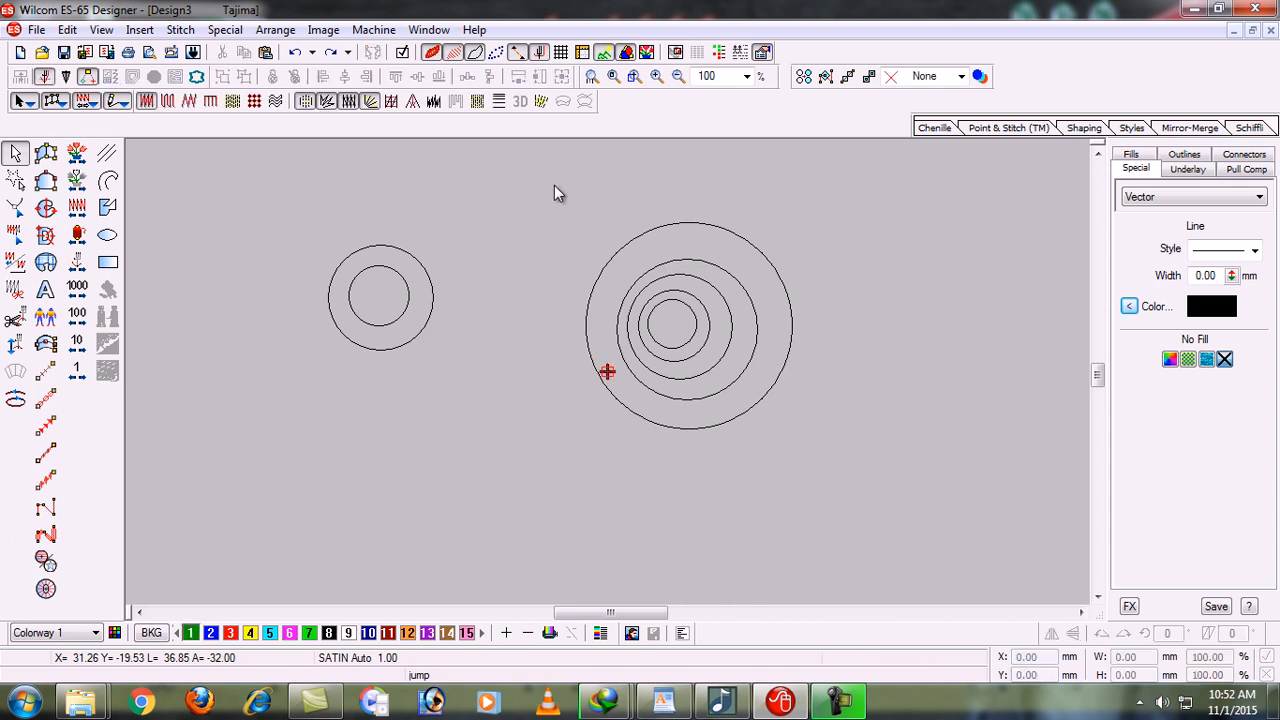
{"action": "left_click_drag", "start_coordinate": [539, 177], "coordinate": [848, 477]}
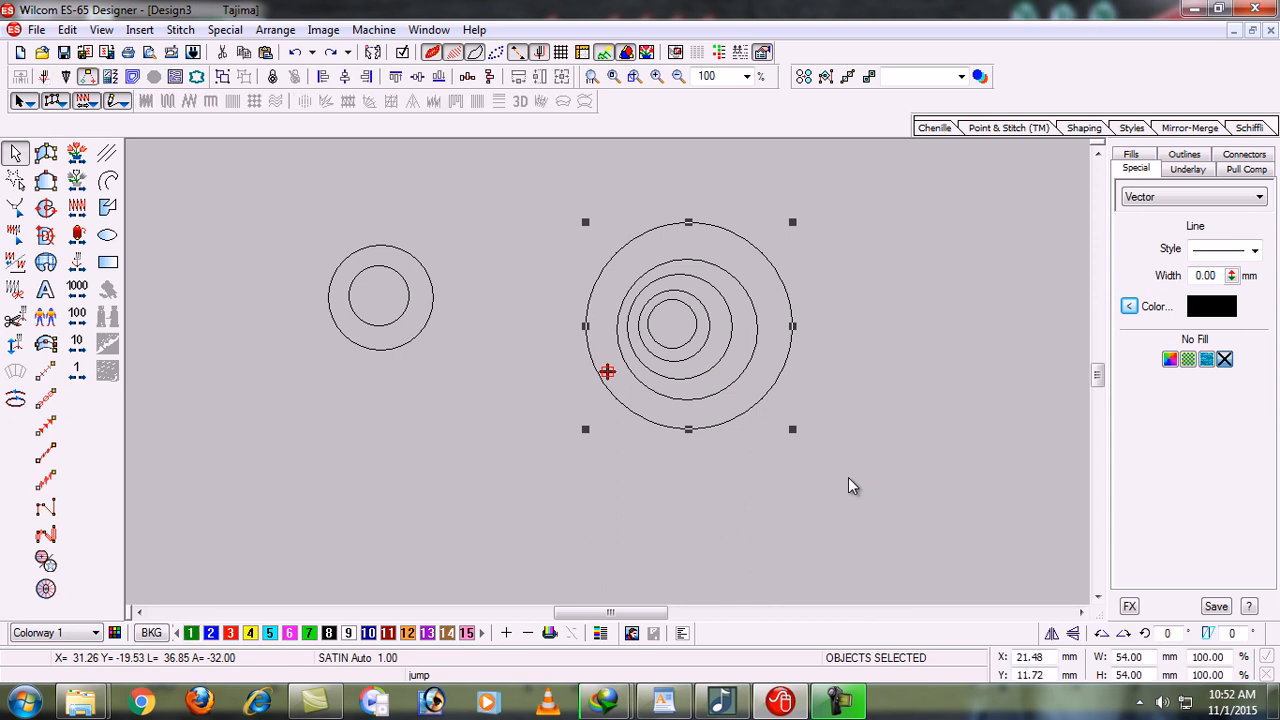
{"action": "left_click", "coordinate": [15, 155]}
{"action": "left_click", "coordinate": [224, 88]}
{"action": "left_click", "coordinate": [483, 396]}
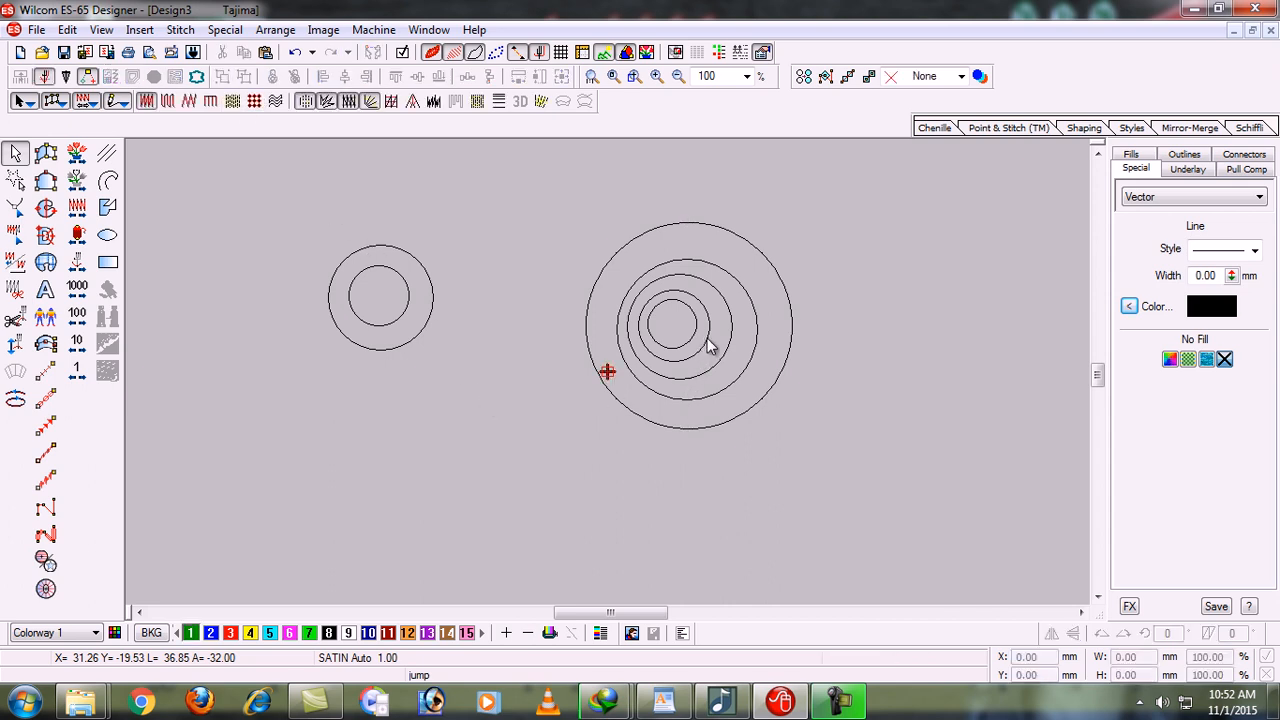
Step: Move the five-circle group to and fro as one object, leaving it at about X 17.3 mm, Y 9.3 mm
{"action": "left_click_drag", "start_coordinate": [709, 345], "coordinate": [843, 318]}
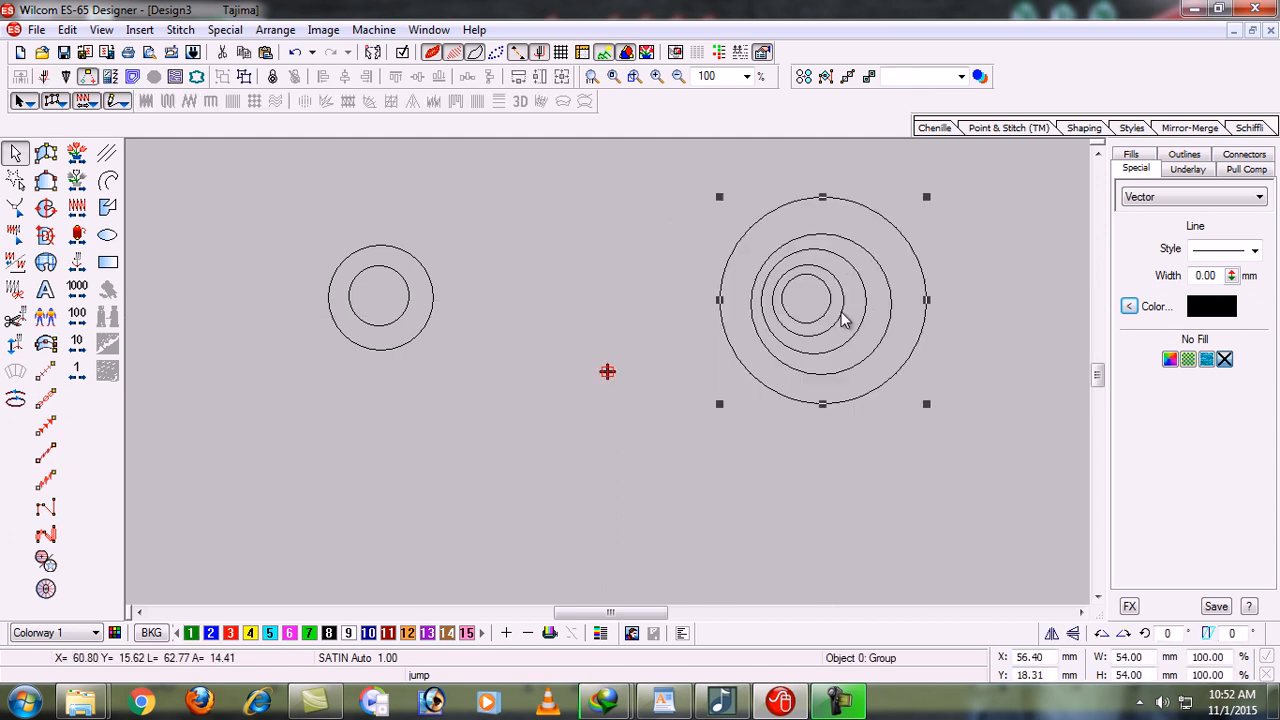
{"action": "left_click", "coordinate": [884, 392]}
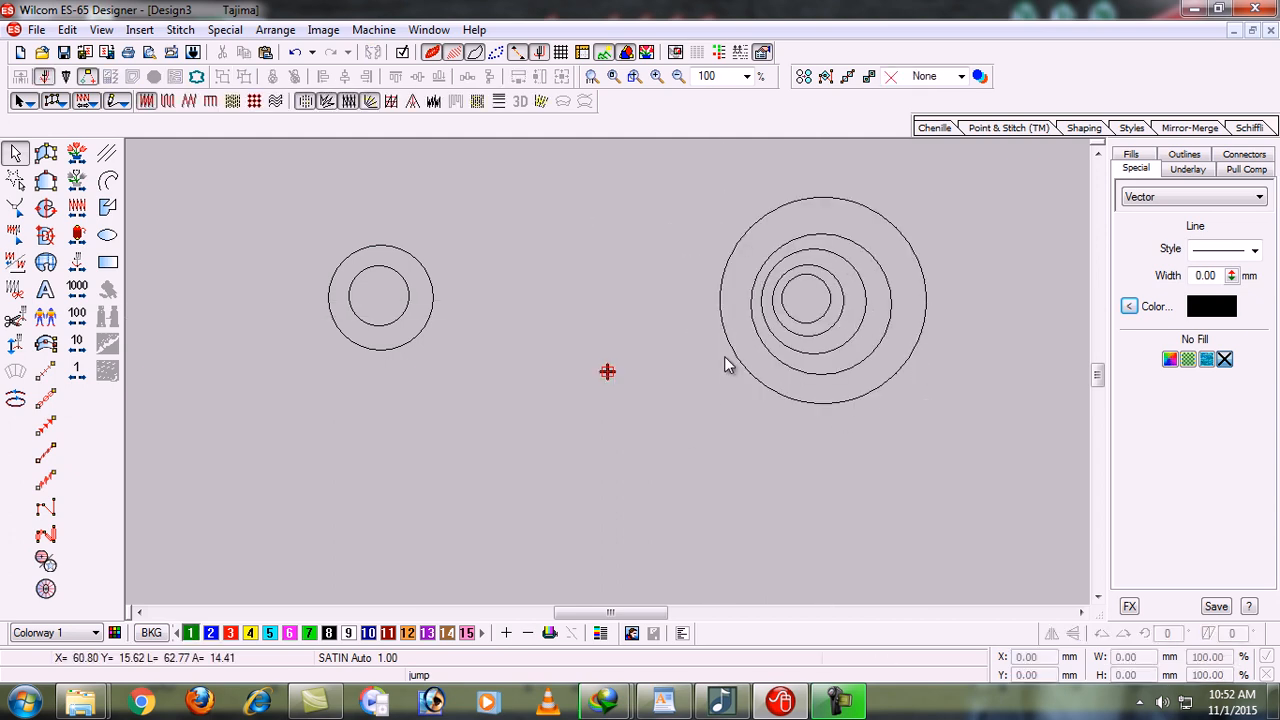
{"action": "left_click_drag", "start_coordinate": [730, 348], "coordinate": [549, 364]}
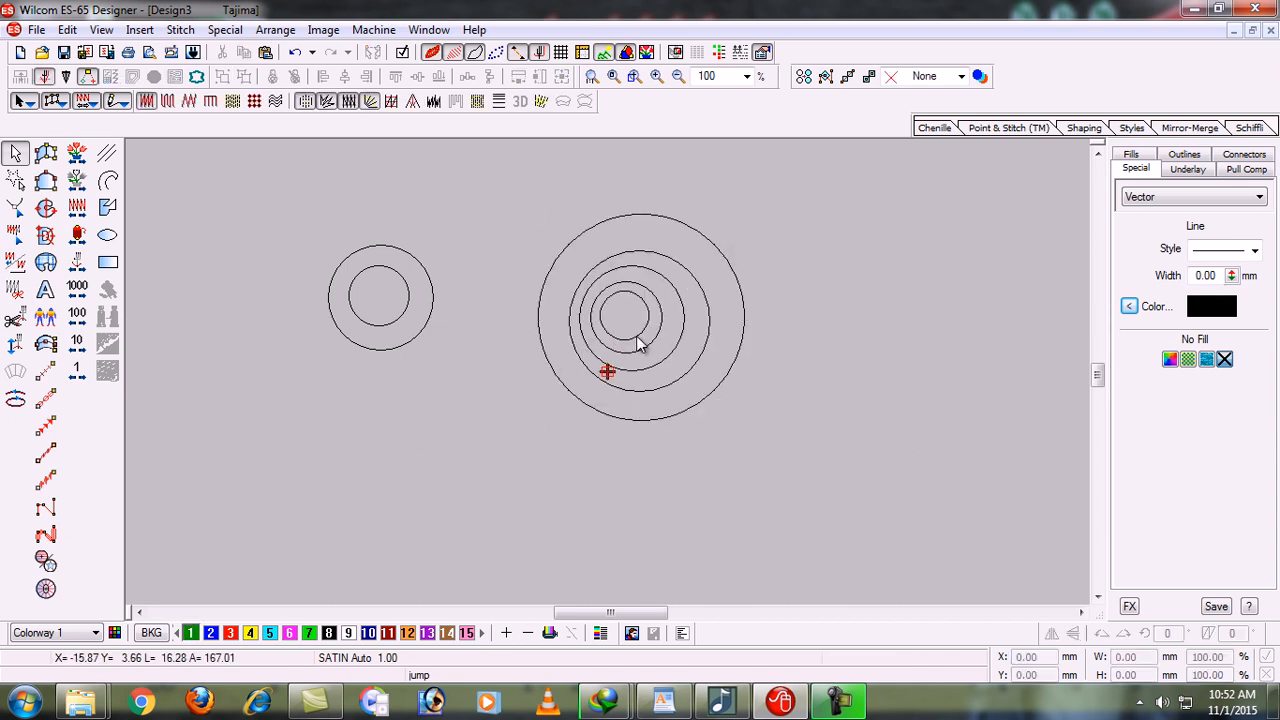
{"action": "left_click_drag", "start_coordinate": [700, 338], "coordinate": [670, 362]}
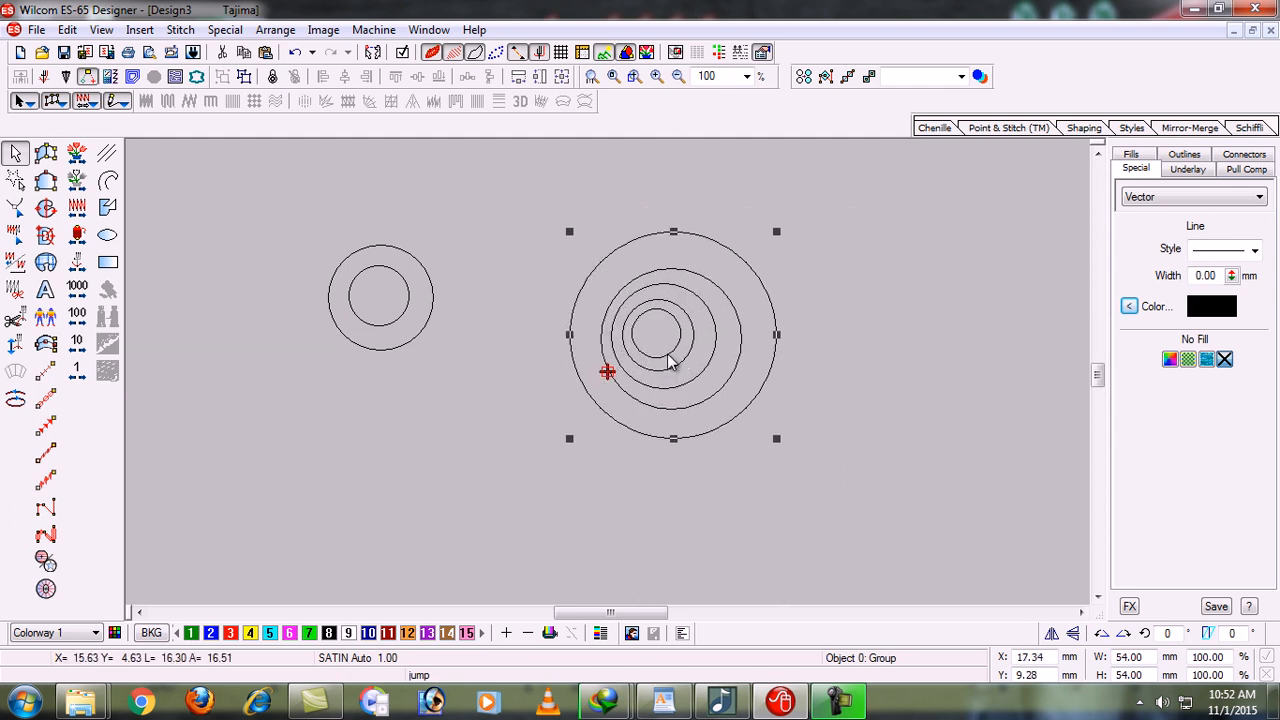
{"action": "left_click", "coordinate": [474, 459]}
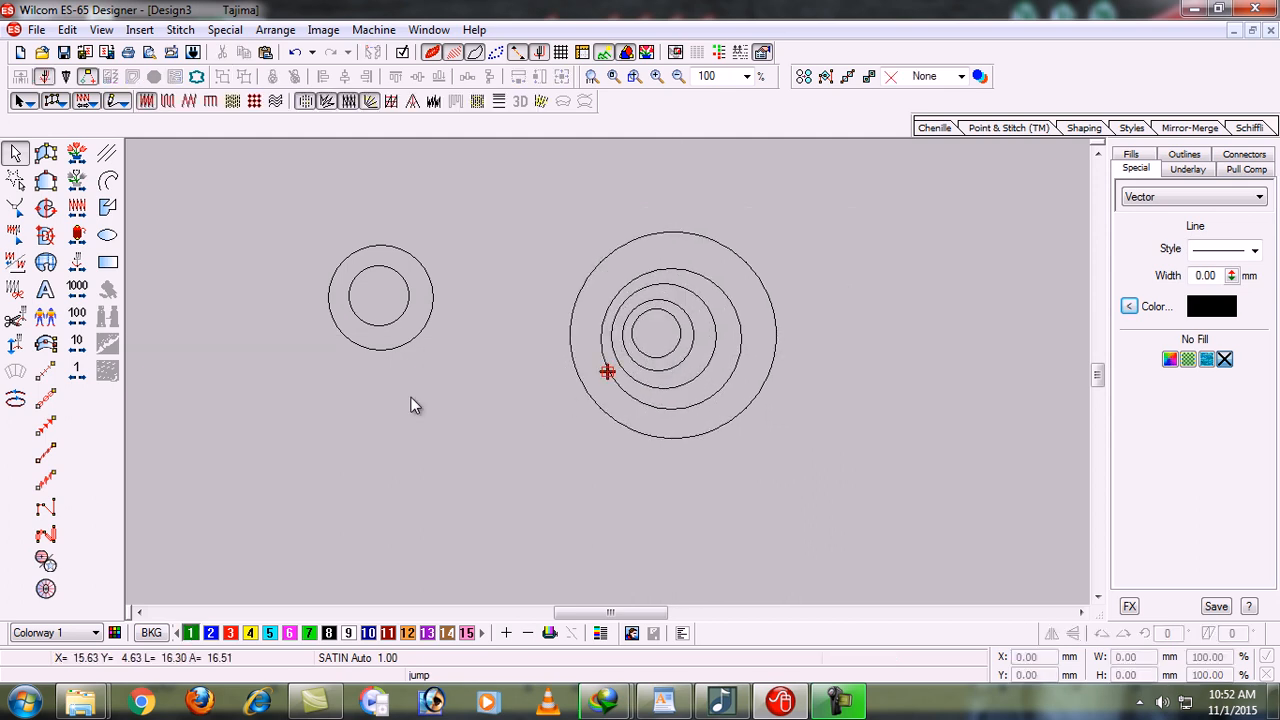
{"action": "left_click", "coordinate": [603, 263]}
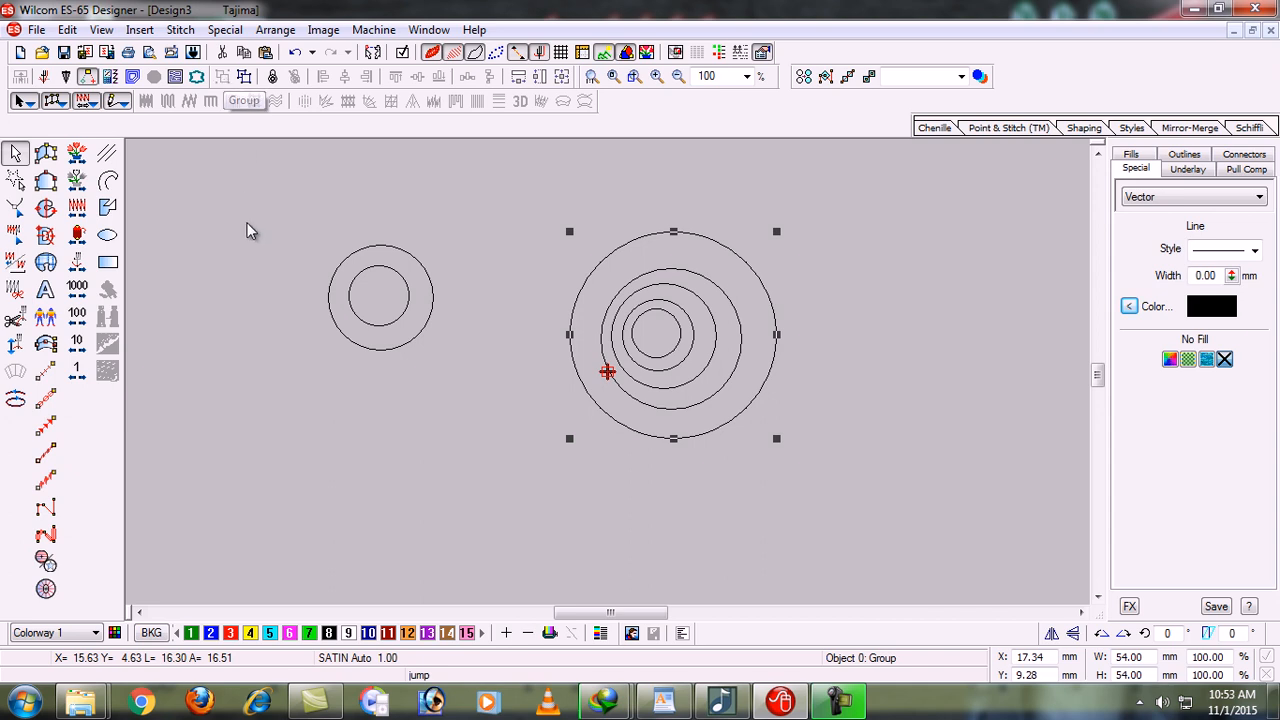
{"action": "left_click", "coordinate": [385, 420]}
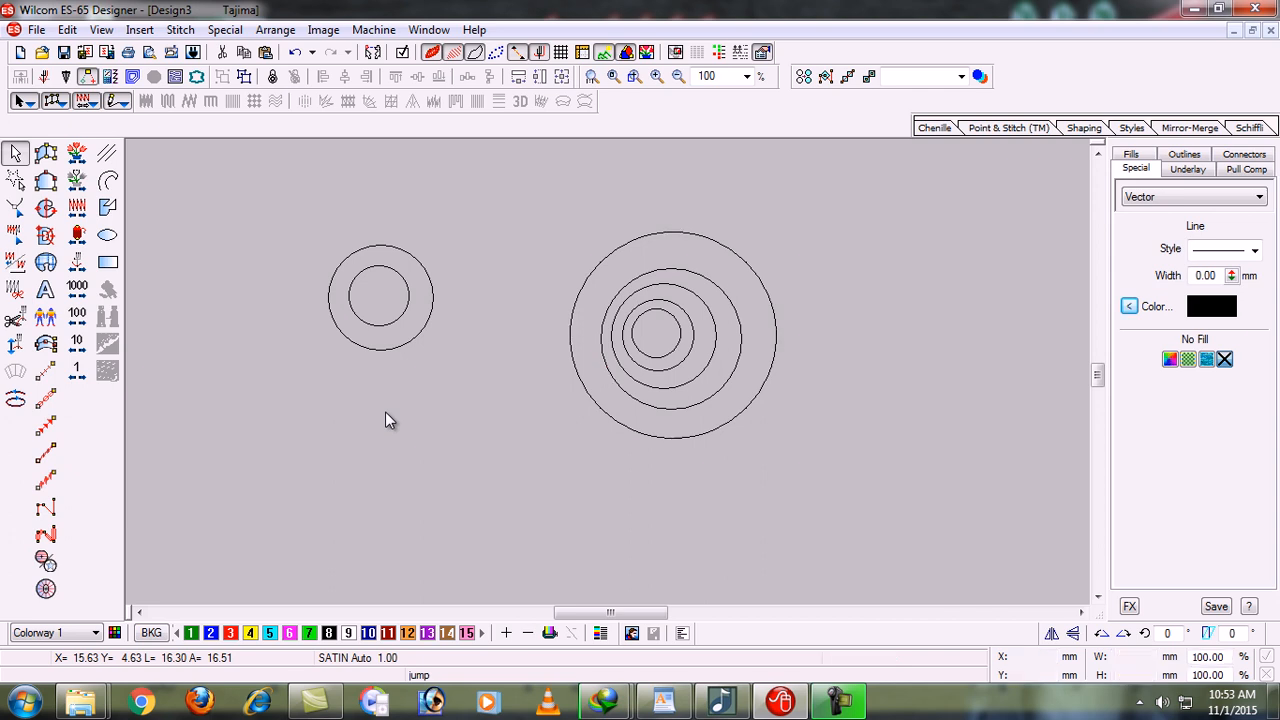
{"action": "left_click", "coordinate": [595, 402]}
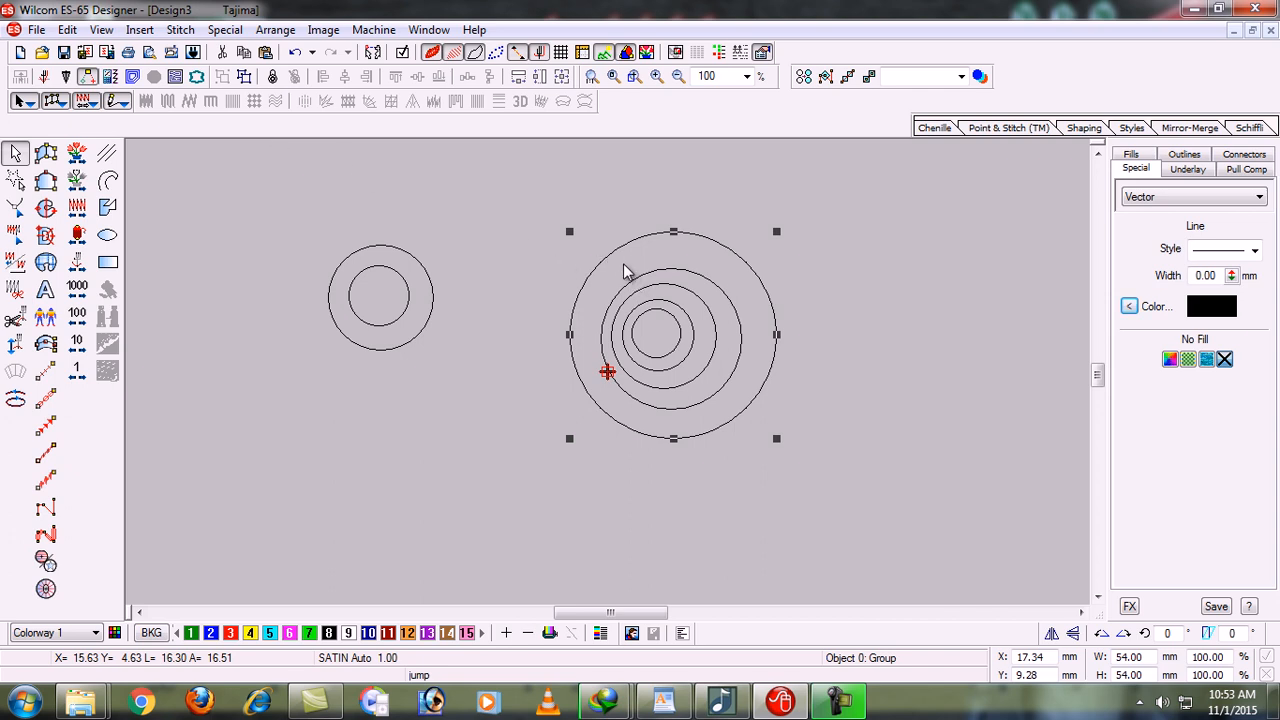
{"action": "left_click", "coordinate": [517, 290]}
Step: Ungroup the five nested circles and move the outermost circle and the 27.8 mm circle away in different directions
{"action": "left_click", "coordinate": [609, 262]}
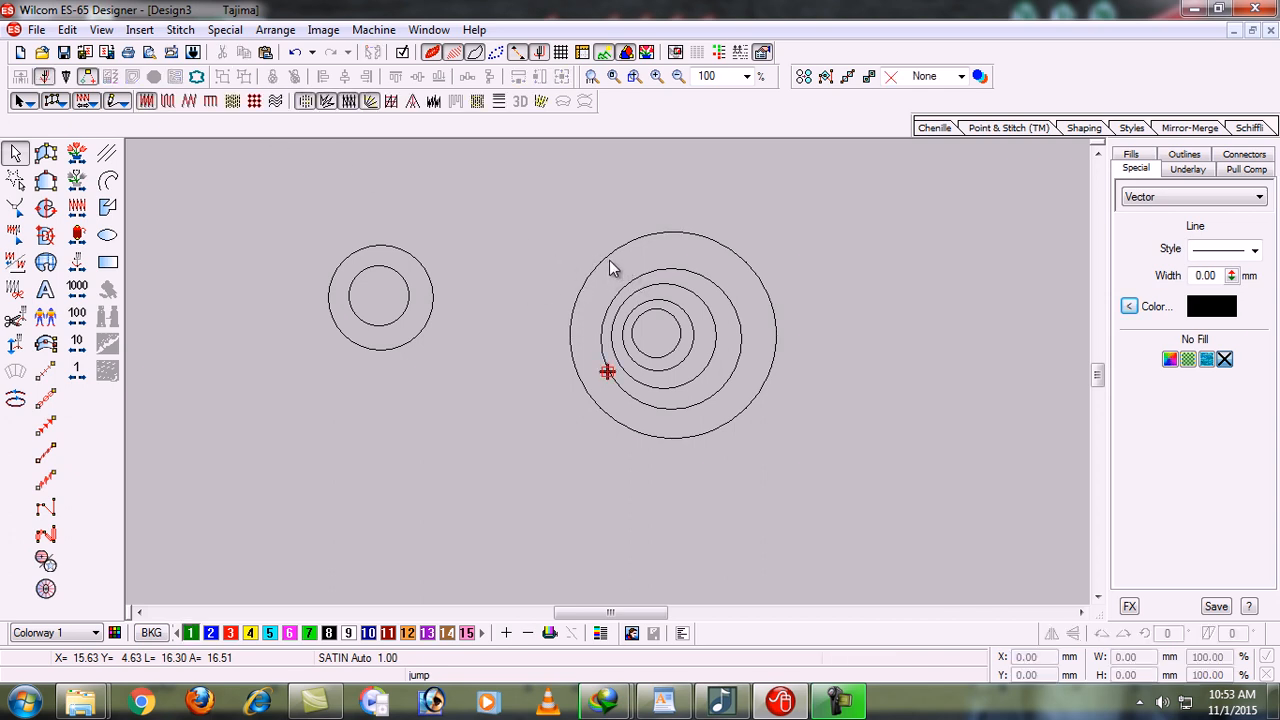
{"action": "left_click", "coordinate": [245, 81]}
{"action": "left_click_drag", "start_coordinate": [584, 286], "coordinate": [490, 212]}
{"action": "left_click_drag", "start_coordinate": [708, 320], "coordinate": [856, 303]}
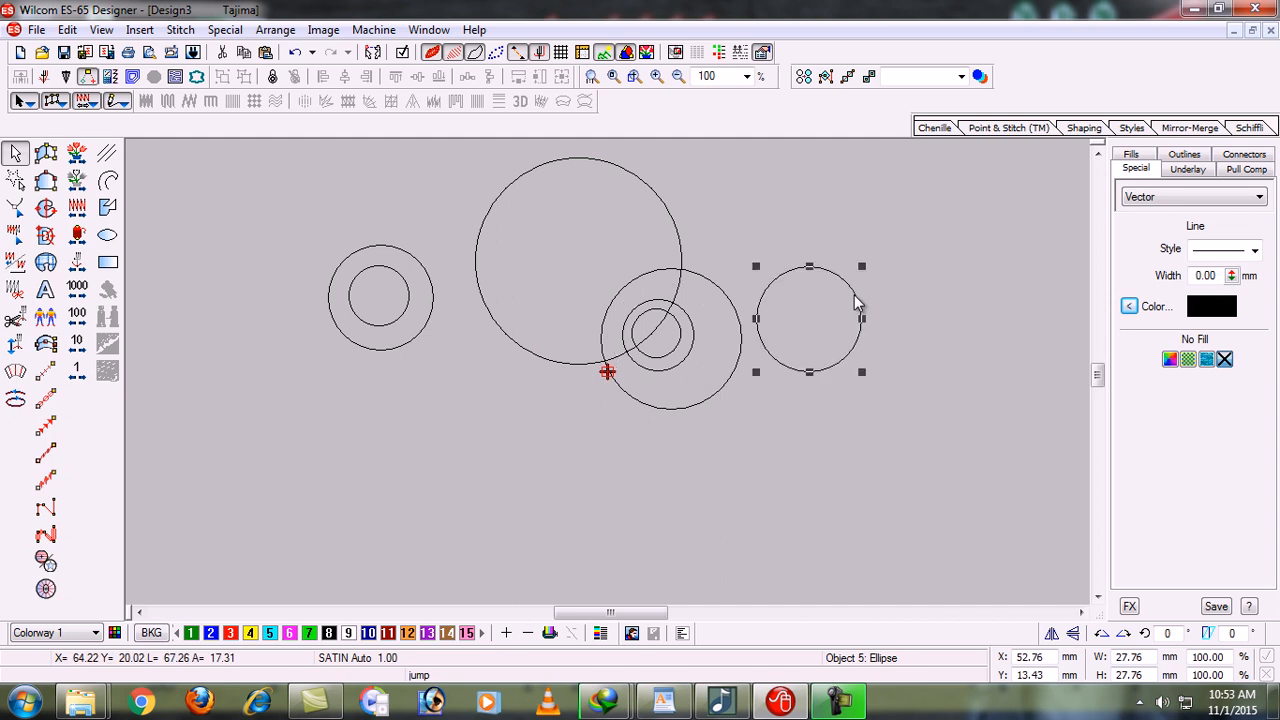
Step: Close the circle practice design without saving it and return to the mandala design
{"action": "left_click", "coordinate": [1270, 30]}
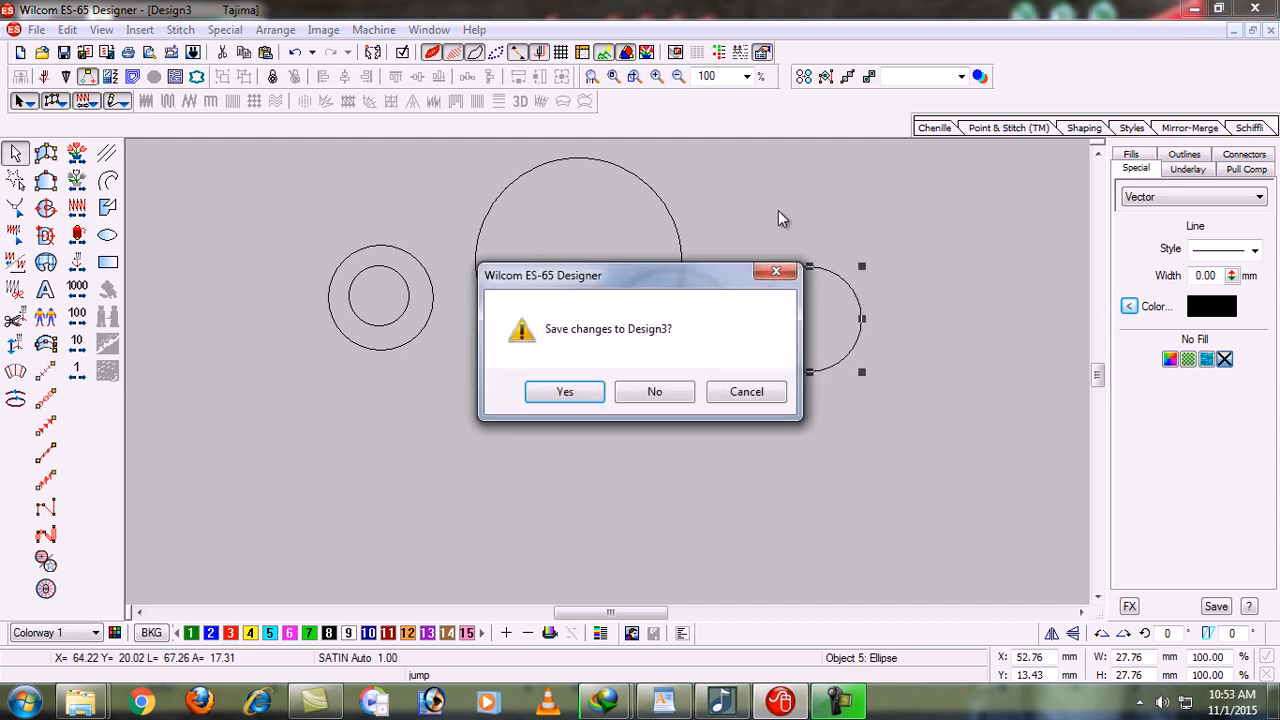
{"action": "left_click", "coordinate": [648, 392]}
{"action": "left_click", "coordinate": [910, 353]}
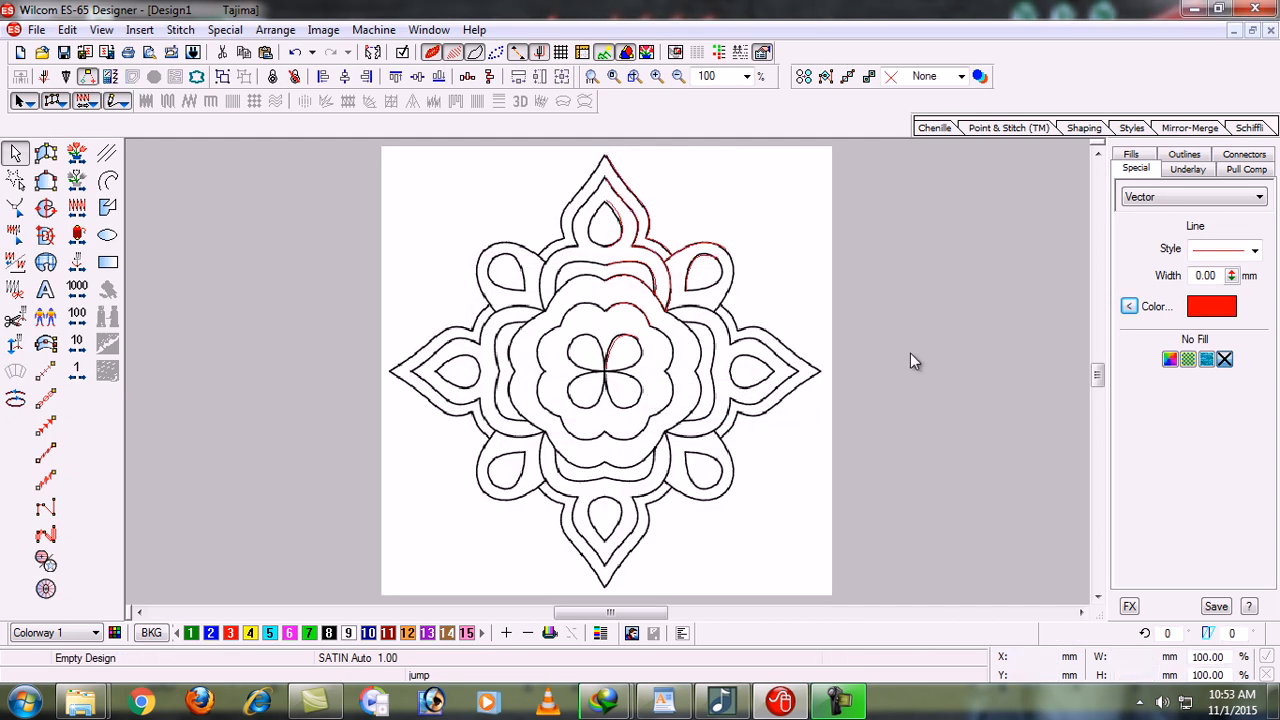
Step: Group all the traced red curves of the mandala section into one object and check them with the background image hidden
{"action": "left_click", "coordinate": [659, 255]}
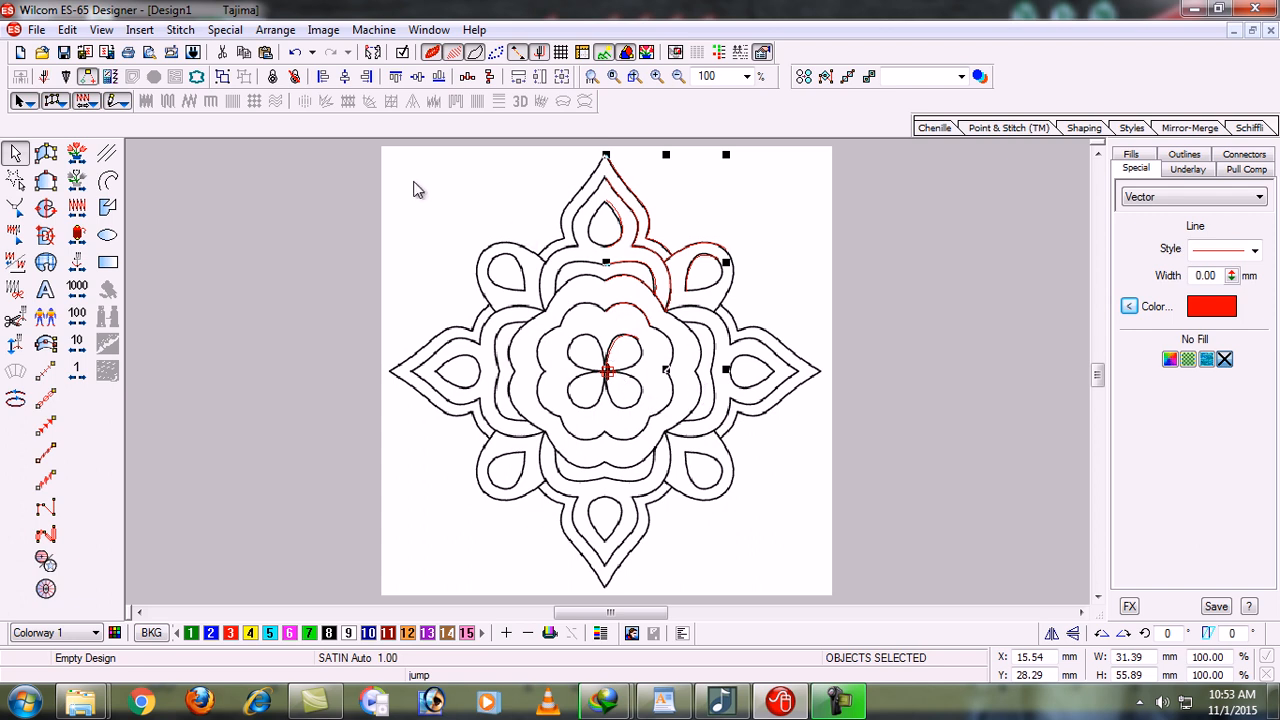
{"action": "left_click", "coordinate": [224, 79]}
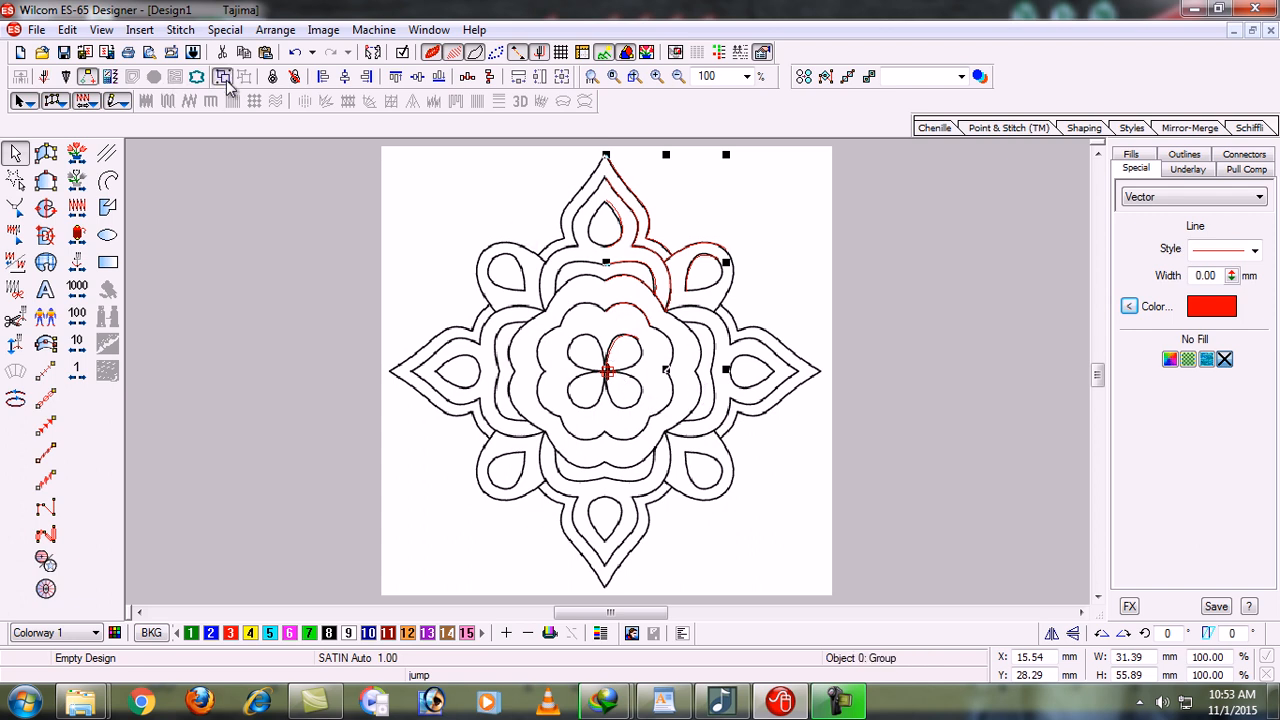
{"action": "left_click", "coordinate": [395, 457]}
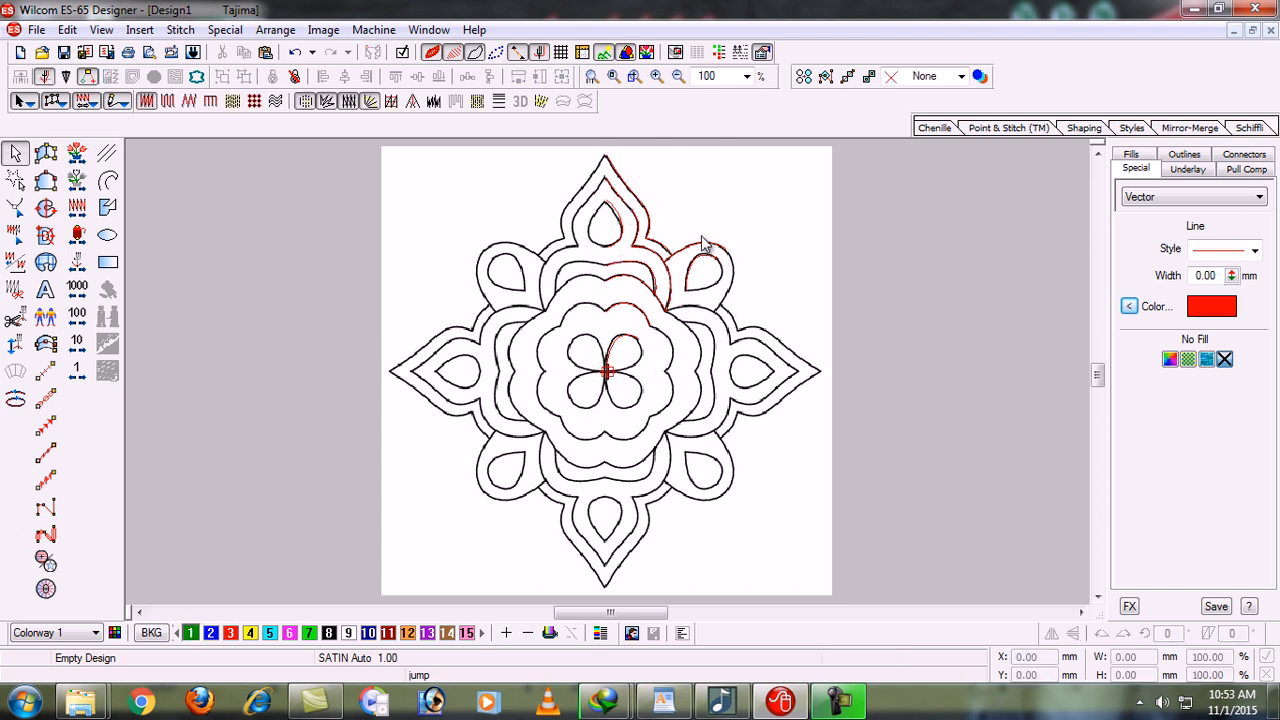
{"action": "key", "text": "d"}
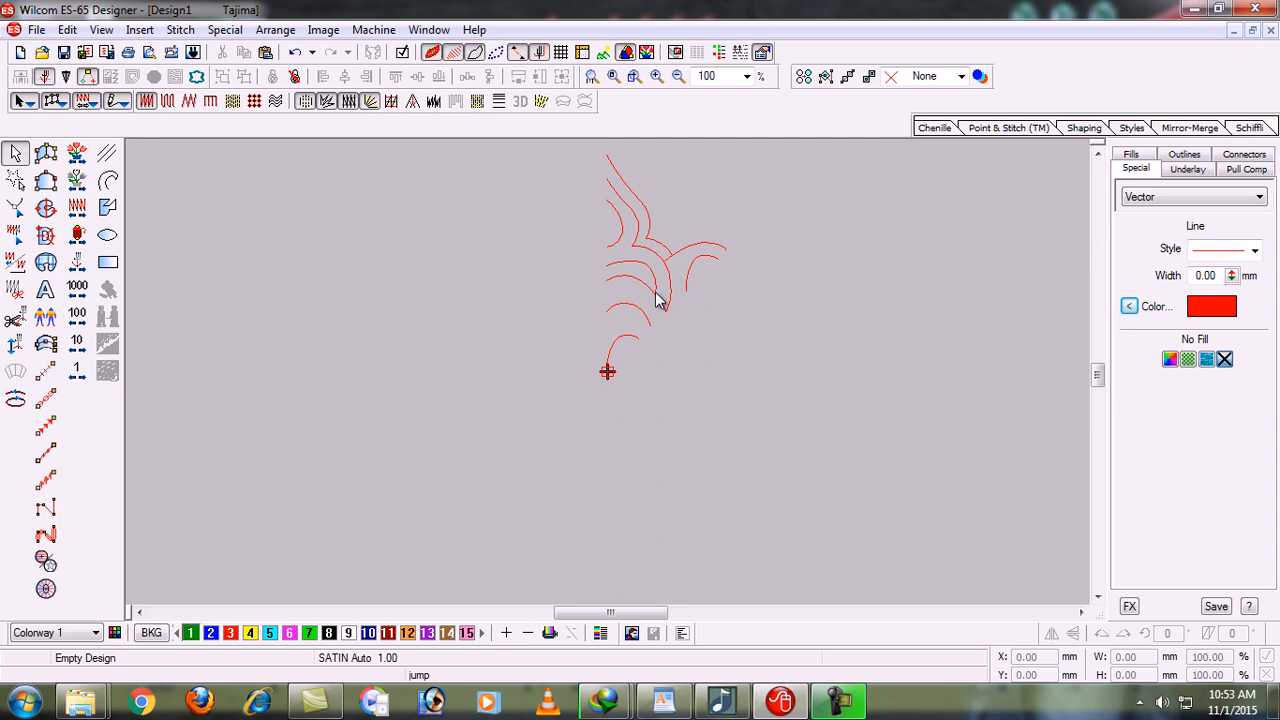
{"action": "key", "text": "d"}
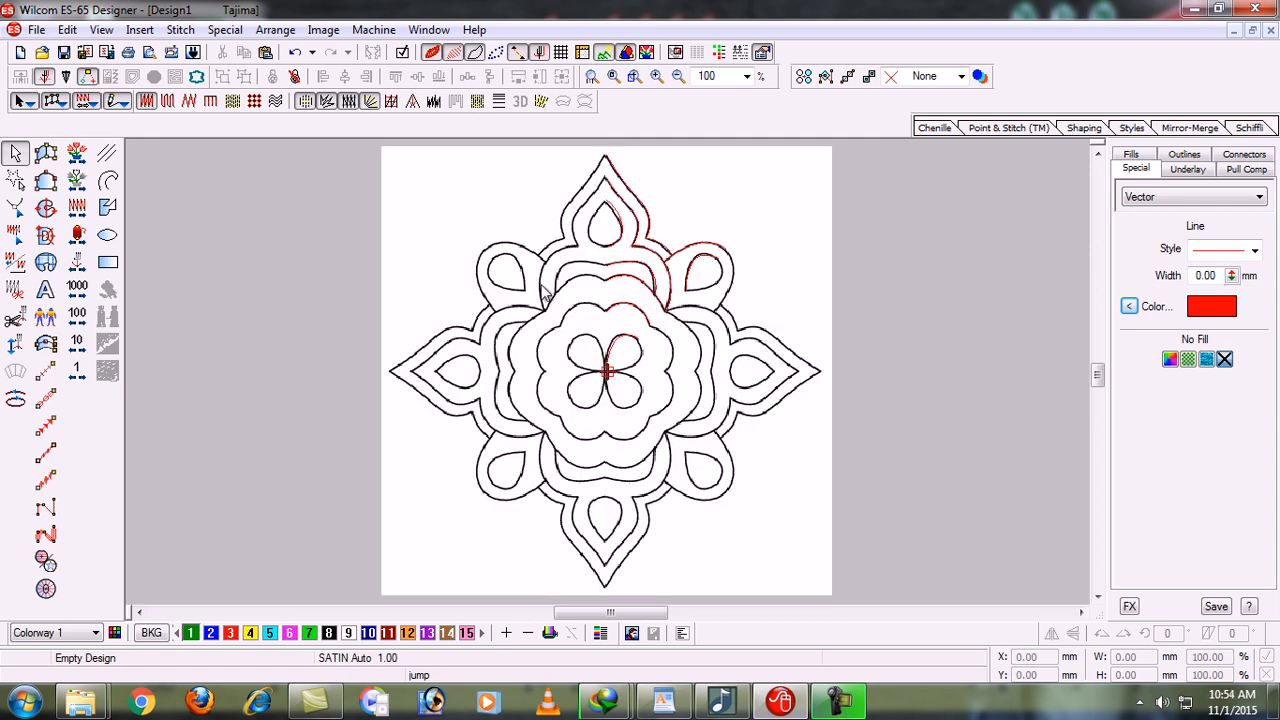
Step: Try to make a horizontally mirrored copy of the grouped section on the other side of the design's centre
{"action": "left_click", "coordinate": [667, 265]}
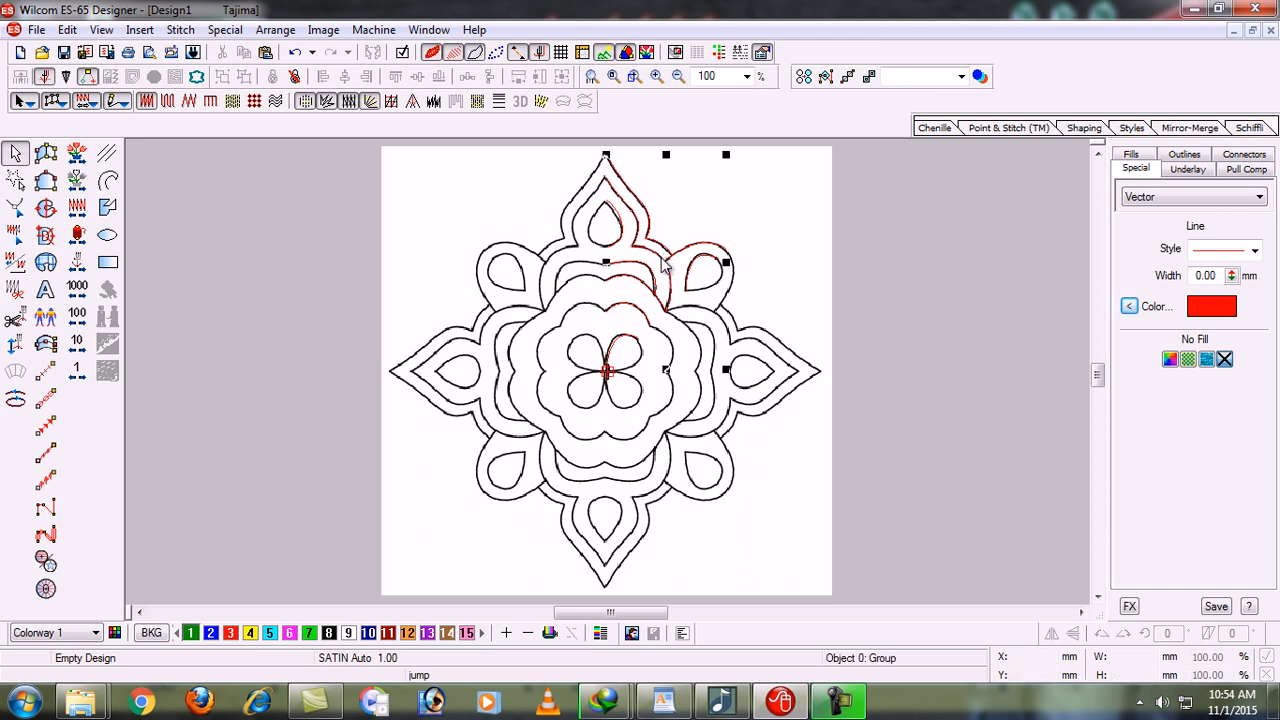
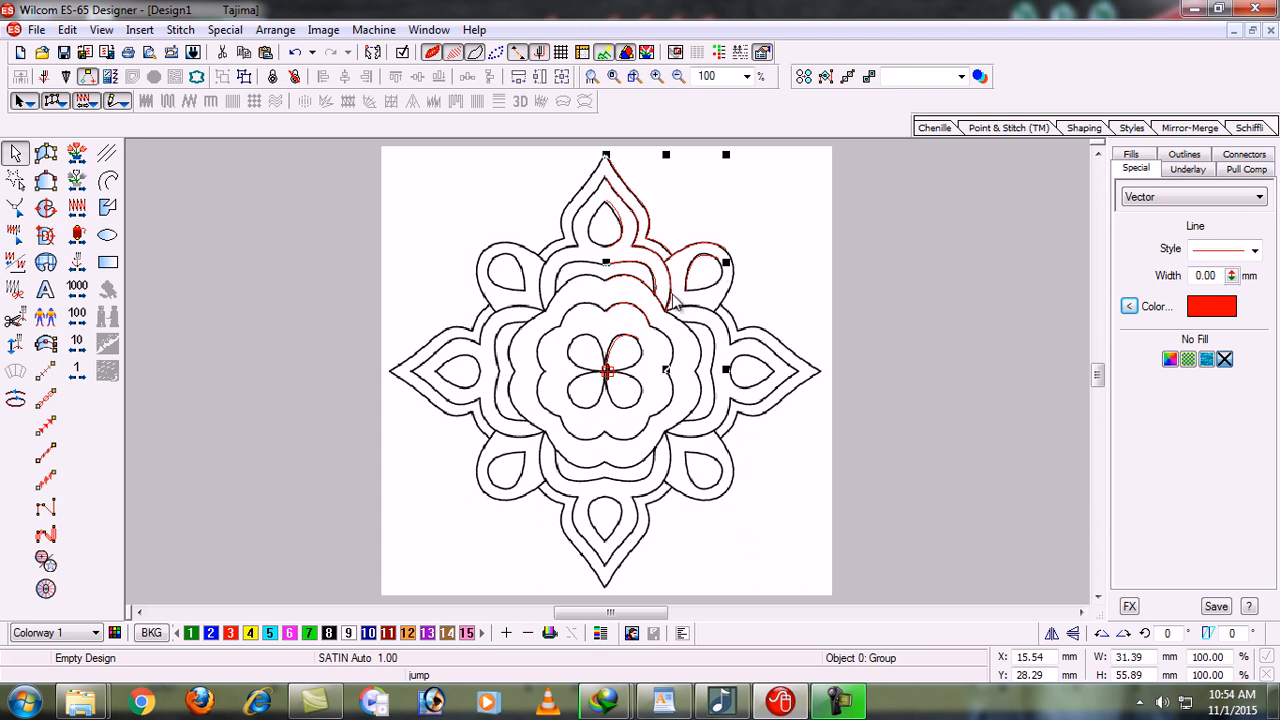
{"action": "left_click", "coordinate": [1052, 634]}
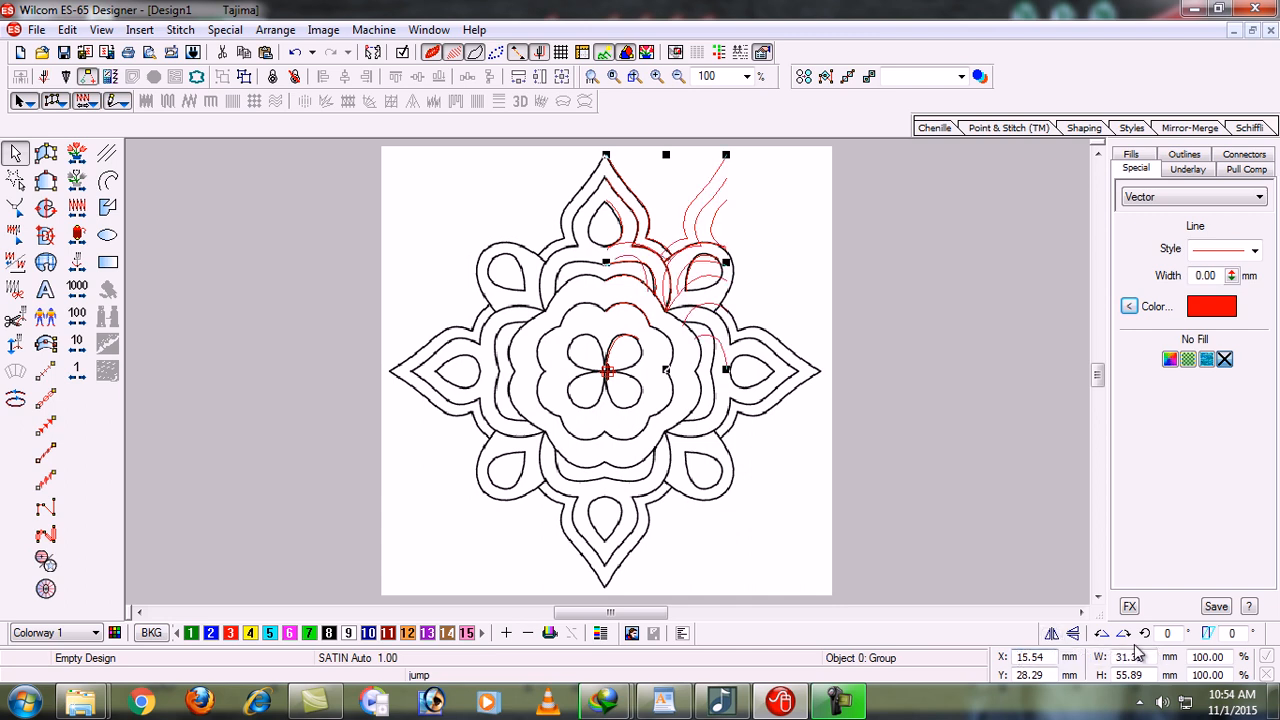
{"action": "type", "text": "-"}
{"action": "key", "text": "Return"}
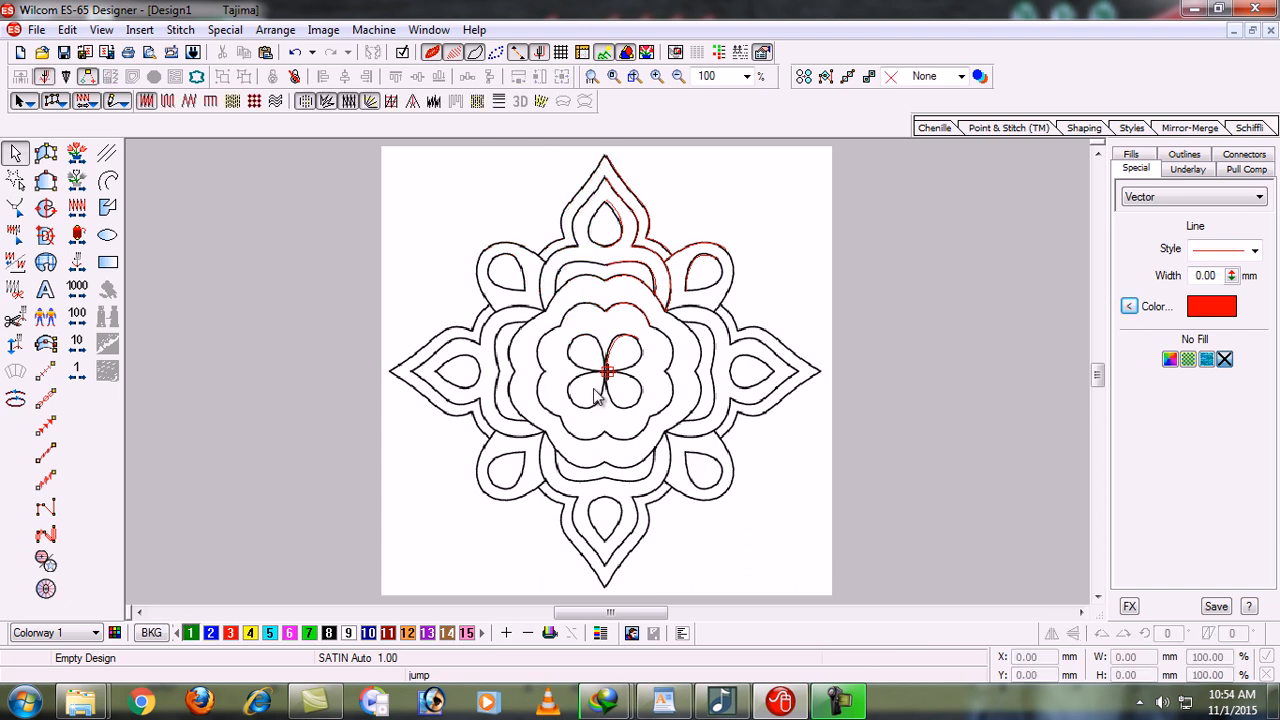
Step: Hide the background image, drag a copy of the grouped section to about X 25.6 mm, Y 28.8 mm, and undo the copy
{"action": "key", "text": "shift+r"}
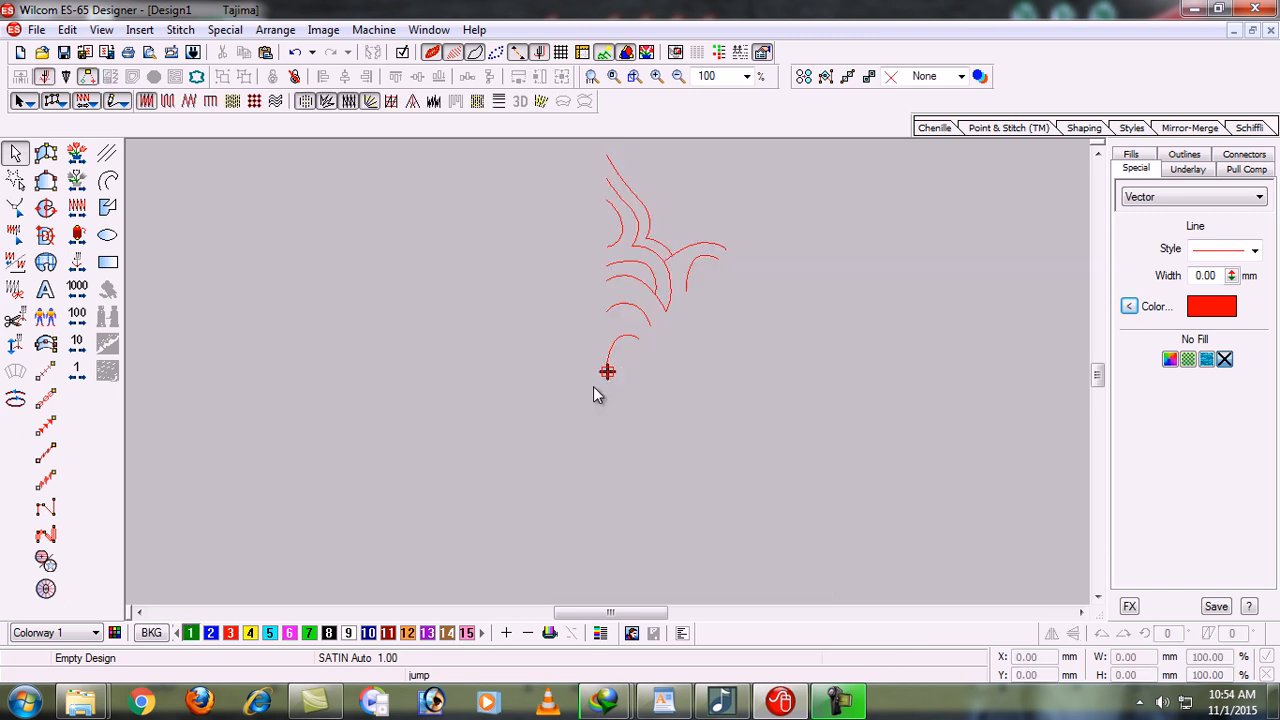
{"action": "left_click", "coordinate": [667, 270]}
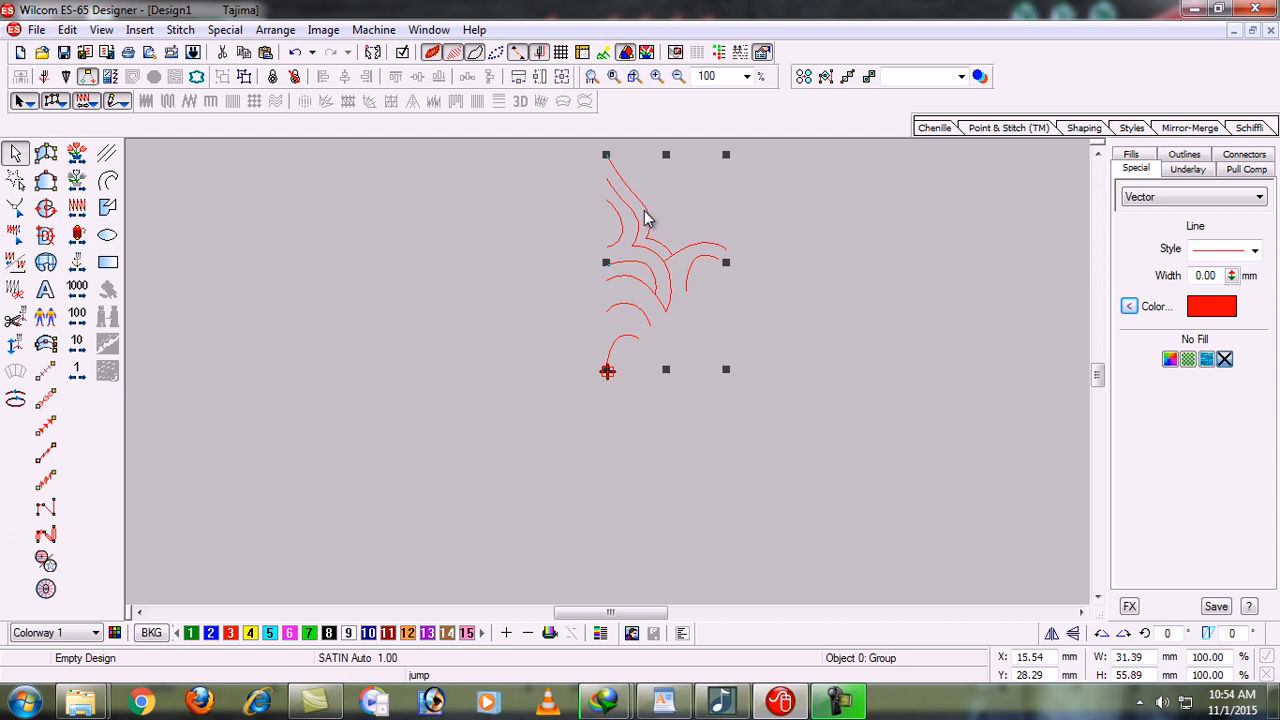
{"action": "left_click_drag", "start_coordinate": [649, 217], "coordinate": [687, 216]}
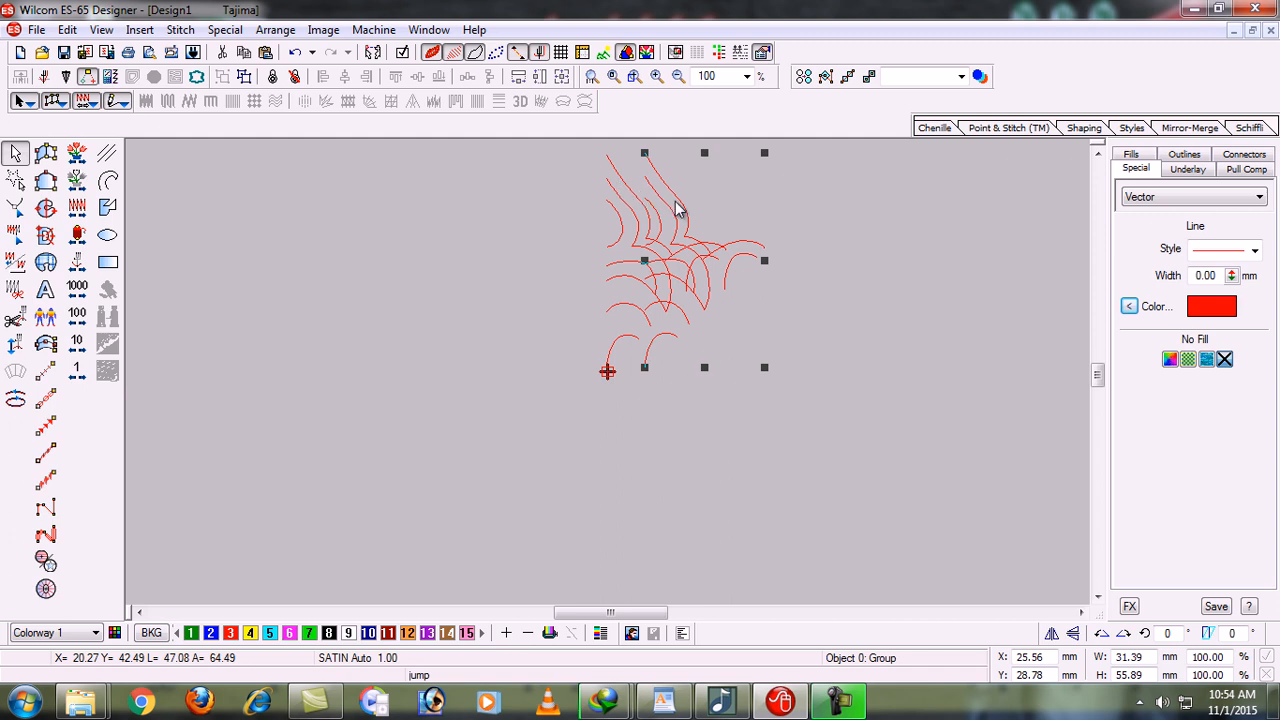
{"action": "key", "text": "ctrl+z"}
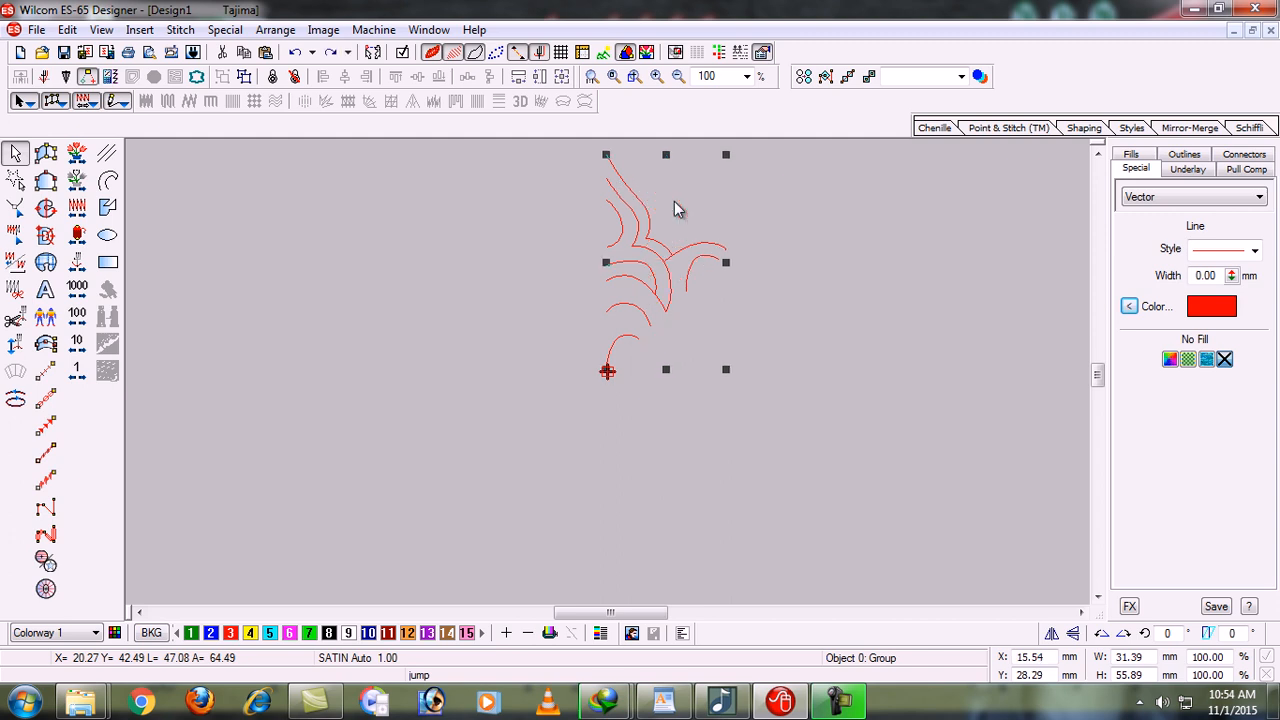
Step: Make a horizontally mirrored copy of the grouped section at X -15.53 mm and check it against the background image
{"action": "left_click", "coordinate": [1052, 634]}
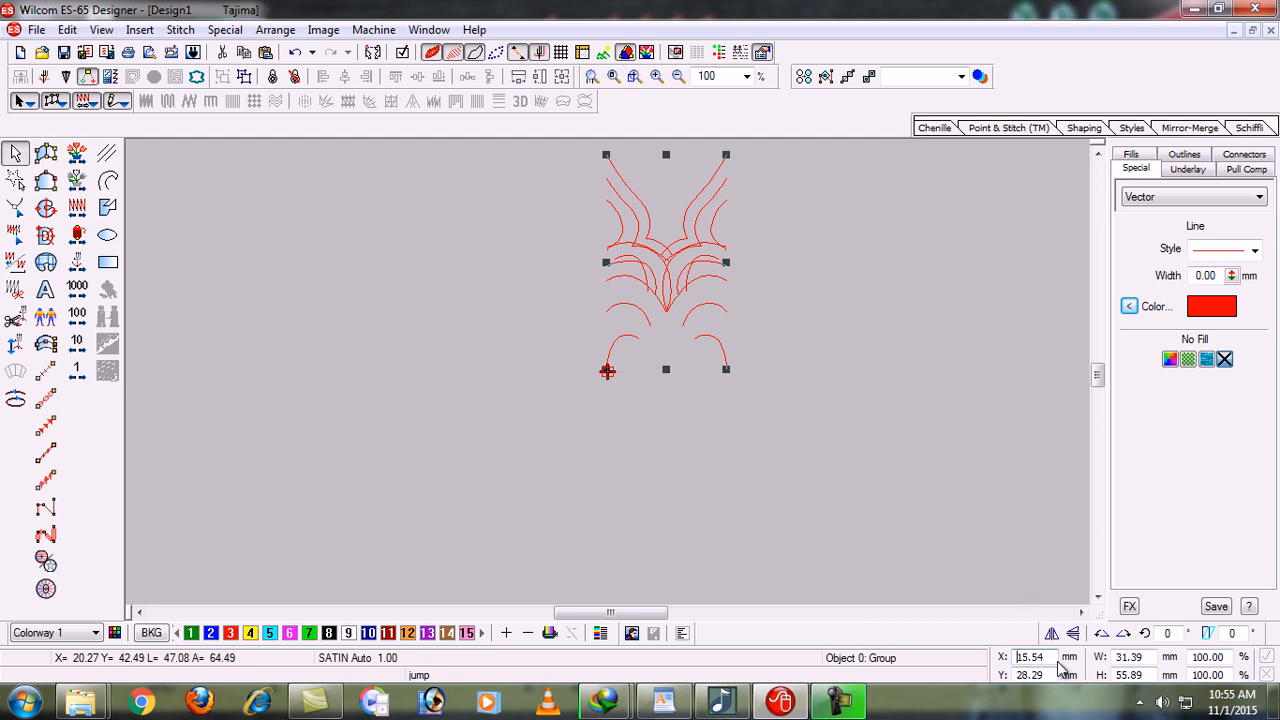
{"action": "type", "text": "-"}
{"action": "left_click", "coordinate": [607, 371]}
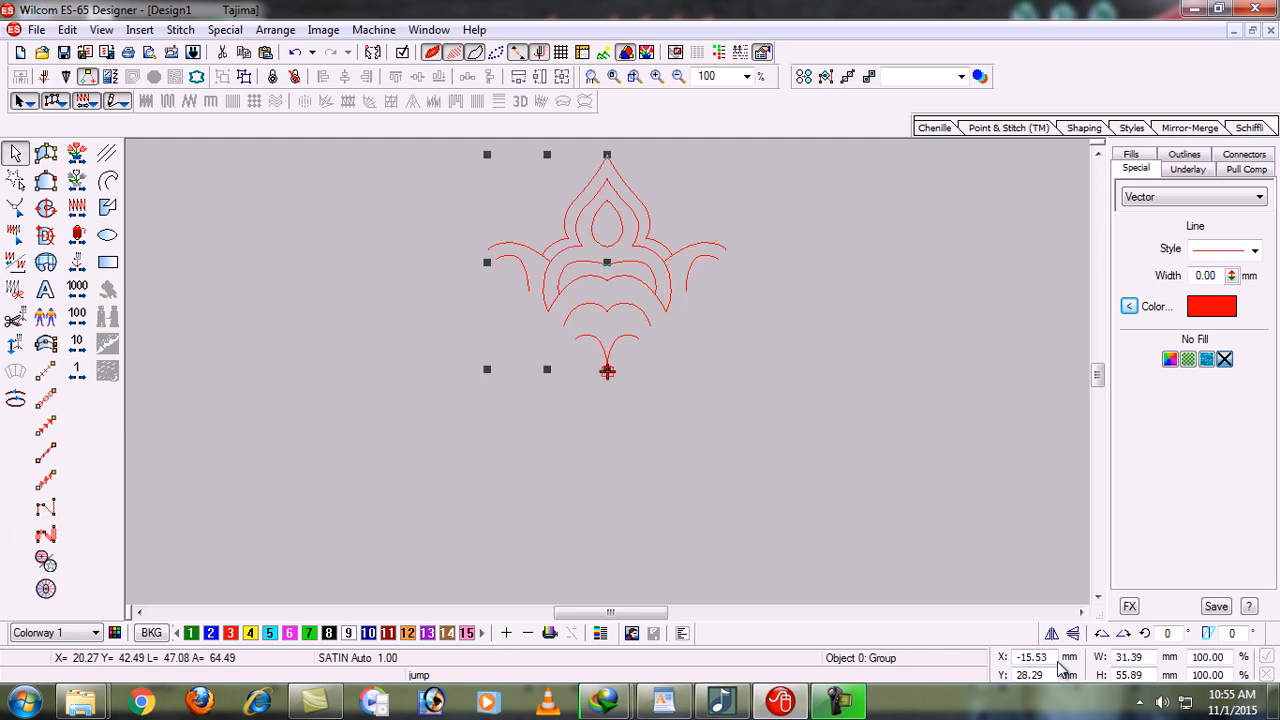
{"action": "left_click", "coordinate": [678, 446]}
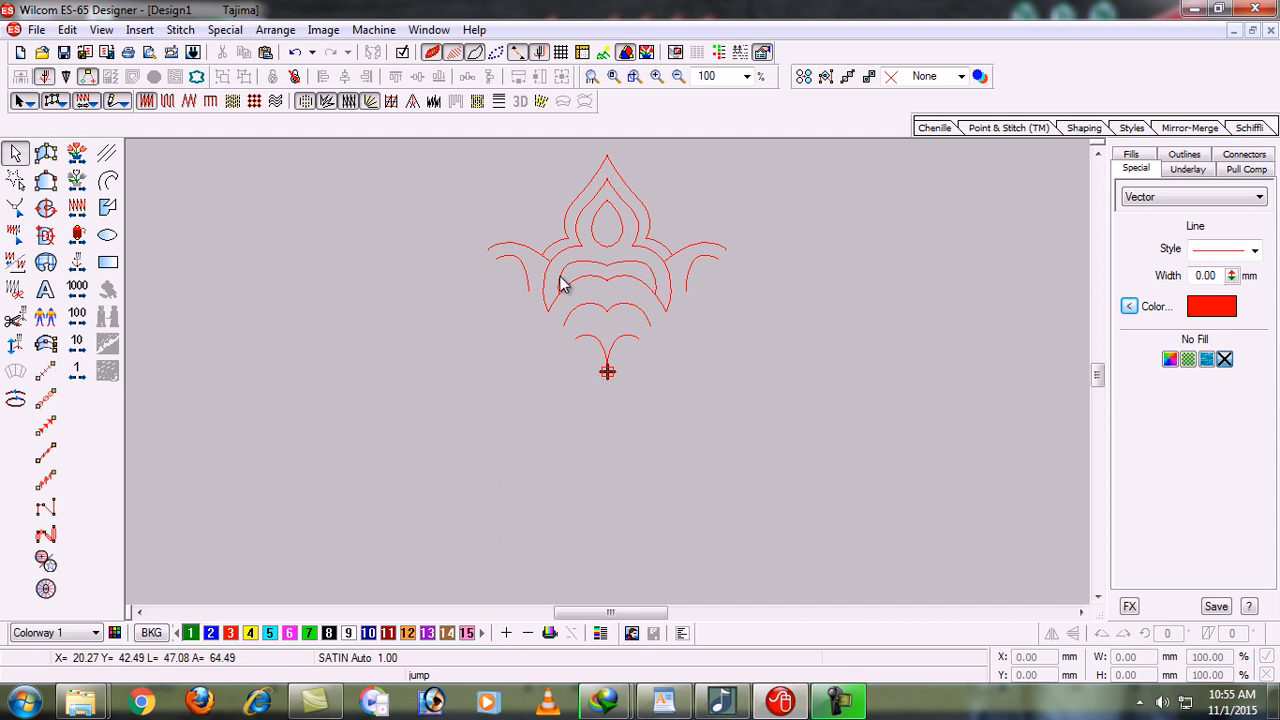
{"action": "key", "text": "d"}
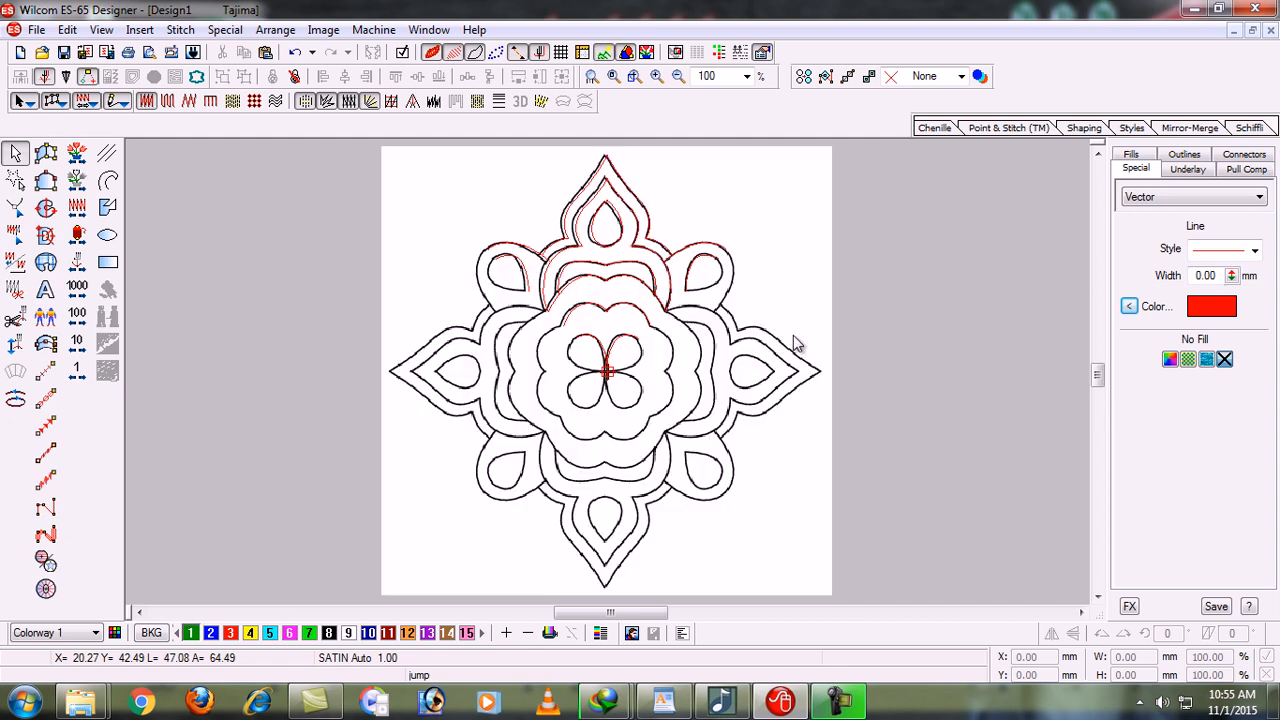
Step: Make a vertically mirrored copy of both upper groups at Y -28.29 mm and compare it with the background image
{"action": "key", "text": "ctrl+a"}
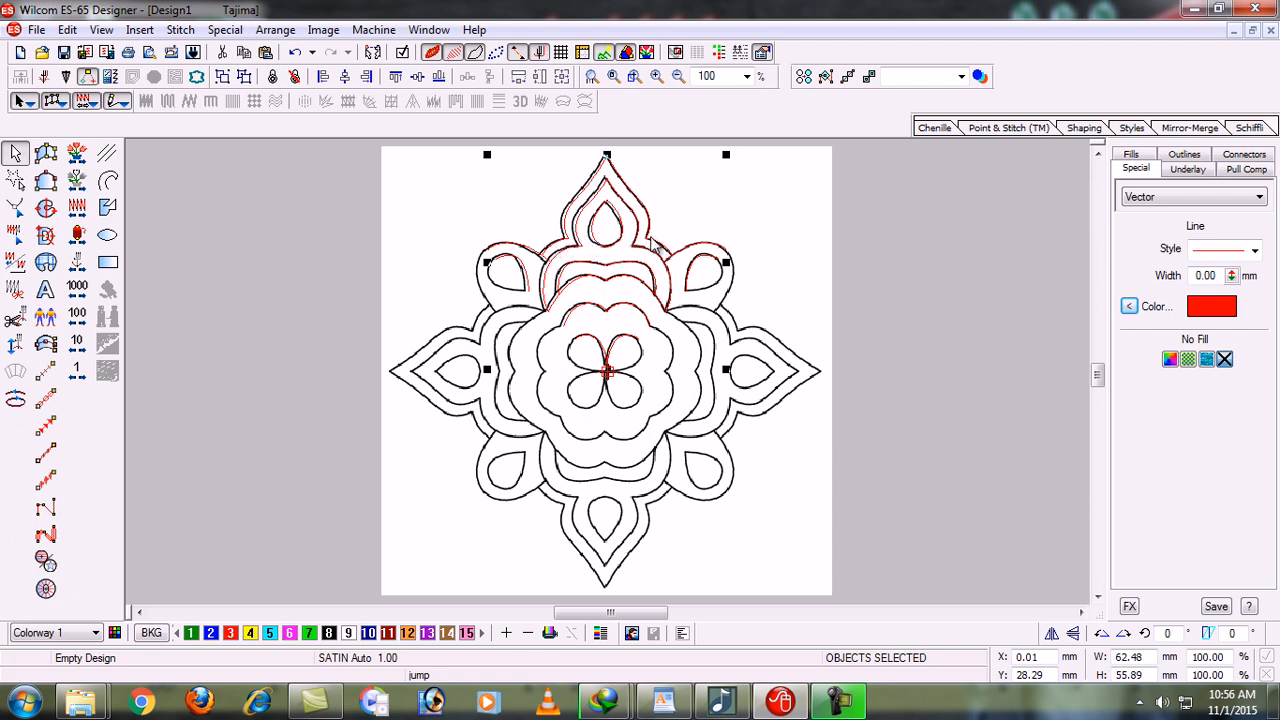
{"action": "left_click", "coordinate": [1078, 633]}
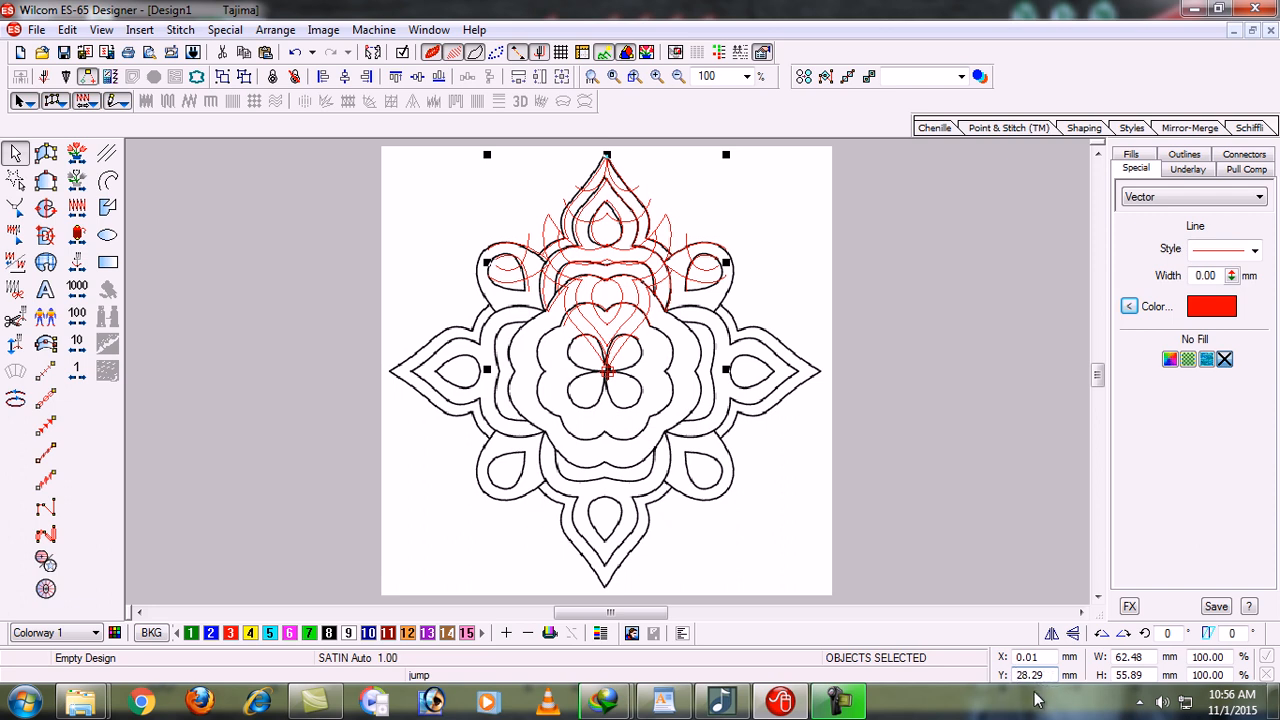
{"action": "left_click", "coordinate": [1018, 677]}
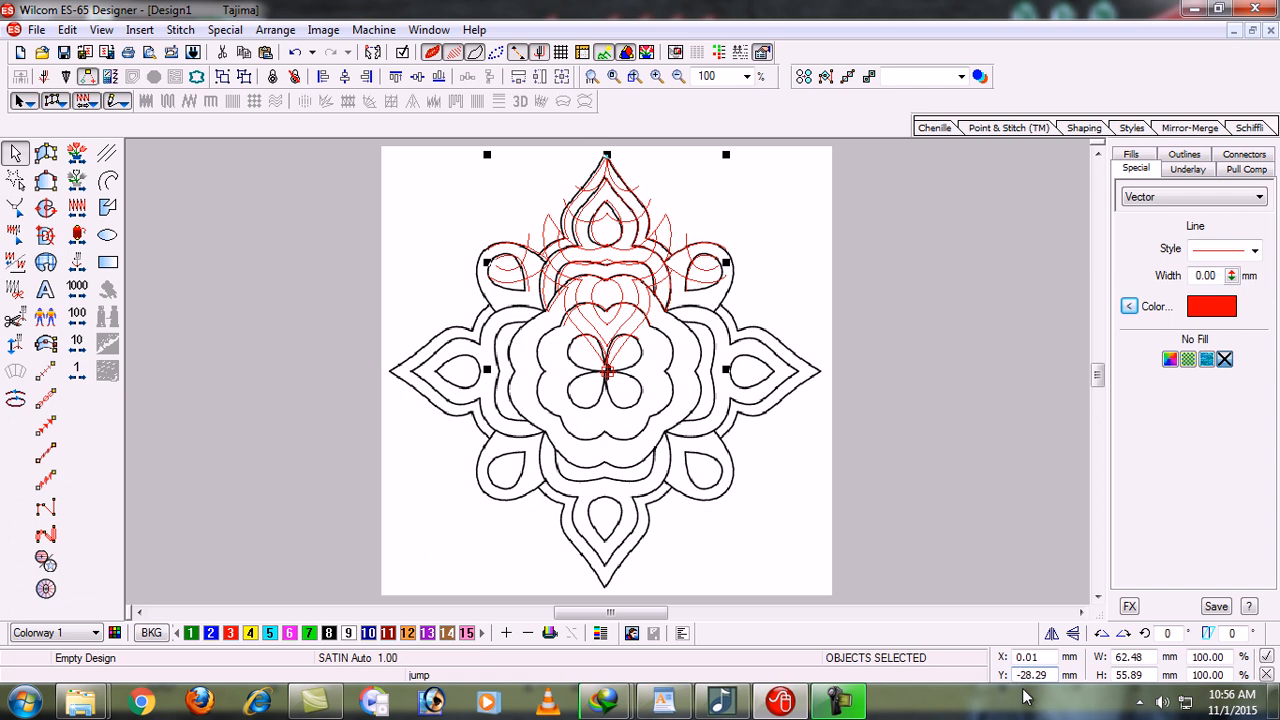
{"action": "key", "text": "Return"}
{"action": "left_click", "coordinate": [971, 523]}
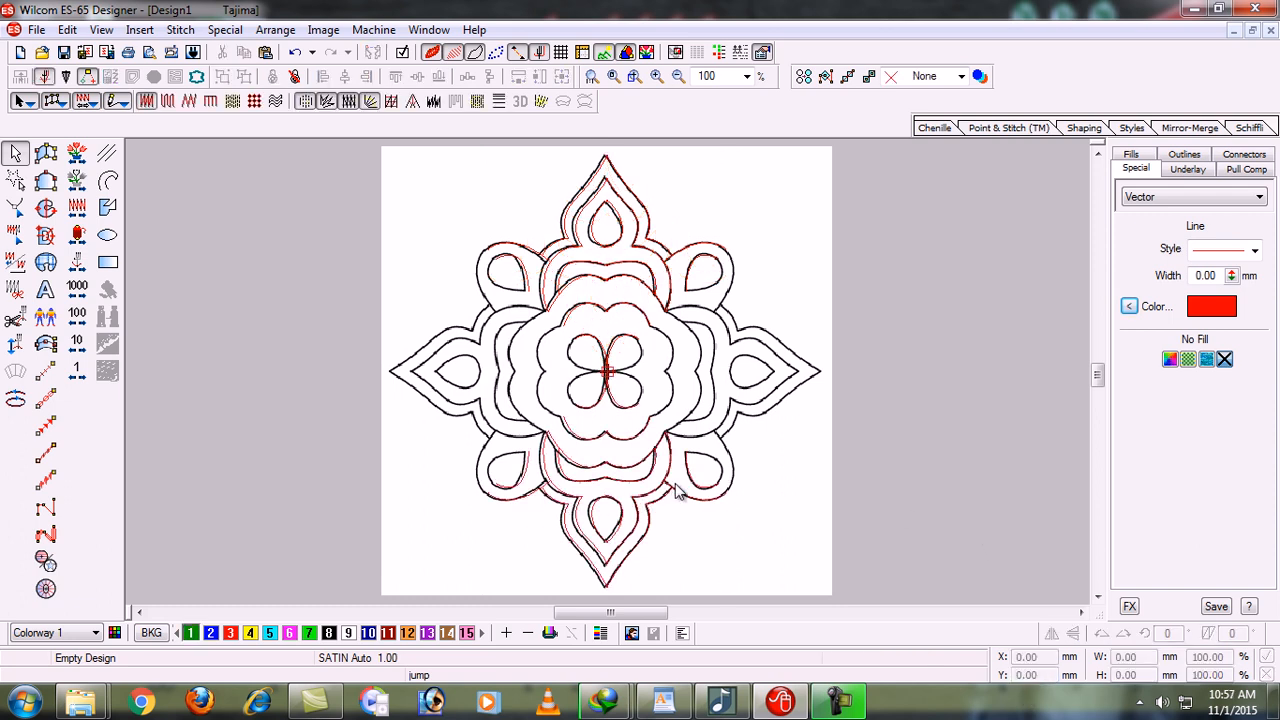
{"action": "key", "text": "d"}
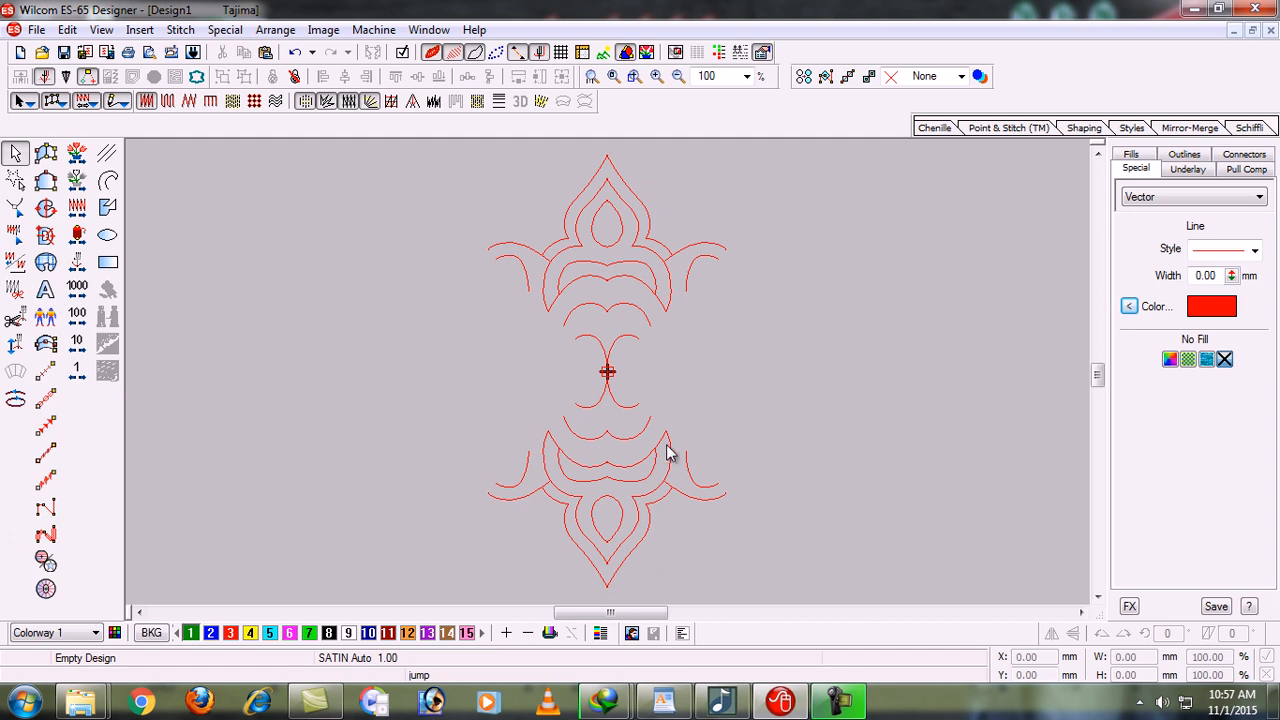
{"action": "key", "text": "d"}
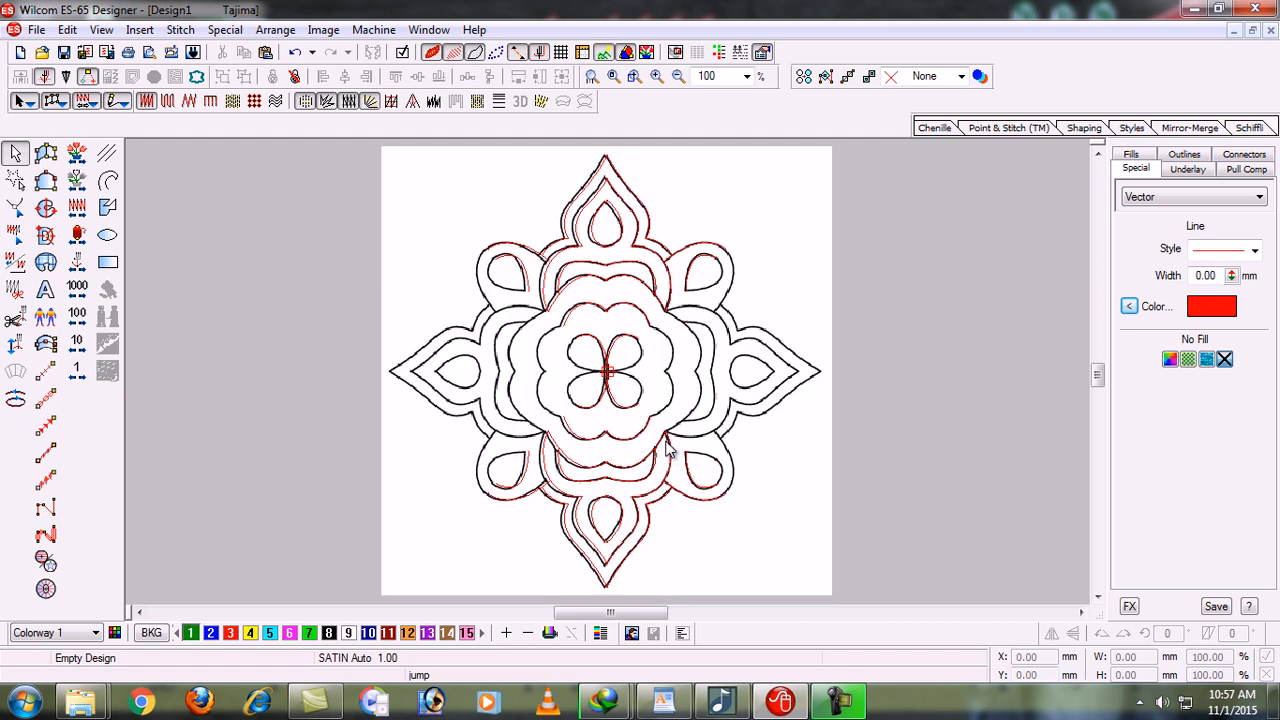
Step: Make a copy of all the curve groups rotated by 90° about the centre and view the mandala without the background image
{"action": "key", "text": "ctrl+a"}
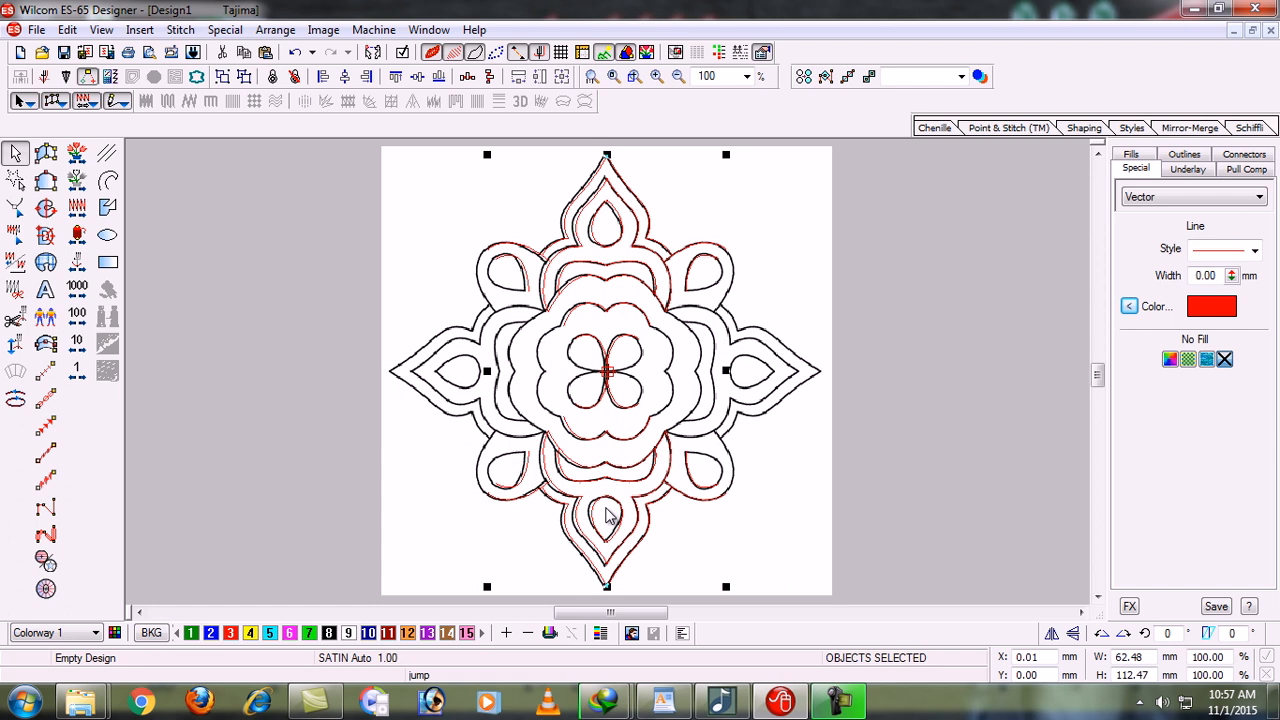
{"action": "left_click", "coordinate": [1162, 635]}
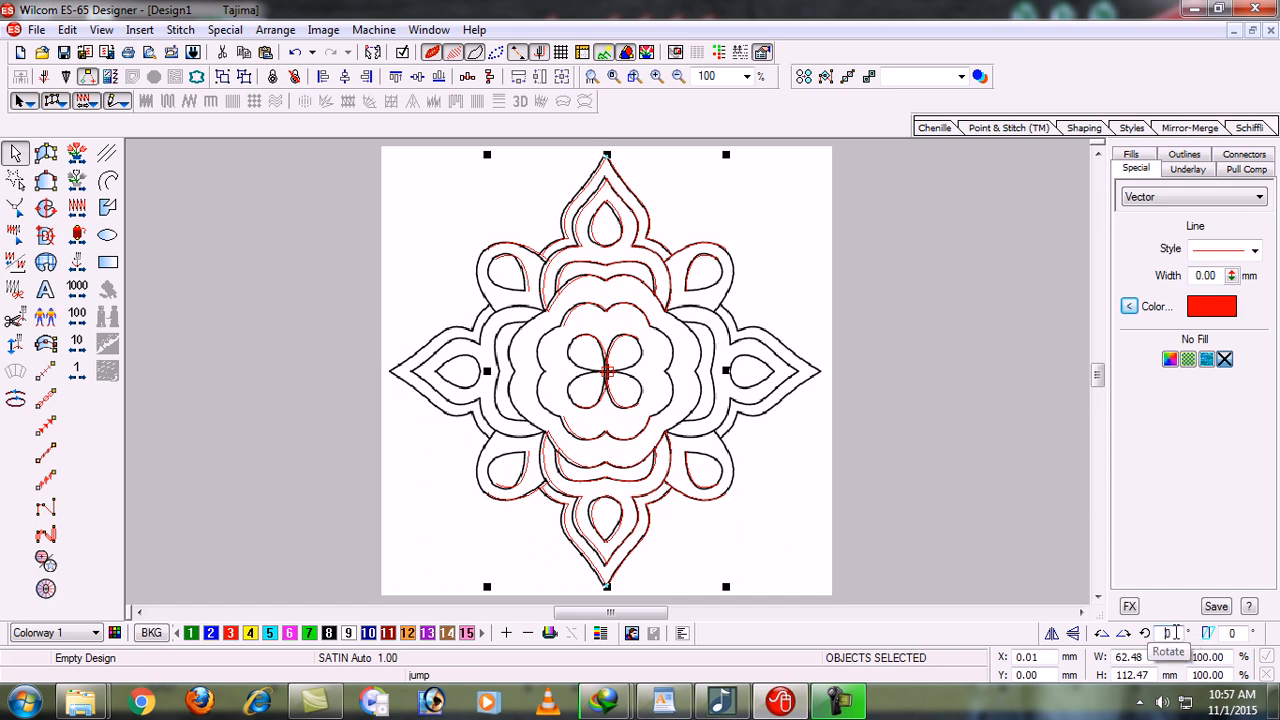
{"action": "type", "text": "9"}
{"action": "key", "text": "Return"}
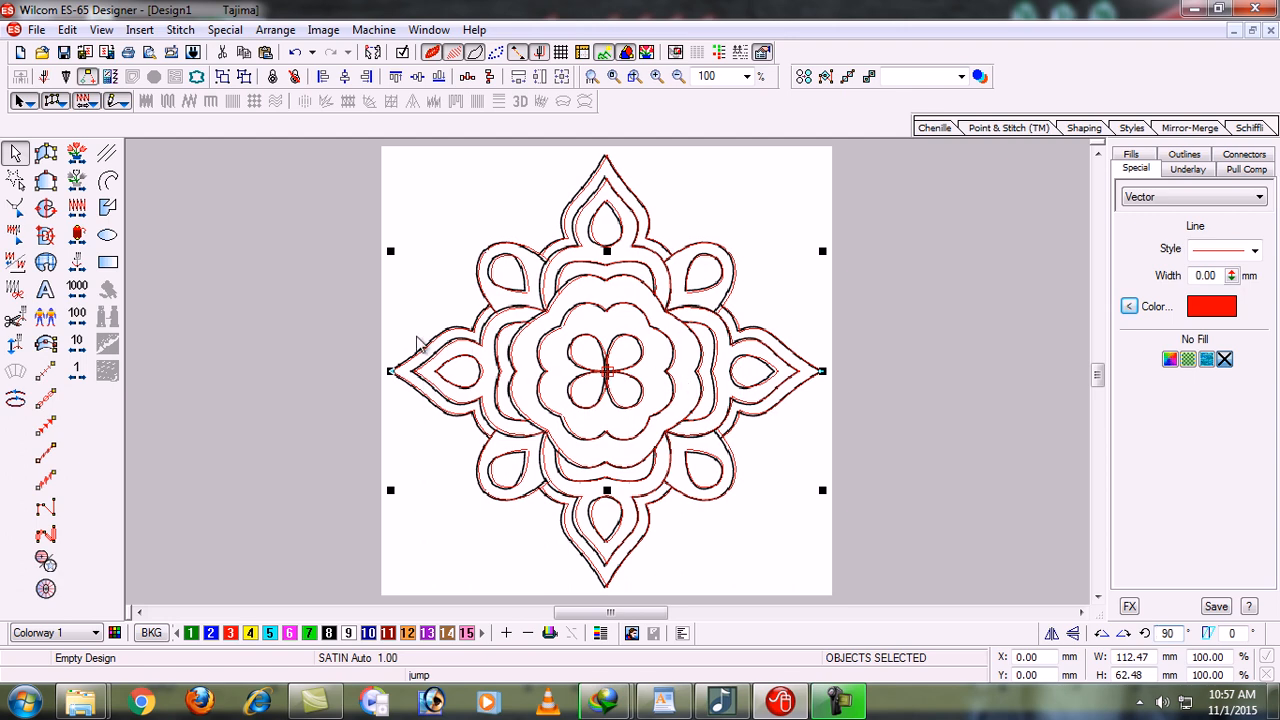
{"action": "left_click", "coordinate": [256, 313]}
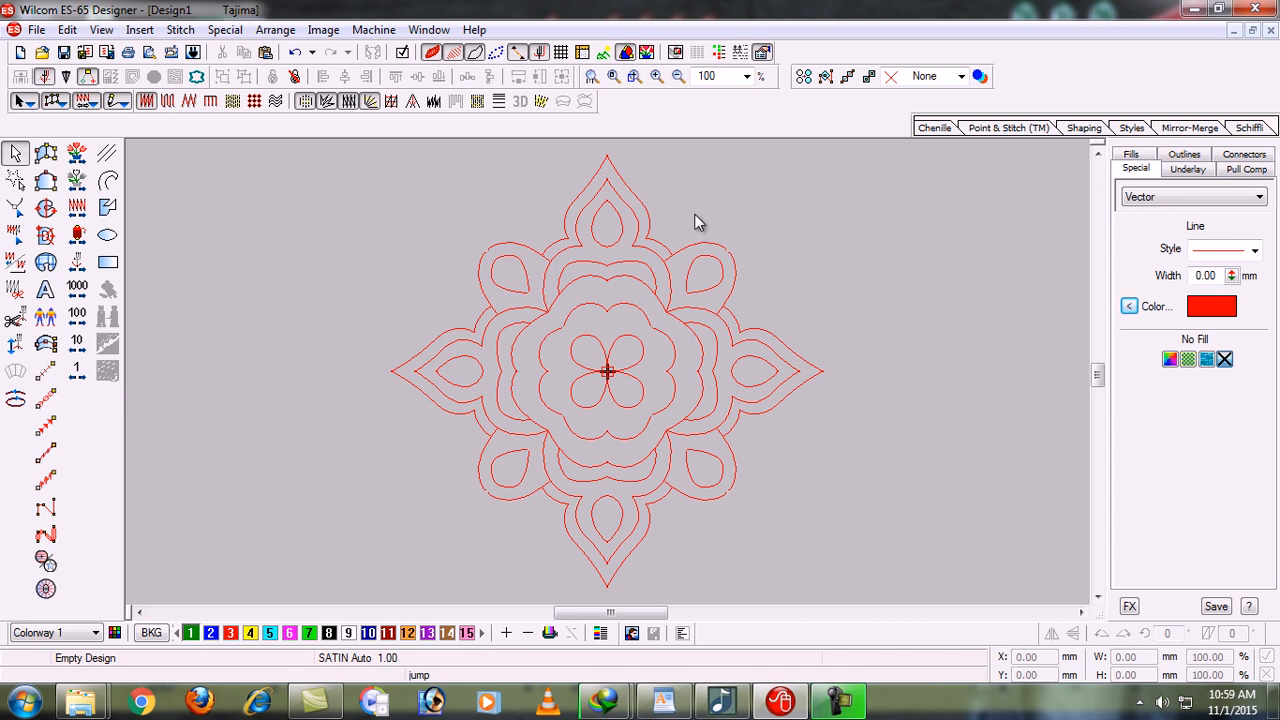
Step: Switch to WordPad to look at the course outline's topic on dividing designs by angles, and return to the mandala
{"action": "left_click", "coordinate": [663, 702]}
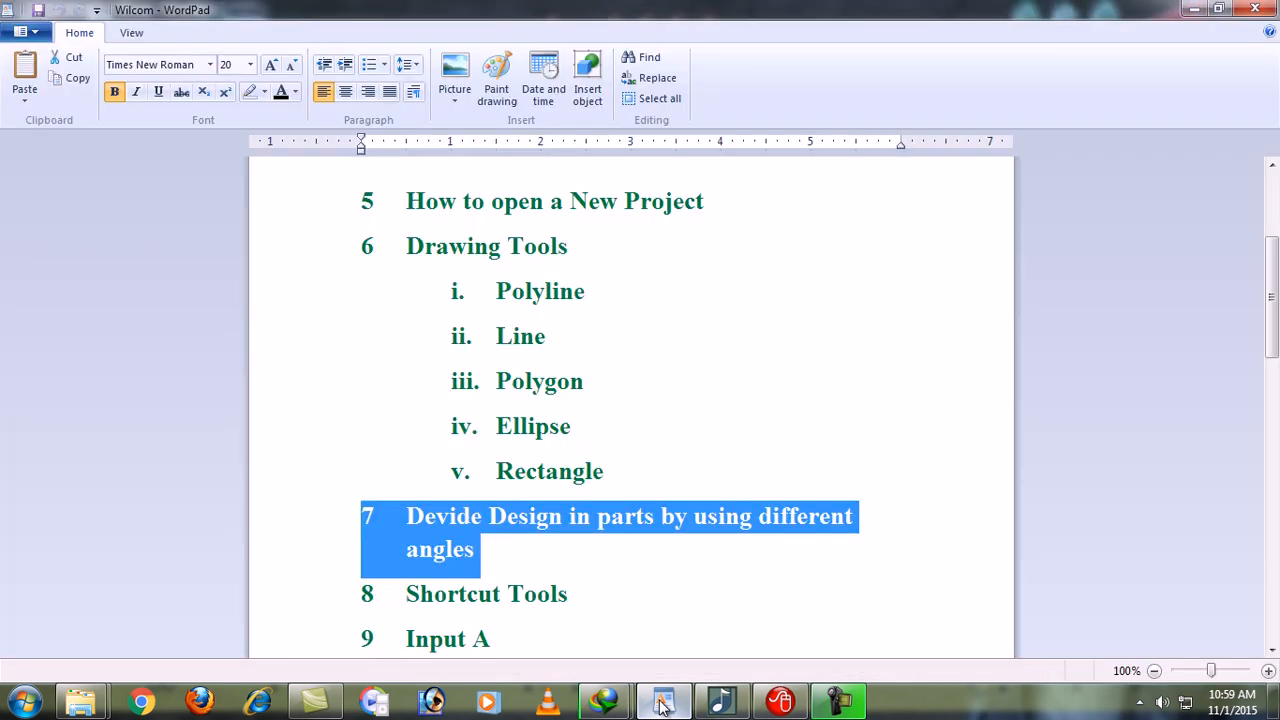
{"action": "left_click", "coordinate": [663, 702]}
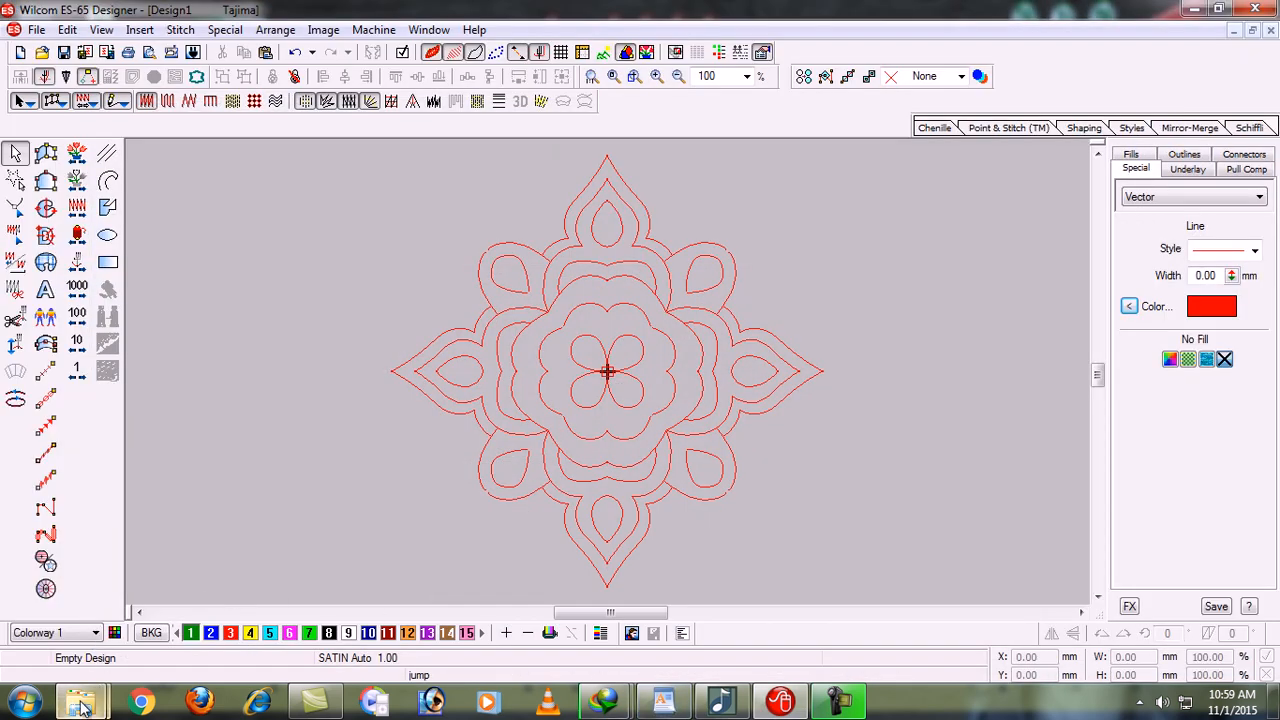
Step: View the "Wilcome 16 parts devide" picture from the Z Wilcom Course folder, and minimise the open windows to the desktop
{"action": "mouse_move", "coordinate": [101, 680]}
{"action": "left_click", "coordinate": [120, 610]}
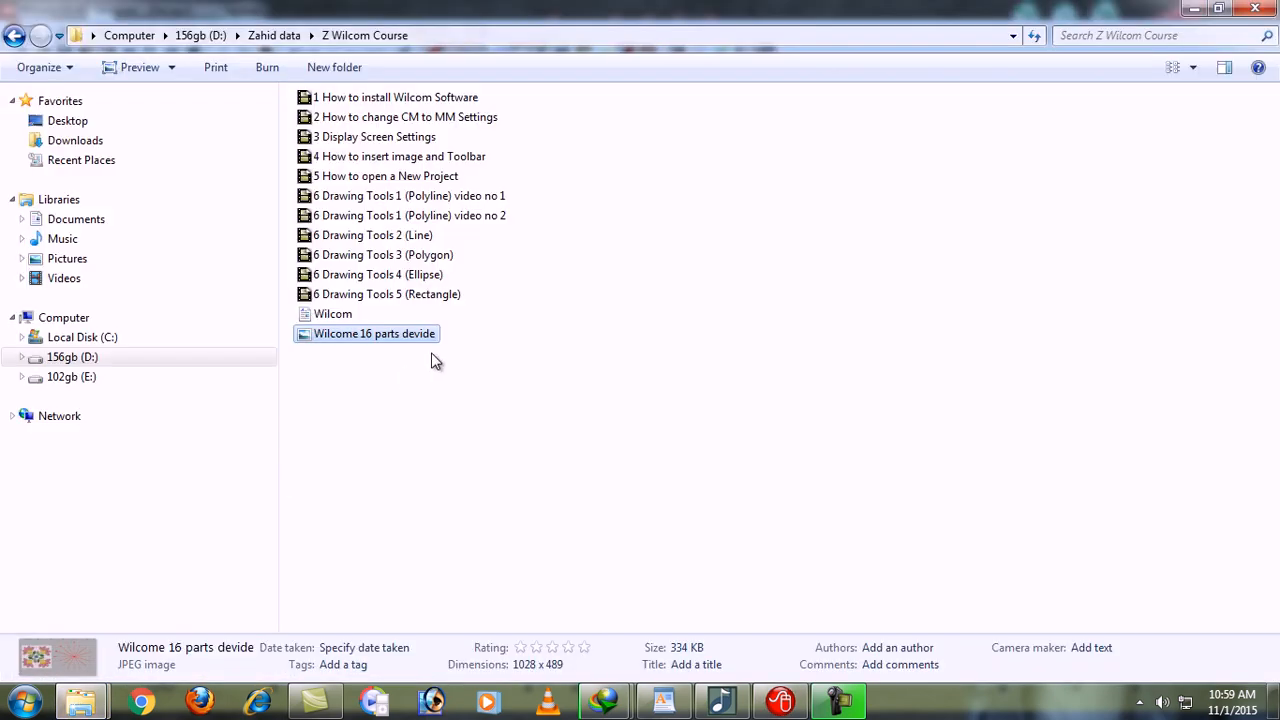
{"action": "double_click", "coordinate": [350, 334]}
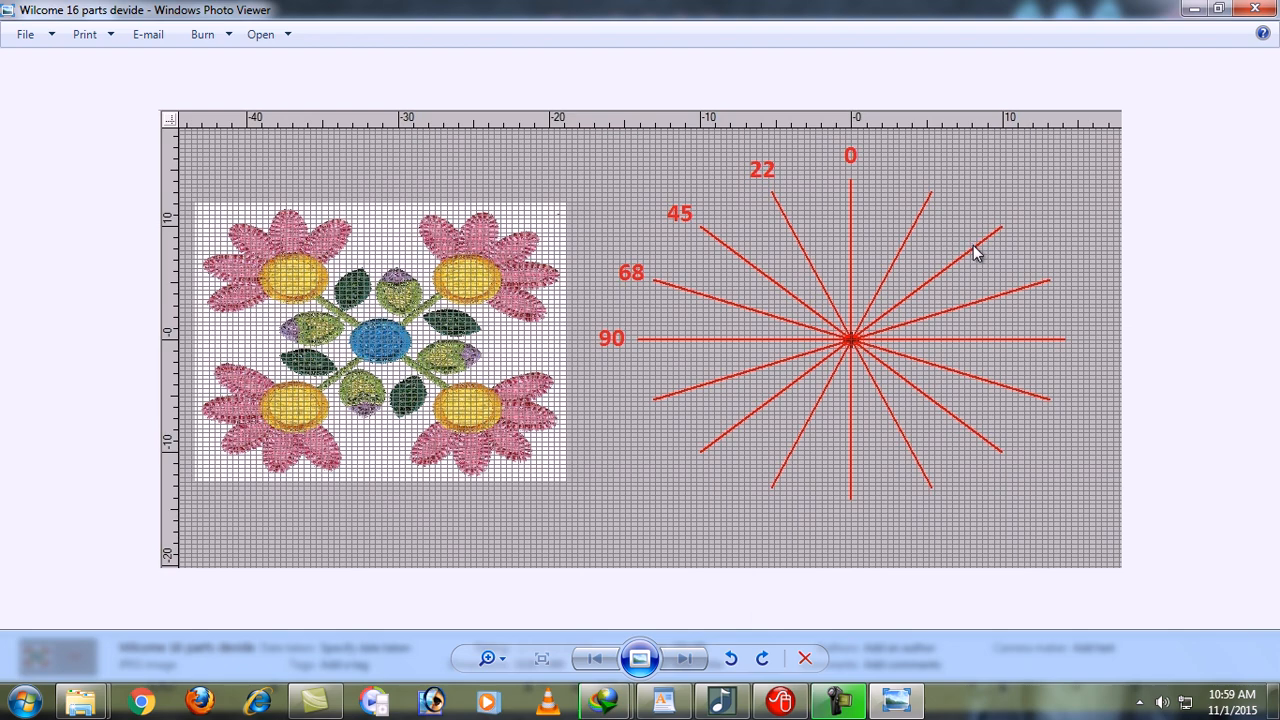
{"action": "left_click", "coordinate": [1194, 9]}
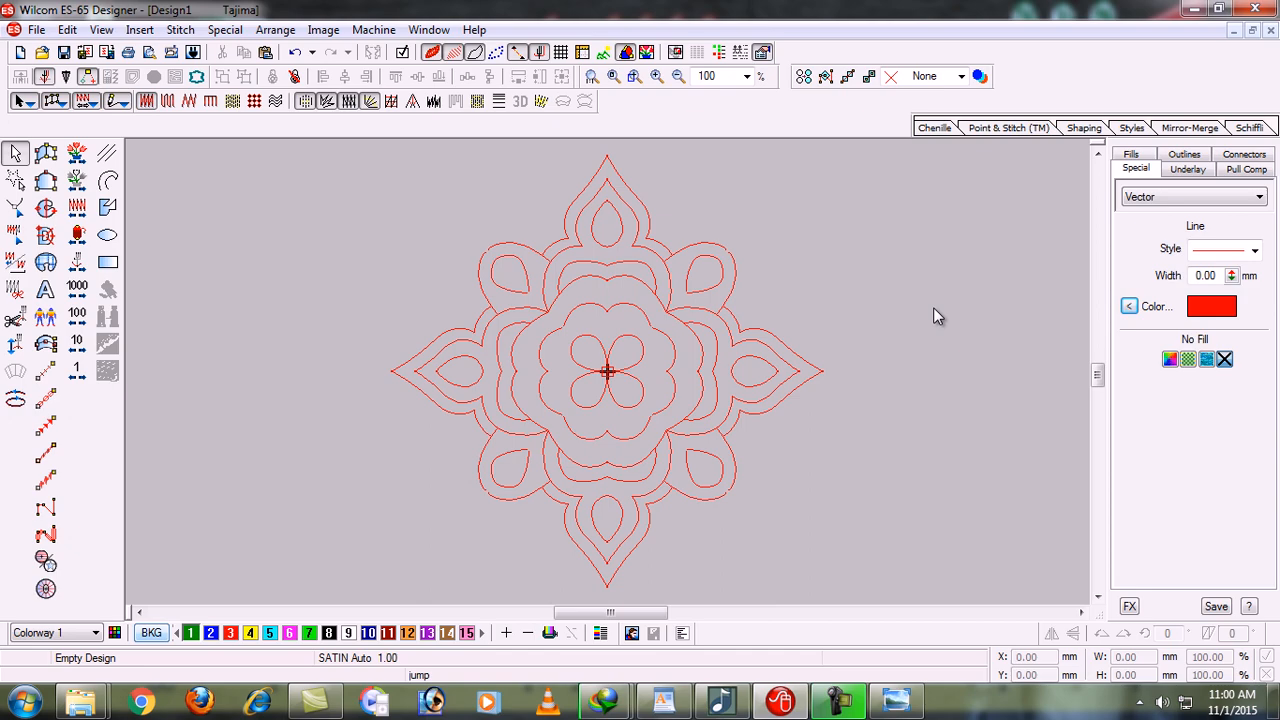
{"action": "left_click", "coordinate": [1195, 9]}
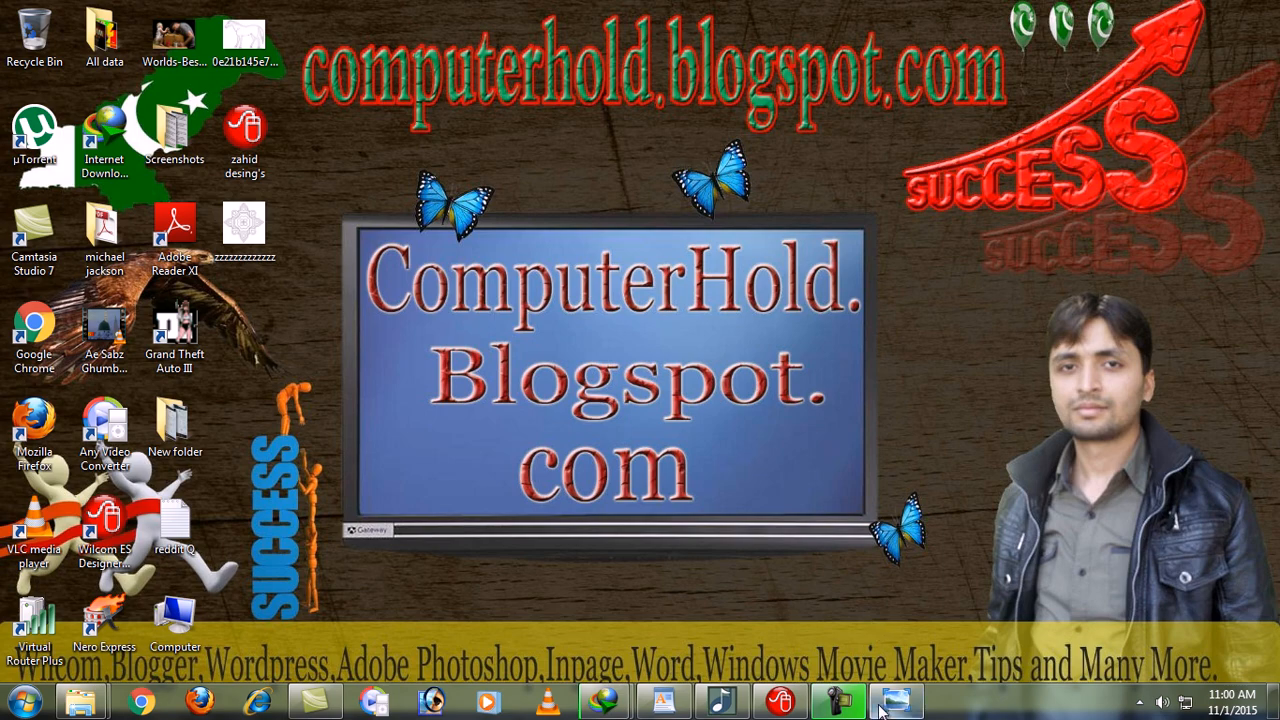
Step: Switch to Wilcom ES-65 Designer, compare the finished mandala curves with and without the background image, and return to the desktop
{"action": "left_click", "coordinate": [773, 707]}
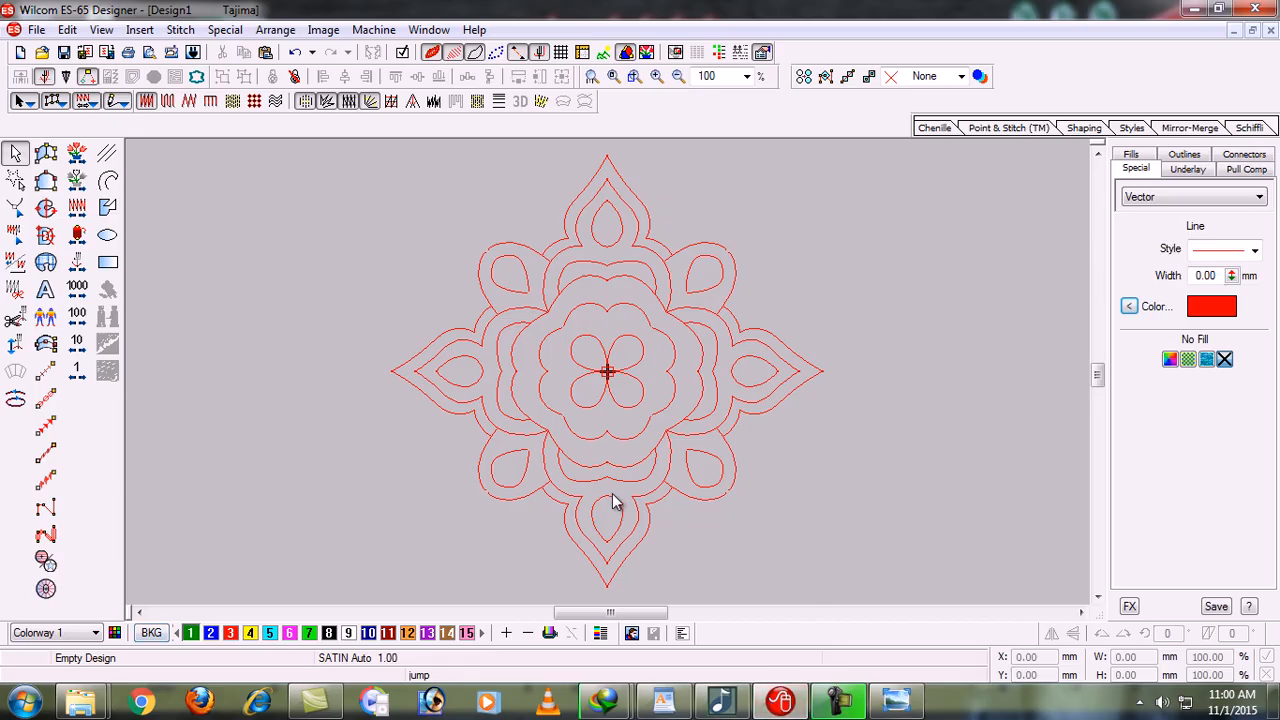
{"action": "key", "text": "d"}
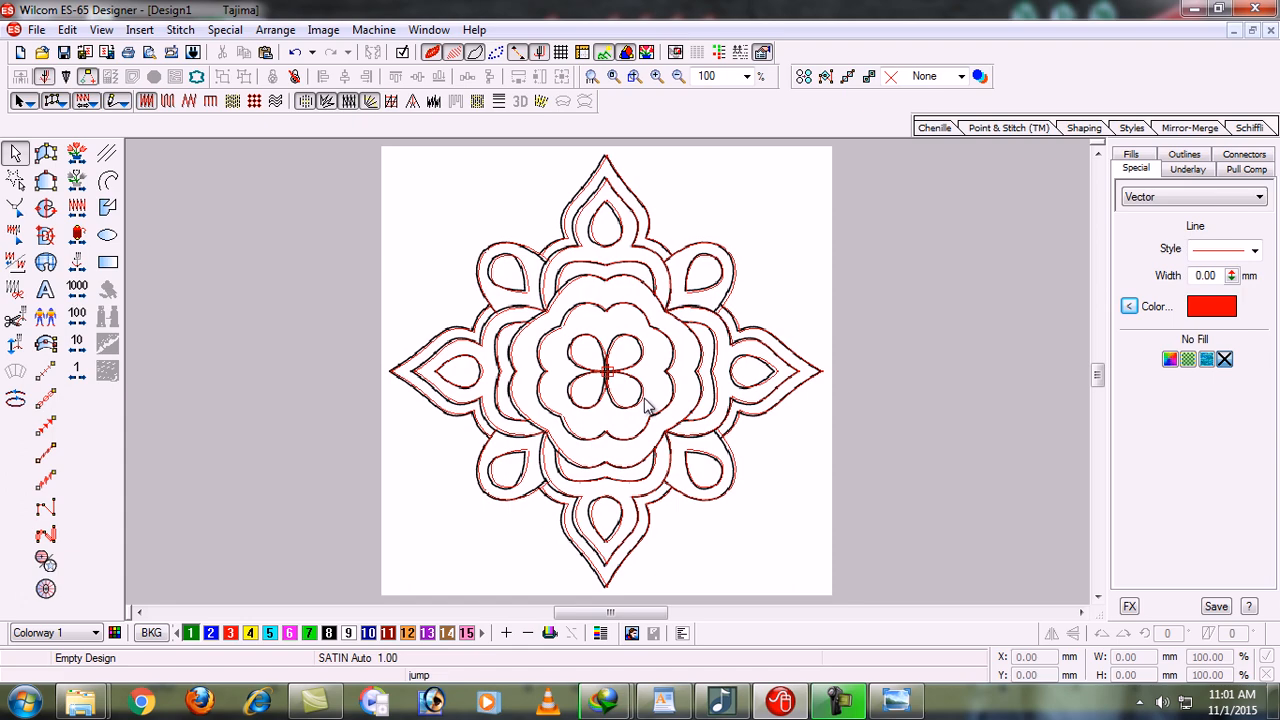
{"action": "key", "text": "d"}
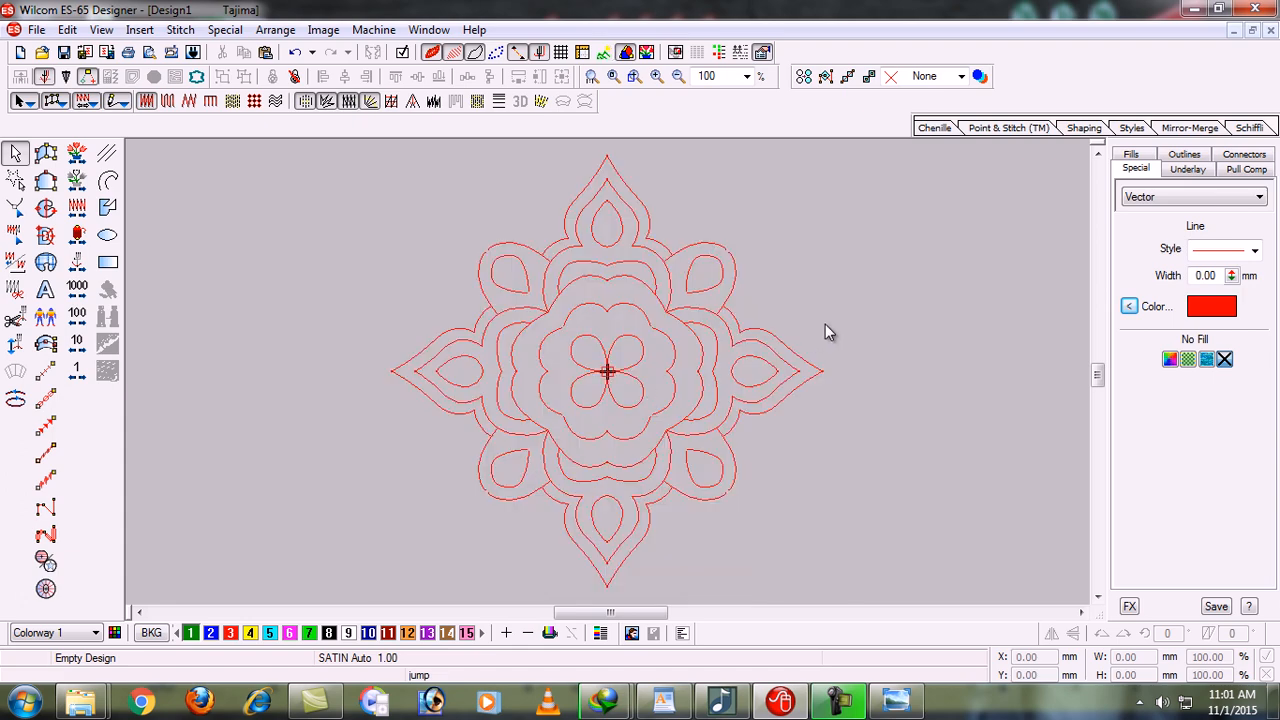
{"action": "left_click", "coordinate": [1193, 9]}
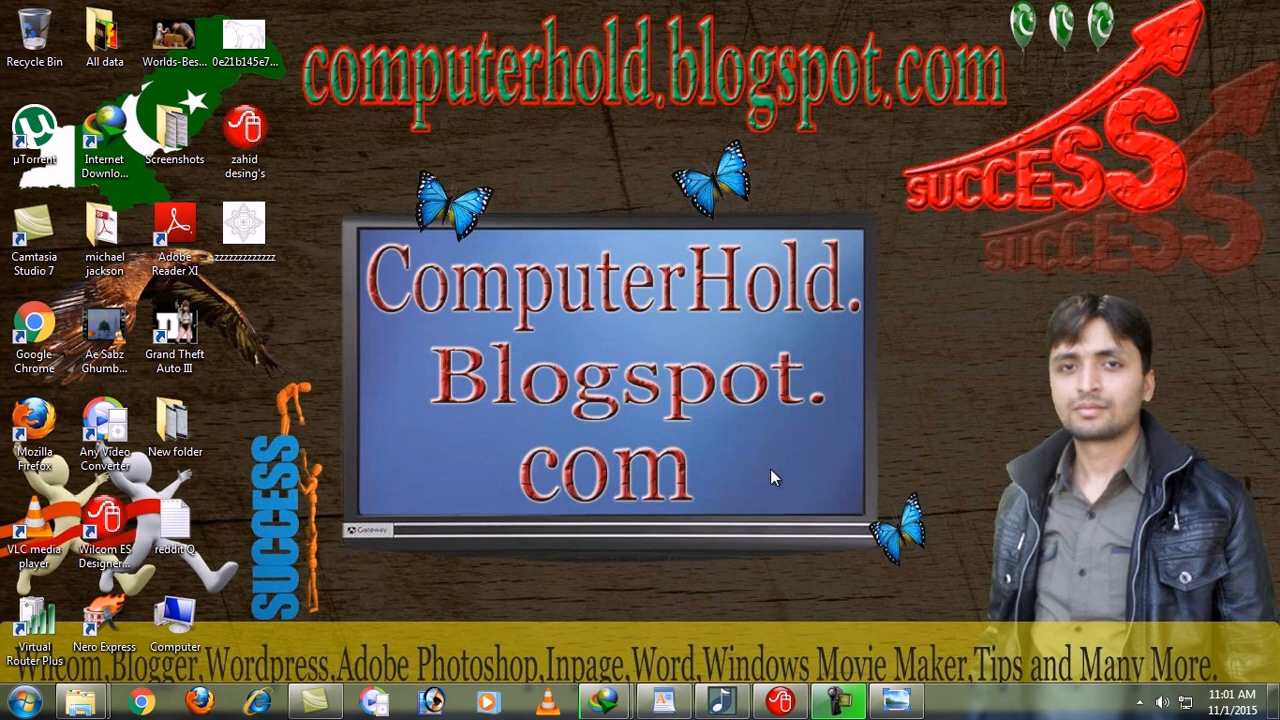
{"action": "left_click", "coordinate": [779, 700]}
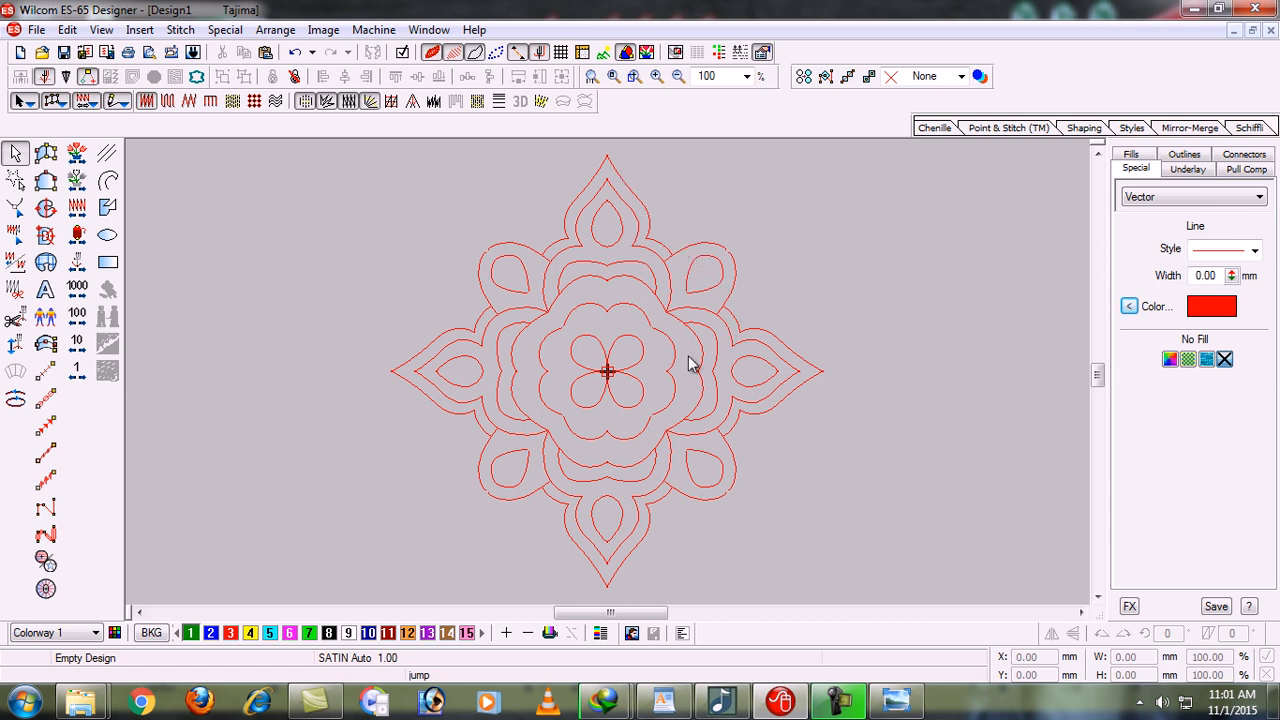
{"action": "left_click", "coordinate": [1192, 8]}
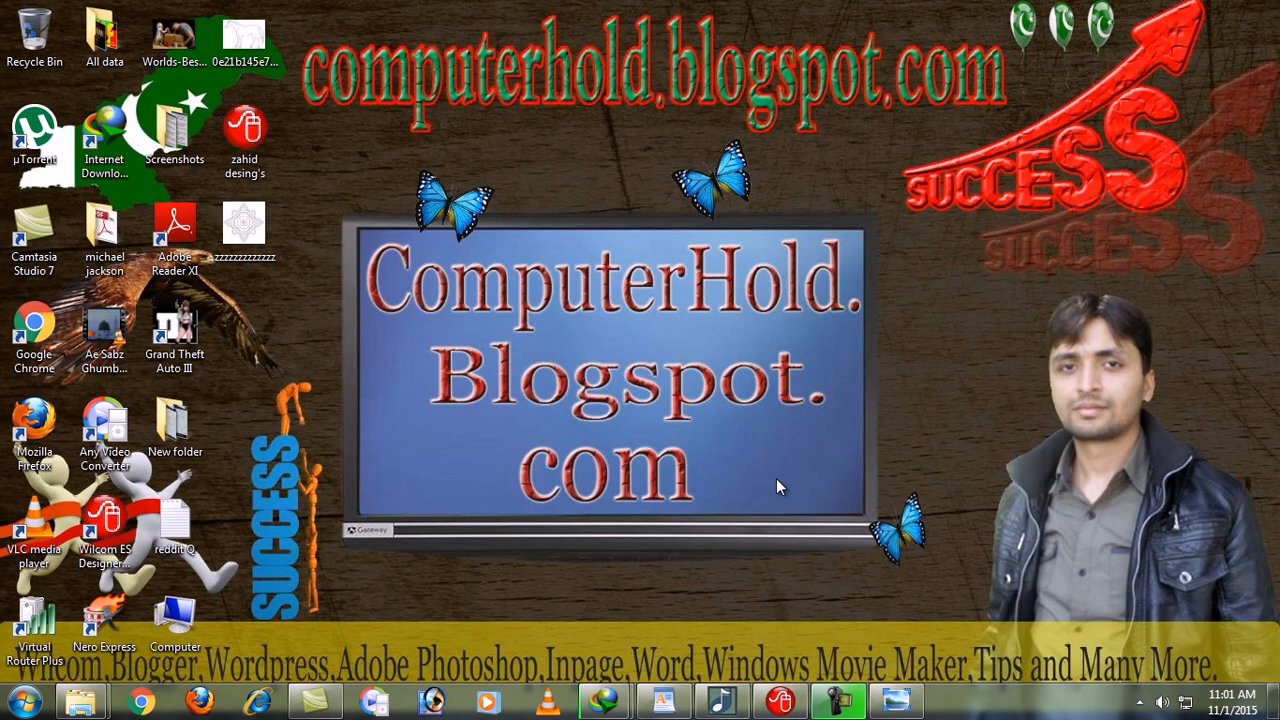